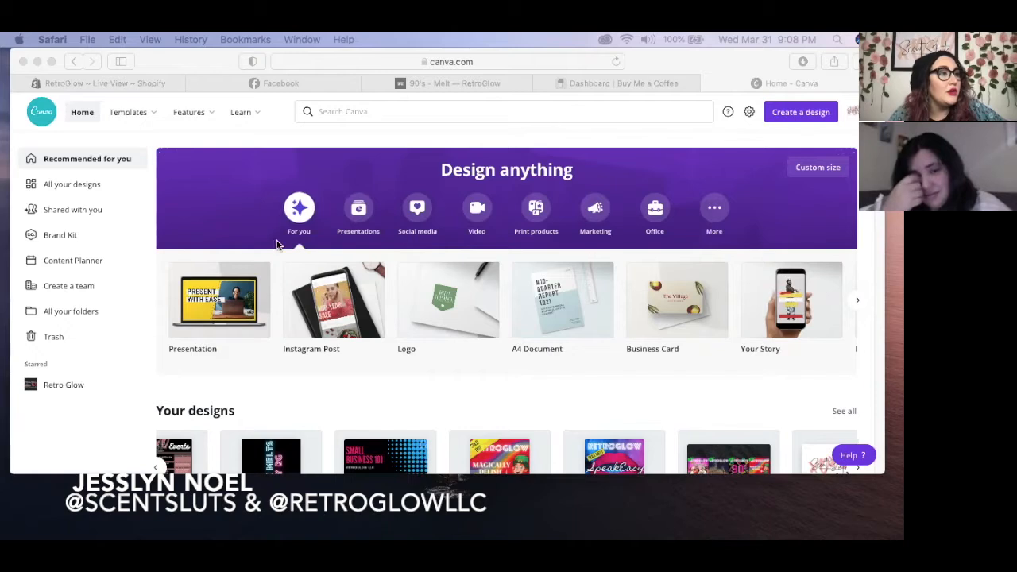
- View the presentation and social media design formats offered on the home page
scroll(286, 239, down, 1)
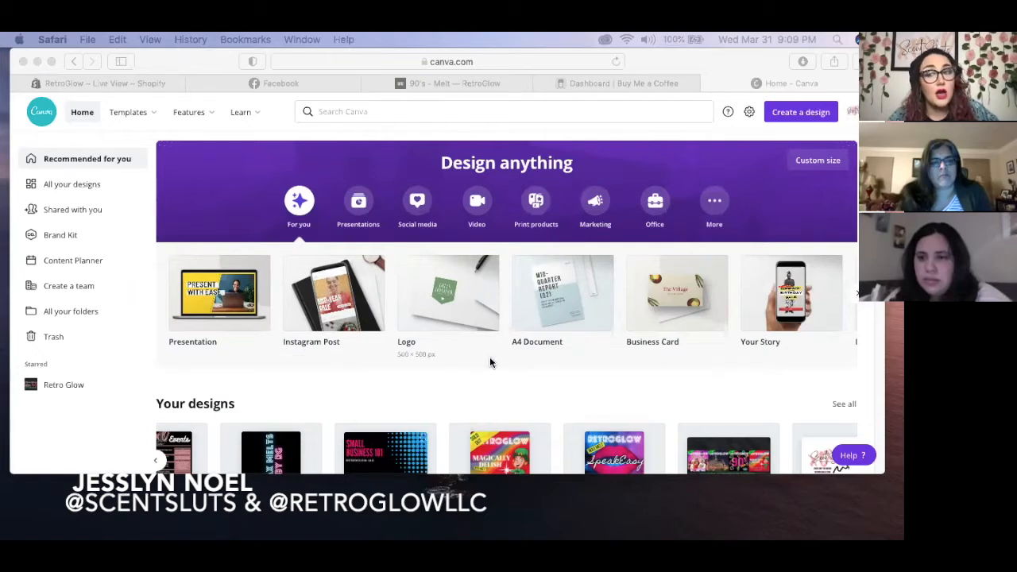
click(360, 205)
click(359, 204)
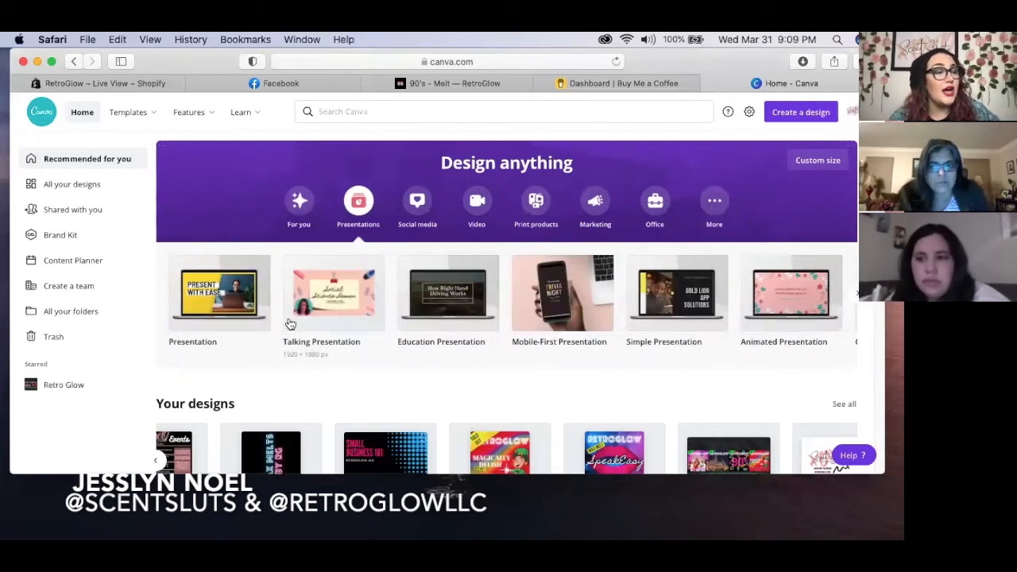
click(417, 202)
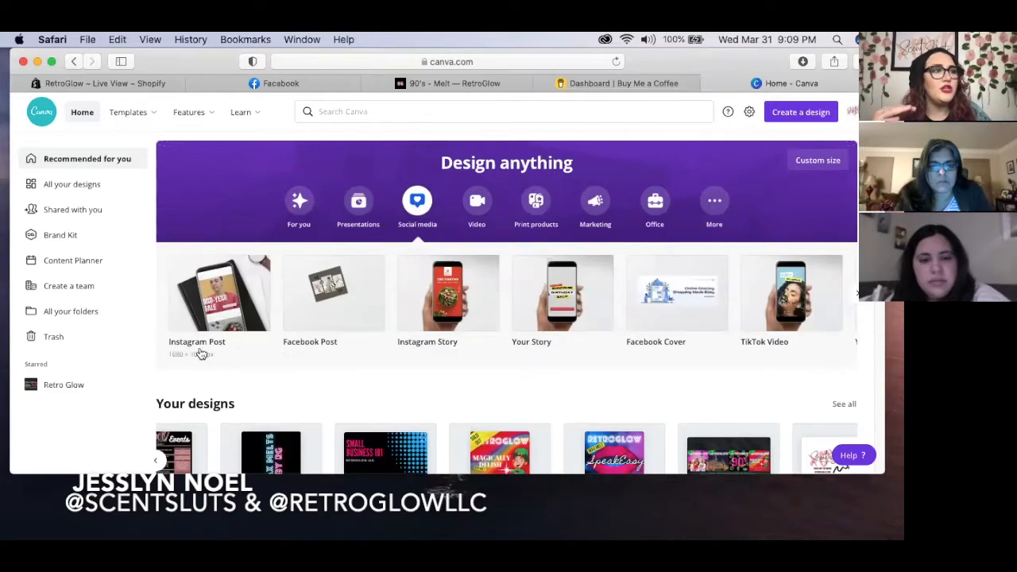
- Open a blank Instagram Post design, look through its suggested templates and close it
click(221, 294)
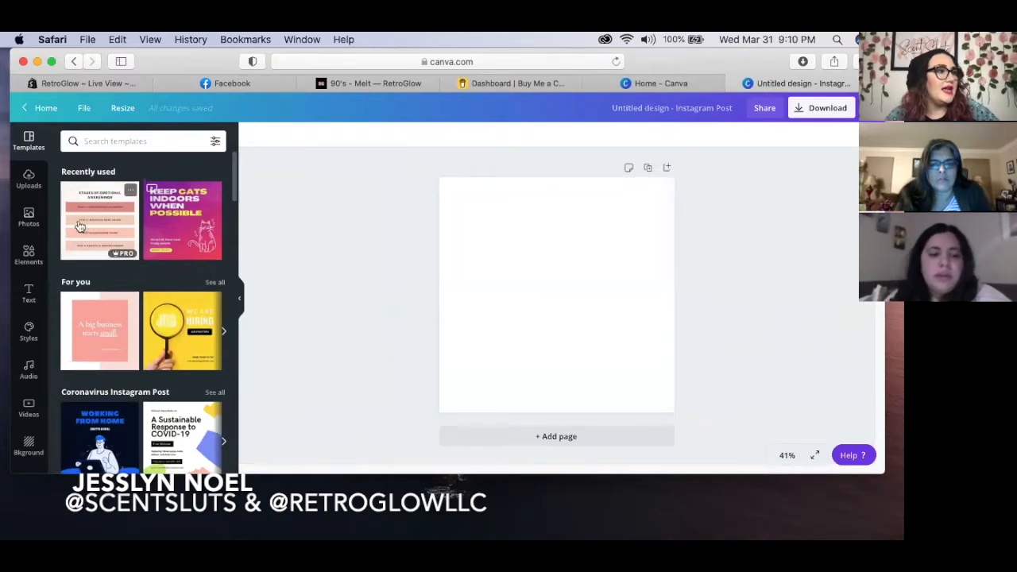
scroll(222, 173, down, 2)
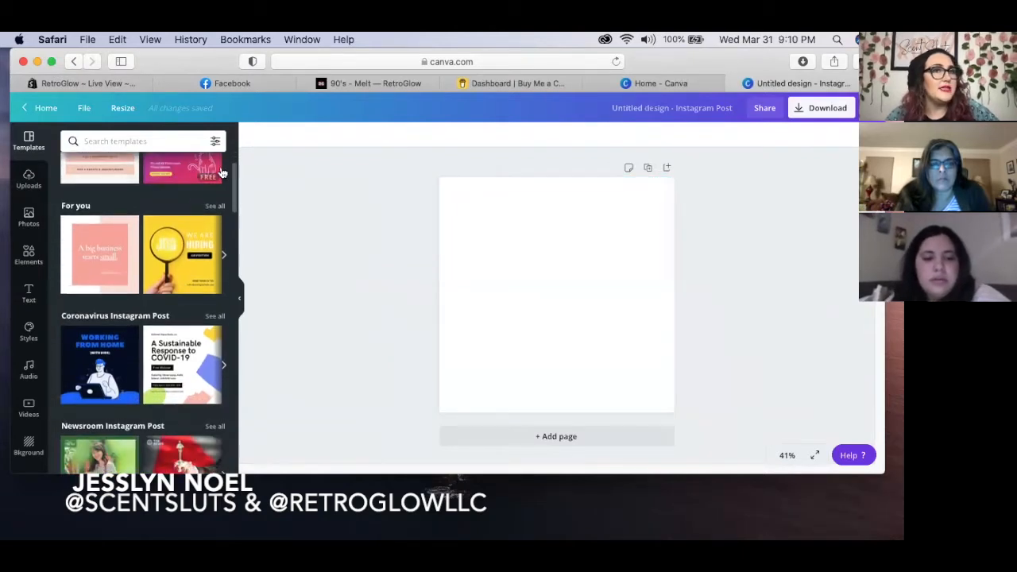
click(732, 83)
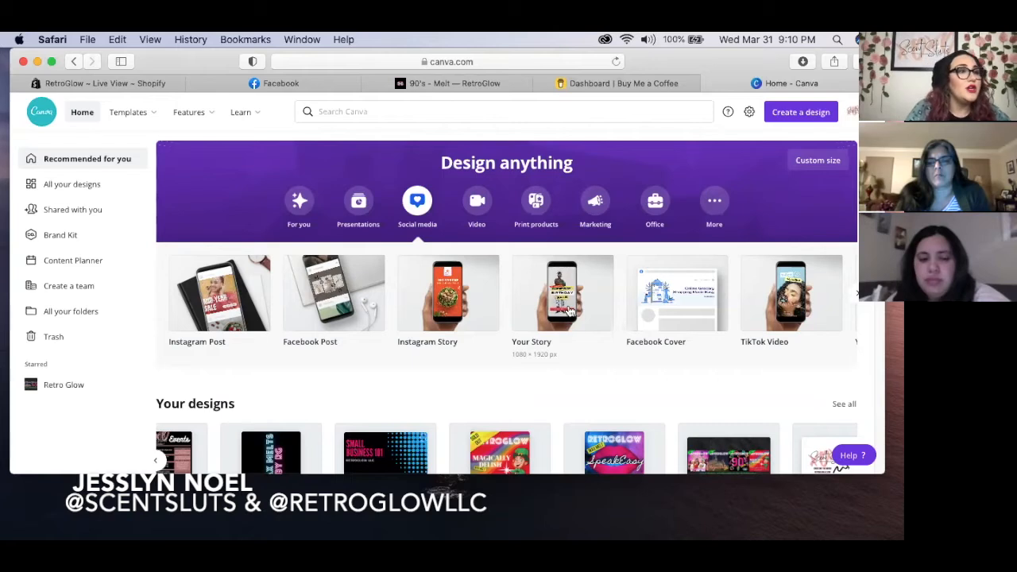
- Browse the remaining social media formats, then the video, print product, marketing and miscellaneous design formats
scroll(569, 311, right, 5)
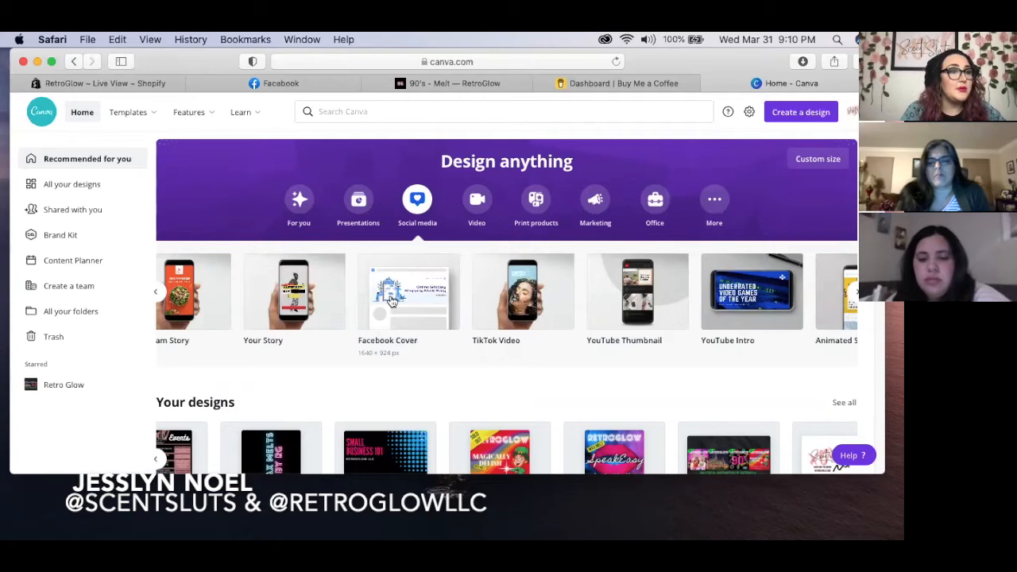
click(482, 204)
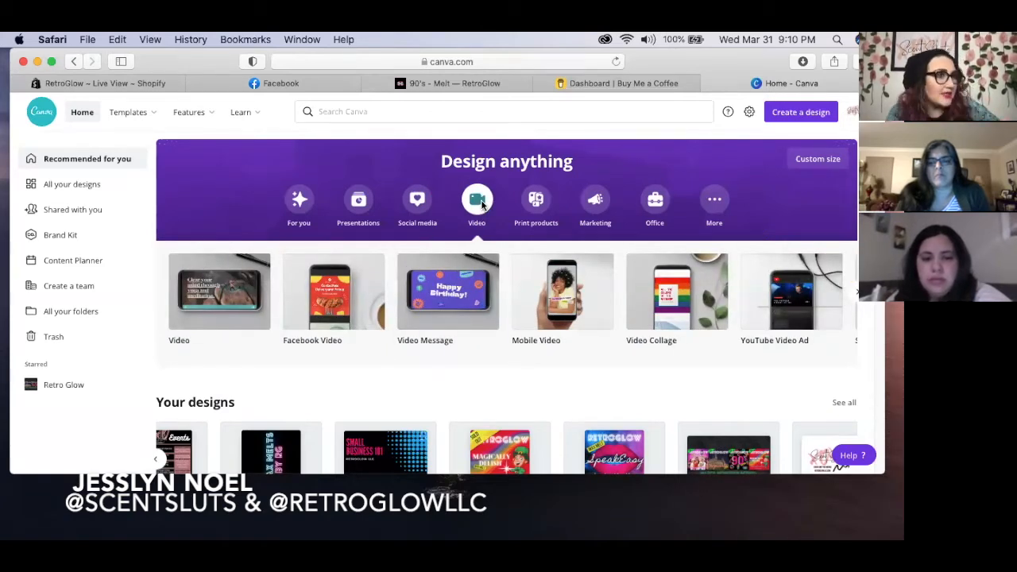
click(535, 200)
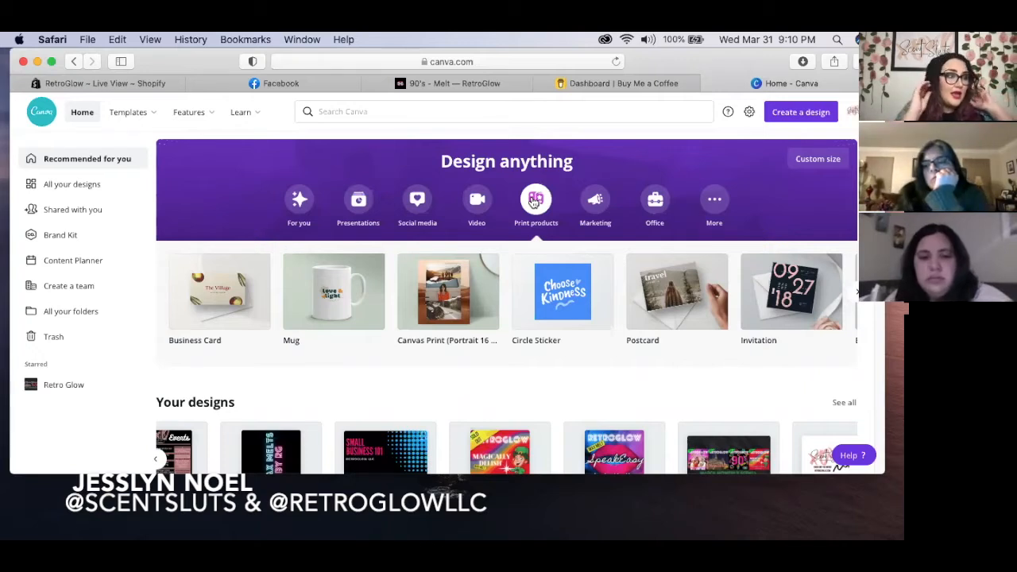
click(607, 210)
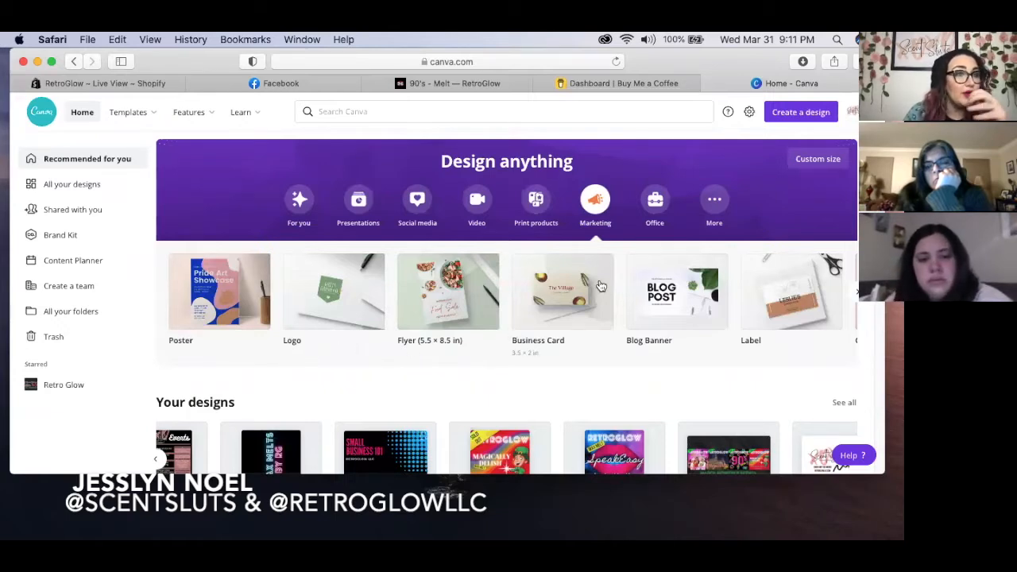
click(715, 200)
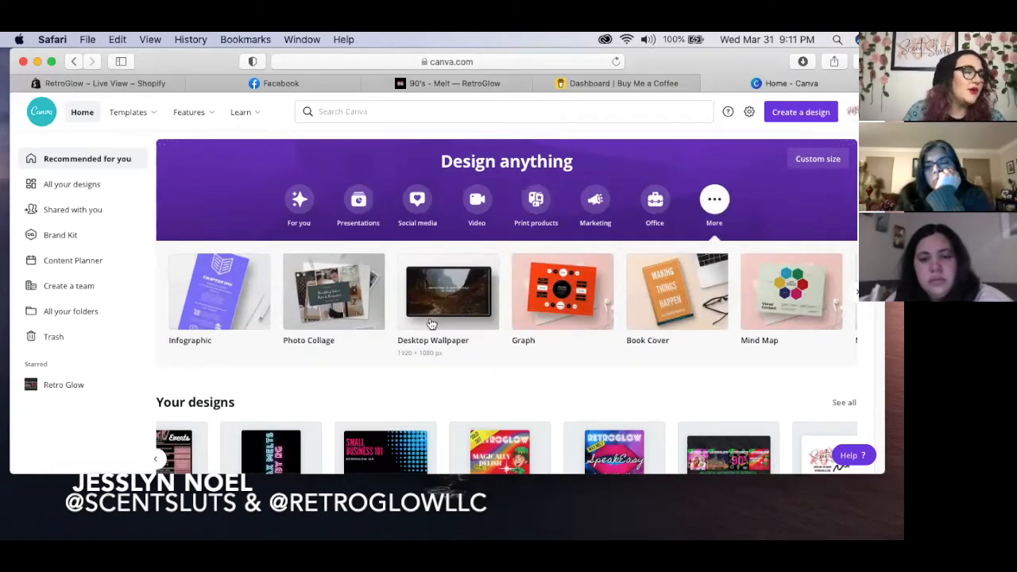
scroll(430, 324, down, 1)
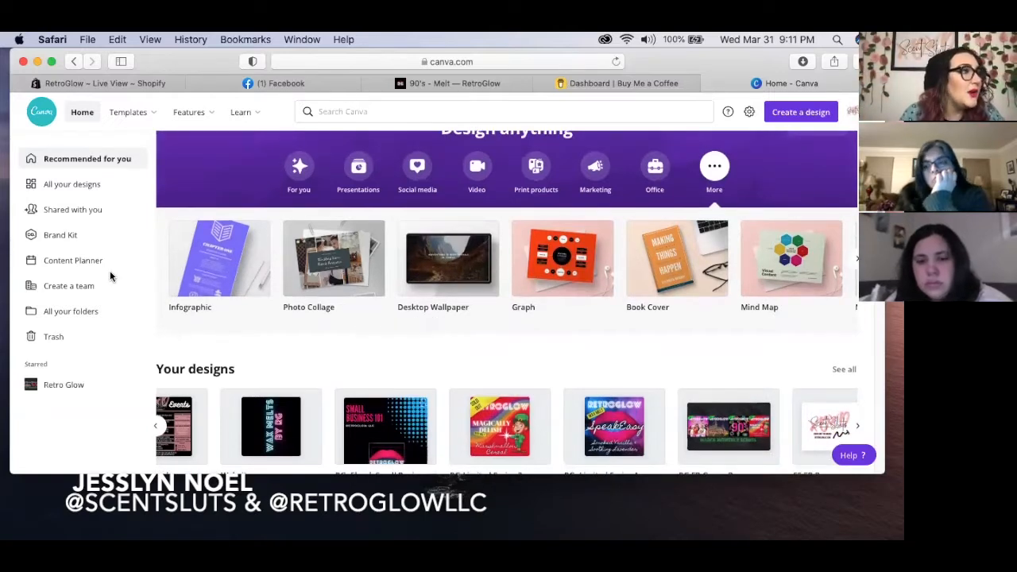
- Review the Brand Kit's logos, colors and fonts, and open and cancel the brand logo upload
mouse_move(127, 118)
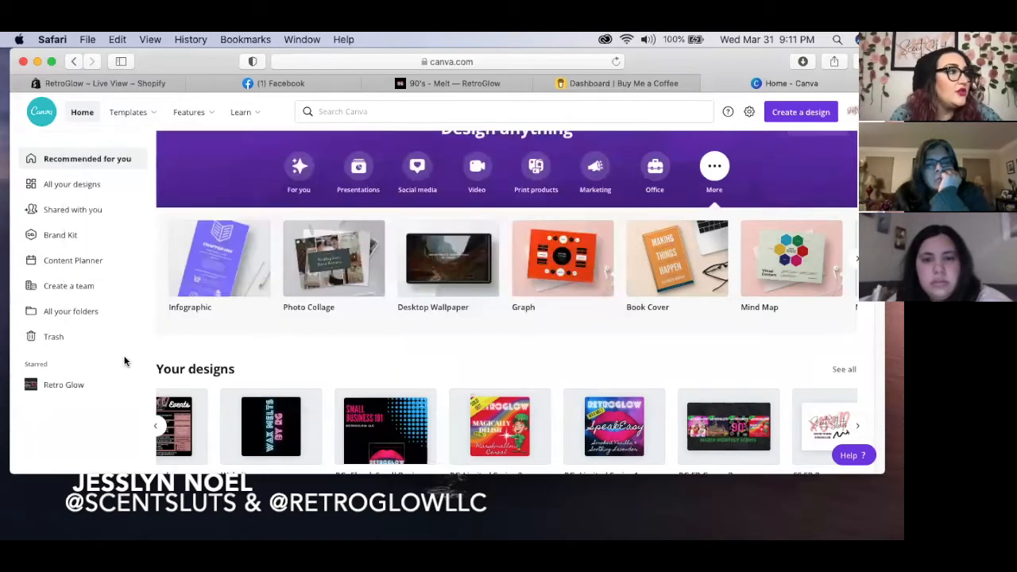
click(63, 235)
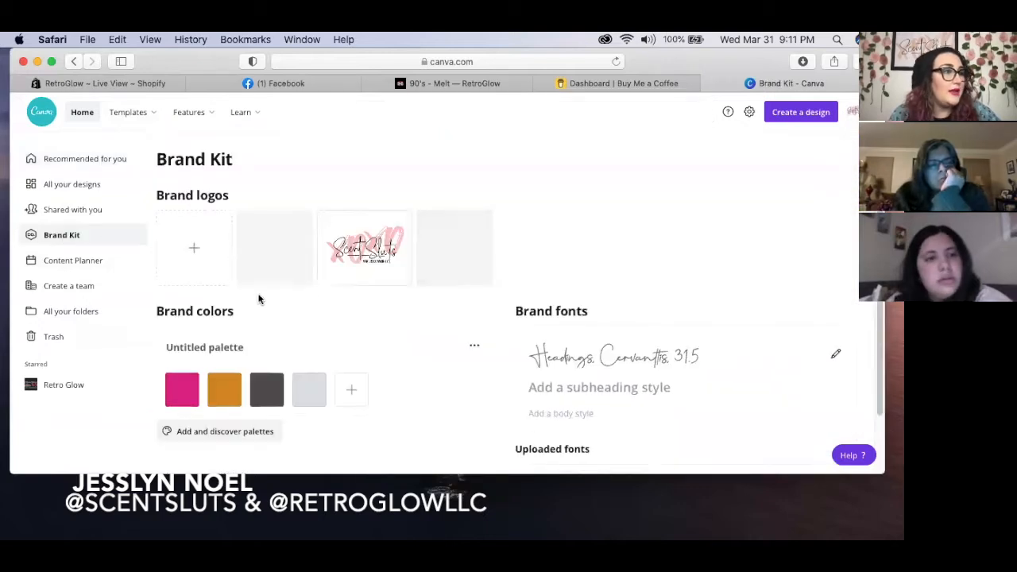
scroll(310, 292, down, 1)
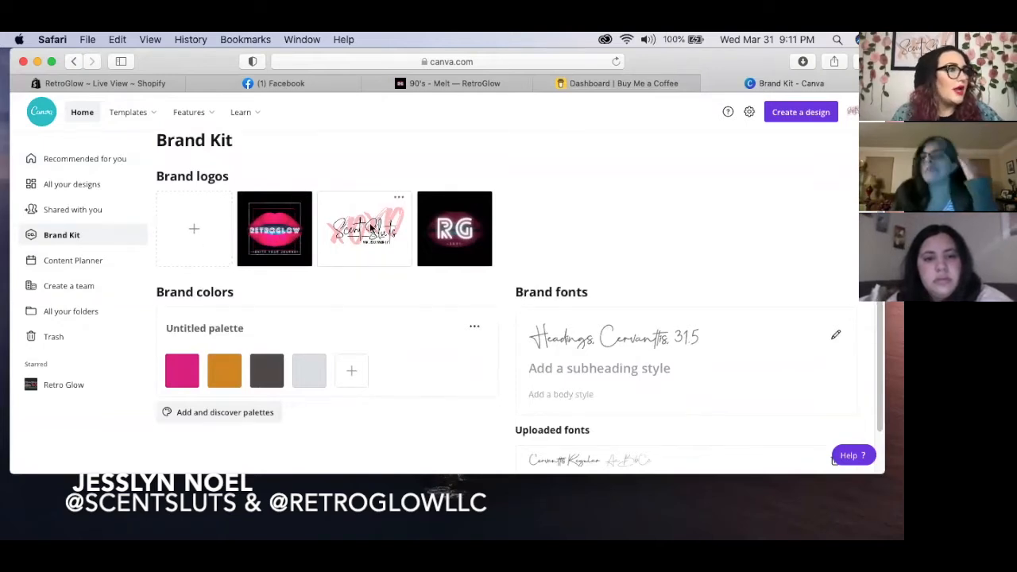
click(193, 233)
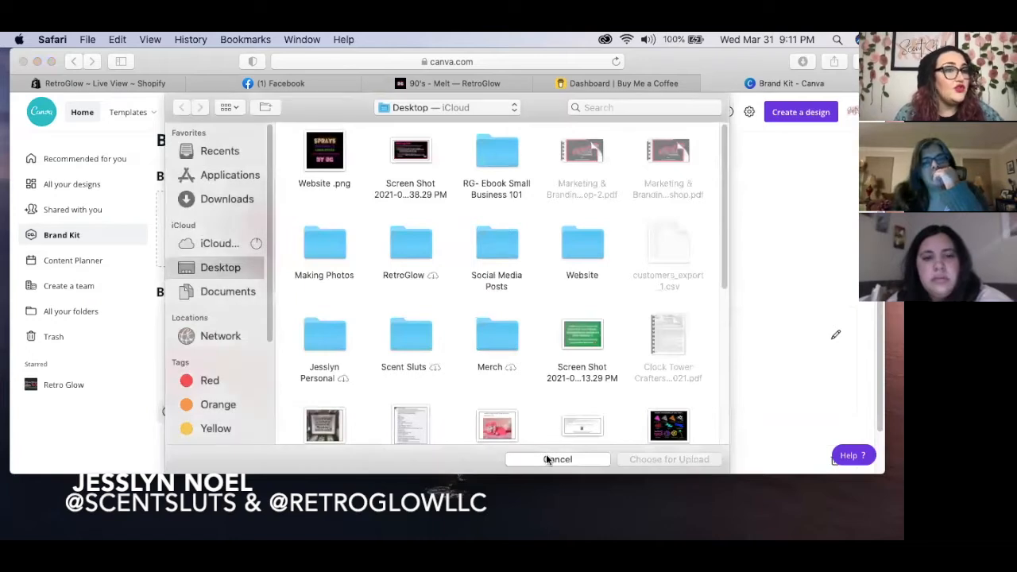
click(557, 460)
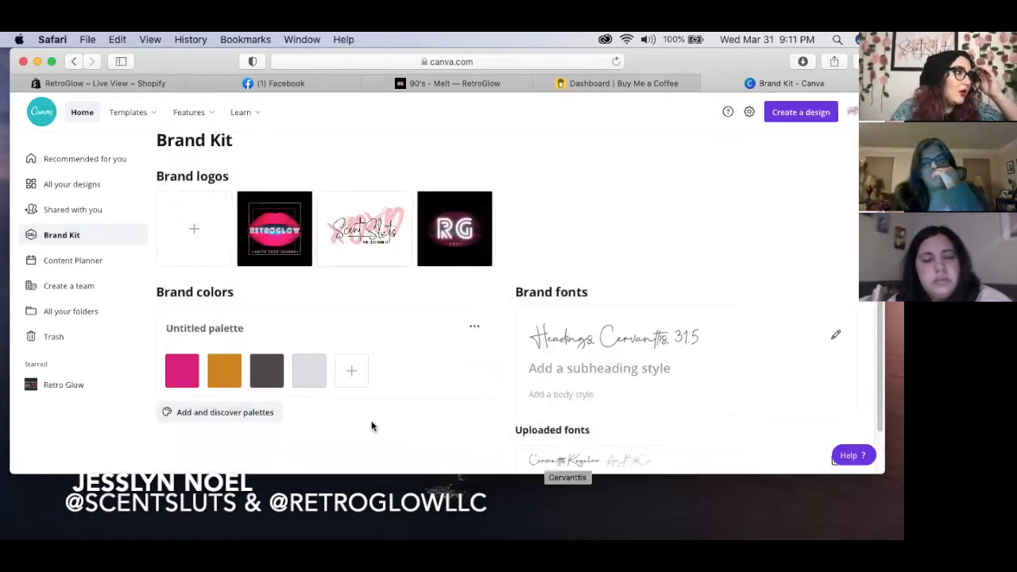
- View all existing designs and create a new blank Logo design
click(98, 189)
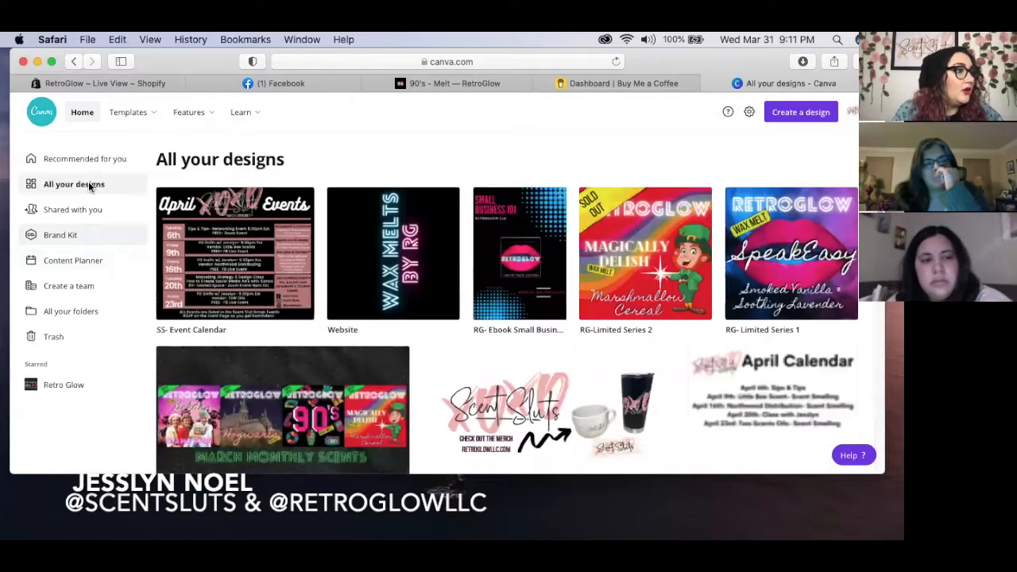
click(826, 114)
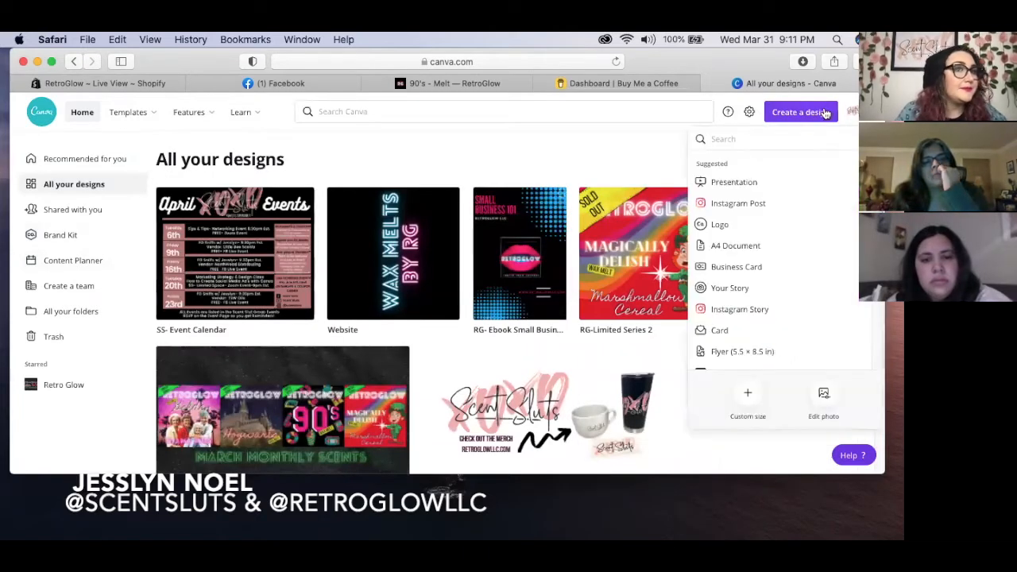
click(731, 225)
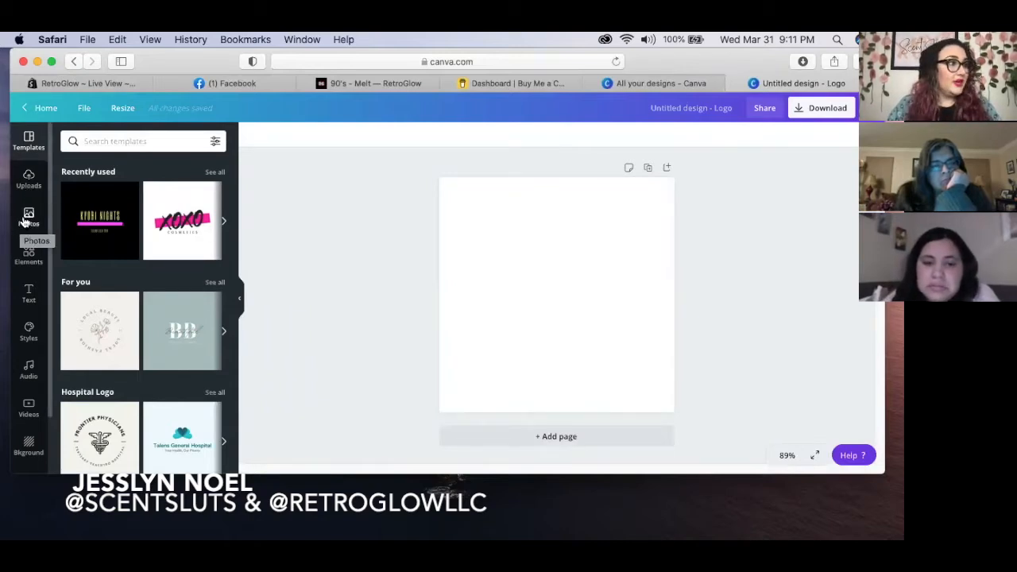
click(134, 141)
click(354, 219)
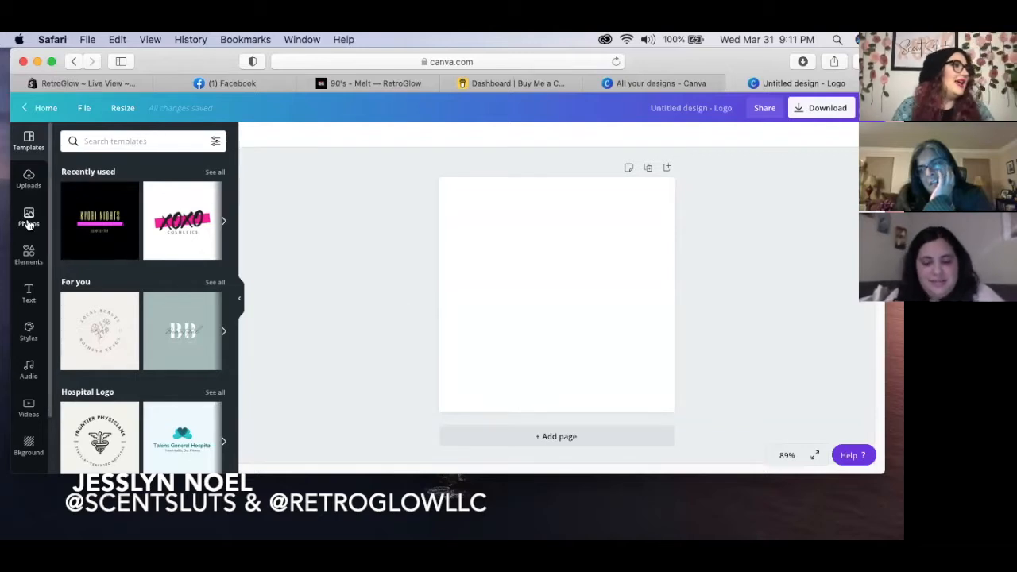
- Search the photo library for "salad" and look through the pictures
click(30, 218)
click(119, 140)
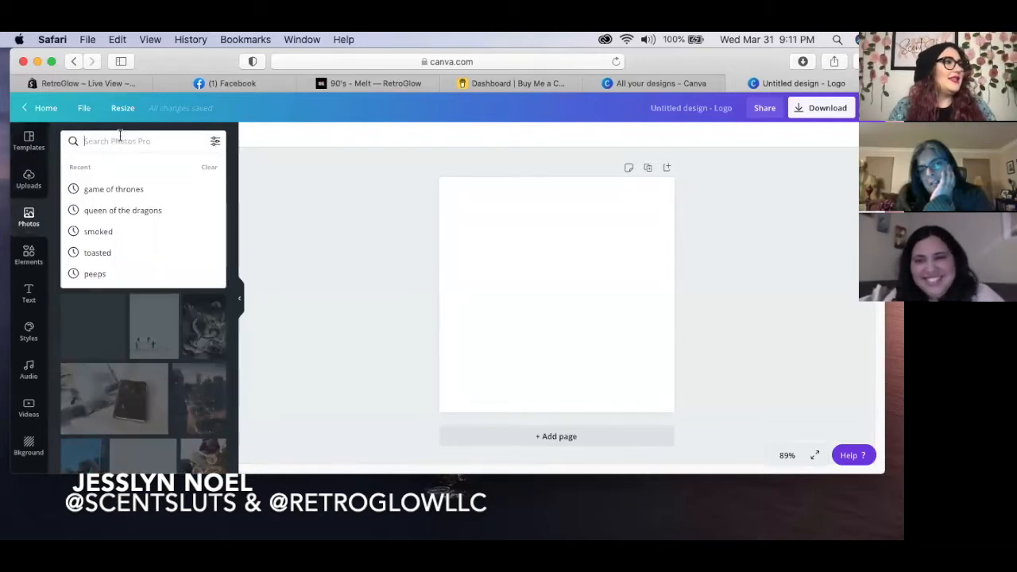
click(28, 220)
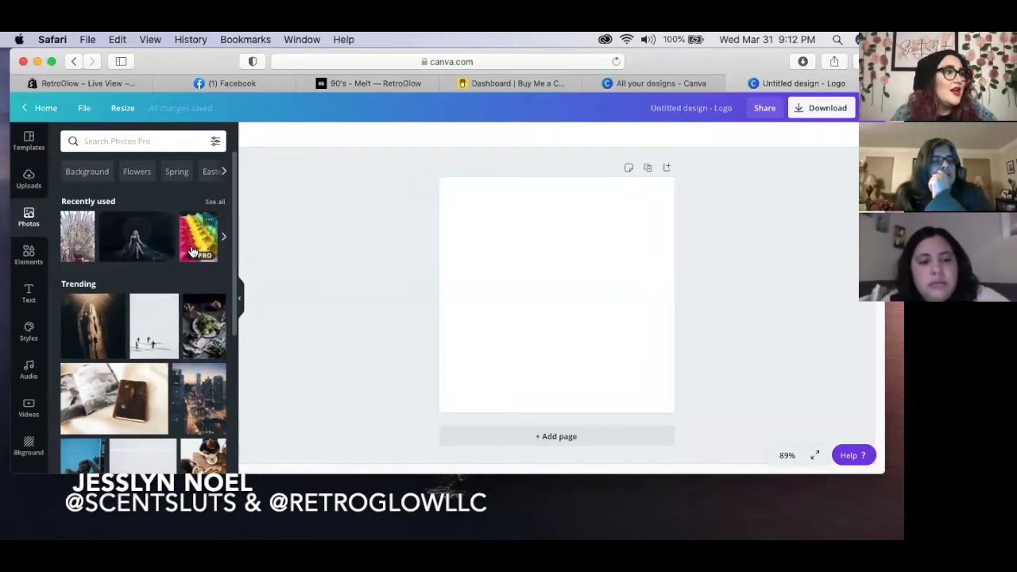
click(113, 141)
text(salad)
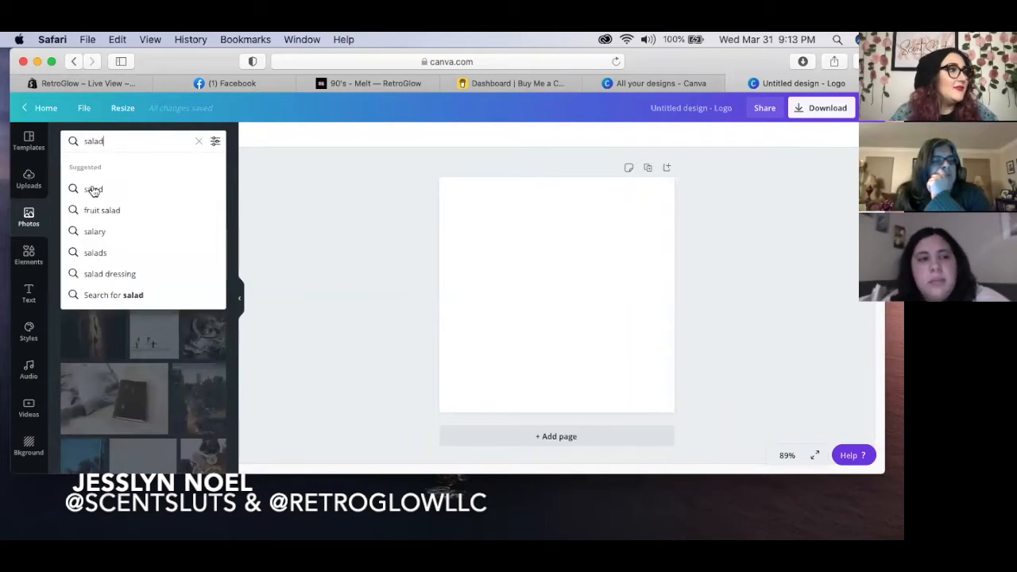
click(93, 189)
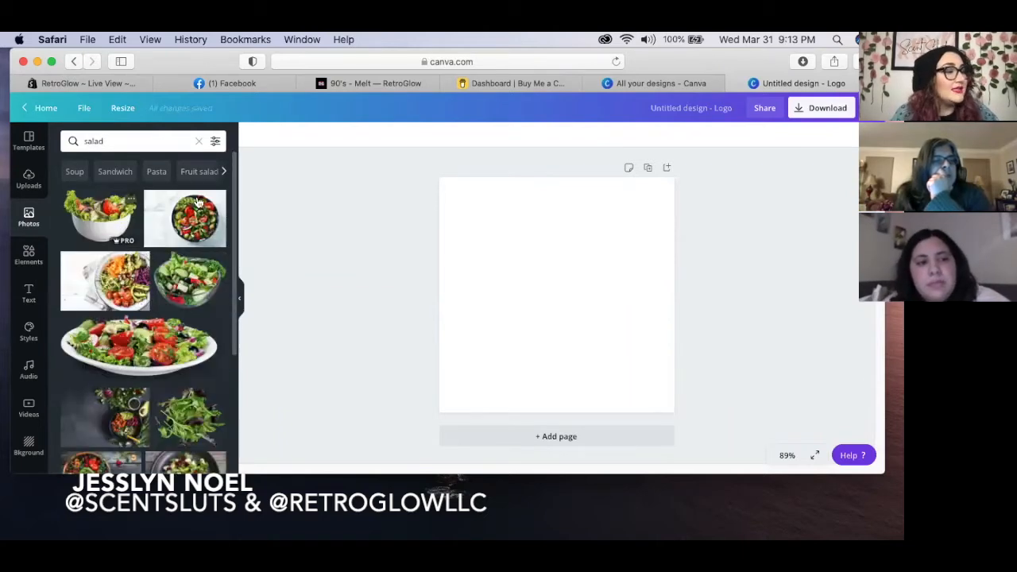
scroll(182, 384, down, 2)
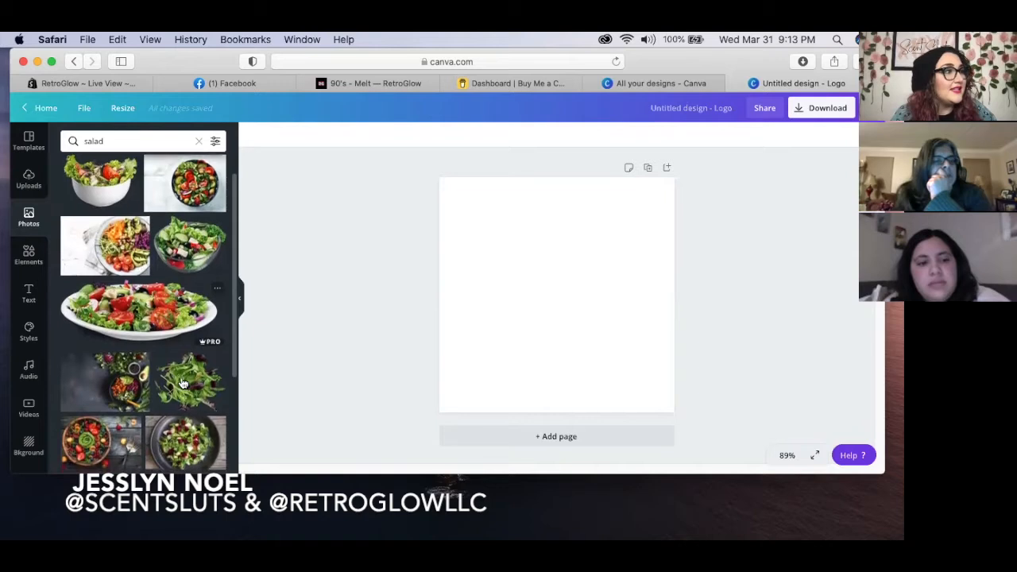
scroll(182, 384, down, 3)
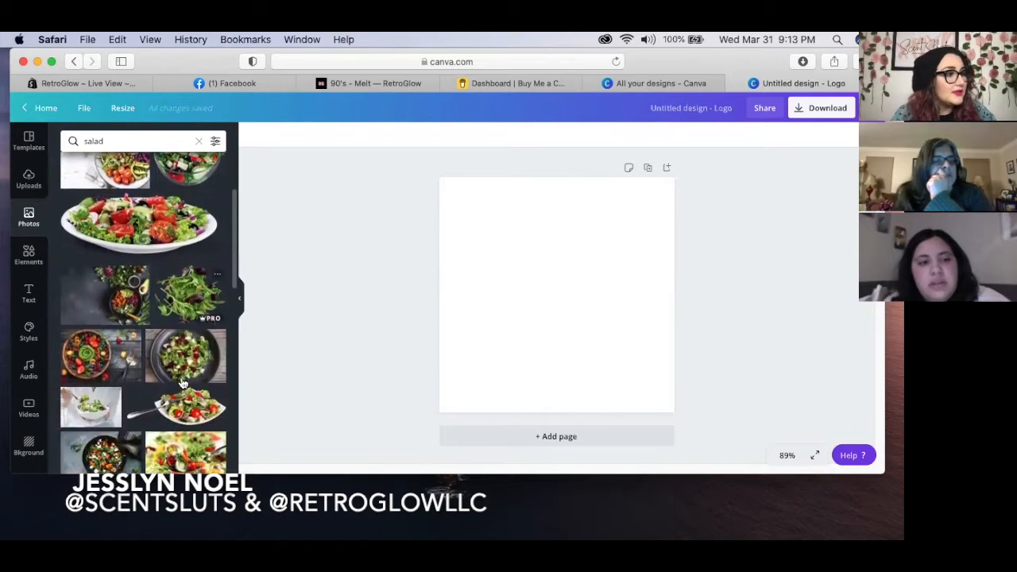
- Search the graphic elements for "salad" and look through the illustrations
click(35, 265)
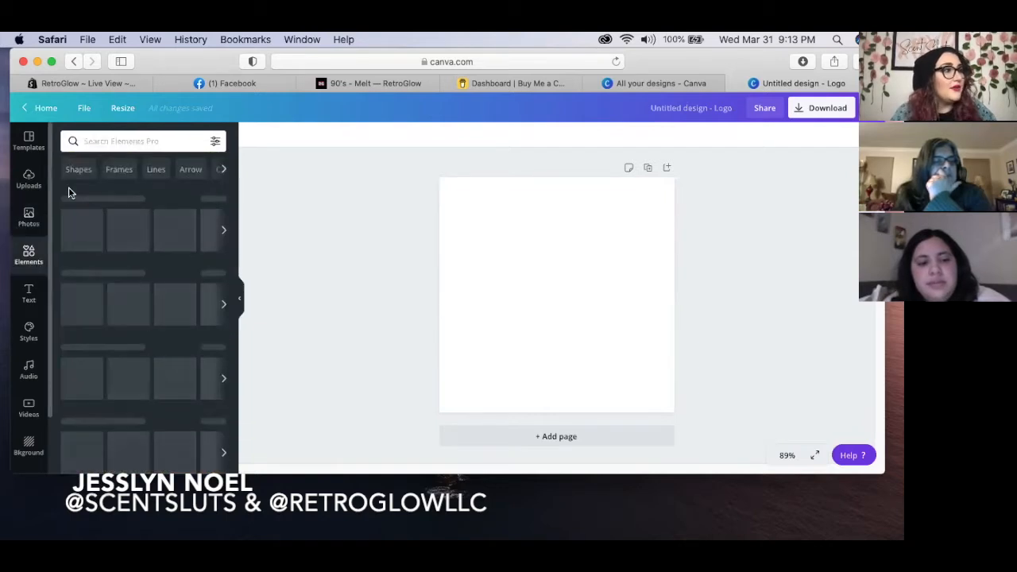
click(122, 141)
text(salads)
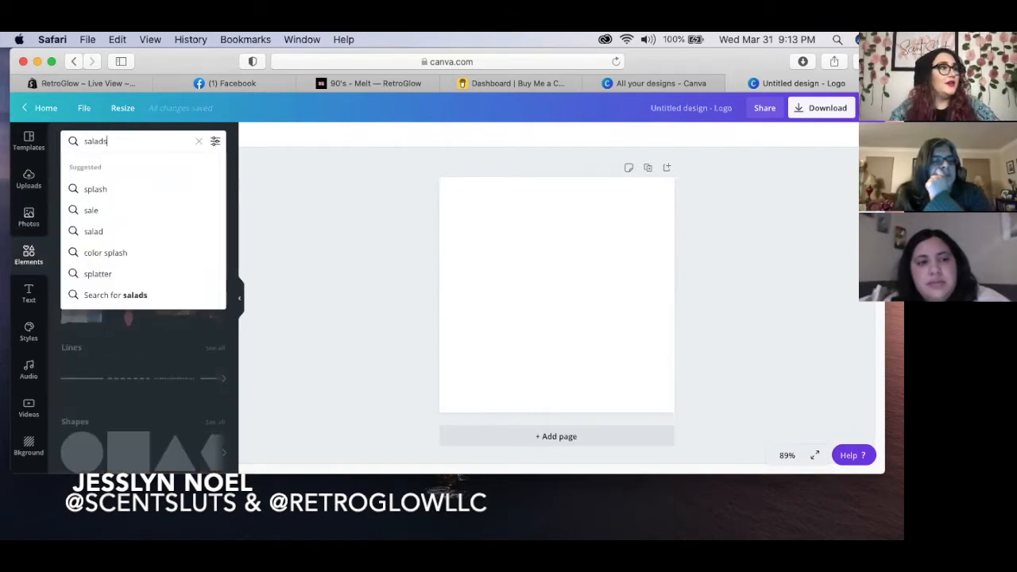
click(93, 189)
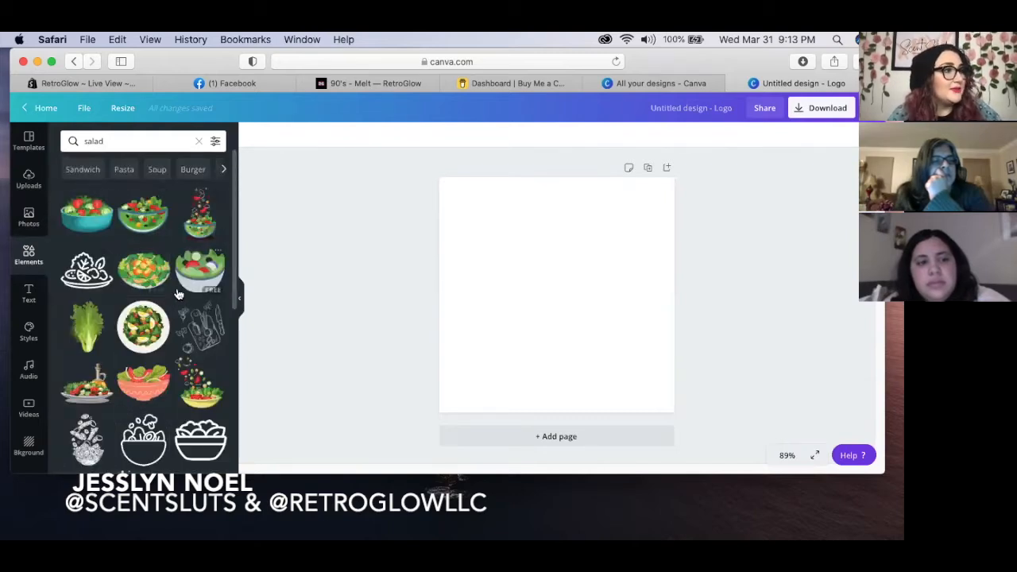
scroll(144, 384, down, 1)
scroll(145, 384, up, 1)
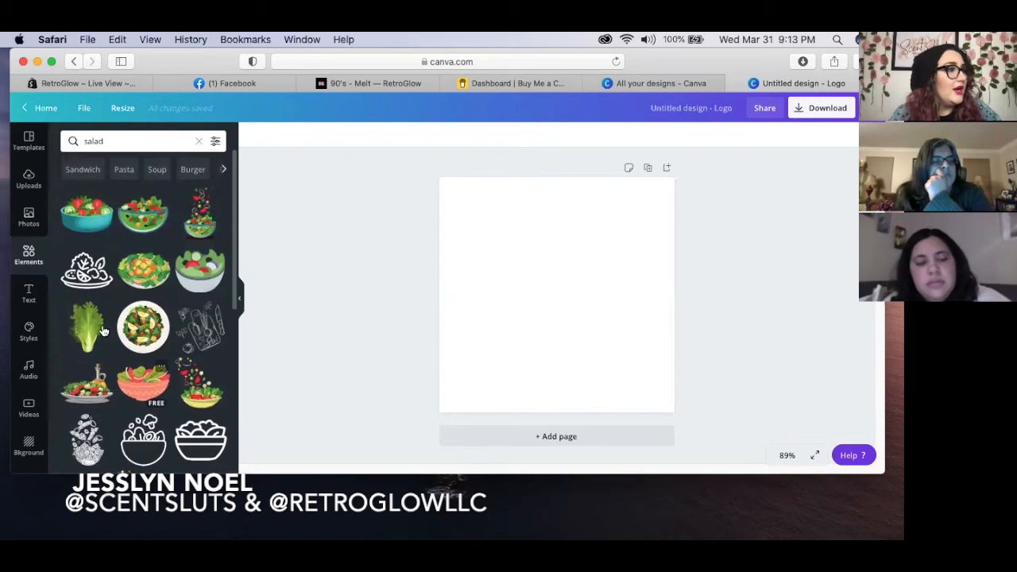
- Return to the salad photos and add the one with a round dark bowl on a light background to the page
click(28, 218)
scroll(174, 283, up, 1)
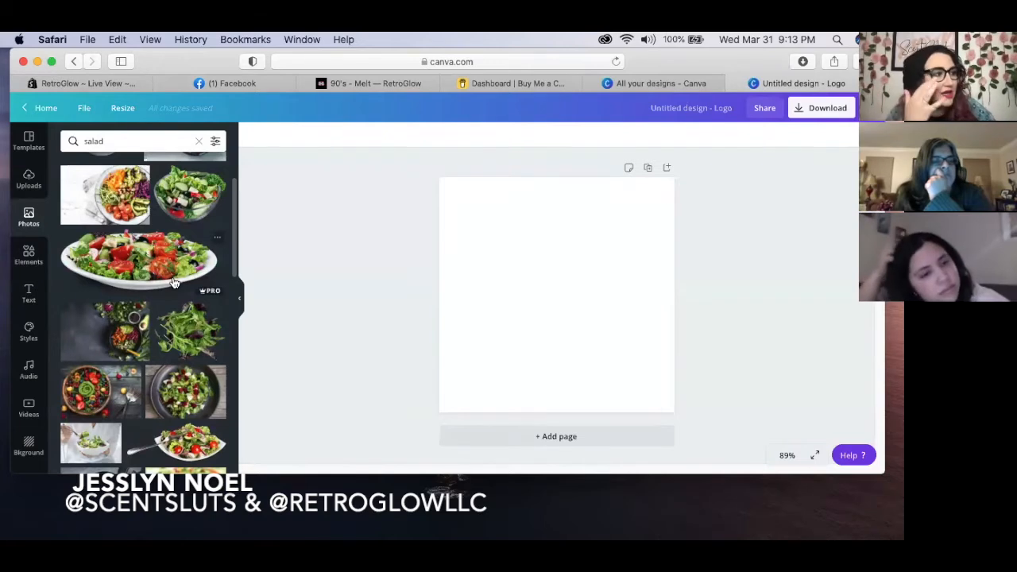
scroll(119, 314, up, 3)
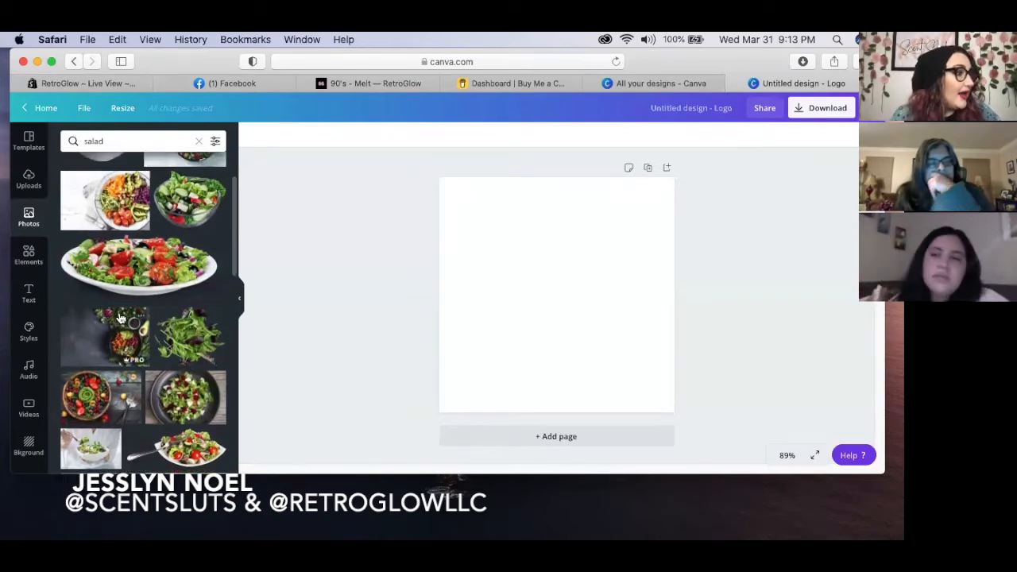
scroll(119, 313, down, 1)
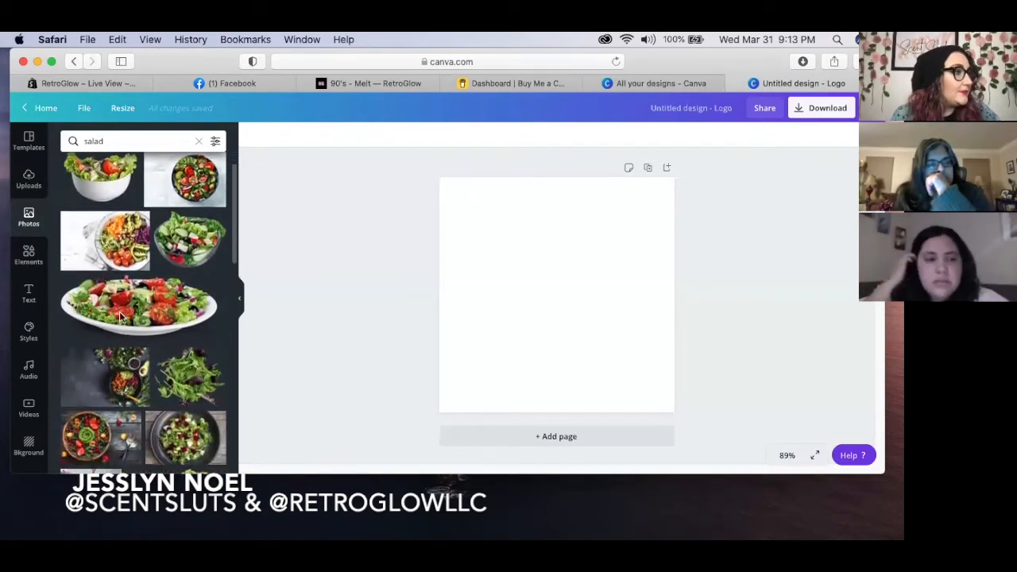
click(175, 191)
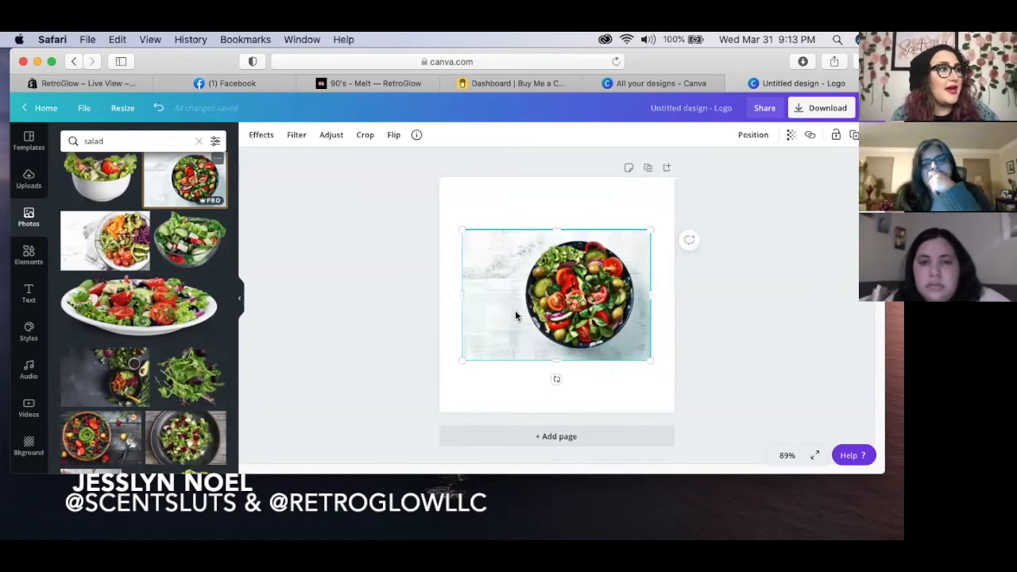
- Remove the salad photo's background, crop the empty area beside the bowl, and enlarge and centre the cutout on the page
click(263, 135)
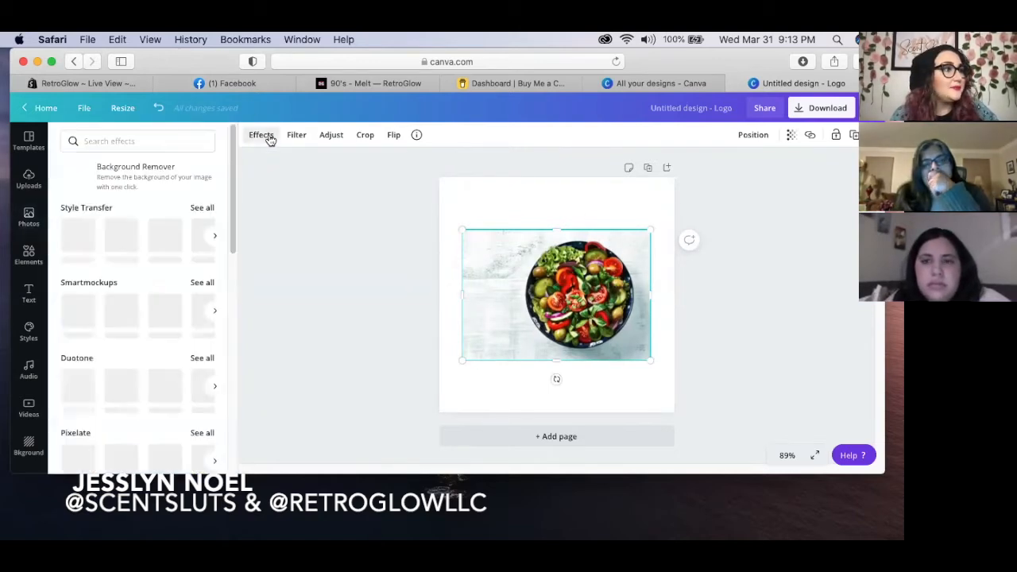
click(178, 175)
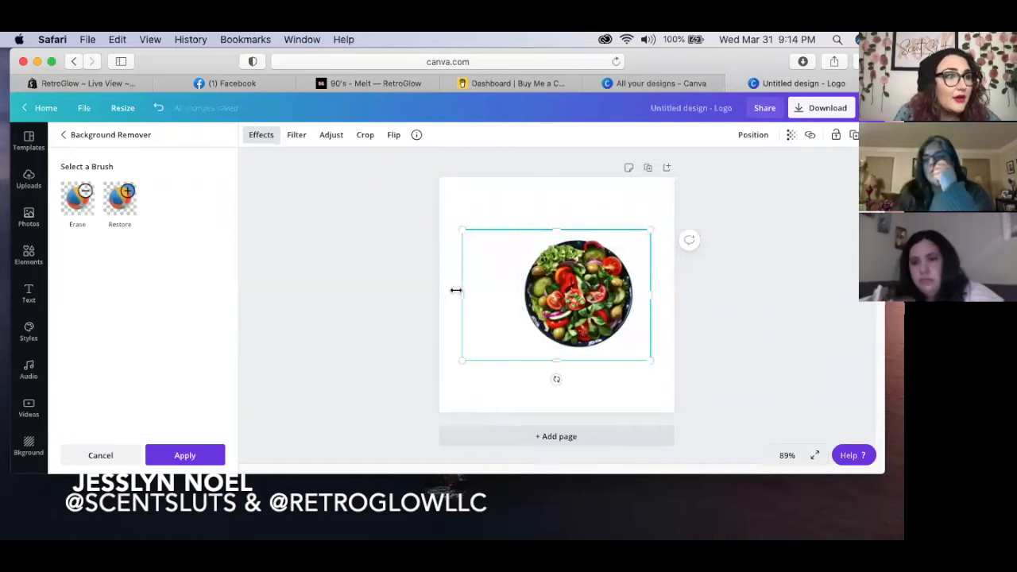
drag(463, 291, 505, 289)
drag(577, 304, 555, 292)
drag(632, 352, 657, 375)
mouse_move(555, 302)
mouse_down()
mouse_move(524, 299)
mouse_move(544, 303)
mouse_up()
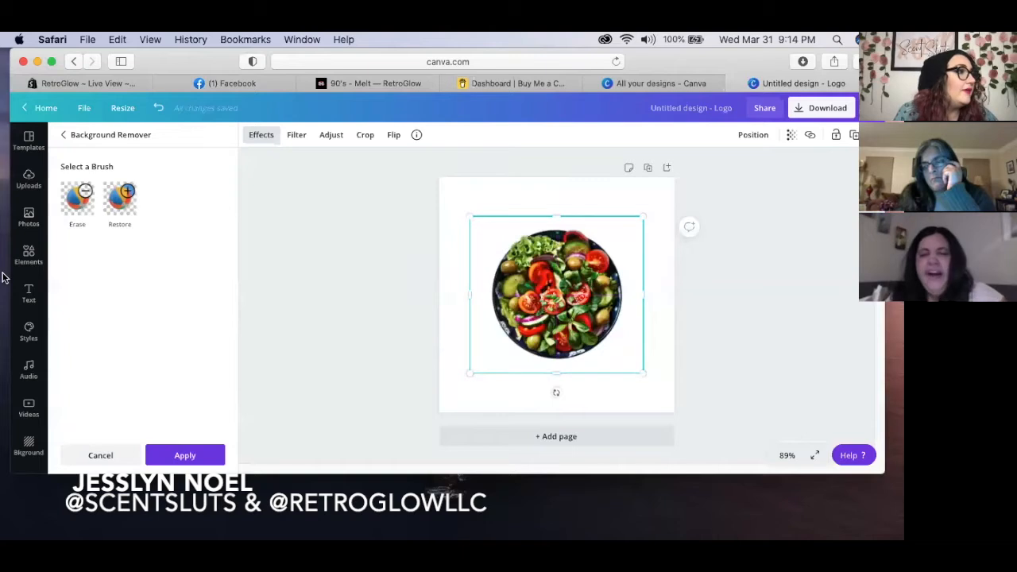
- Delete the edited salad photo and add the same round dark bowl photo to the page again
click(66, 137)
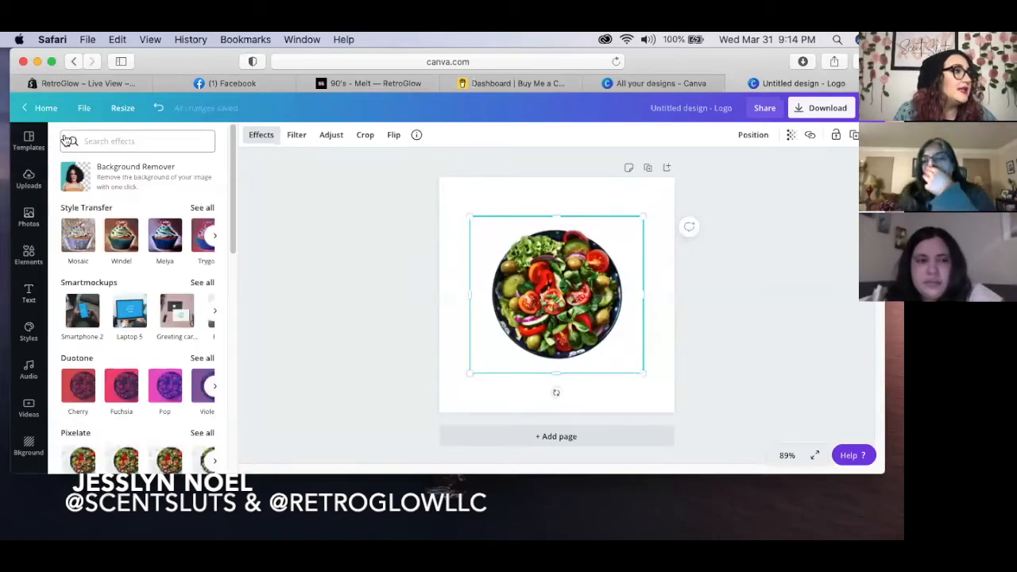
click(135, 172)
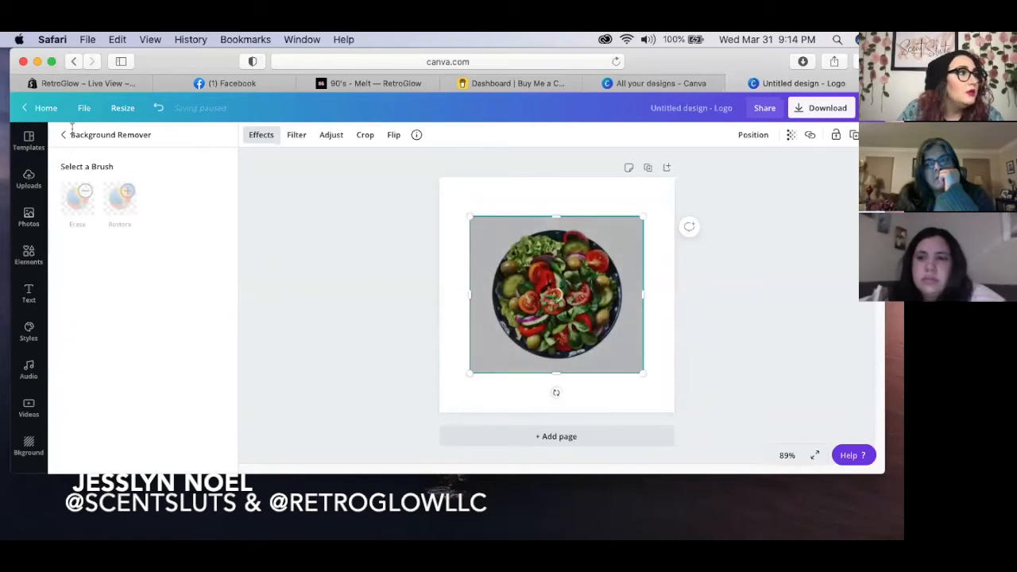
key(Delete)
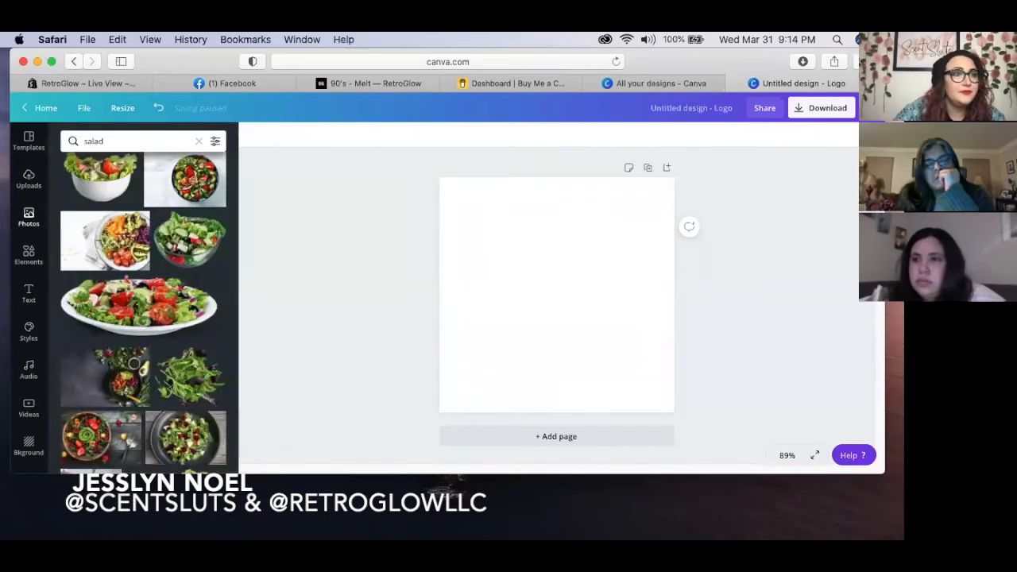
scroll(183, 245, up, 2)
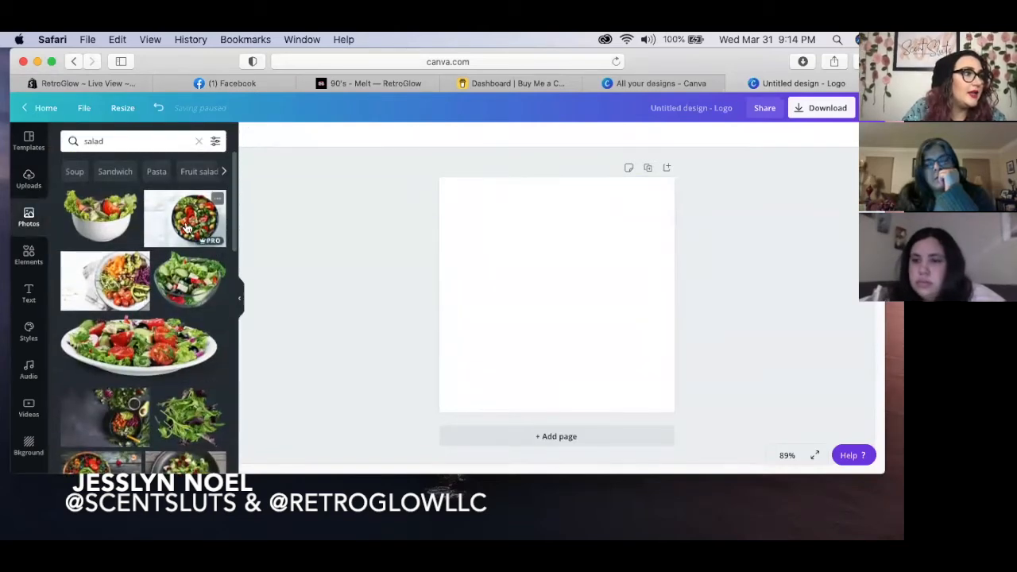
click(188, 229)
- Remove the background of the salad photo, crop the empty area beside the bowl and centre it on the page
click(267, 136)
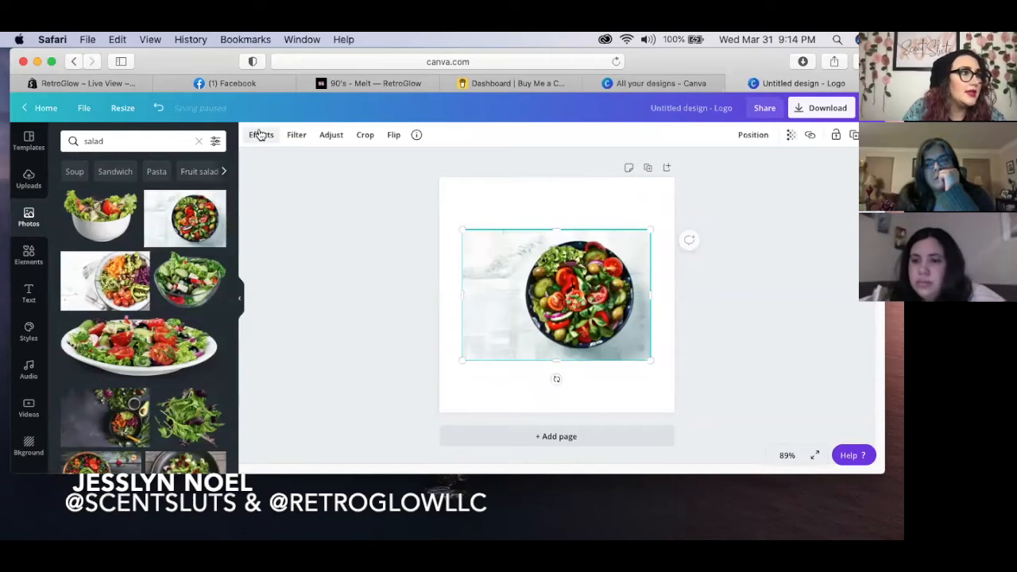
click(115, 176)
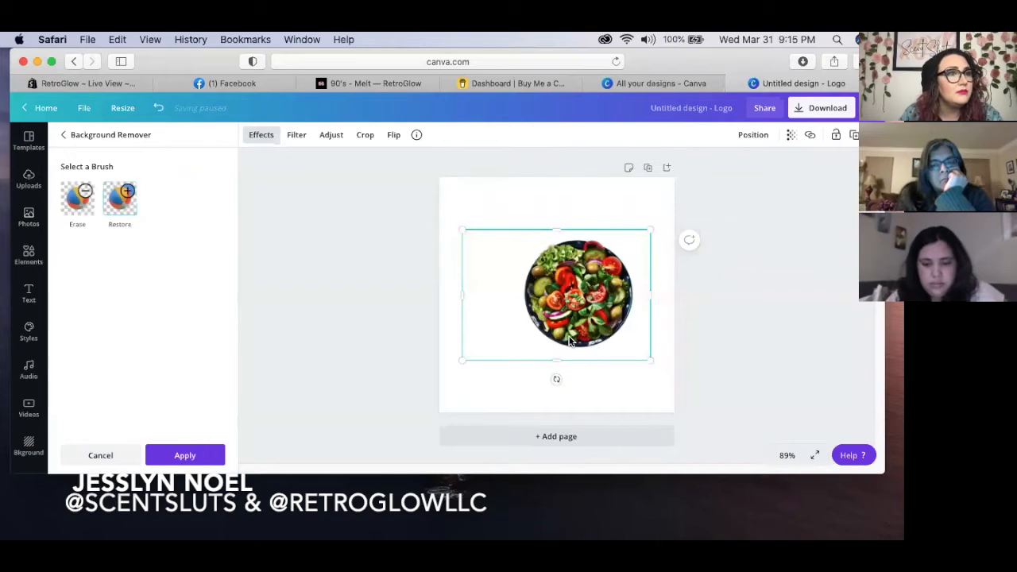
click(129, 211)
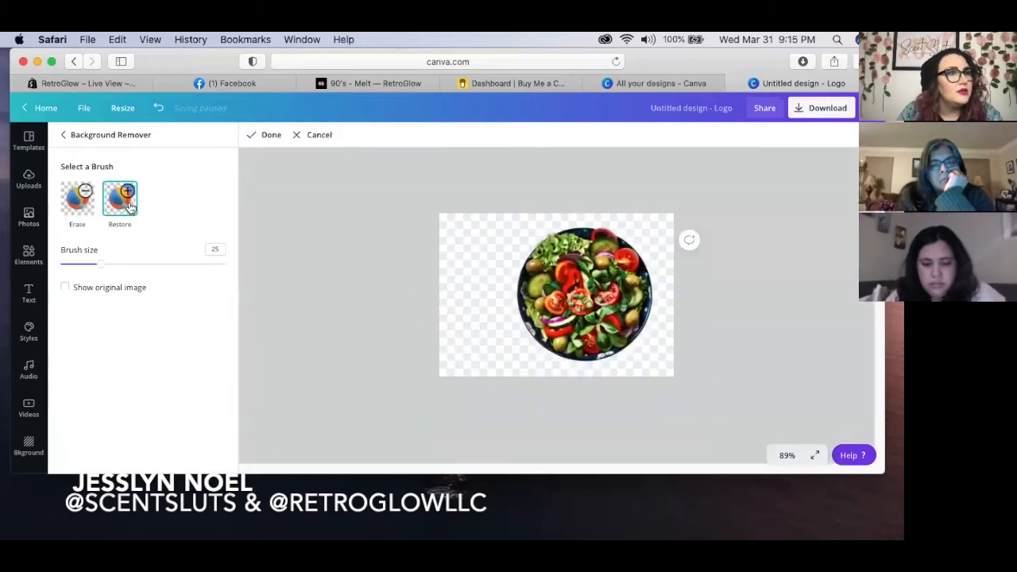
click(592, 280)
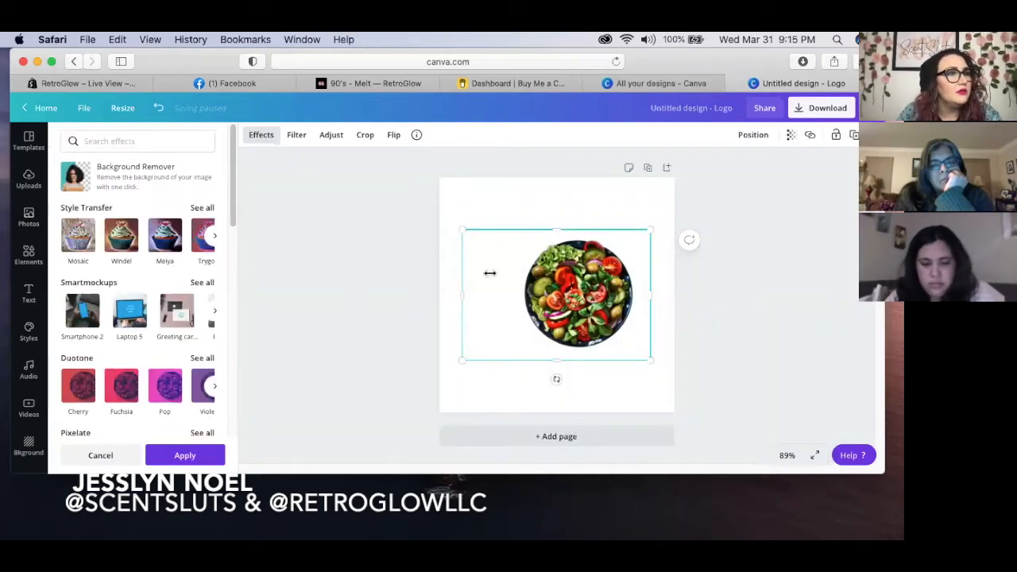
drag(462, 291, 503, 283)
drag(606, 301, 583, 298)
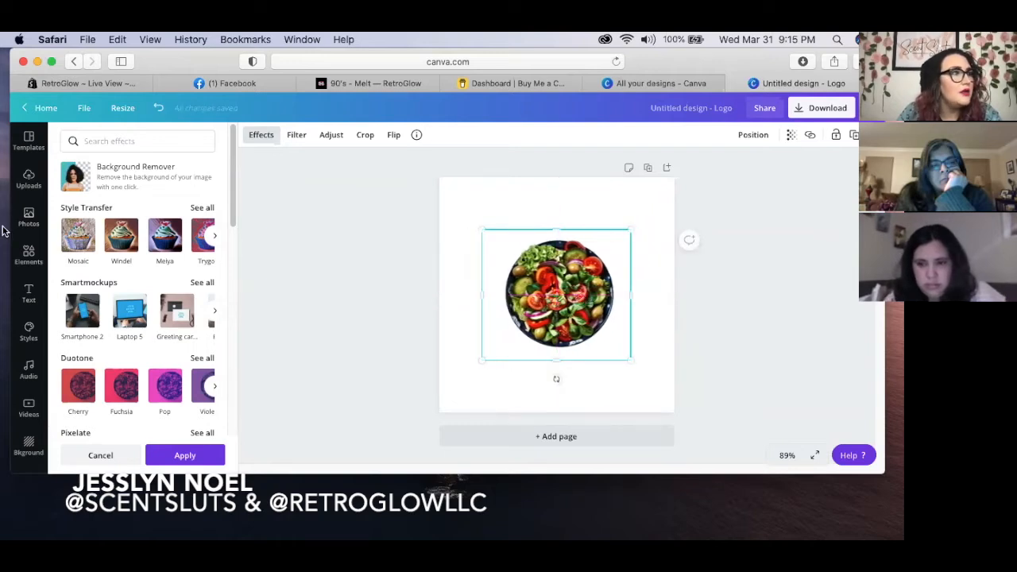
- Show the original image with the Restore brush at size 42, then finish and apply the background removal
click(129, 175)
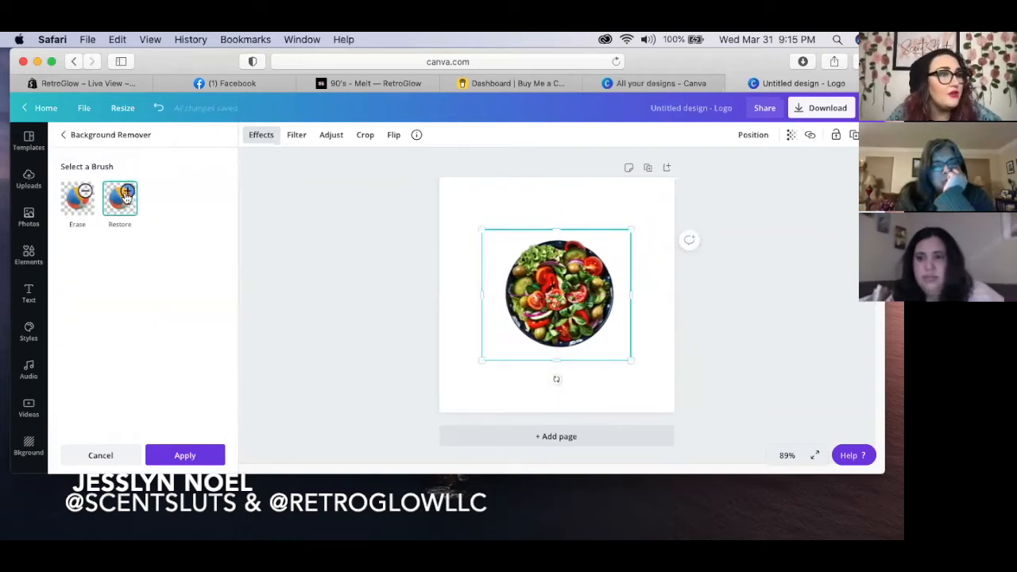
click(125, 197)
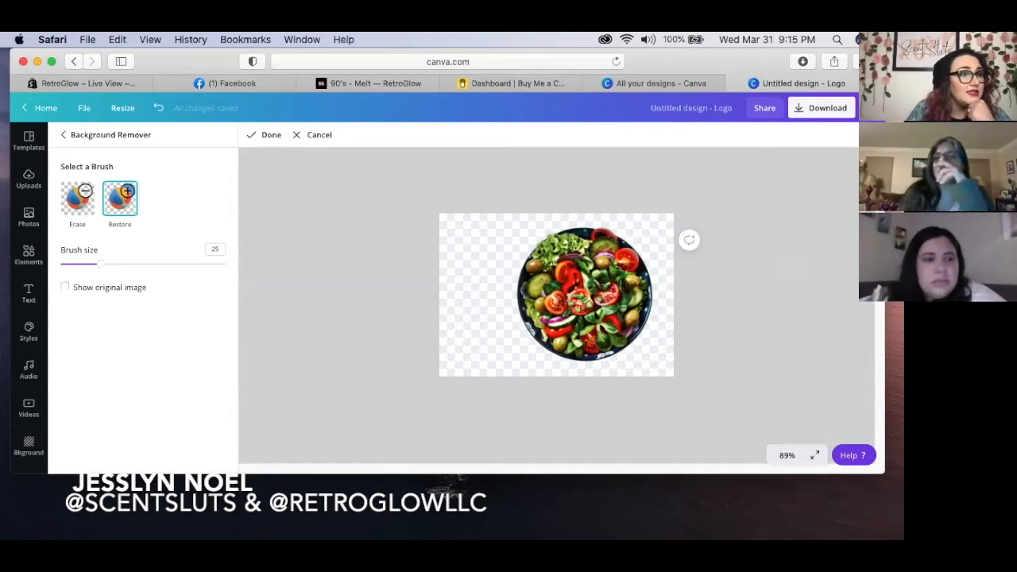
click(66, 289)
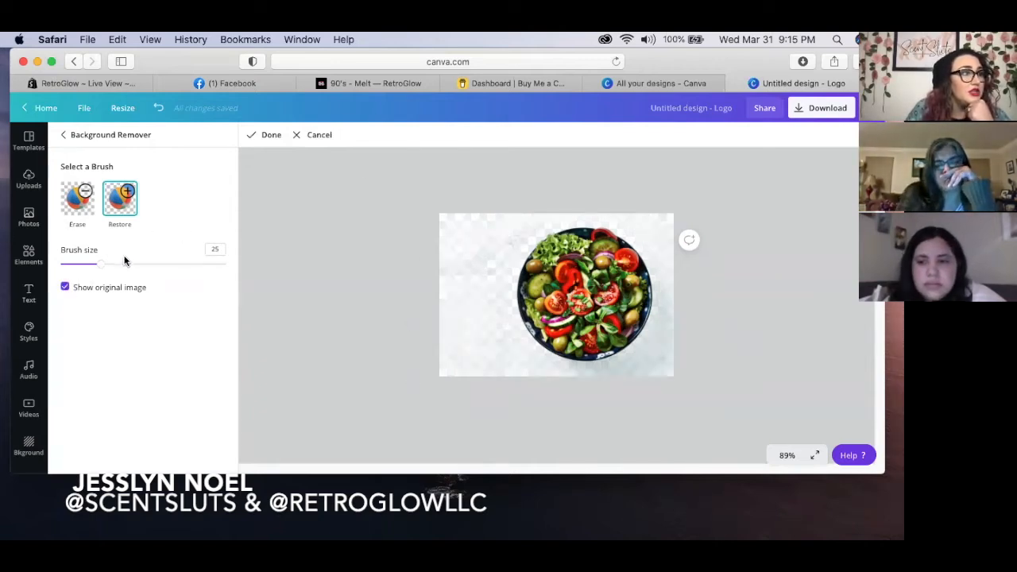
drag(101, 264, 128, 265)
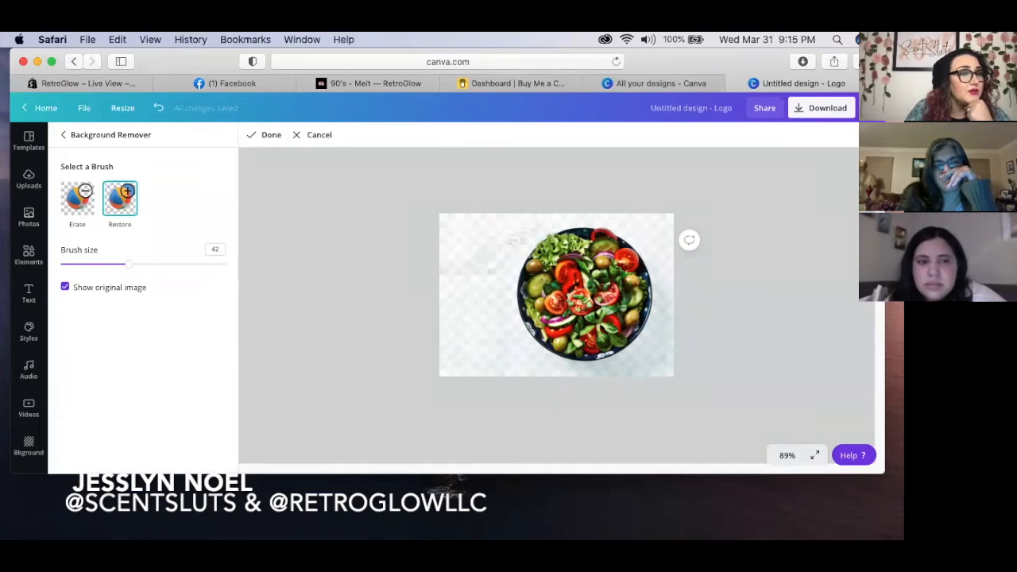
click(269, 137)
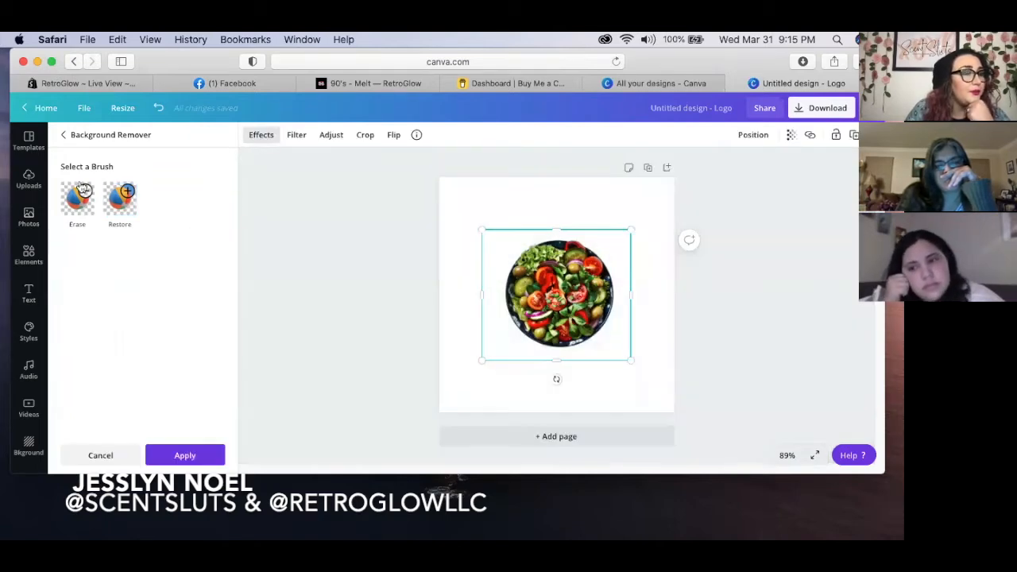
click(171, 450)
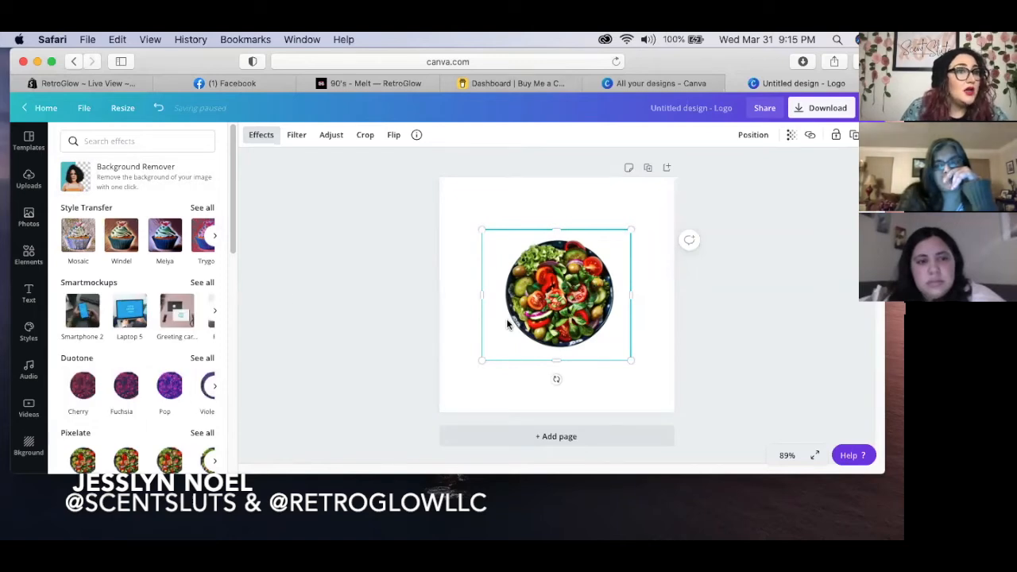
- Add a second page to the design and place the black XOXO lettering from the uploaded images on it
click(515, 437)
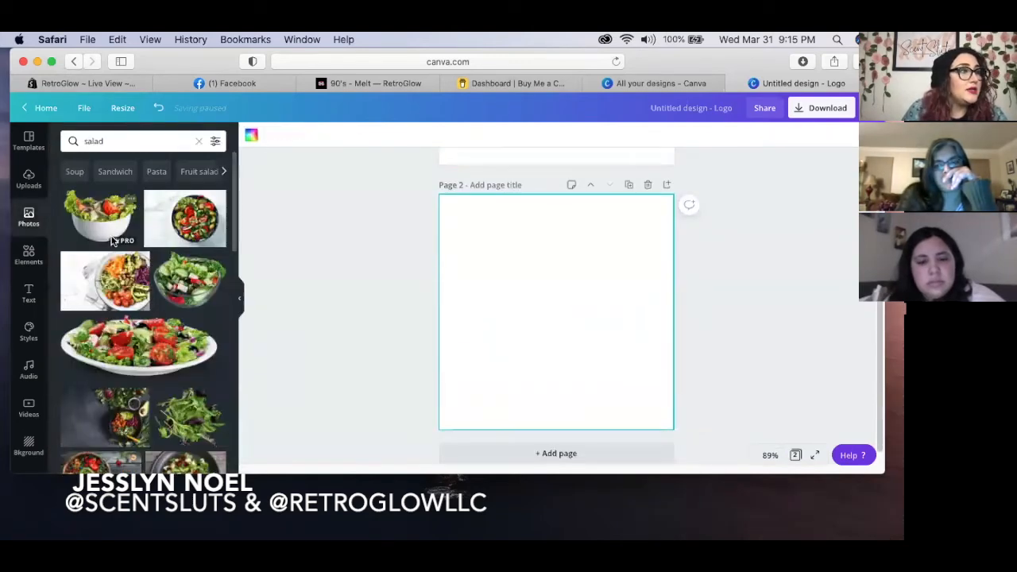
click(28, 179)
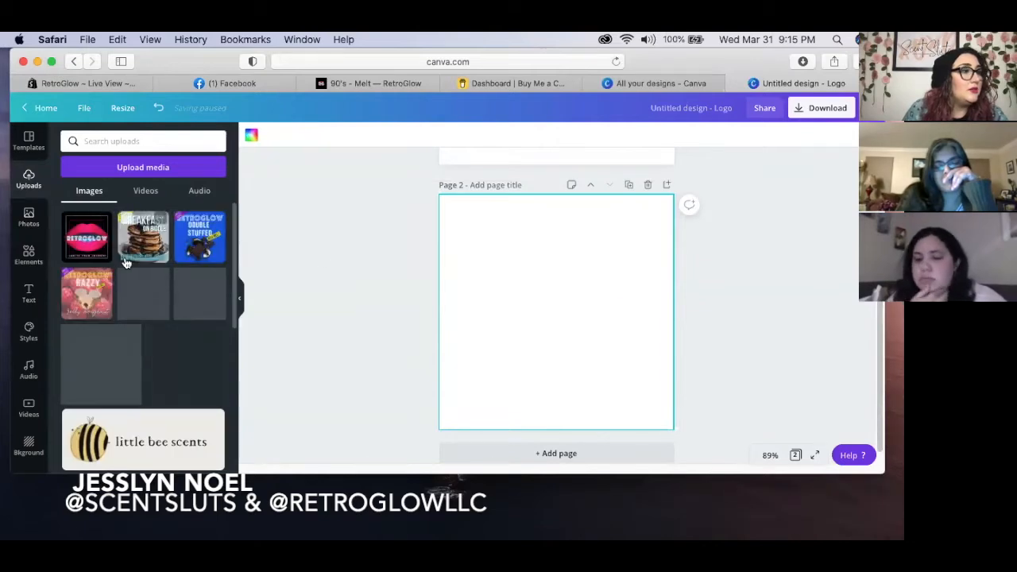
scroll(135, 359, down, 3)
scroll(136, 360, down, 5)
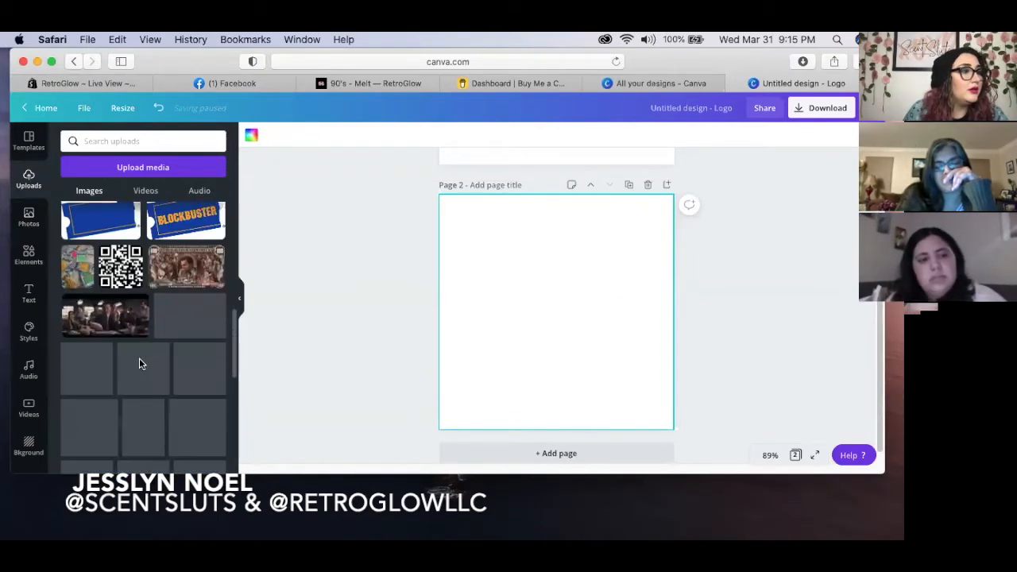
scroll(175, 383, down, 6)
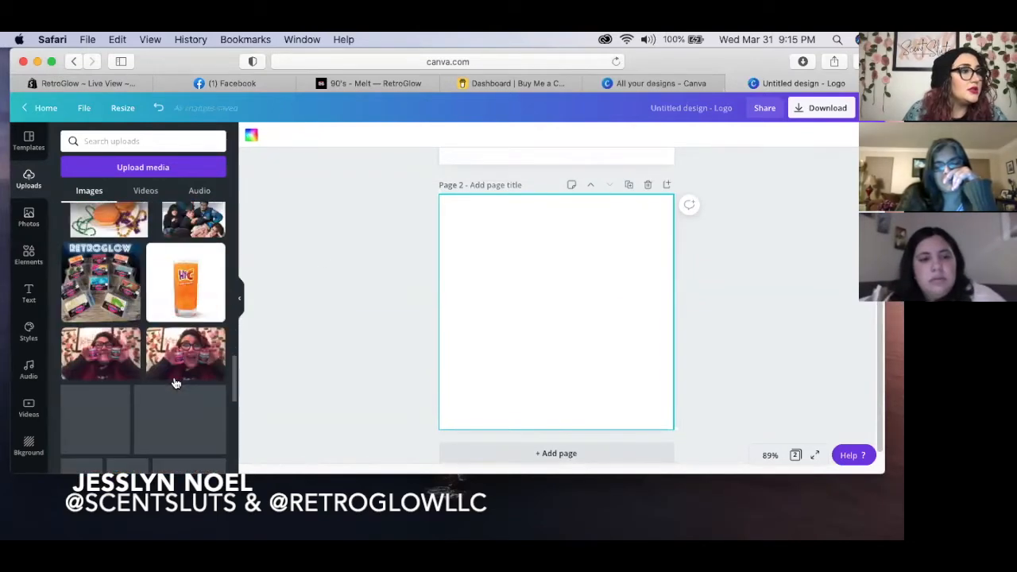
scroll(175, 383, down, 6)
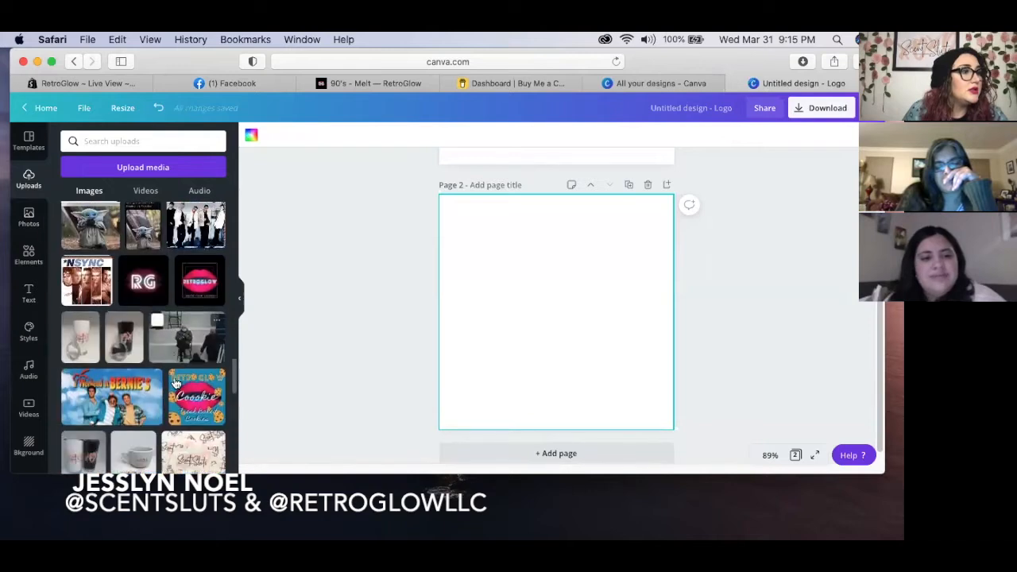
click(85, 316)
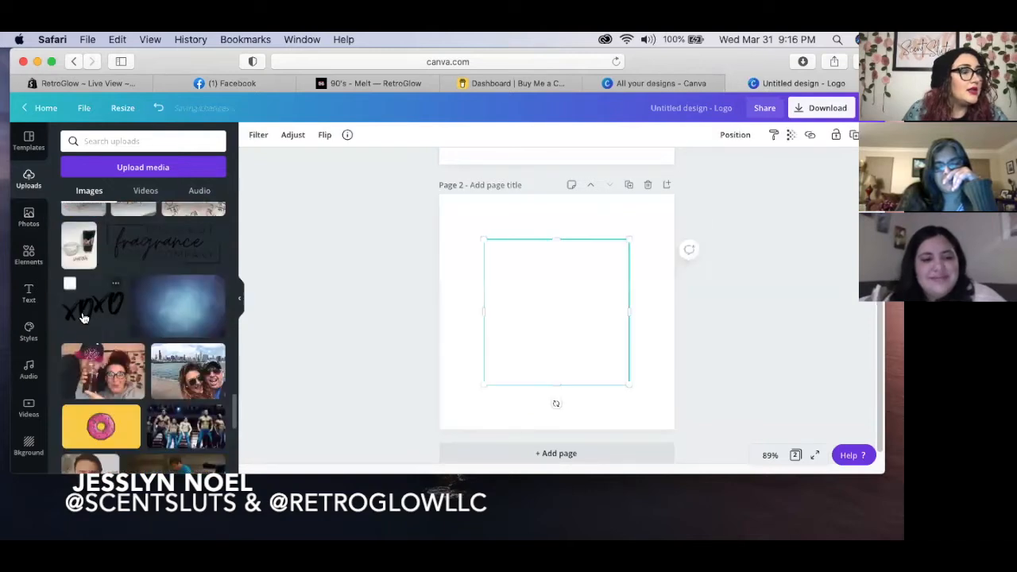
- Apply the Windel style transfer effect to the XOXO lettering on page 2
scroll(215, 298, up, 5)
scroll(212, 296, up, 3)
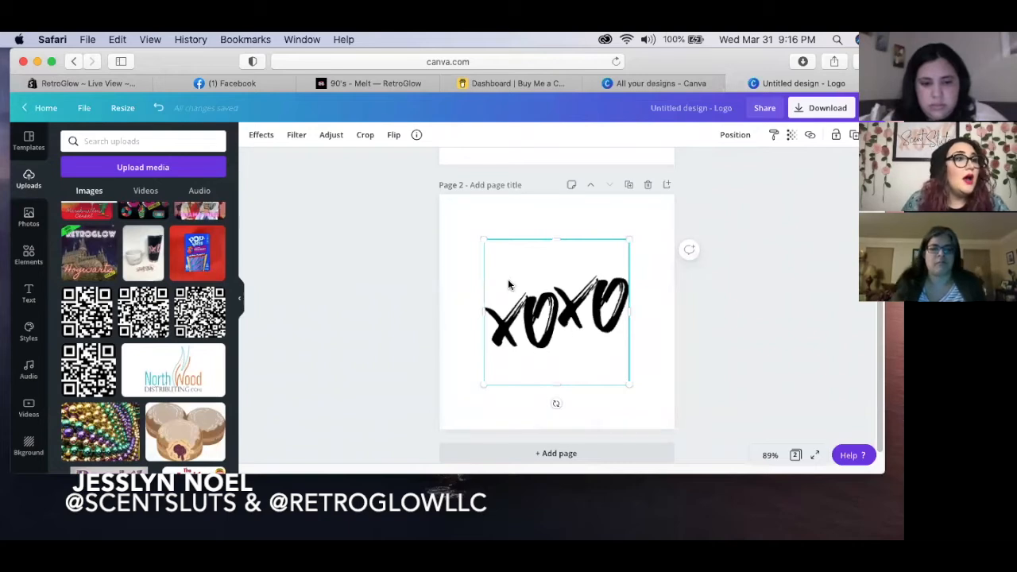
click(267, 136)
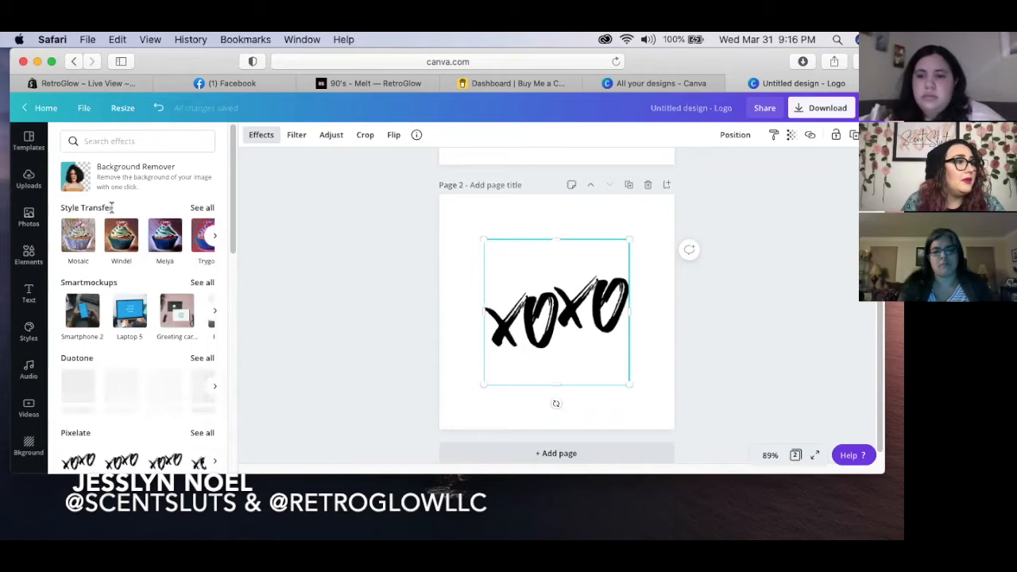
click(124, 249)
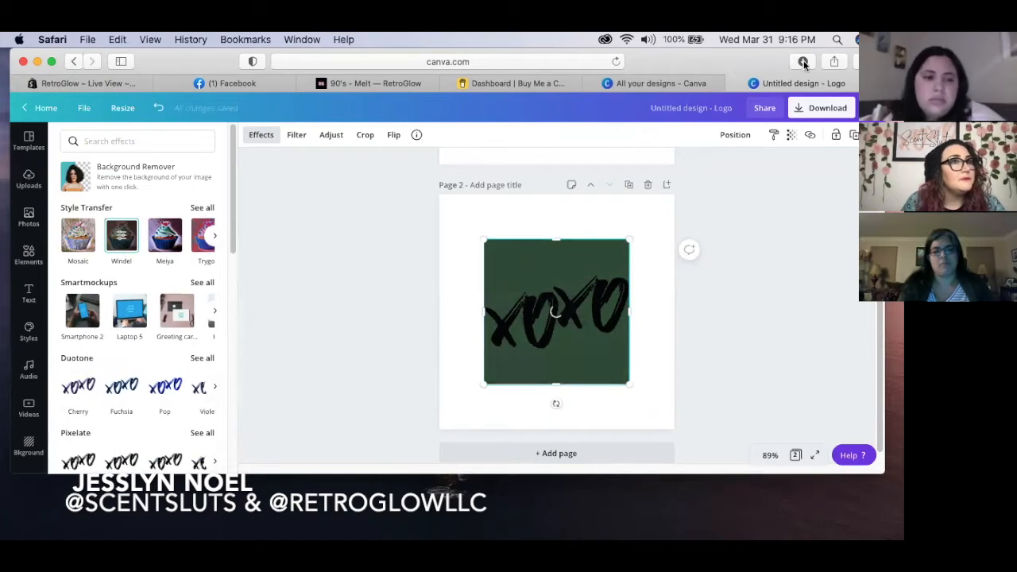
- Close the Buy Me a Coffee, RetroGlow shop, Facebook and Shopify browser tabs, keeping only the two Canva tabs
click(450, 83)
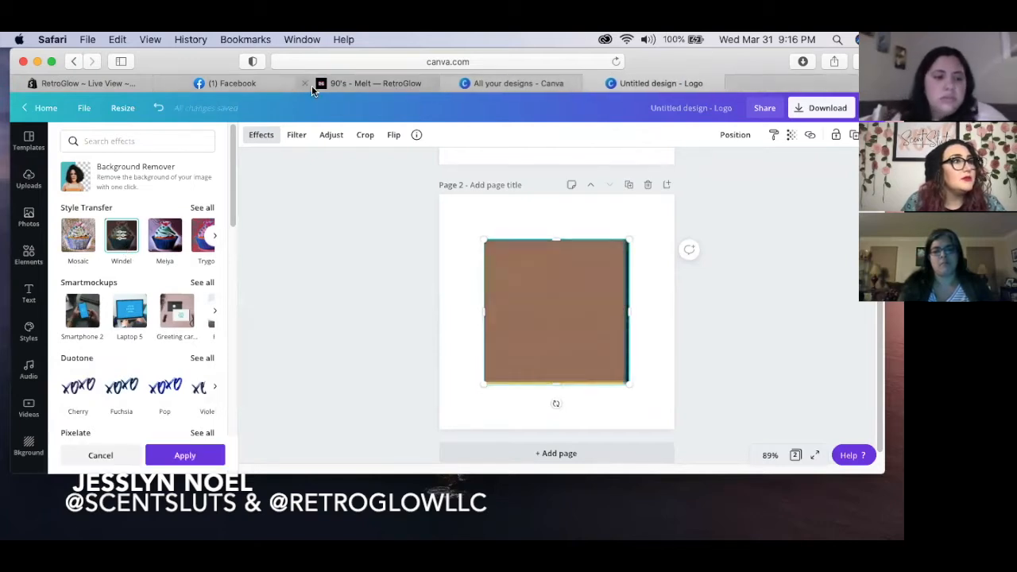
click(306, 84)
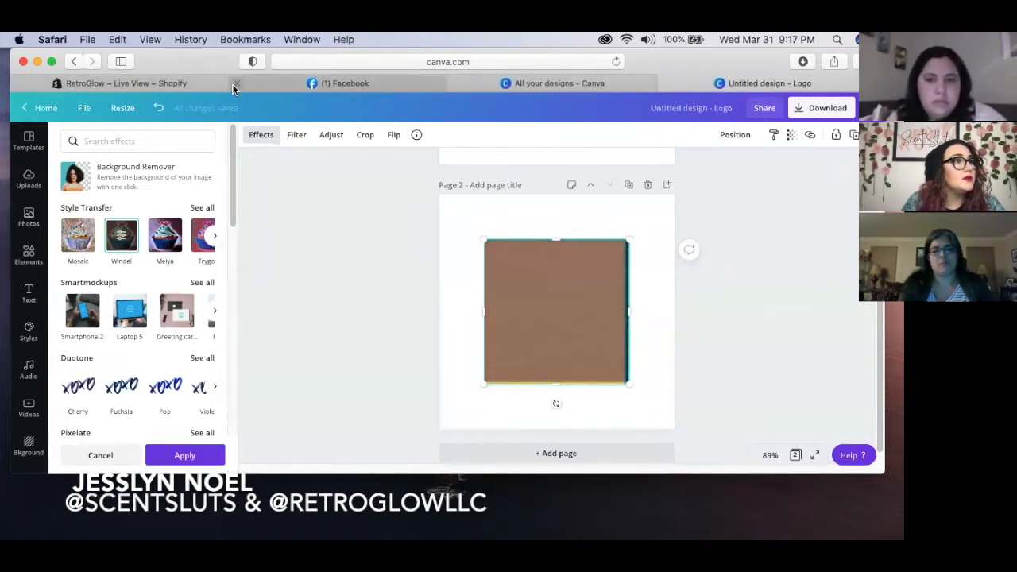
click(236, 83)
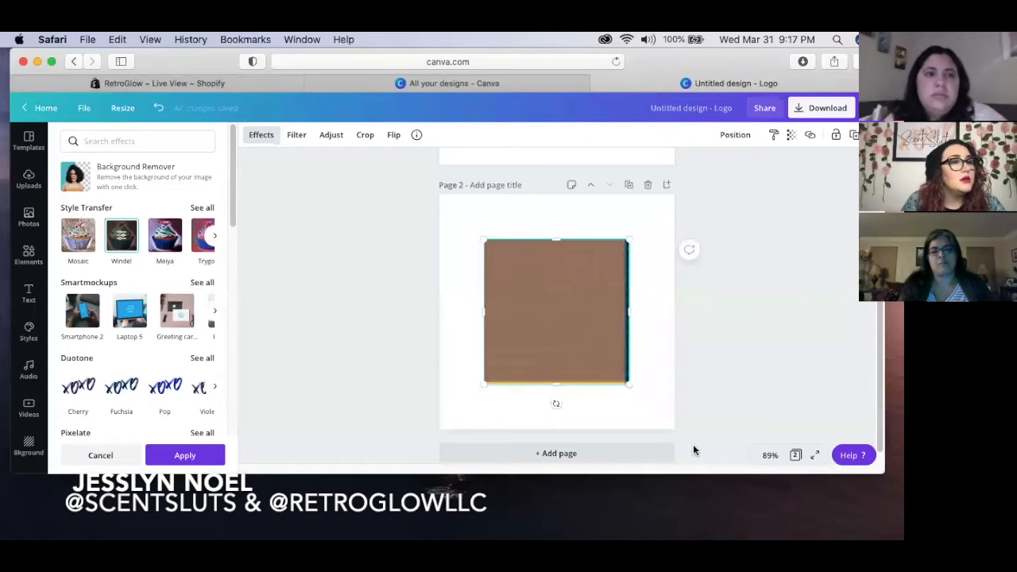
click(19, 84)
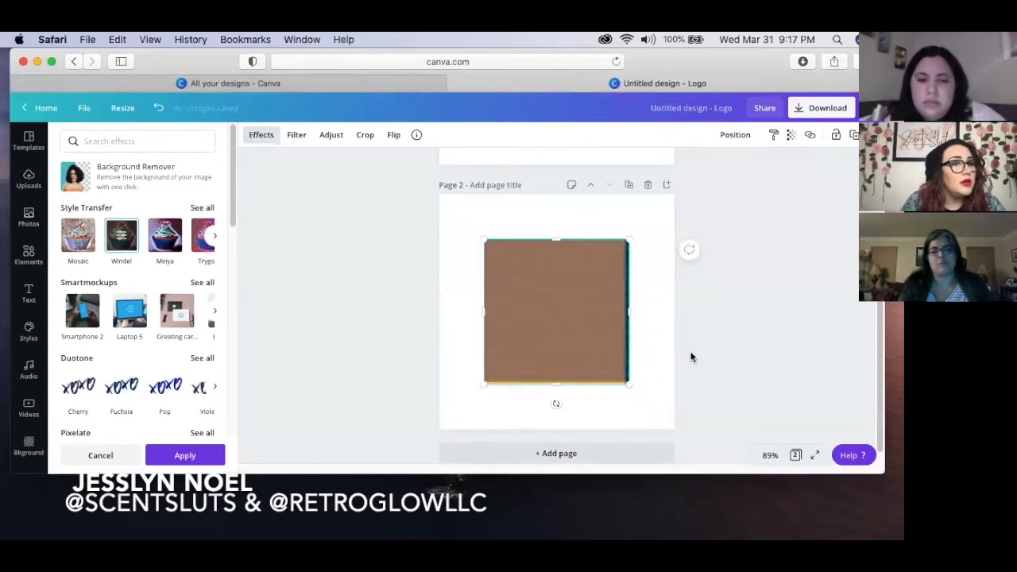
- Delete the stylised XOXO image from page 2
click(511, 337)
click(698, 353)
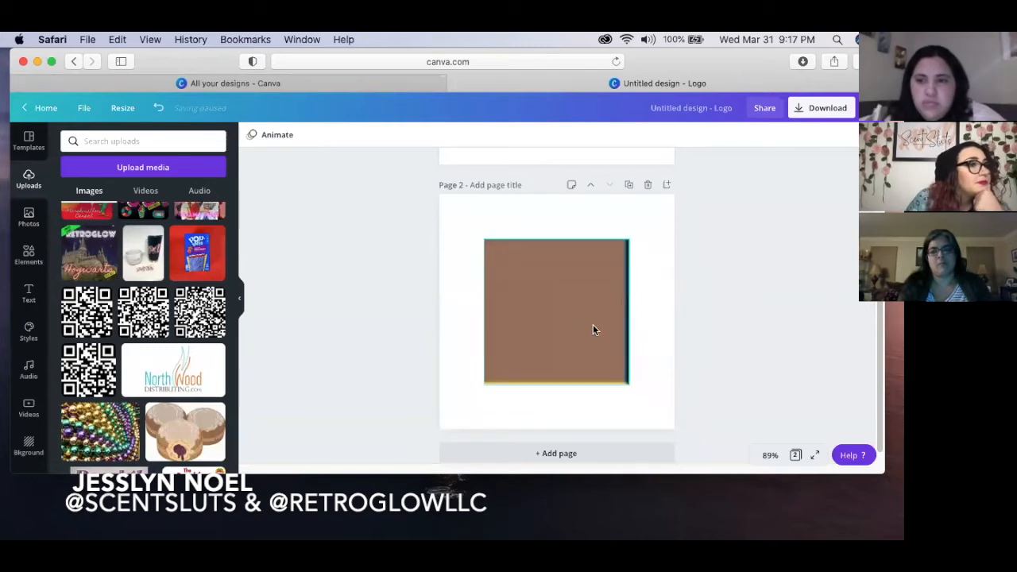
click(563, 330)
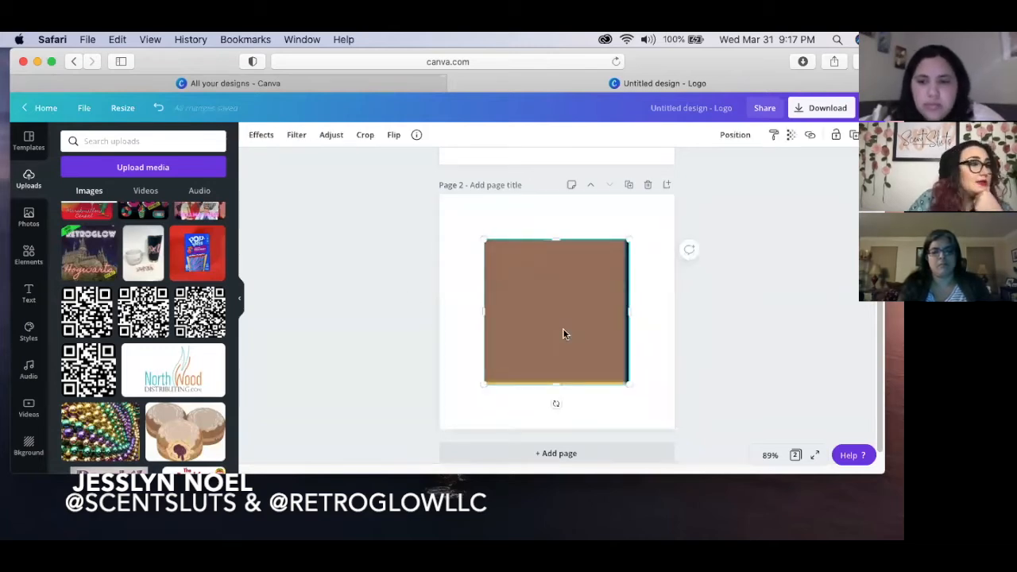
scroll(548, 376, down, 1)
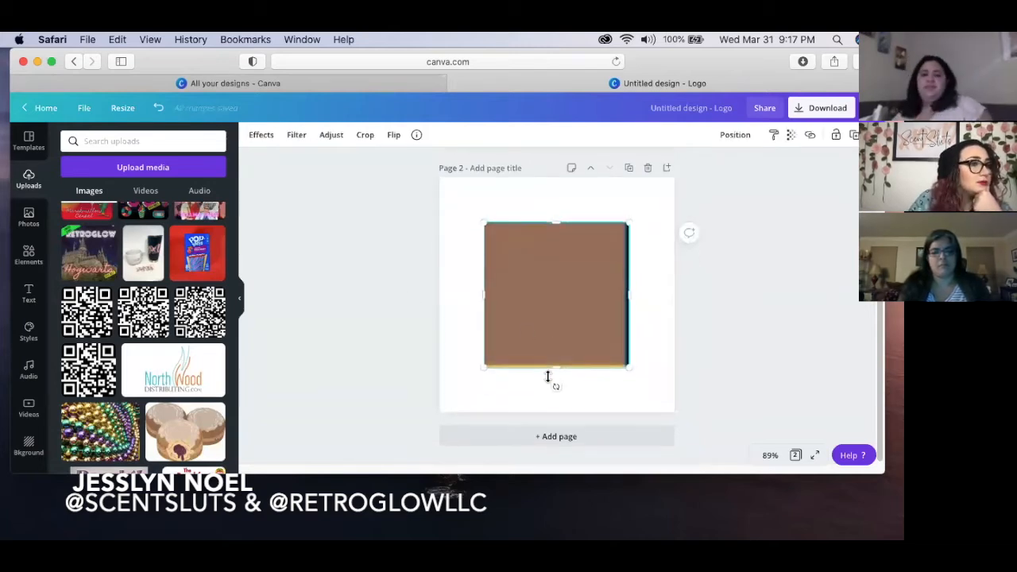
key(Delete)
- Place the black XOXO lettering from the uploaded images on page 2 again
scroll(174, 437, down, 5)
scroll(175, 437, down, 10)
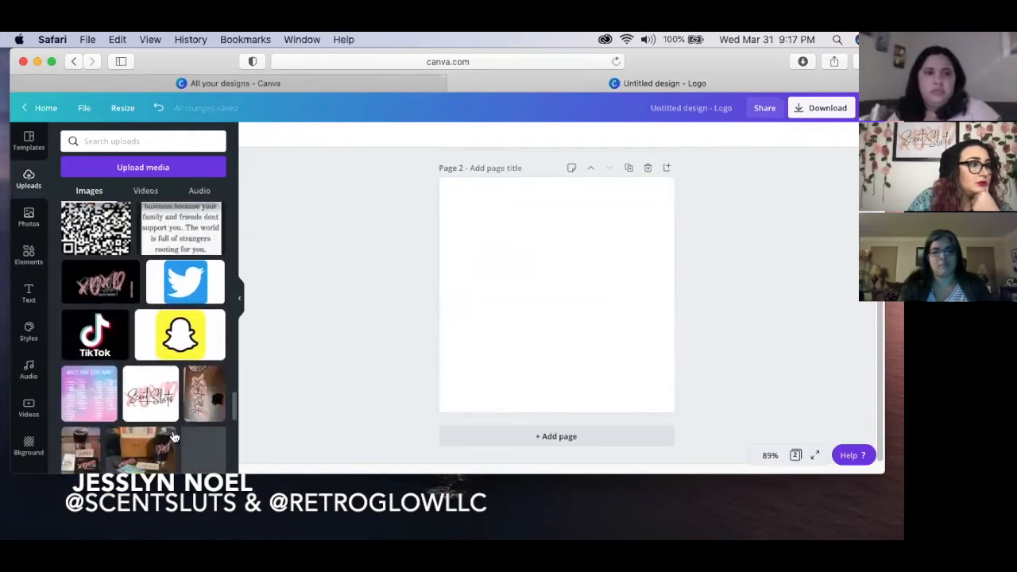
scroll(159, 381, up, 5)
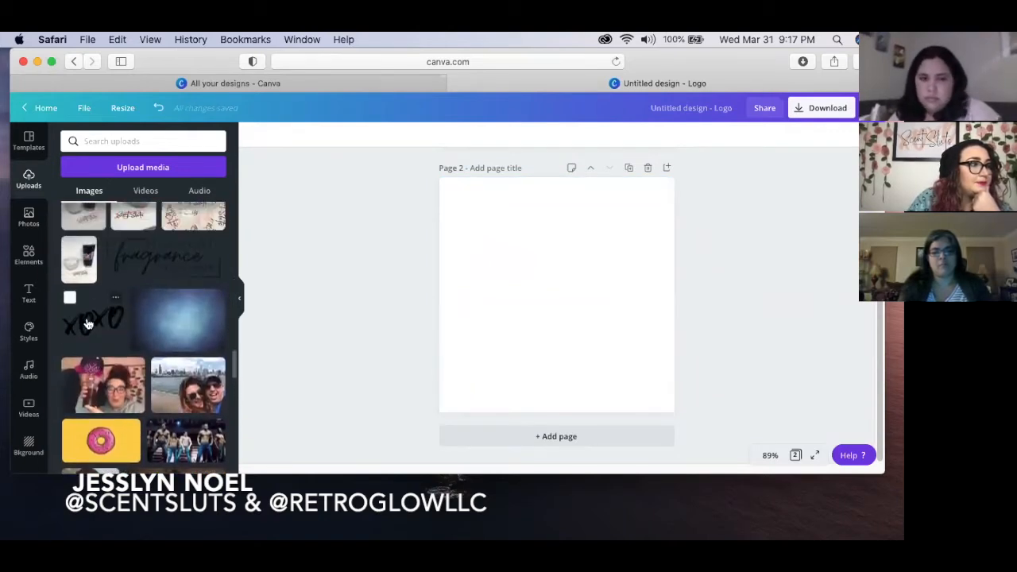
click(87, 322)
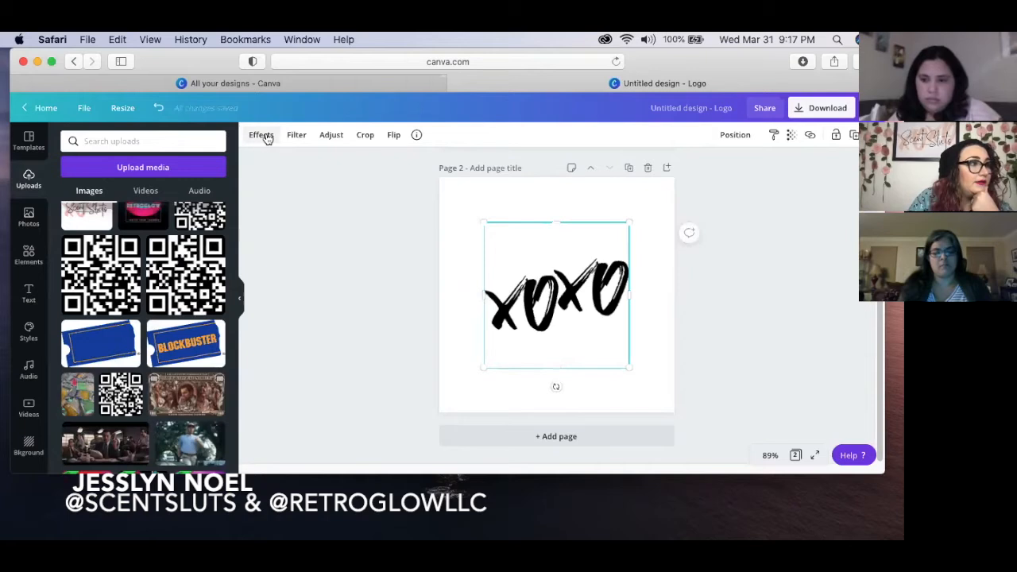
- Try the Windel style transfer on the XOXO lettering at medium detail, then reset the effect
click(262, 134)
click(123, 241)
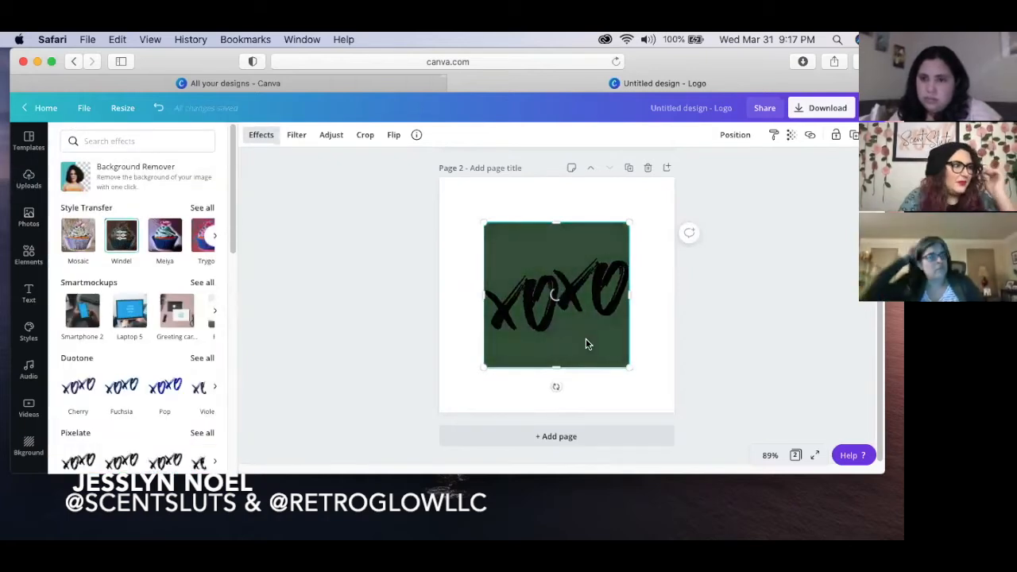
click(131, 247)
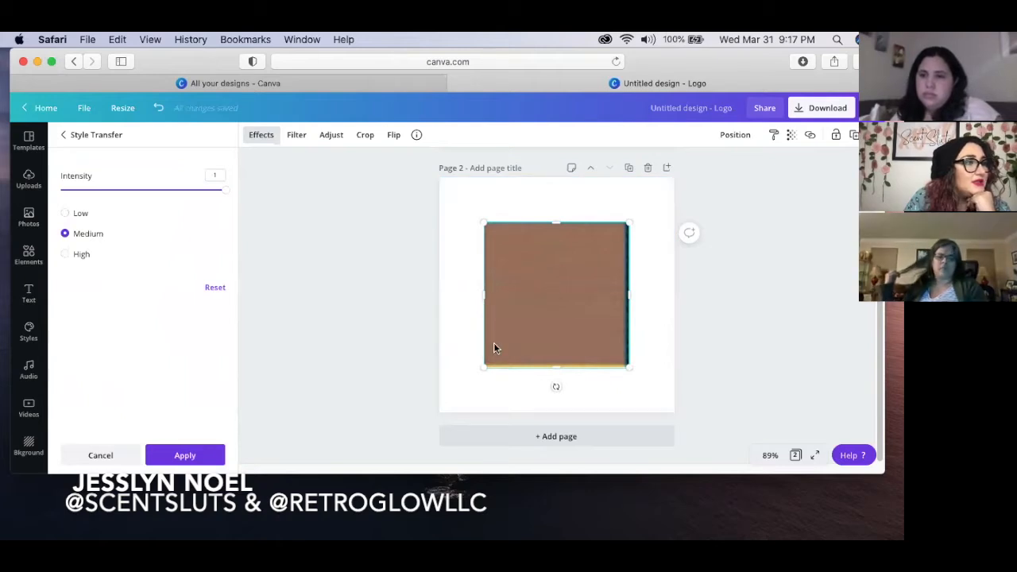
click(215, 287)
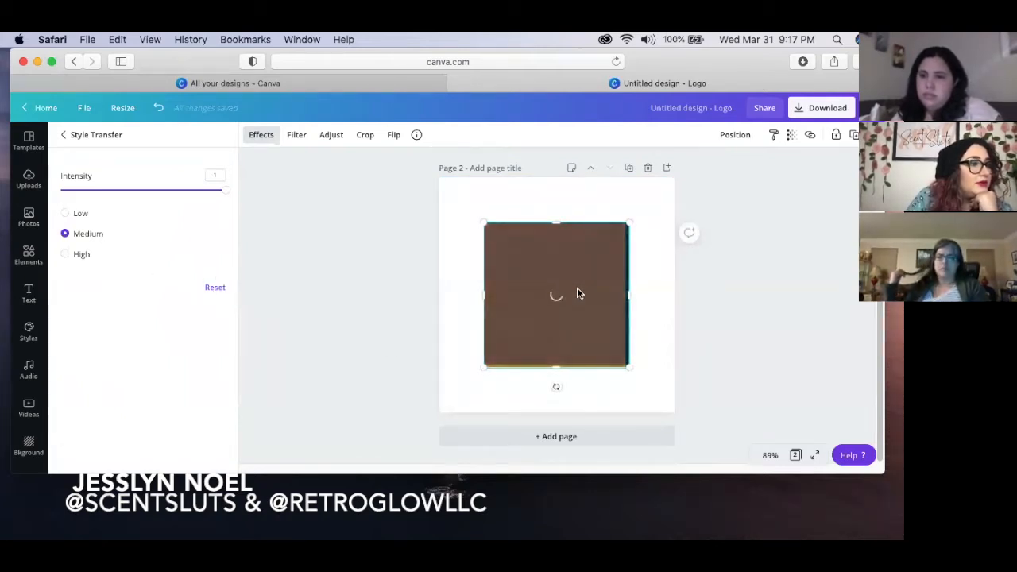
click(662, 283)
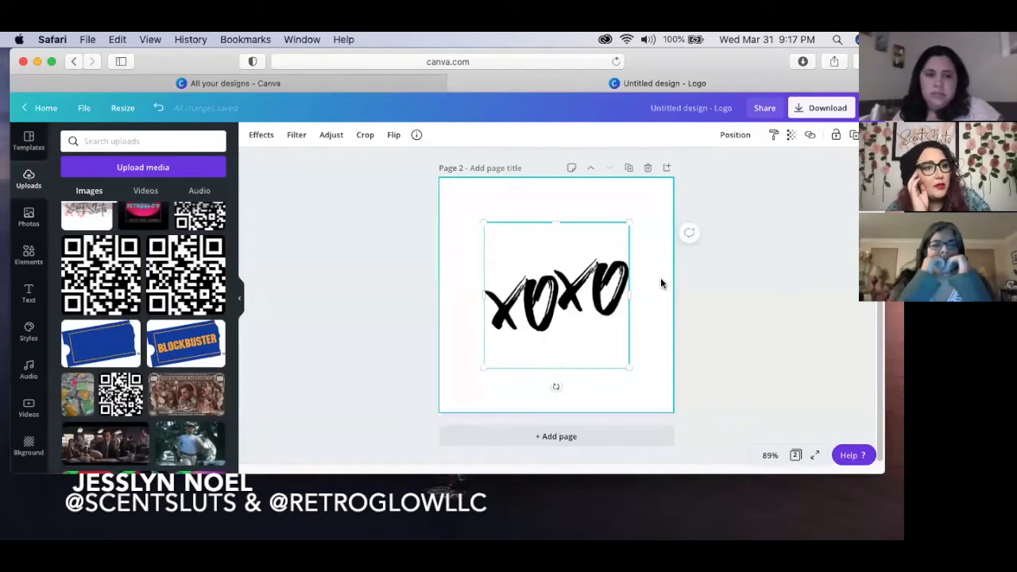
- Try the Meiya style transfer effect on the XOXO lettering and return to the list of effects
click(261, 135)
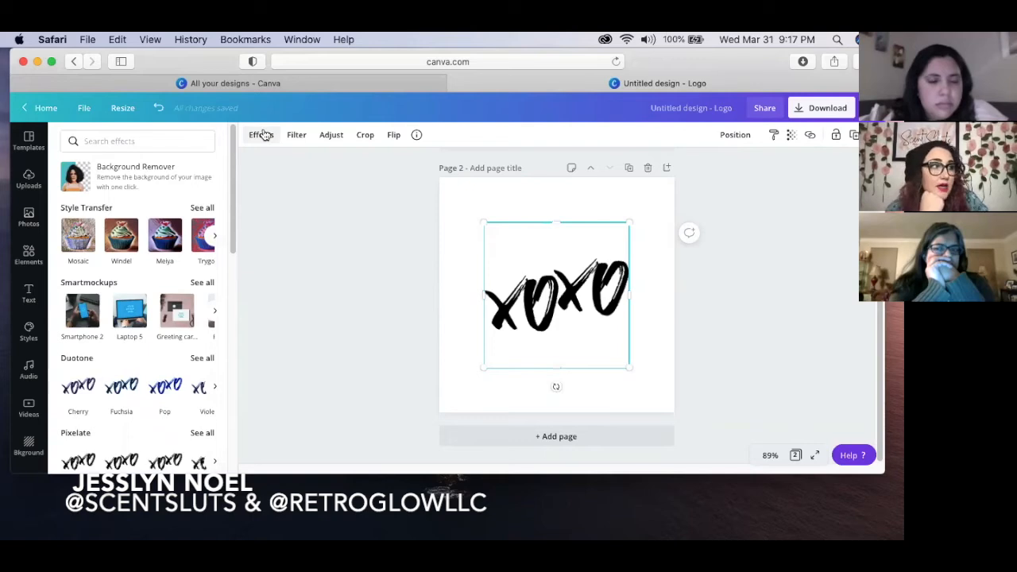
click(157, 248)
click(159, 245)
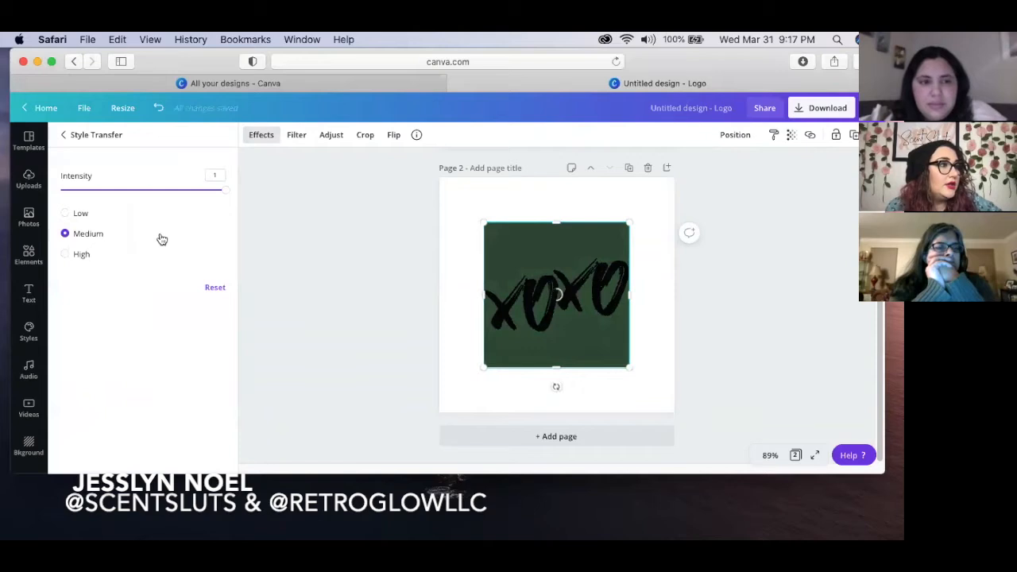
click(65, 135)
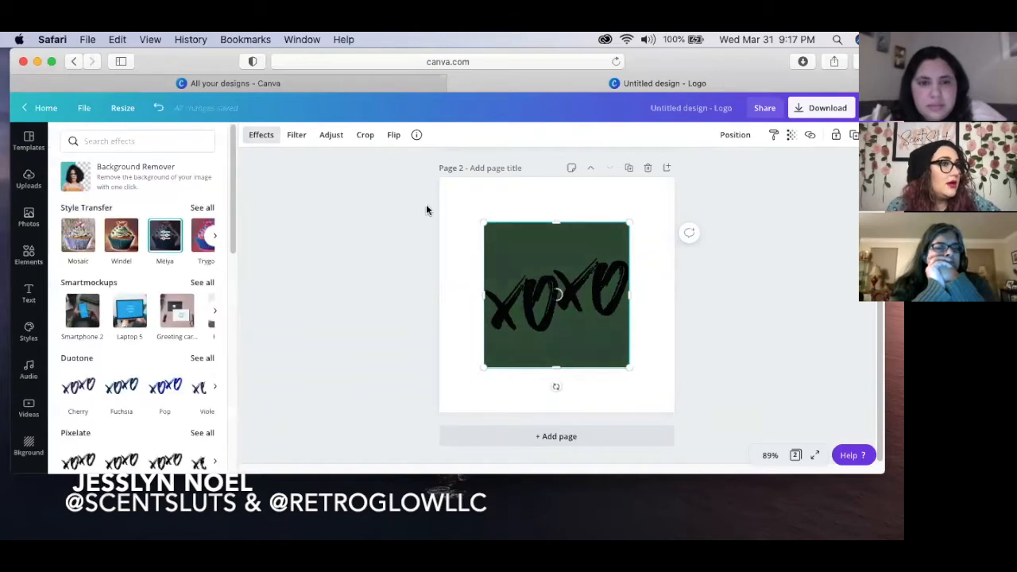
- Delete the XOXO image and remove the empty page 2 from the design
click(570, 248)
key(Delete)
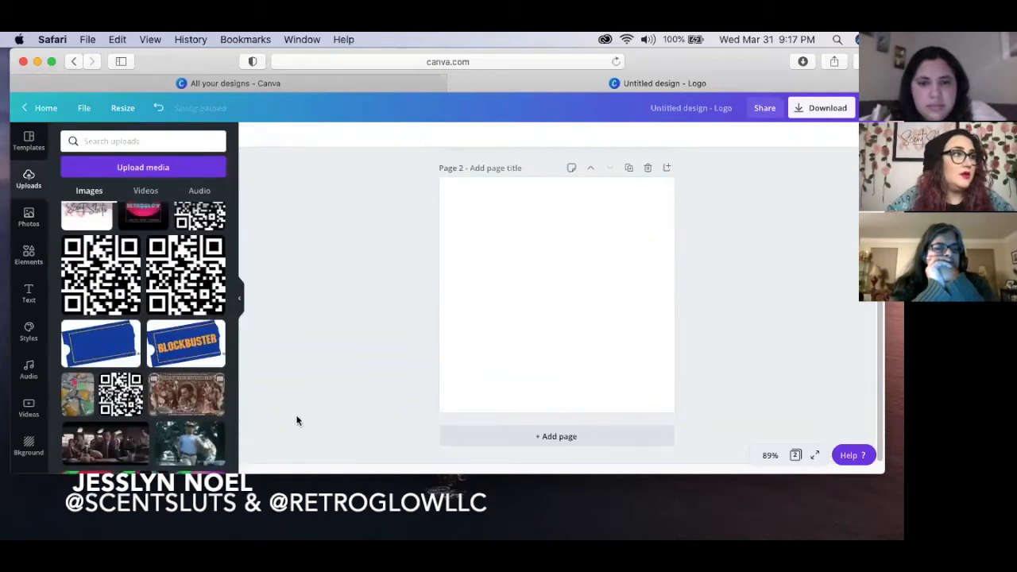
scroll(397, 370, up, 3)
scroll(500, 368, down, 2)
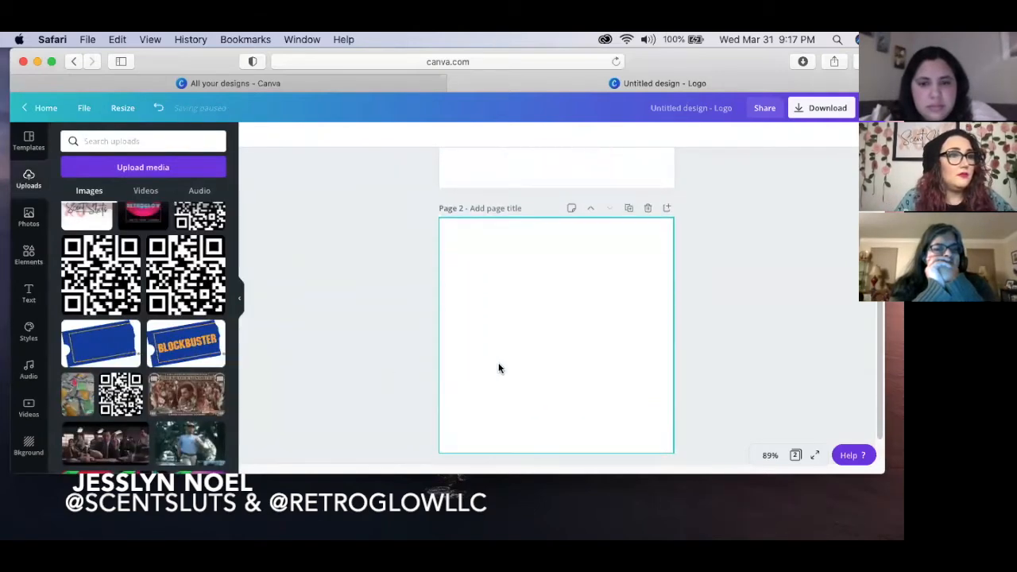
click(650, 208)
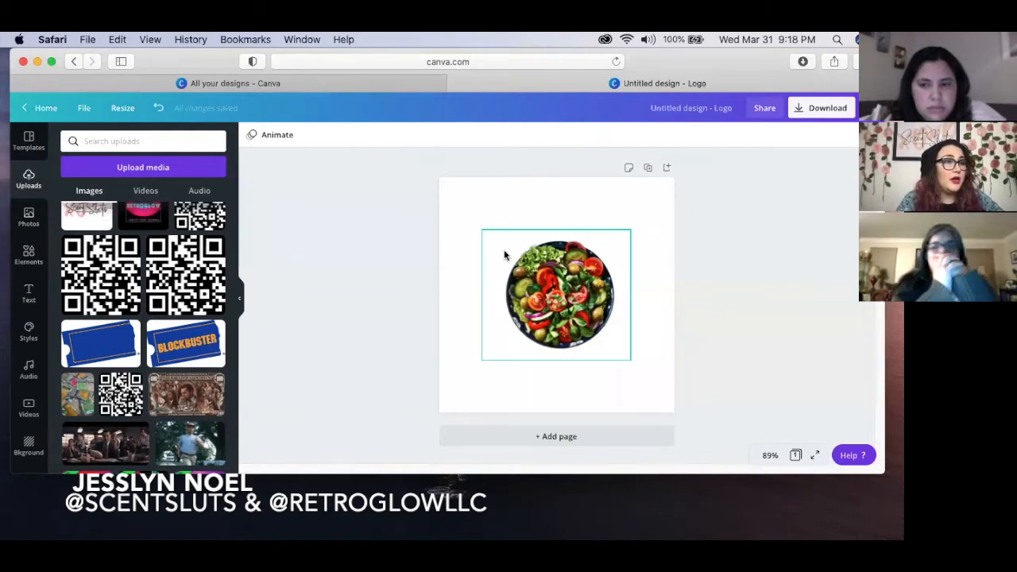
- Enlarge the salad bowl image slightly and apply the grey-to-white gradient as the page background
drag(579, 301, 573, 293)
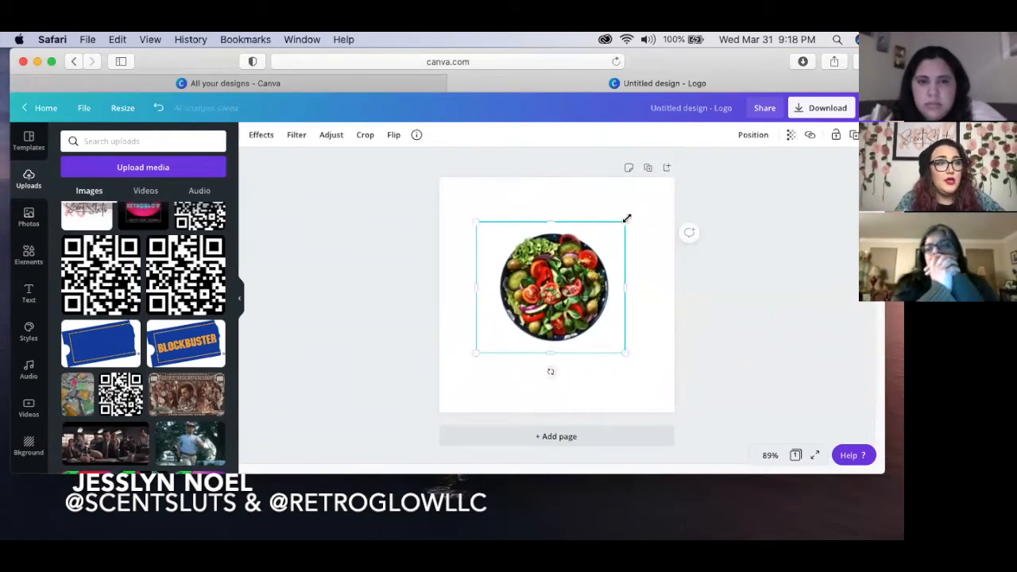
drag(640, 215, 653, 208)
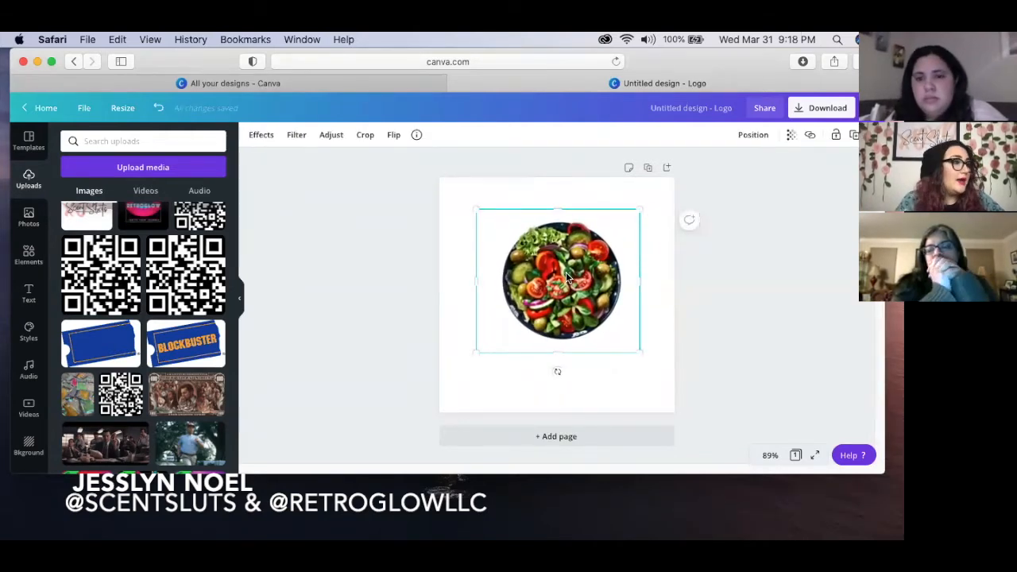
scroll(28, 390, down, 2)
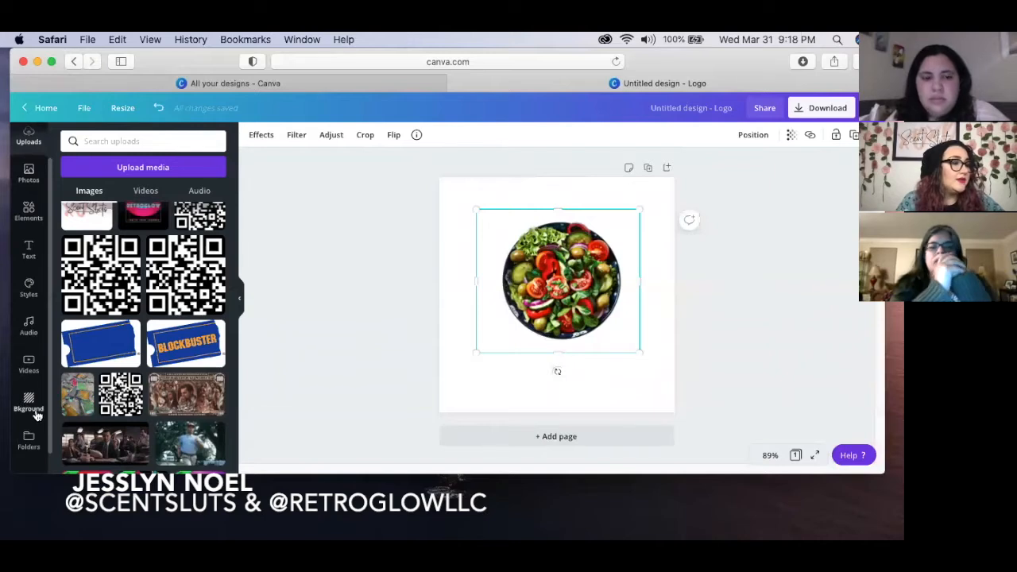
click(36, 411)
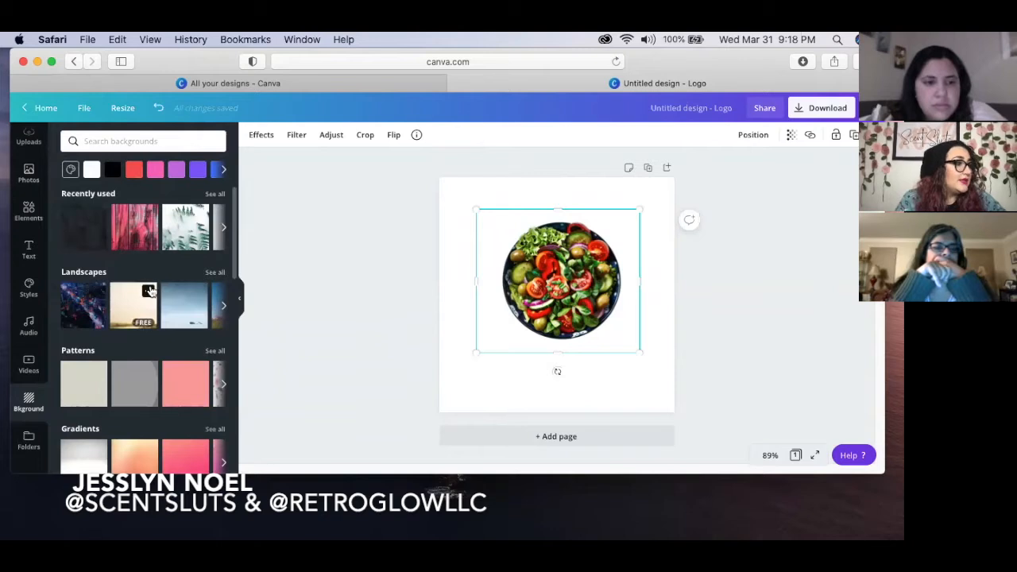
scroll(150, 292, down, 1)
scroll(151, 291, down, 5)
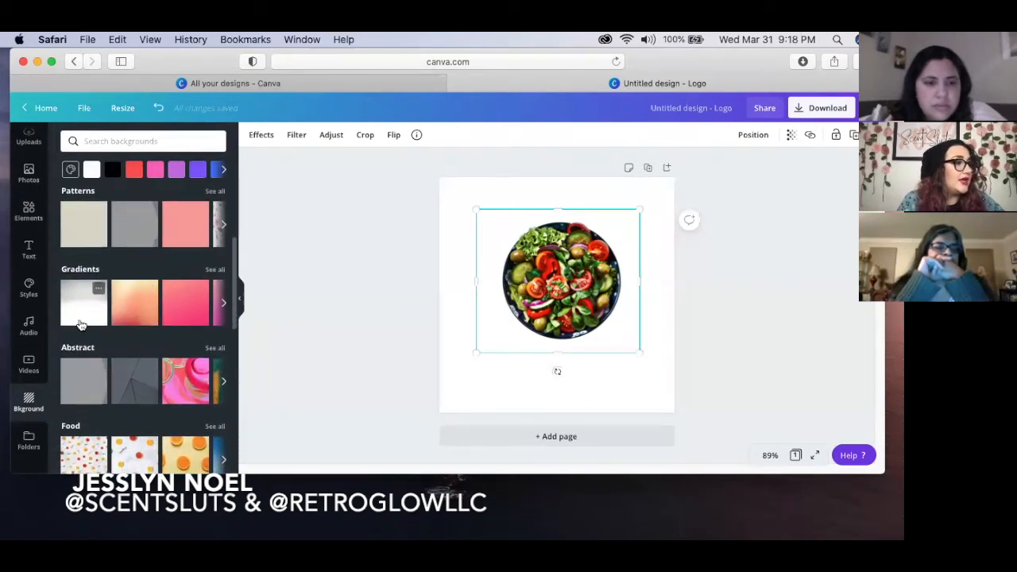
click(87, 305)
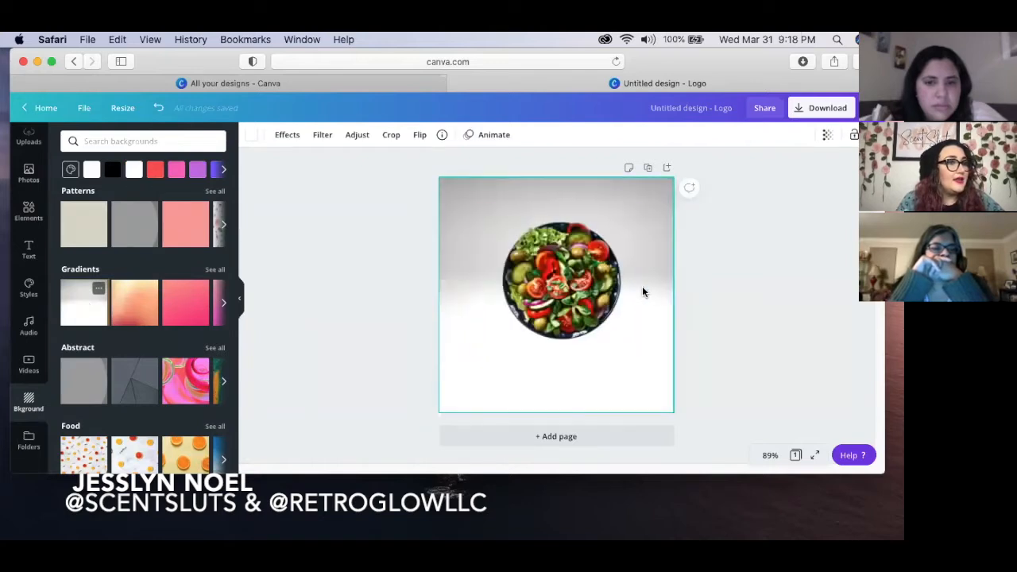
- Move the salad bowl down over the gradient and settle it at the page's vertical middle
drag(565, 292, 555, 329)
scroll(97, 410, down, 1)
scroll(96, 399, down, 5)
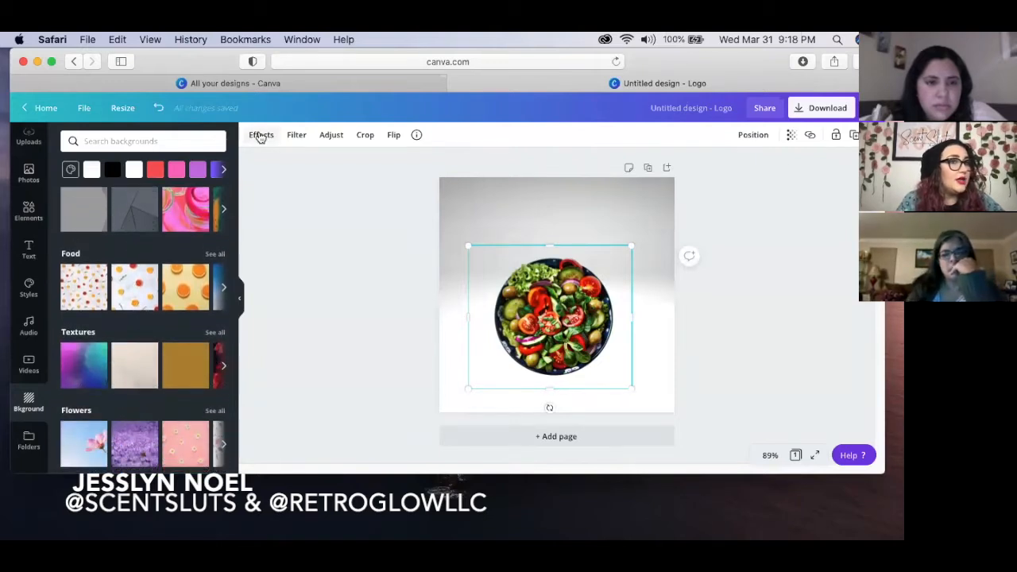
drag(553, 326, 552, 303)
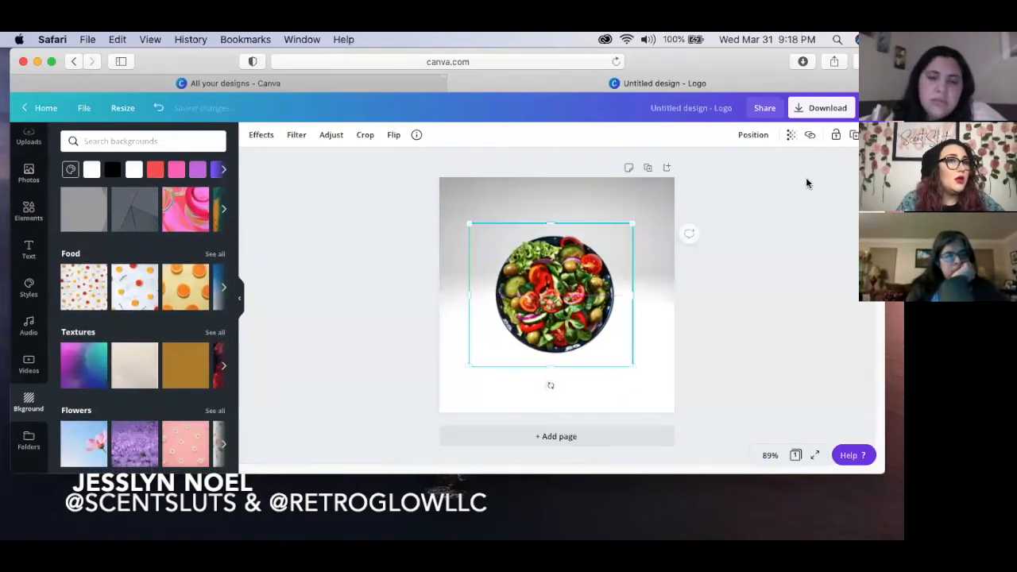
- Try lowering the salad bowl's transparency value, then restore it to 100
click(792, 135)
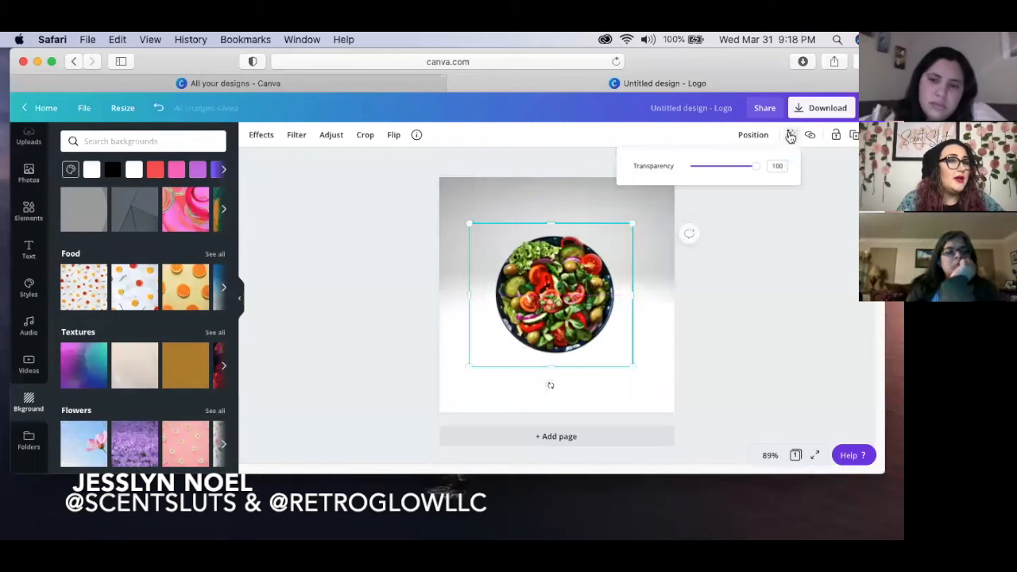
drag(759, 170, 718, 167)
drag(716, 167, 758, 167)
- Set the gradient background's transparency to 100 and centre the salad bowl horizontally, slightly lower on the page
click(640, 201)
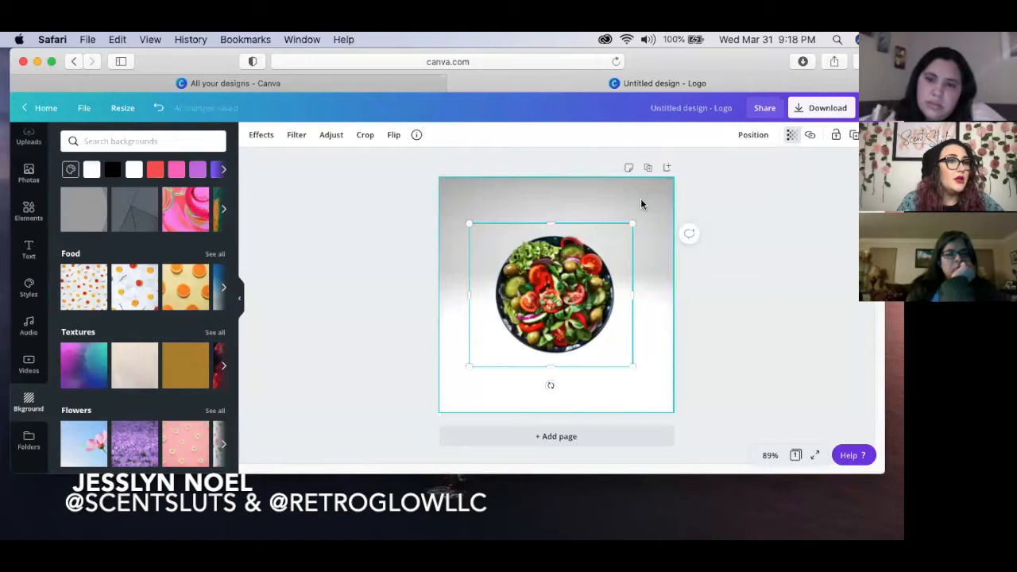
click(829, 136)
drag(752, 165, 804, 165)
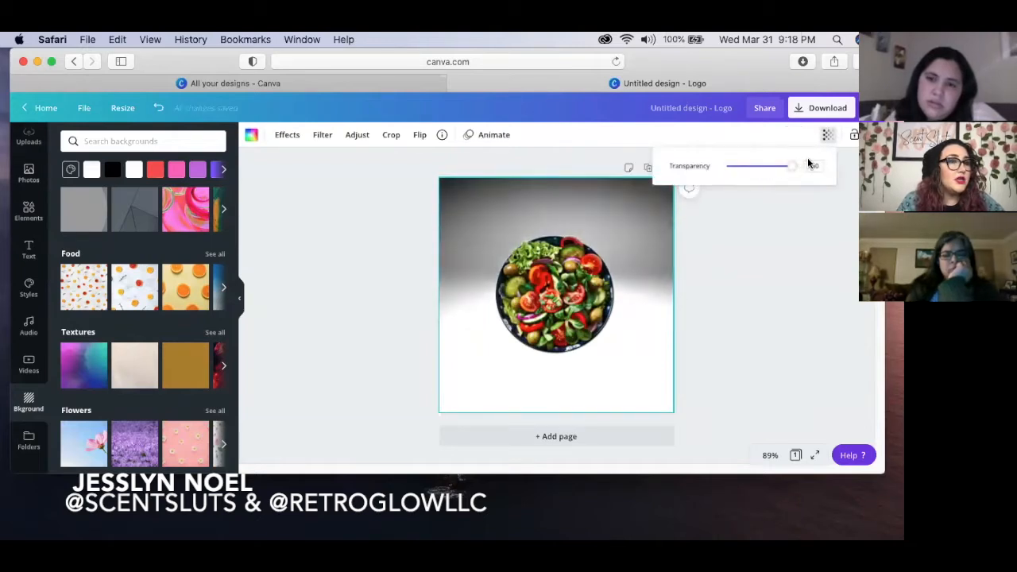
drag(542, 288, 543, 302)
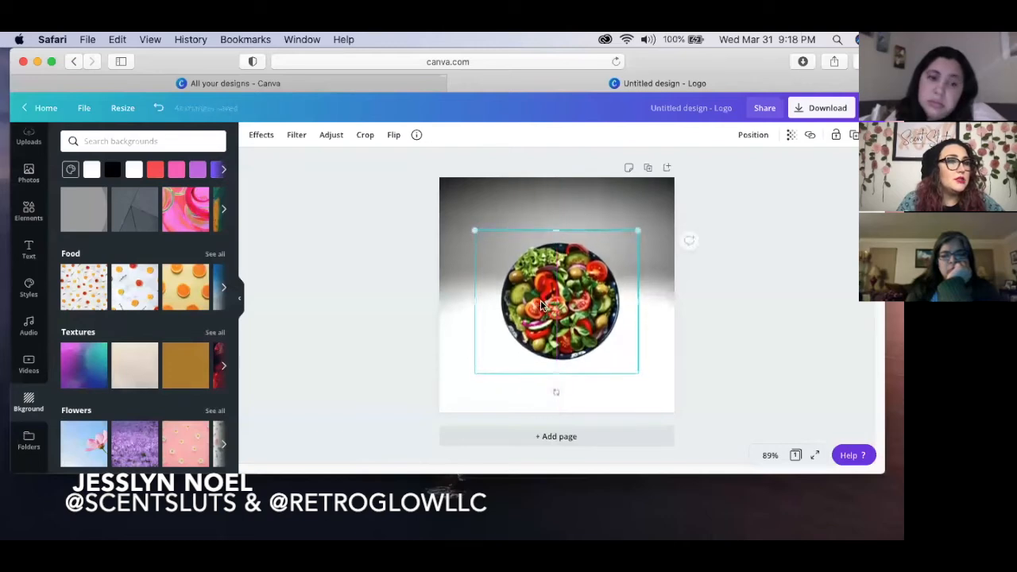
click(770, 295)
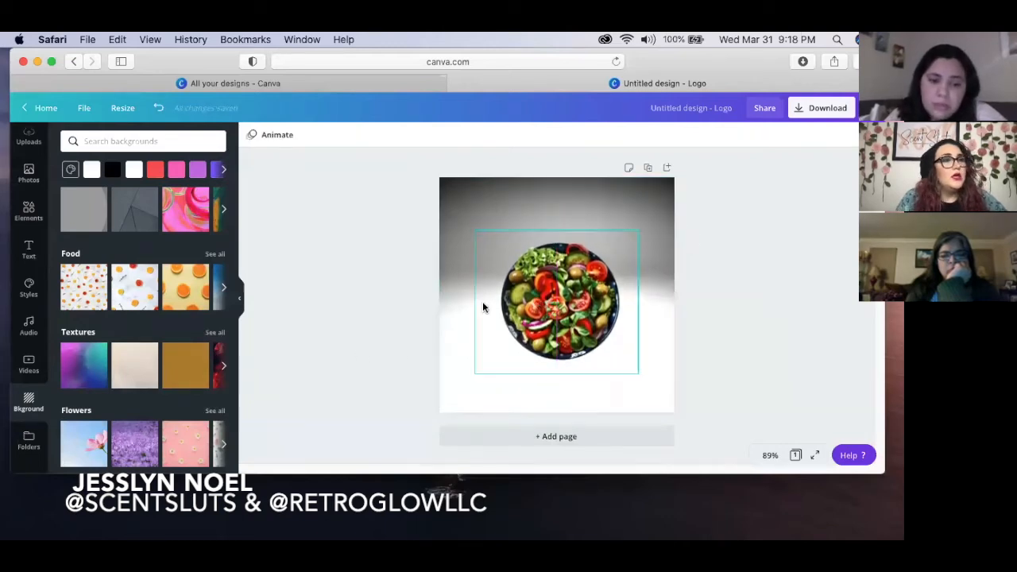
click(488, 397)
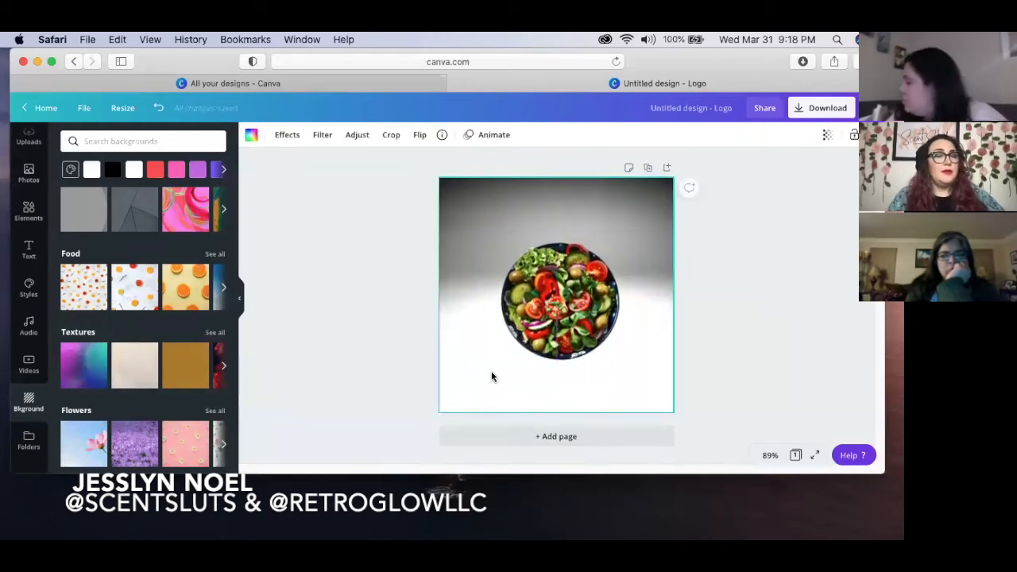
click(826, 140)
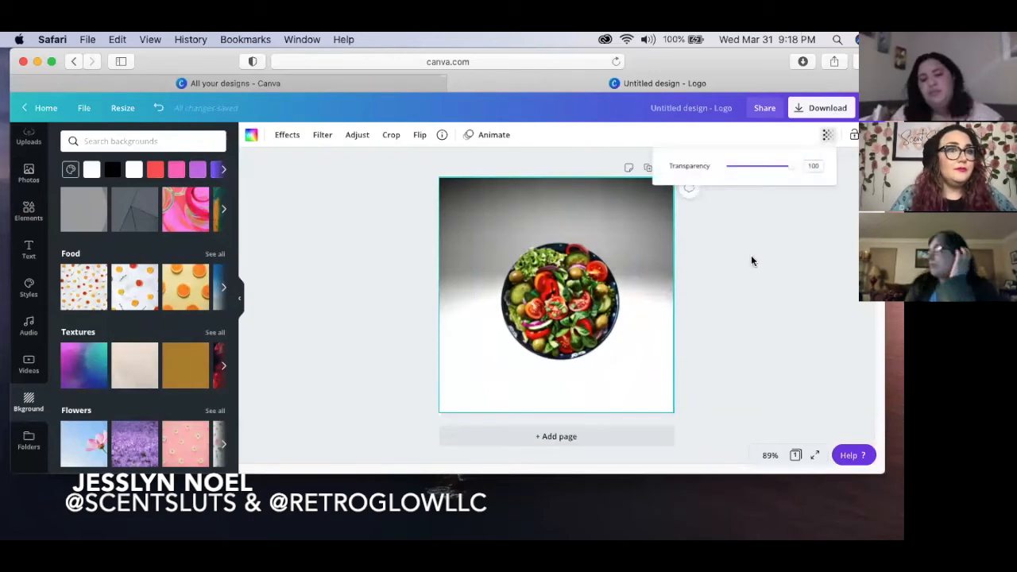
click(558, 205)
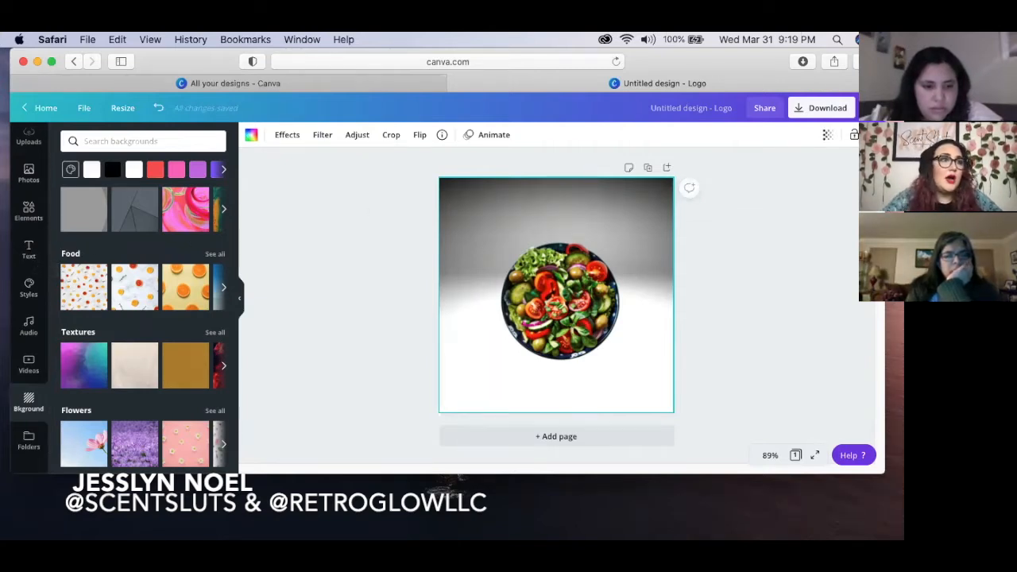
- Add a paragraph text box, move it below the salad bowl and clear its placeholder text
key(t)
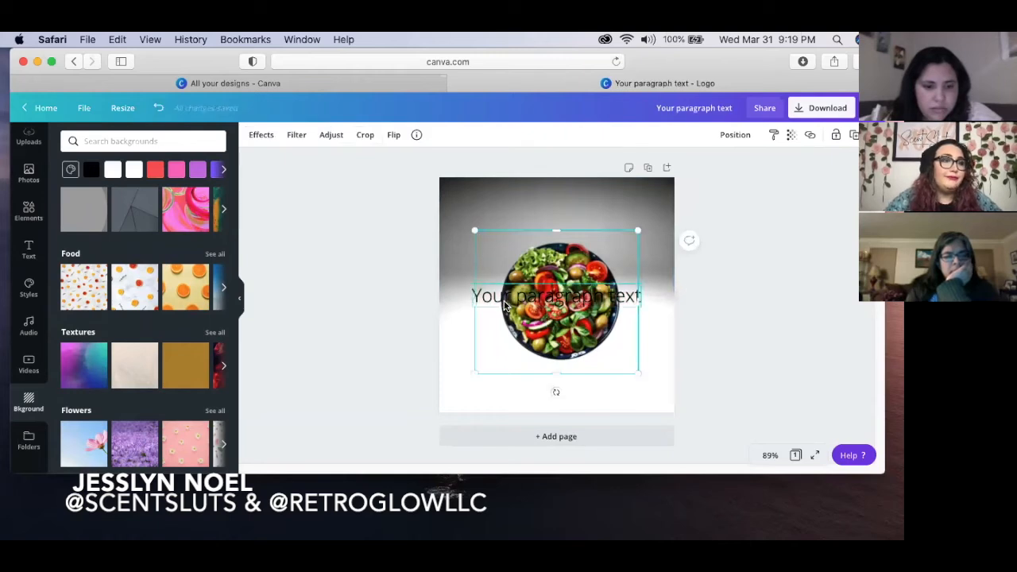
drag(505, 298, 510, 382)
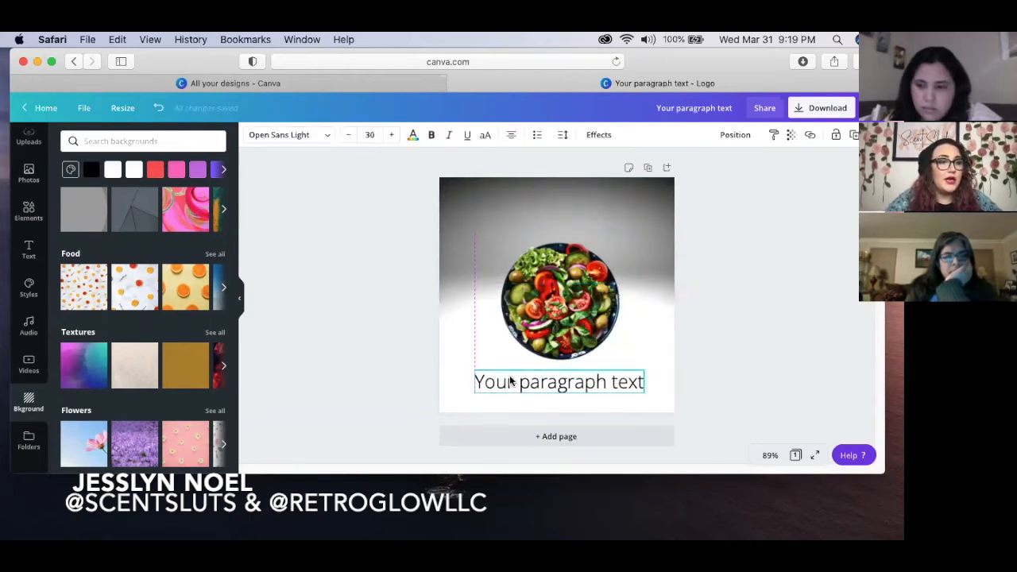
double_click(568, 384)
key(BackSpace)
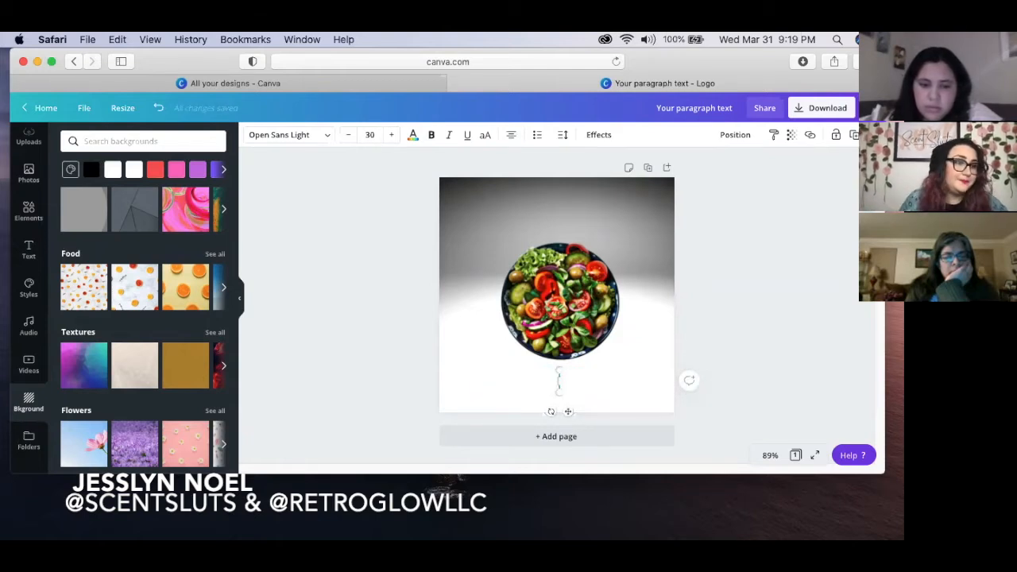
click(640, 387)
- Place a new paragraph text box below the salad bowl and make it read "Ted's Salads"
key(t)
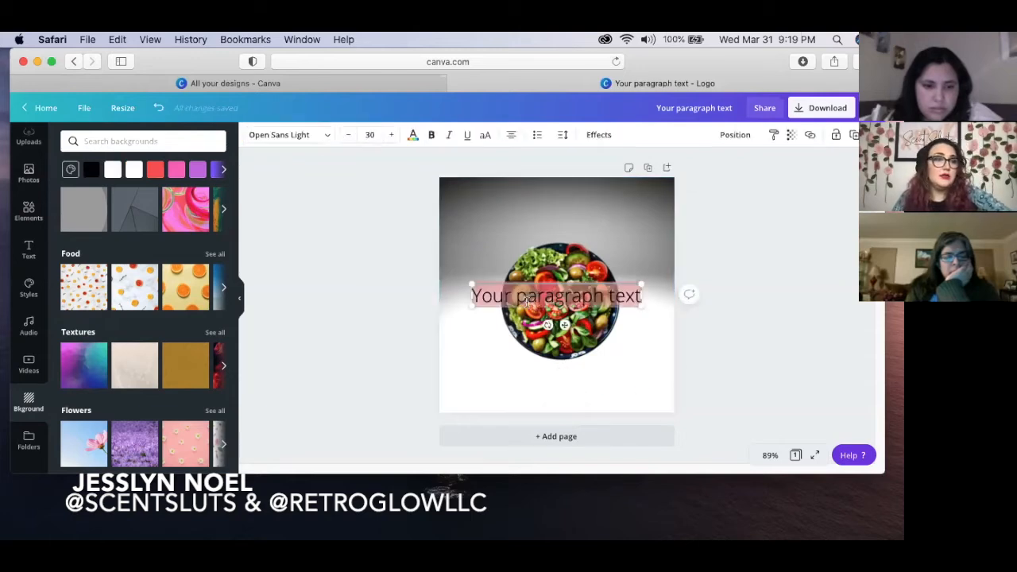
drag(566, 283, 552, 377)
double_click(533, 386)
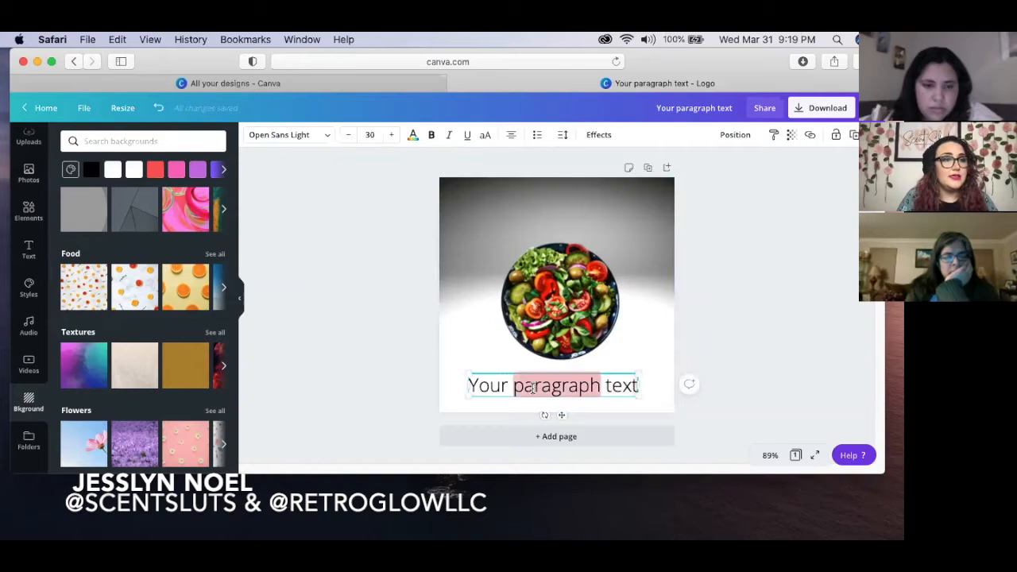
text(Ted==)
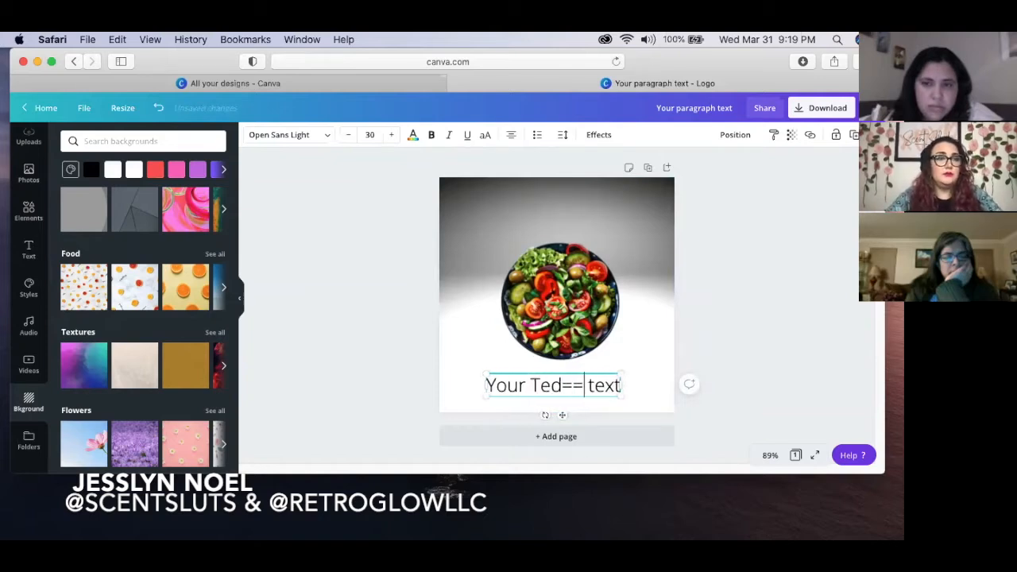
triple_click(606, 385)
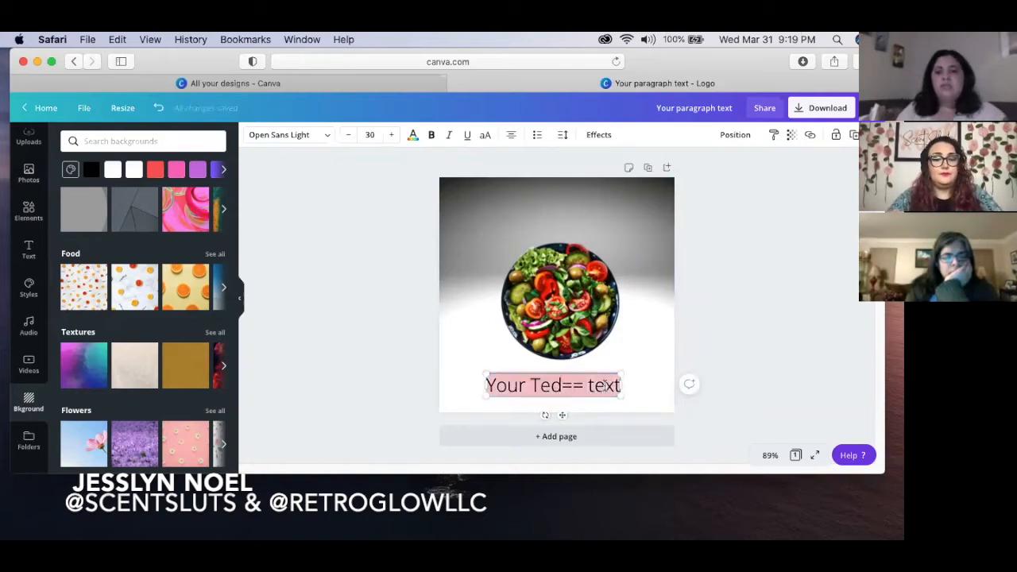
key(BackSpace)
text(Tes)
key(BackSpace)
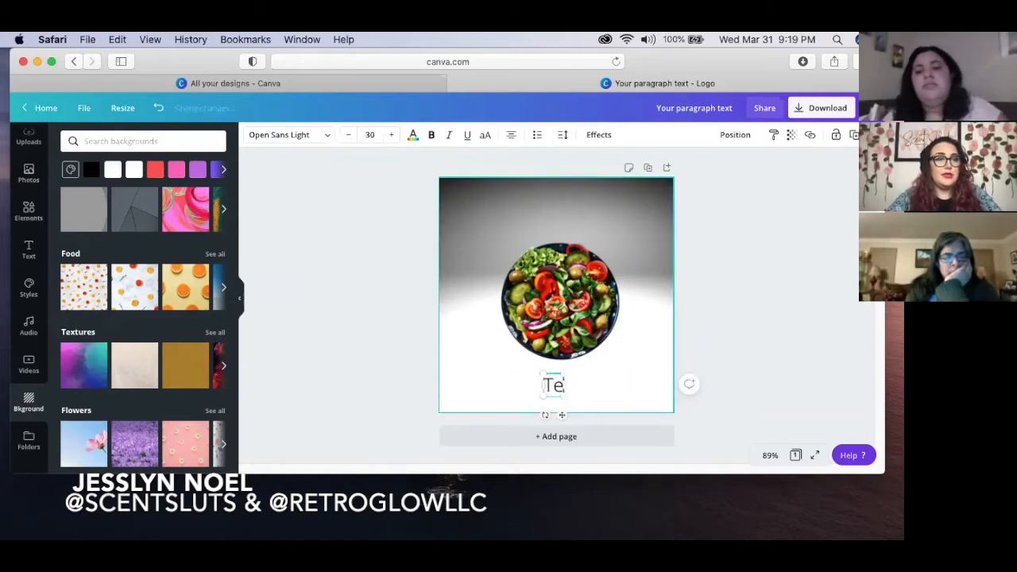
text(ds S)
key(BackSpace)
key(BackSpace)
key(BackSpace)
text('s Salads)
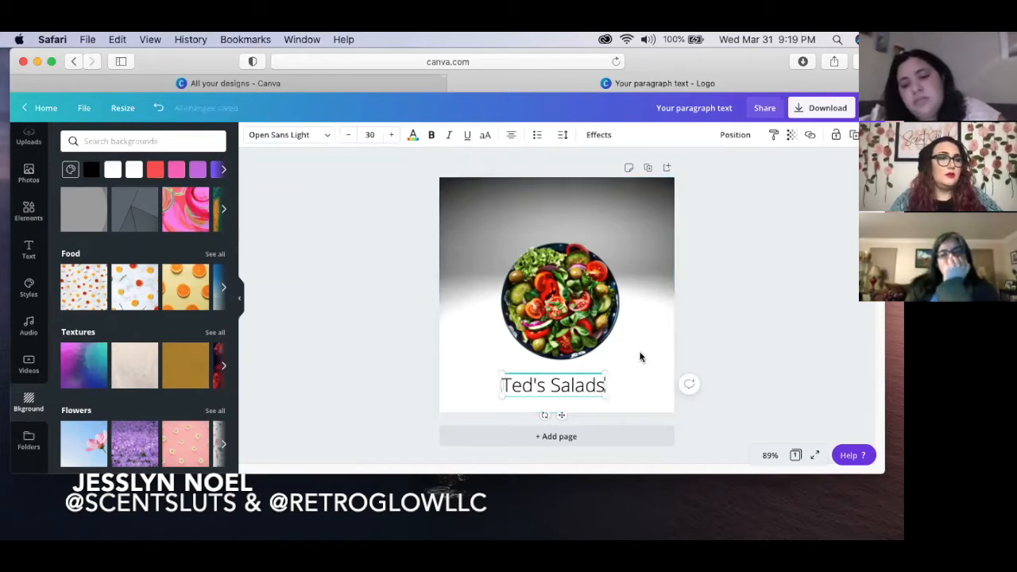
- View the fonts available for the "Ted's Salads" text without changing its font
click(322, 137)
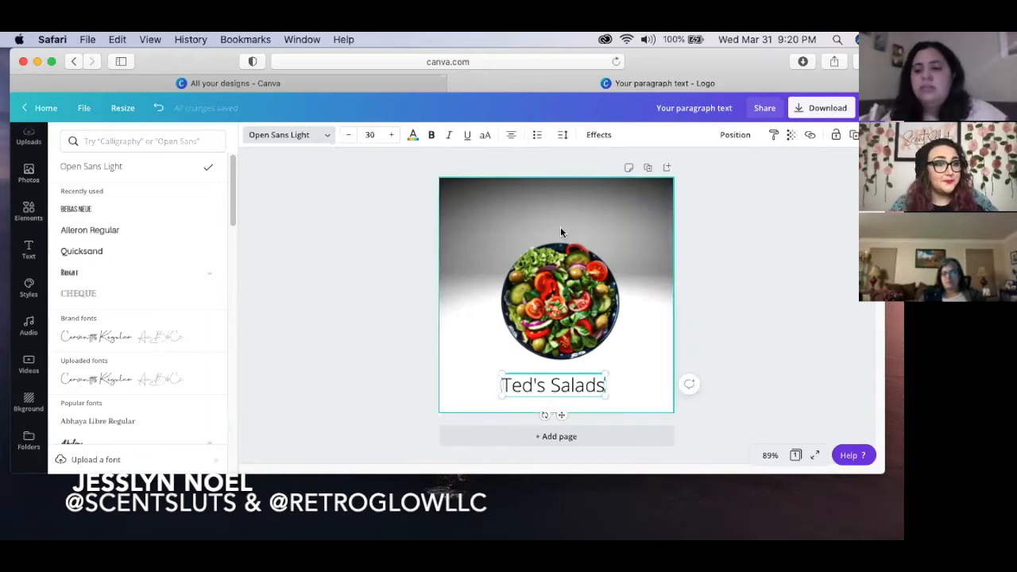
click(702, 240)
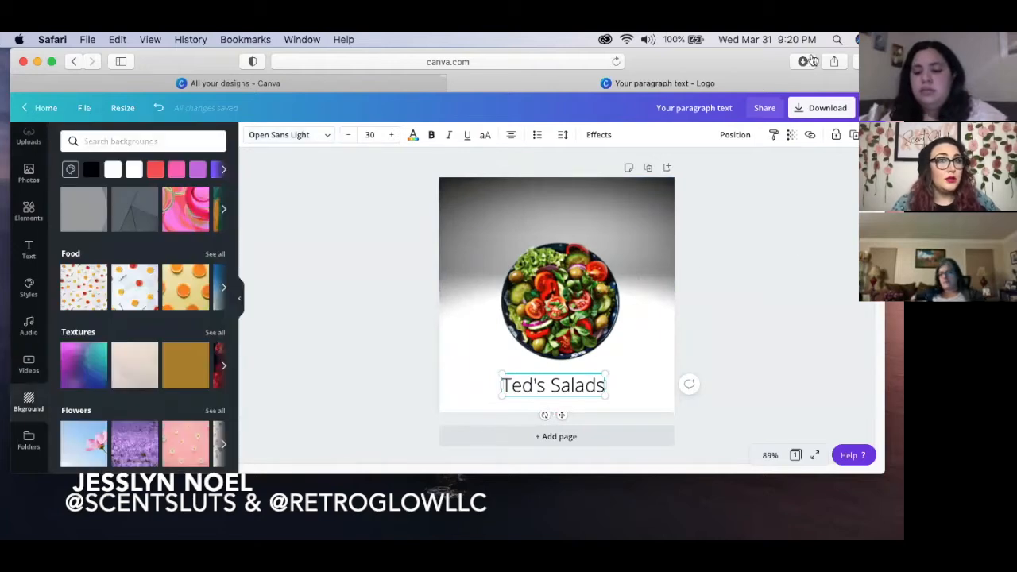
- Open html-color-codes.info in a new Safari tab and look over the HTML color chart and its color code field
key(super+t)
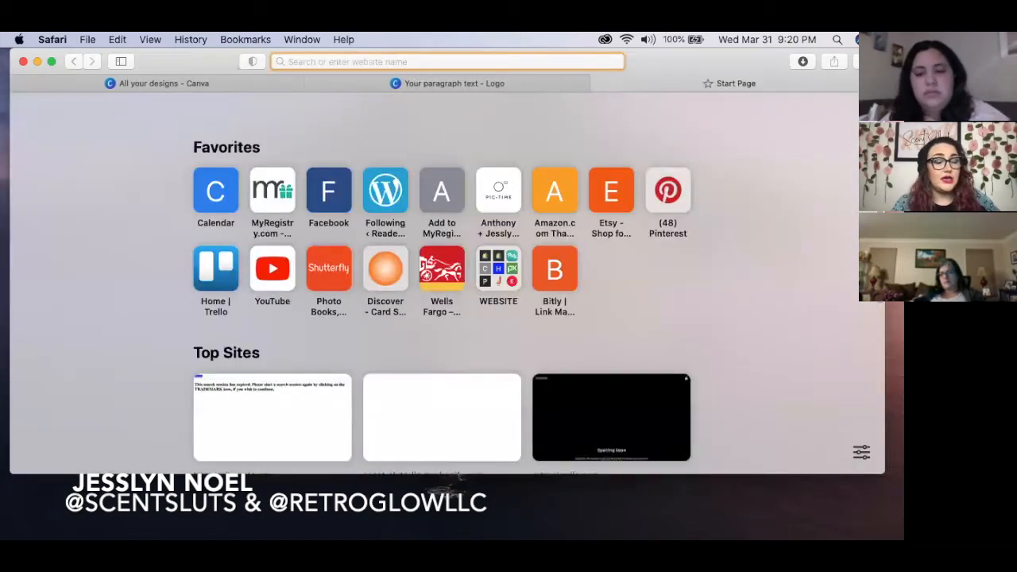
text(h)
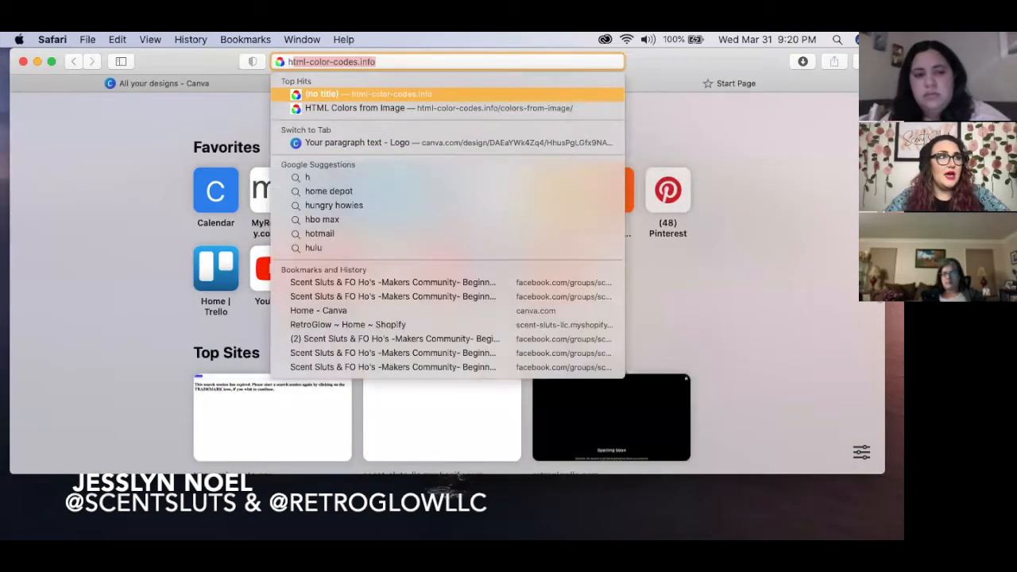
key(Return)
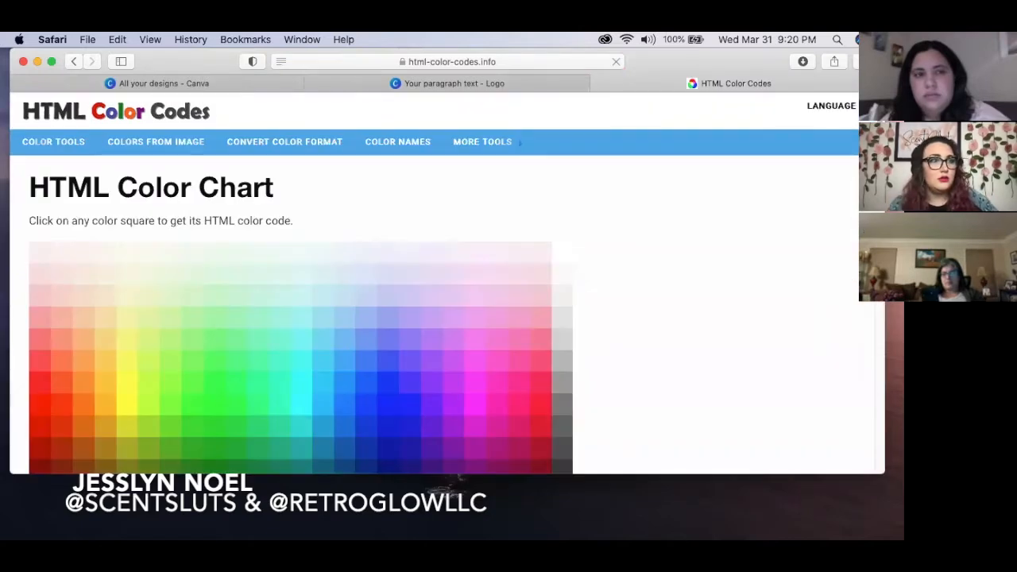
scroll(382, 183, down, 8)
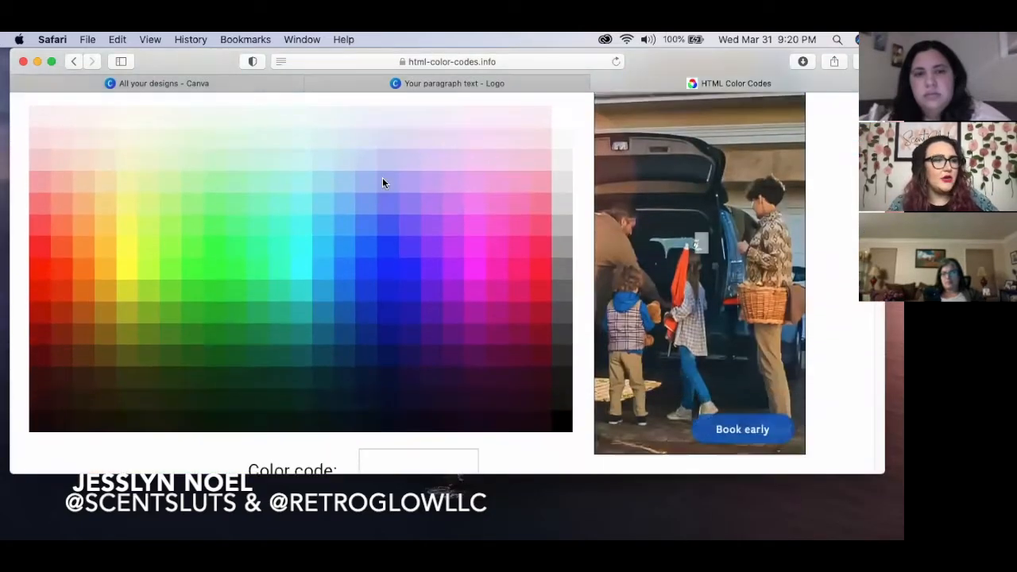
scroll(382, 183, down, 2)
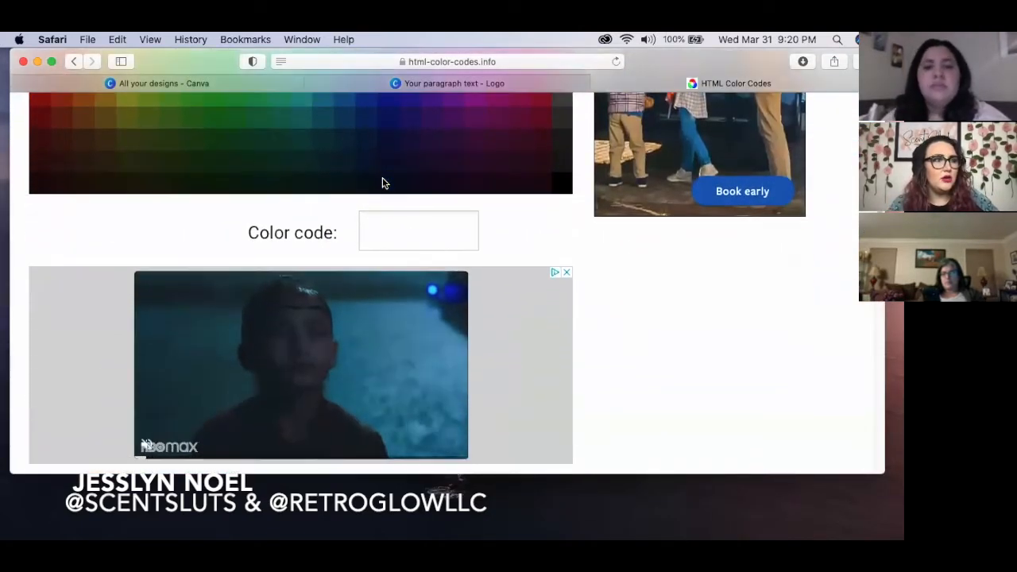
click(404, 222)
scroll(404, 223, up, 8)
scroll(404, 223, up, 2)
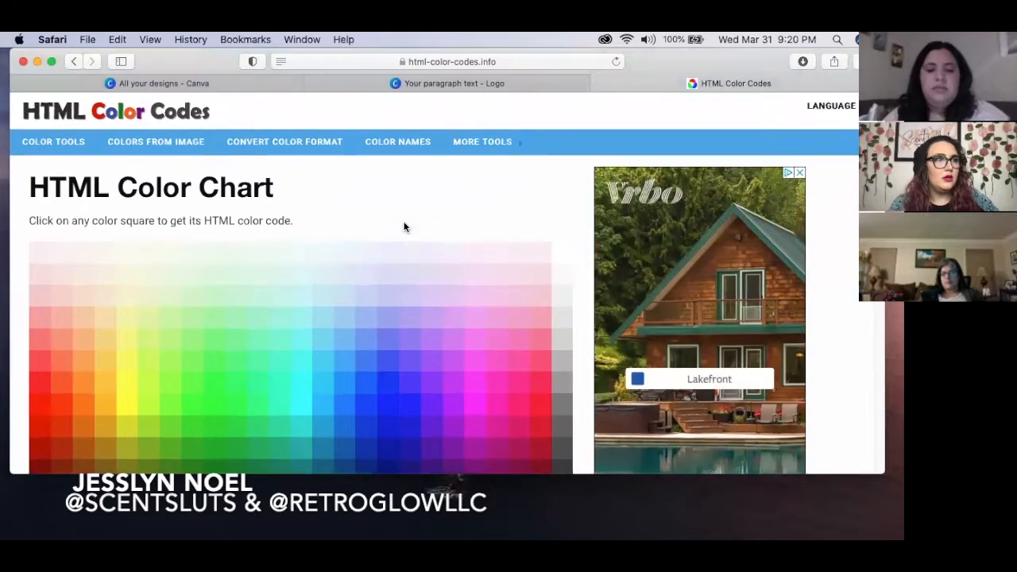
click(483, 59)
text(htm)
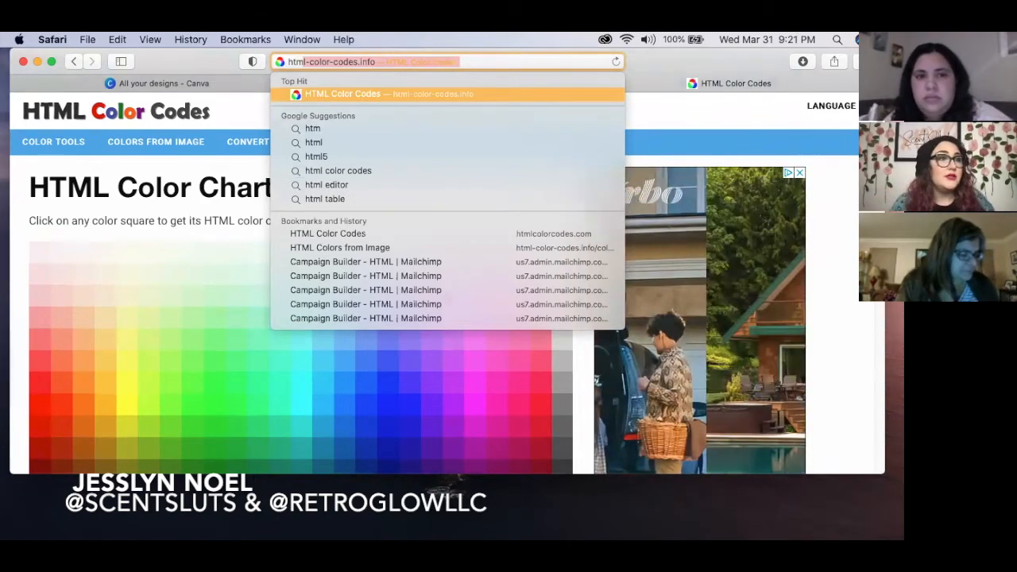
key(BackSpace)
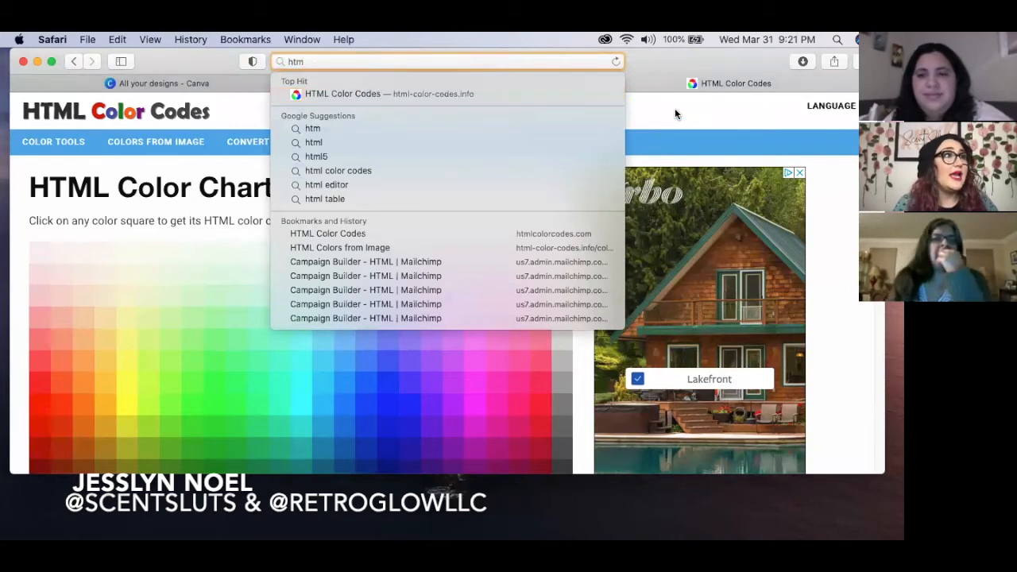
click(673, 109)
scroll(351, 230, down, 10)
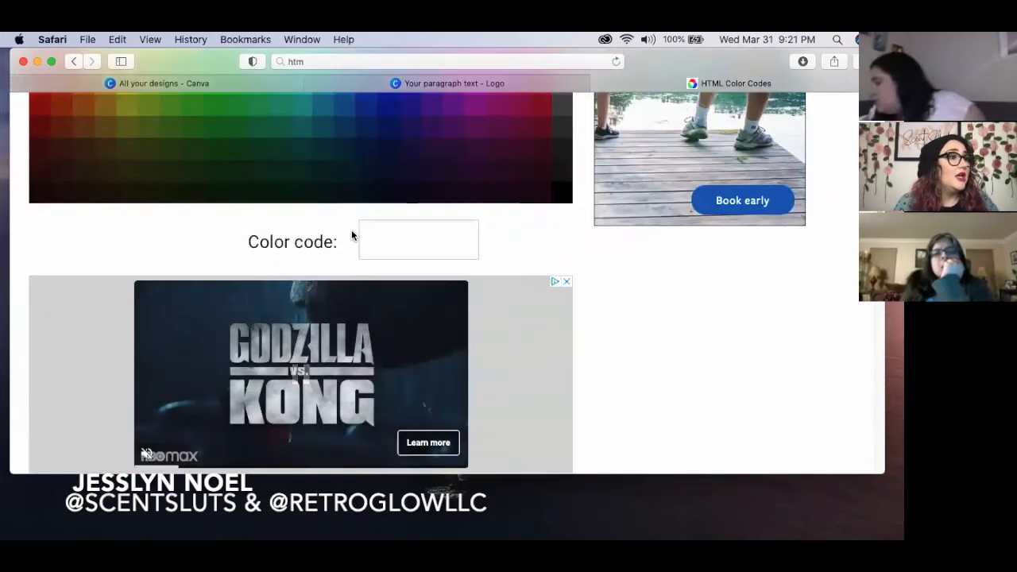
scroll(351, 230, up, 10)
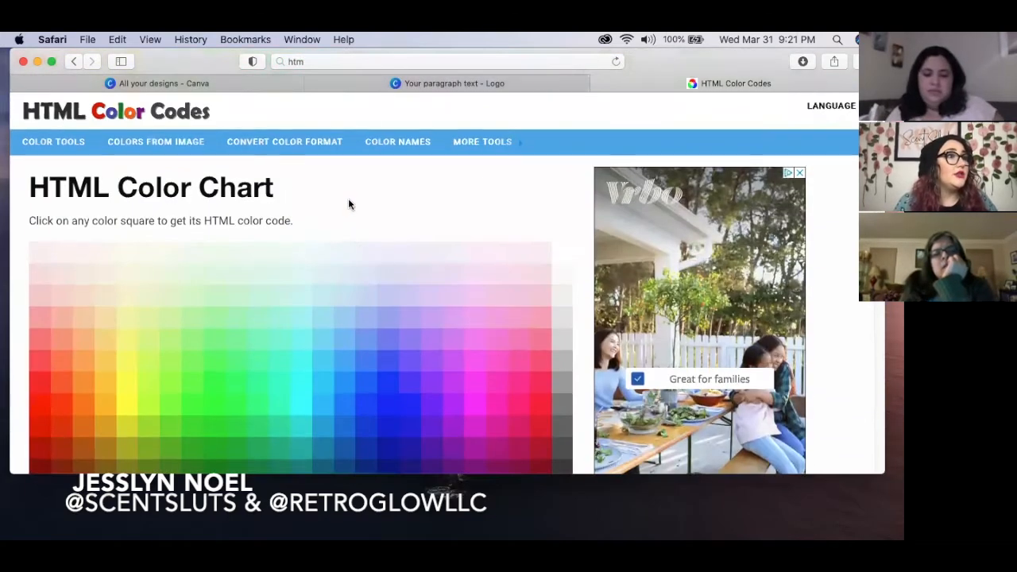
- Search the web for "color code", inspect htmlcolorcodes.com, and return to look through the other results
click(408, 62)
text(color code)
key(Return)
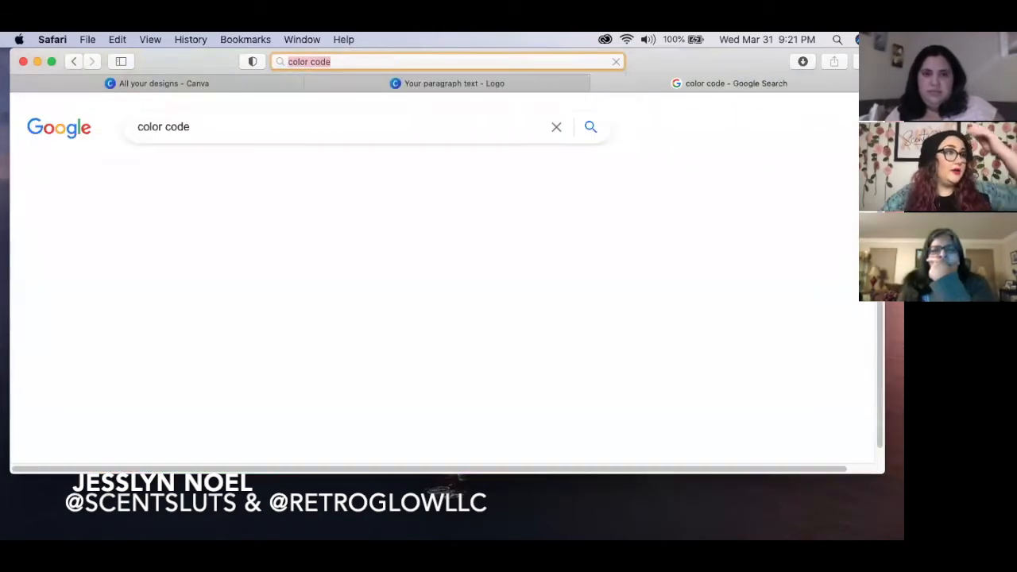
click(213, 247)
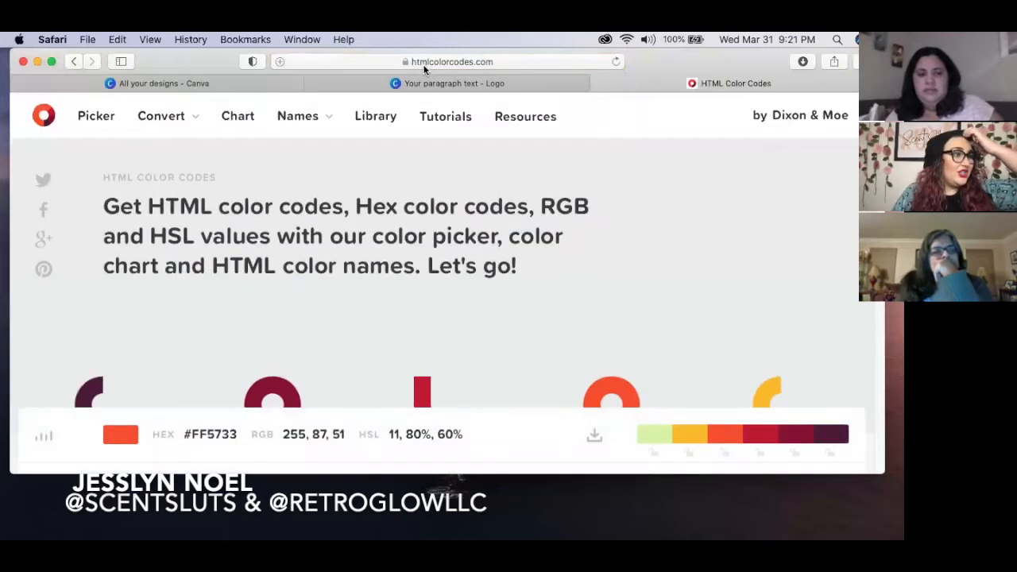
scroll(297, 277, down, 5)
scroll(411, 341, down, 3)
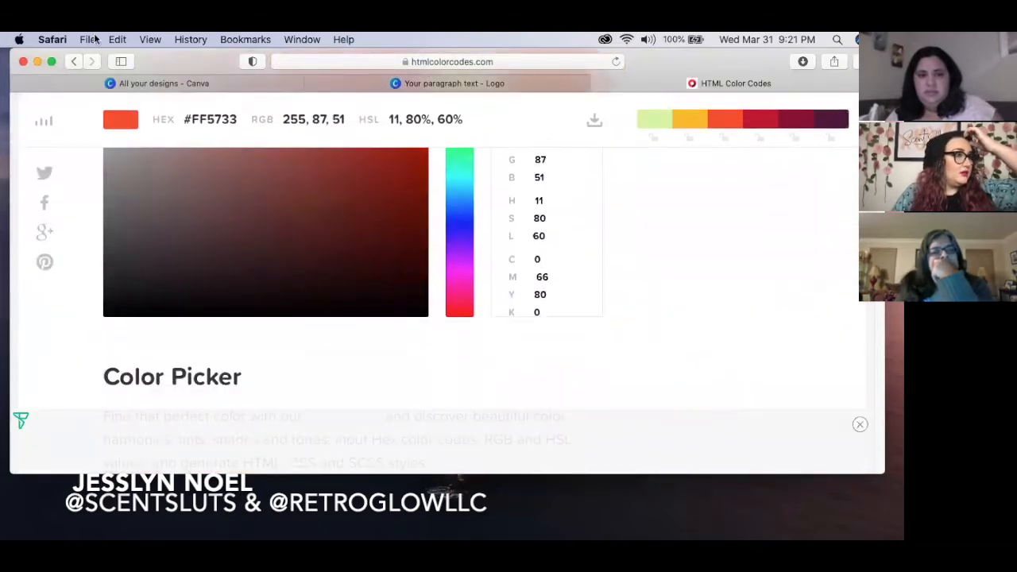
click(71, 65)
scroll(286, 330, down, 5)
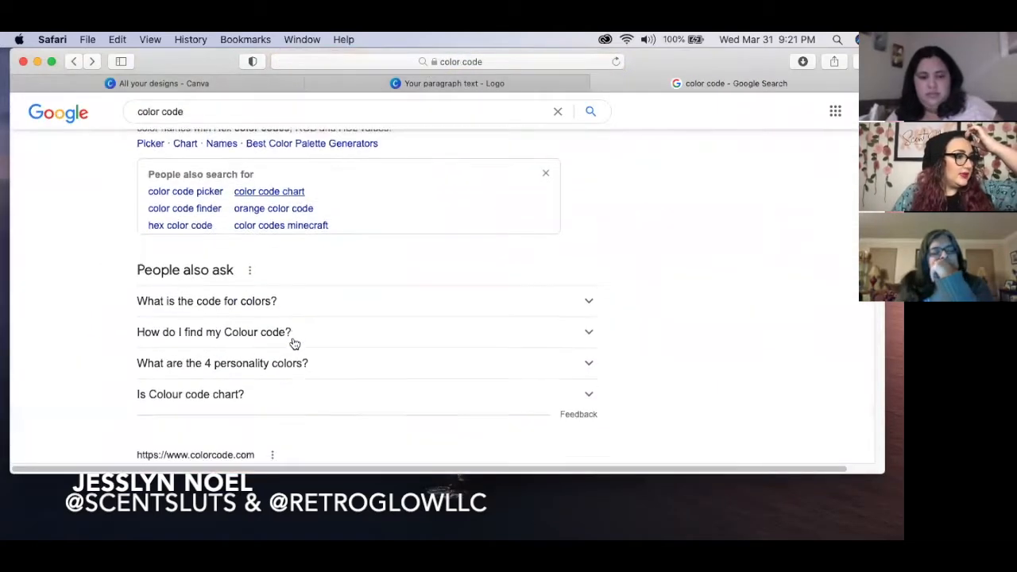
scroll(294, 342, down, 5)
- Search the web for "color code from image" and open the HTML Colors from Image page of html-color-codes.info
click(481, 62)
text(c)
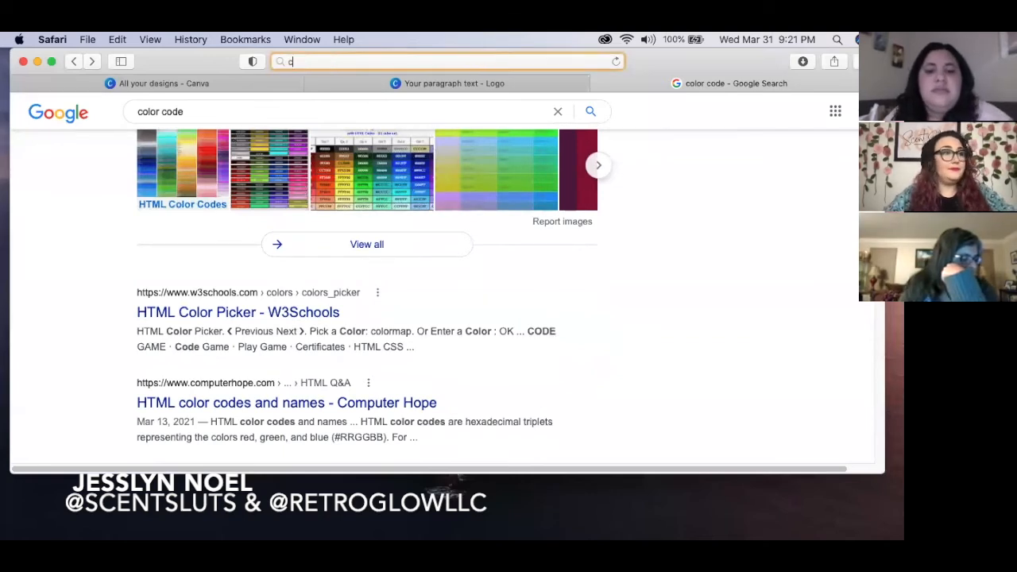
text(olor code from)
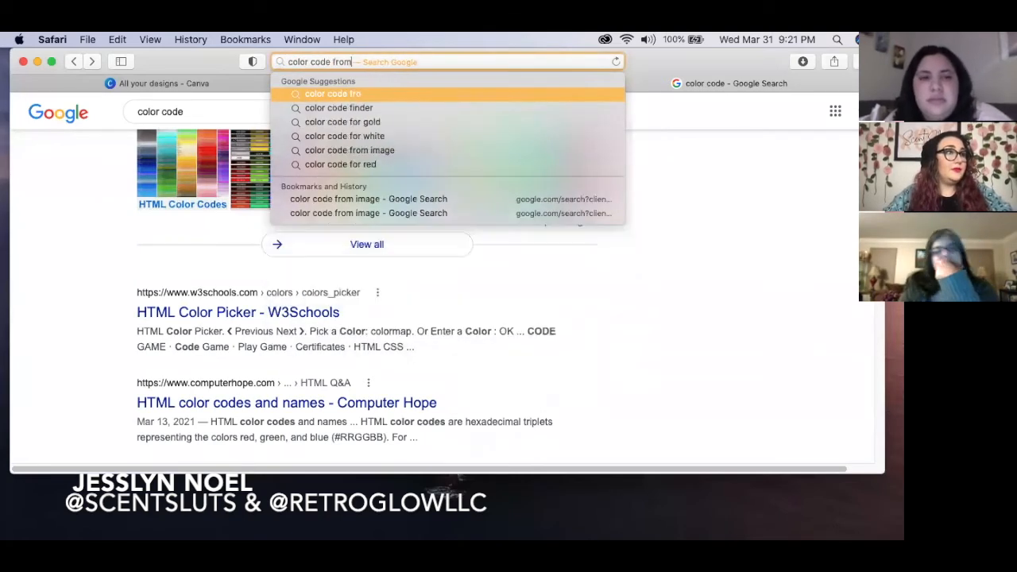
text( image)
key(Return)
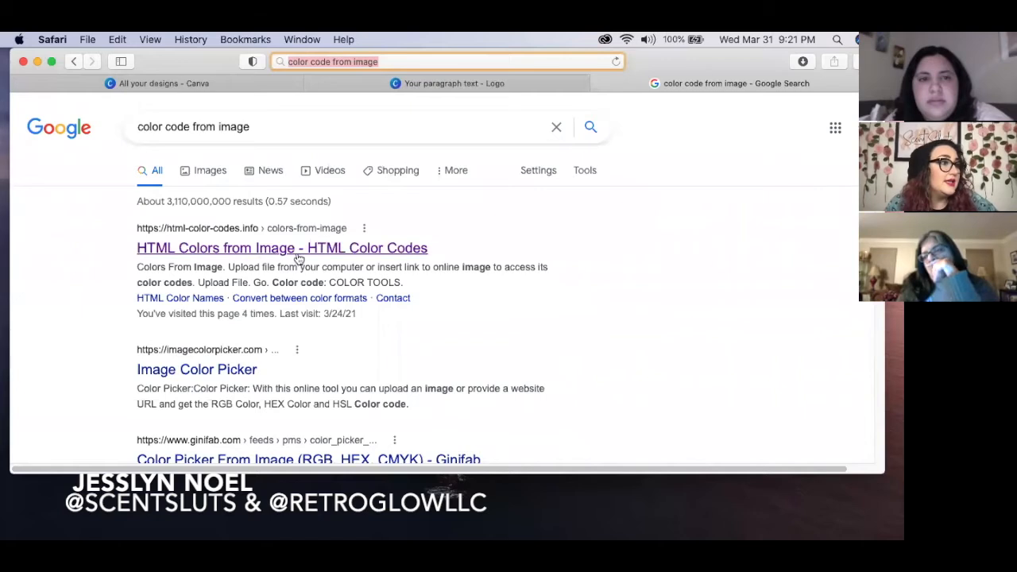
click(267, 253)
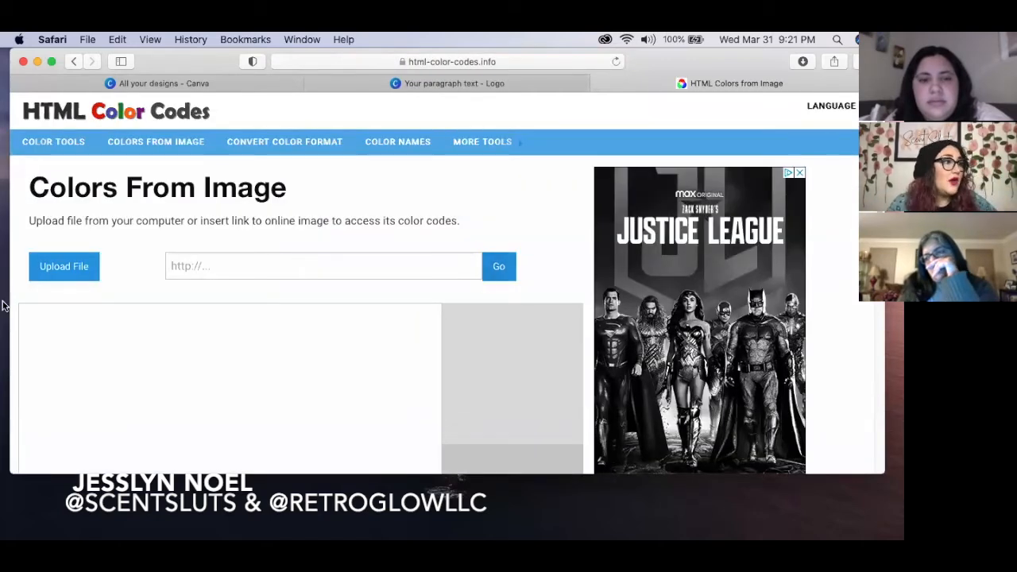
- Upload the logo image 1.png from the RG LOGO folder inside RetroGlow to the Colors From Image tool
click(70, 273)
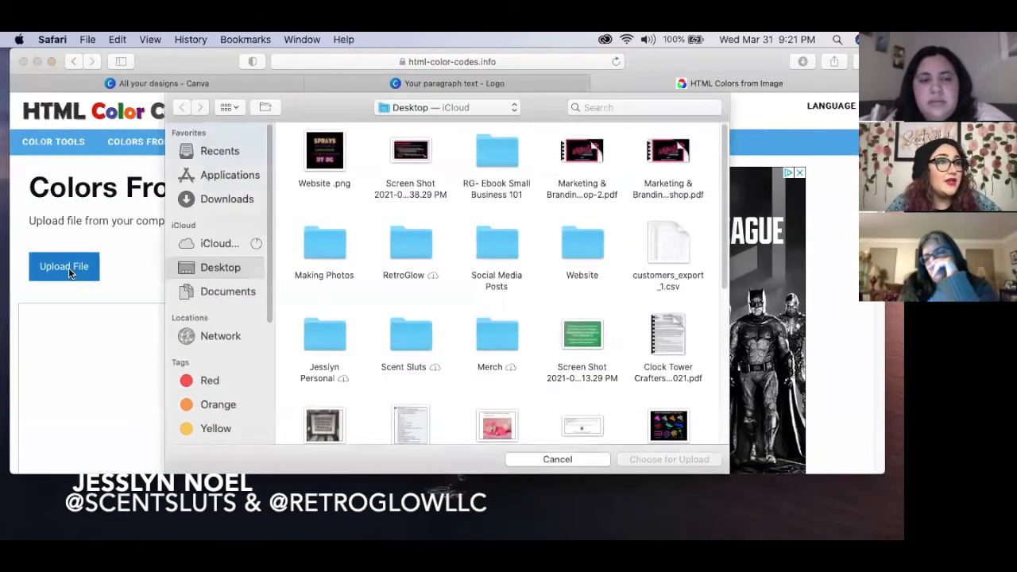
scroll(522, 283, down, 2)
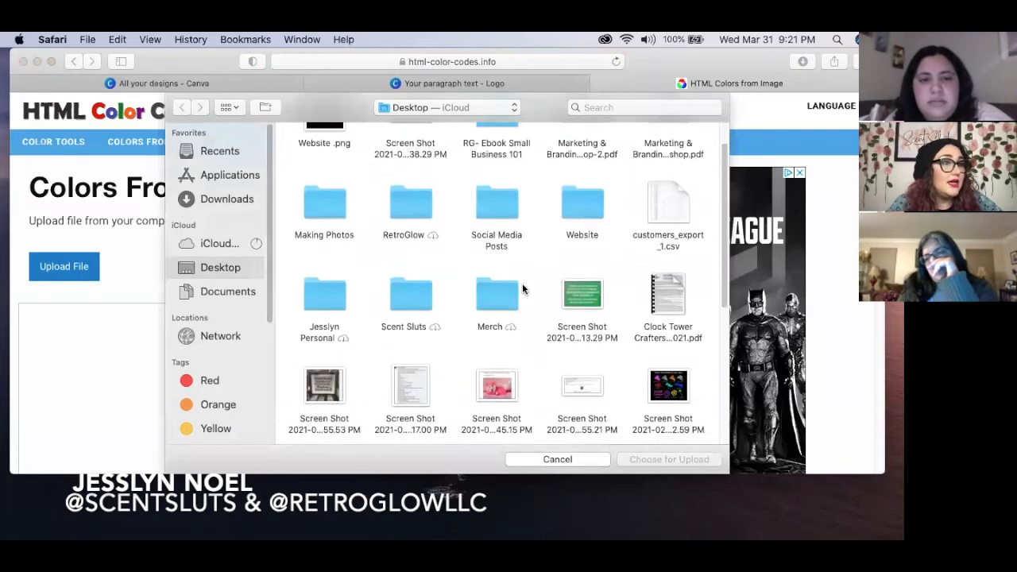
double_click(414, 208)
scroll(418, 211, down, 5)
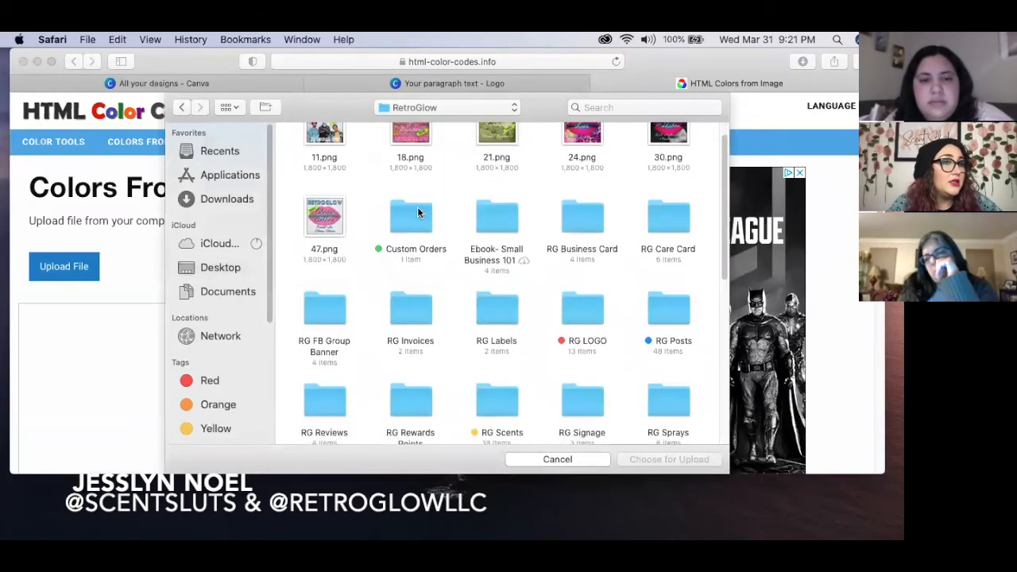
scroll(417, 207, down, 2)
scroll(417, 207, up, 2)
double_click(583, 182)
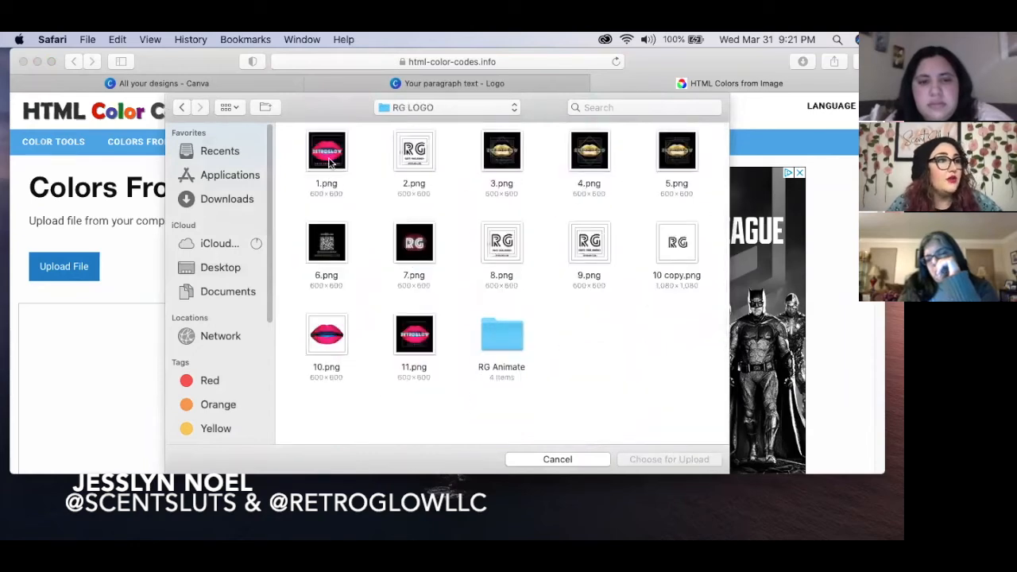
click(329, 162)
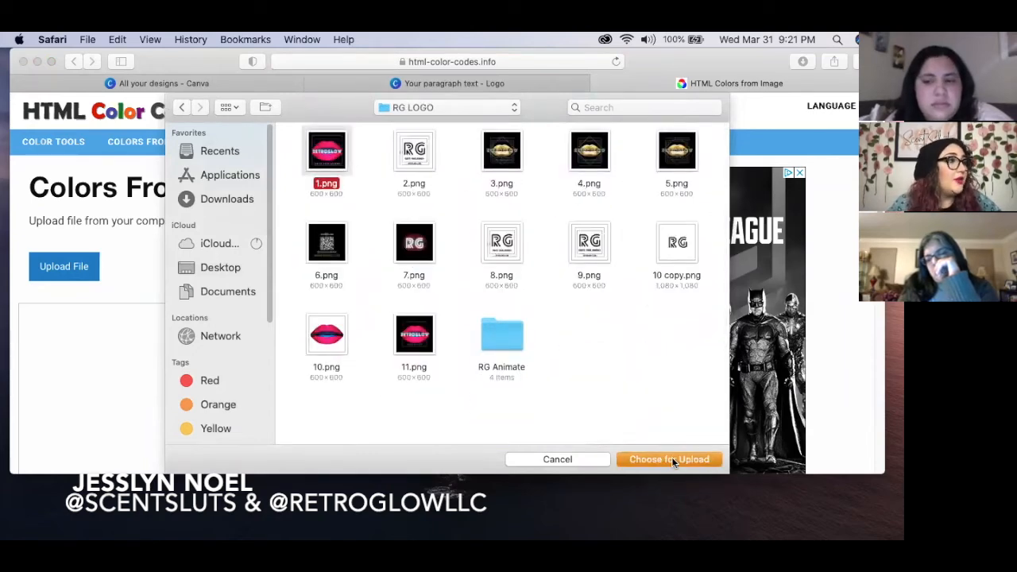
click(669, 459)
- Sample the pink of the upper lip in the logo image and select its hex digits in the color code field
scroll(241, 363, down, 2)
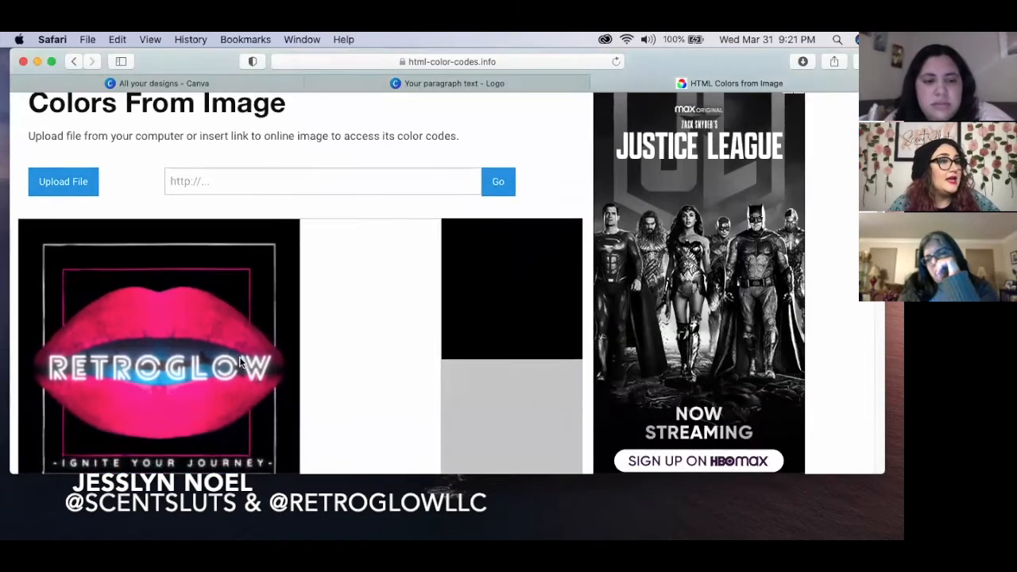
click(163, 312)
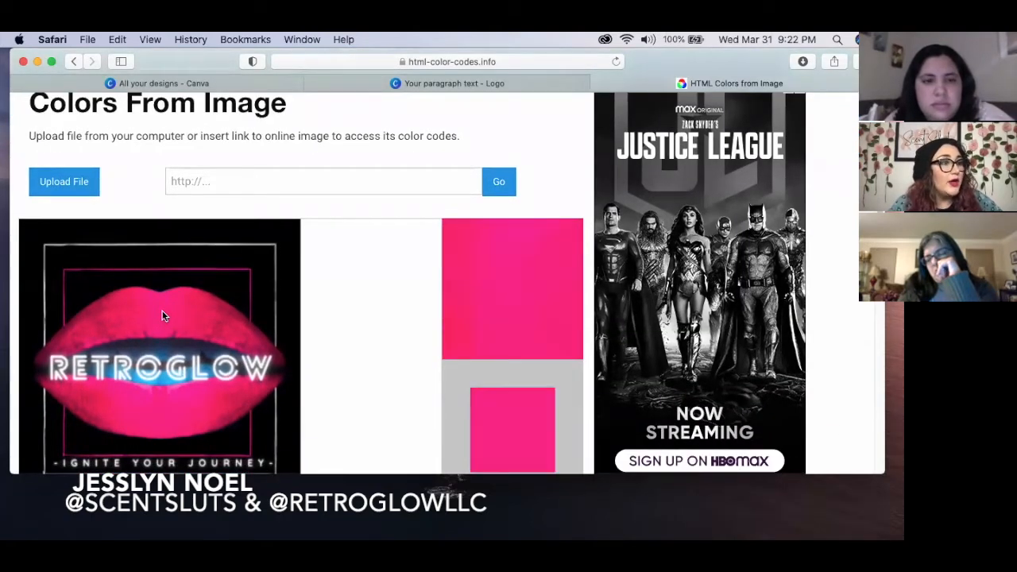
scroll(477, 278, down, 2)
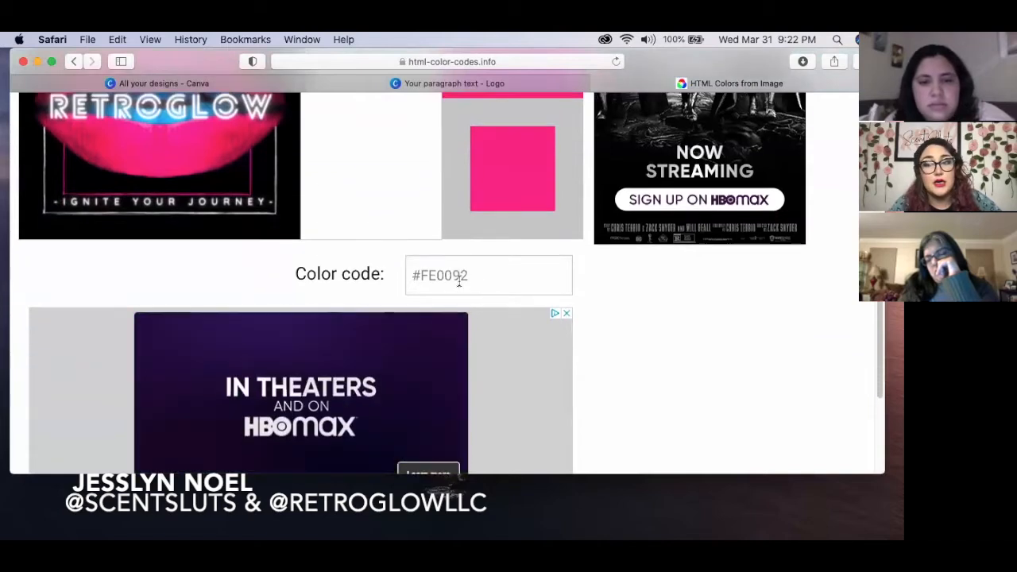
double_click(459, 276)
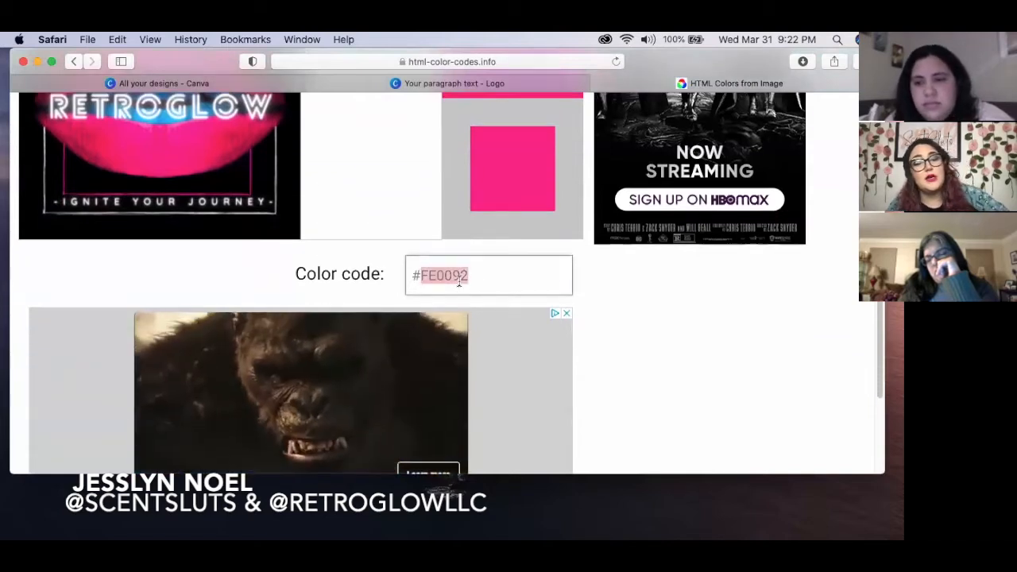
- Switch back to the logo design in Canva and set the "Ted's Salads" text color to #FE0092
click(171, 80)
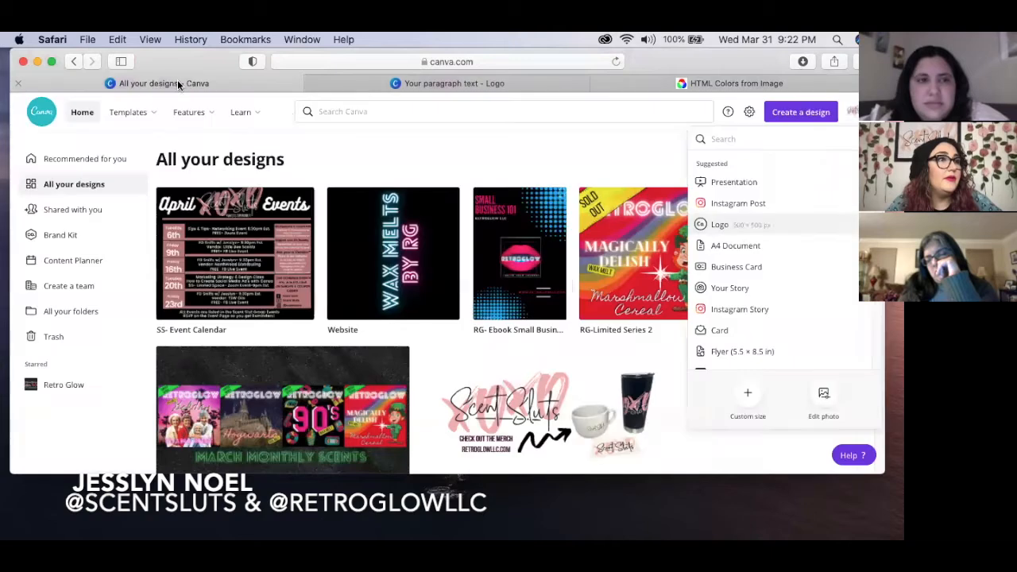
click(471, 83)
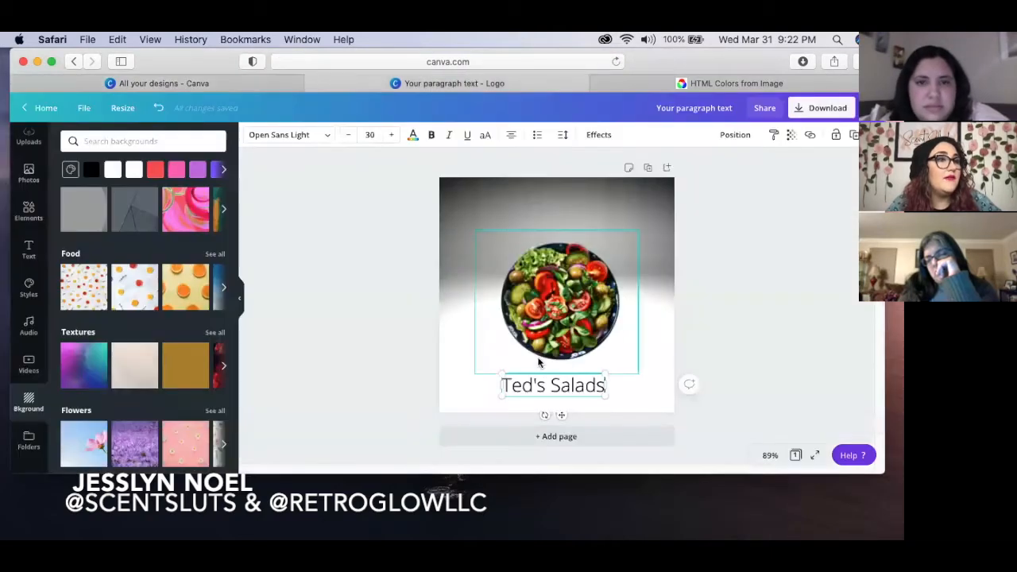
double_click(560, 387)
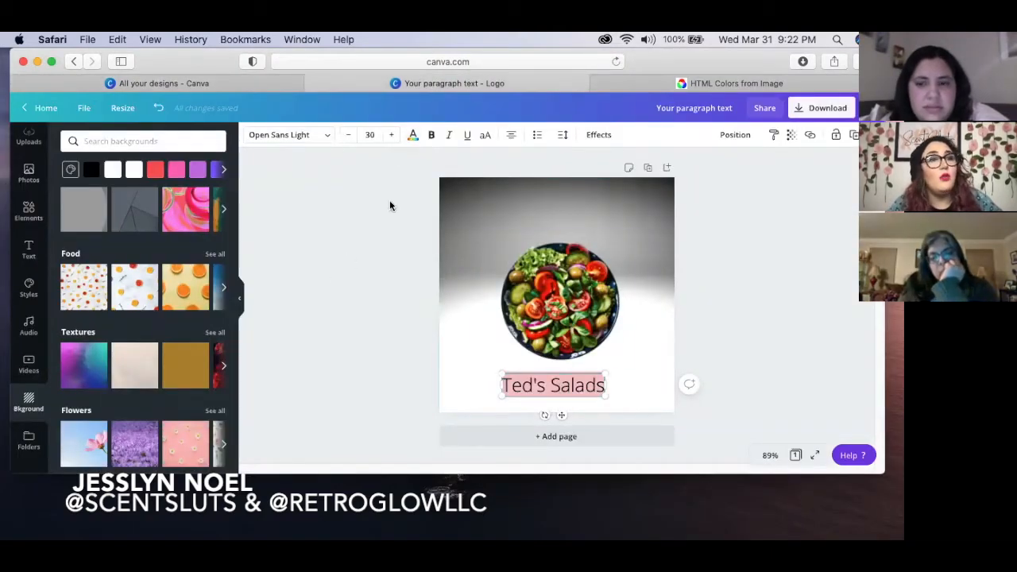
click(413, 135)
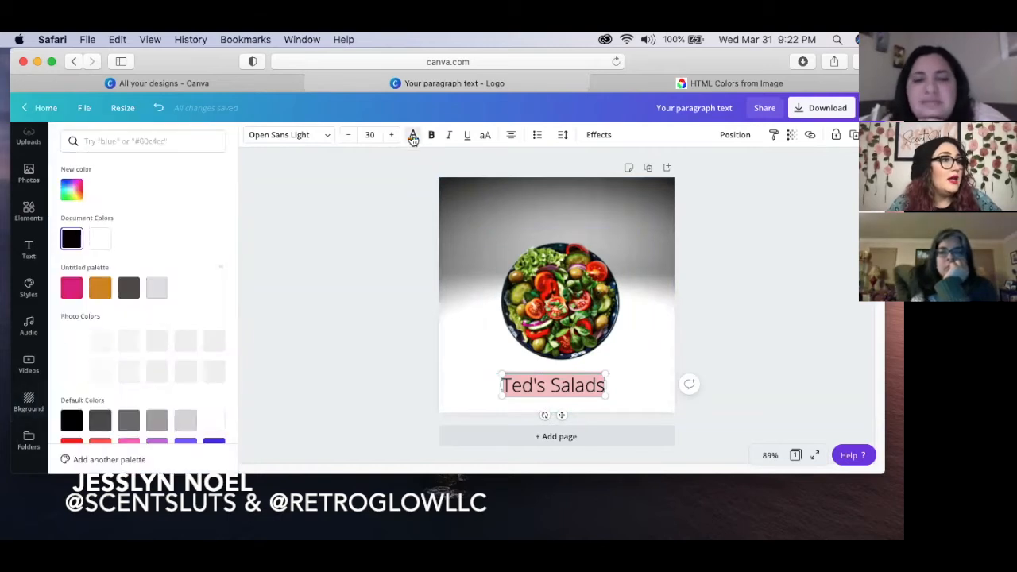
click(77, 190)
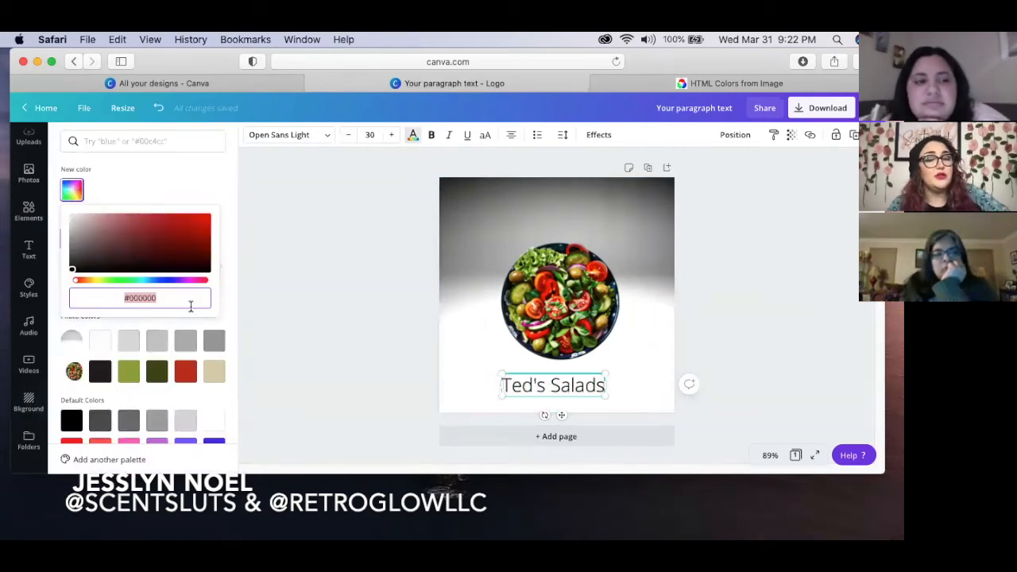
text(#FE0092)
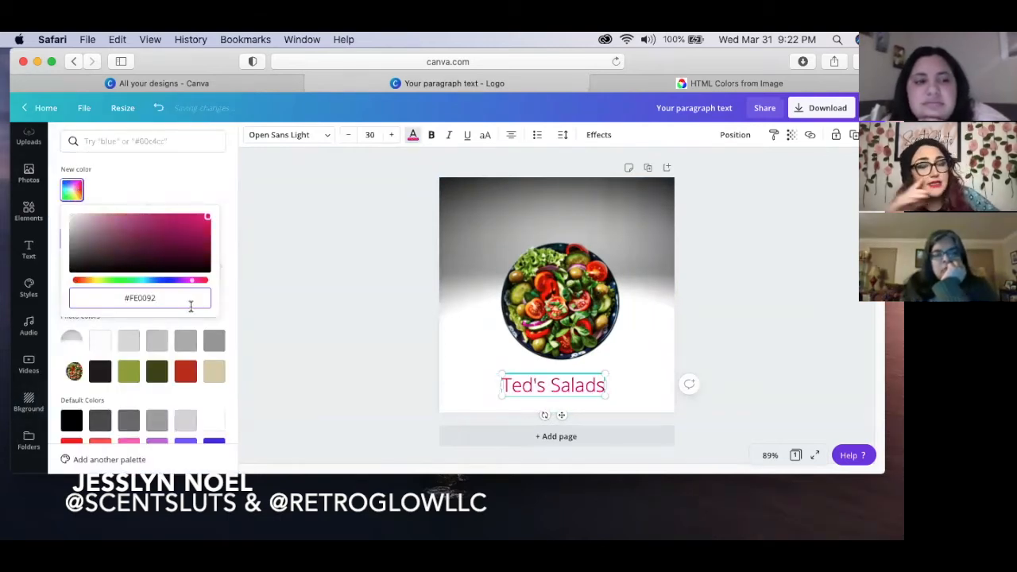
click(233, 274)
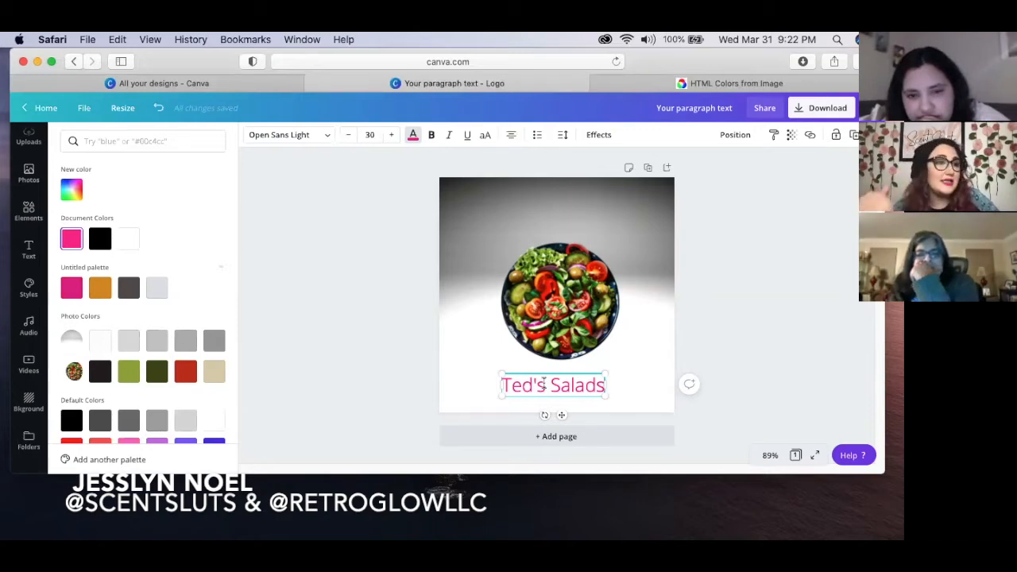
- Recolor the "Ted's Salads" text with the olive green from the salad photo's own colors
triple_click(545, 385)
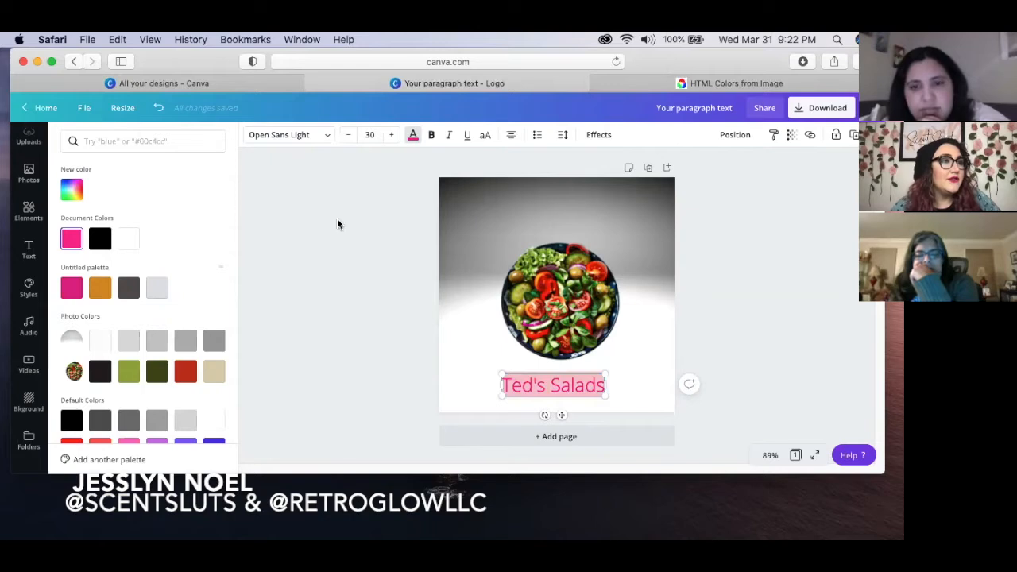
click(412, 135)
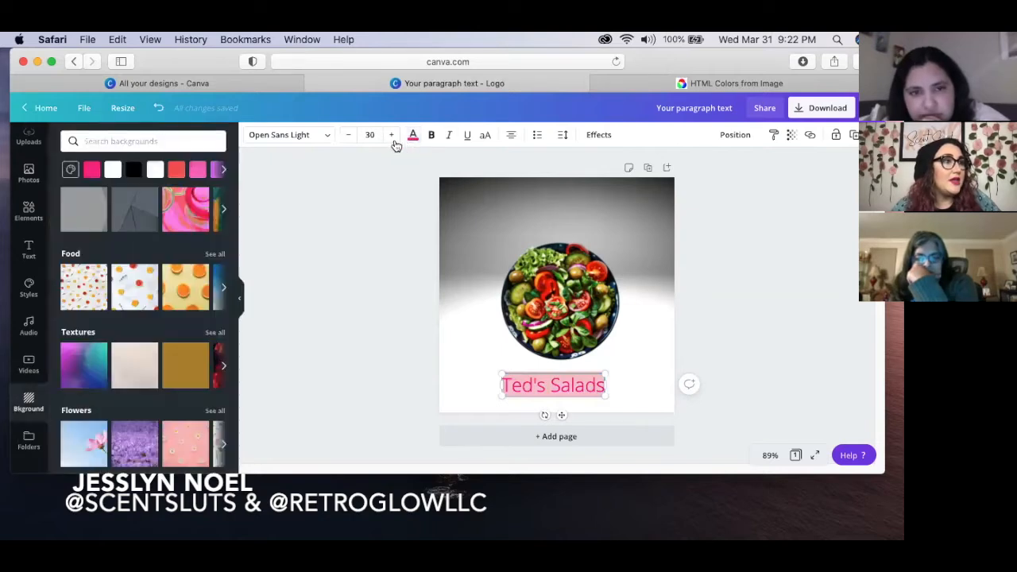
click(417, 139)
click(72, 194)
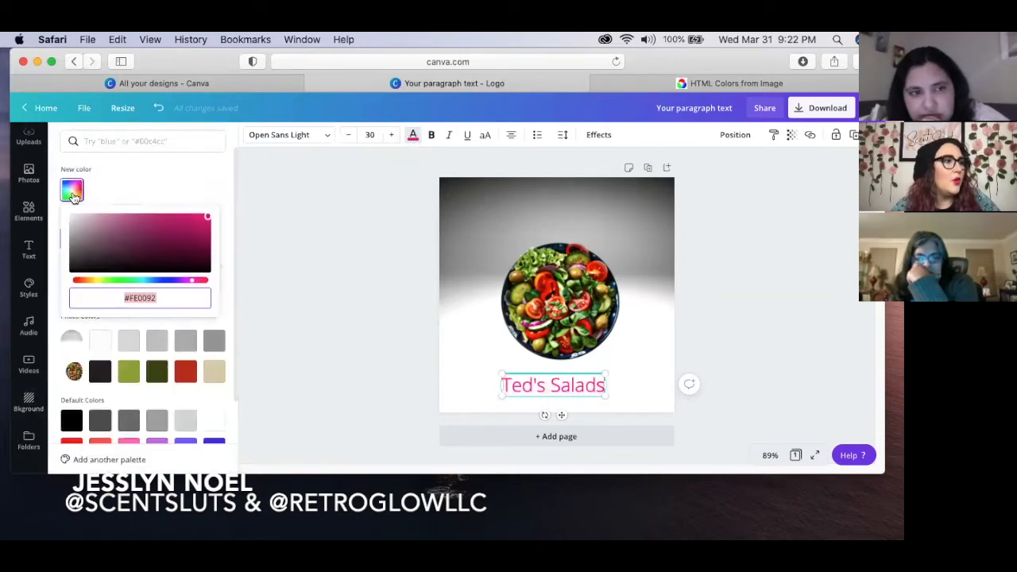
click(137, 391)
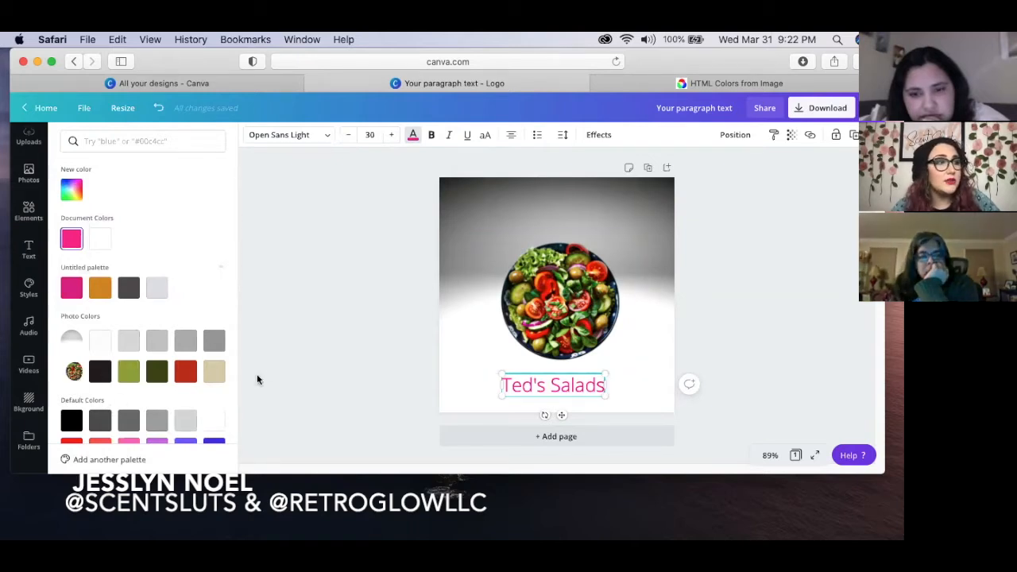
click(132, 371)
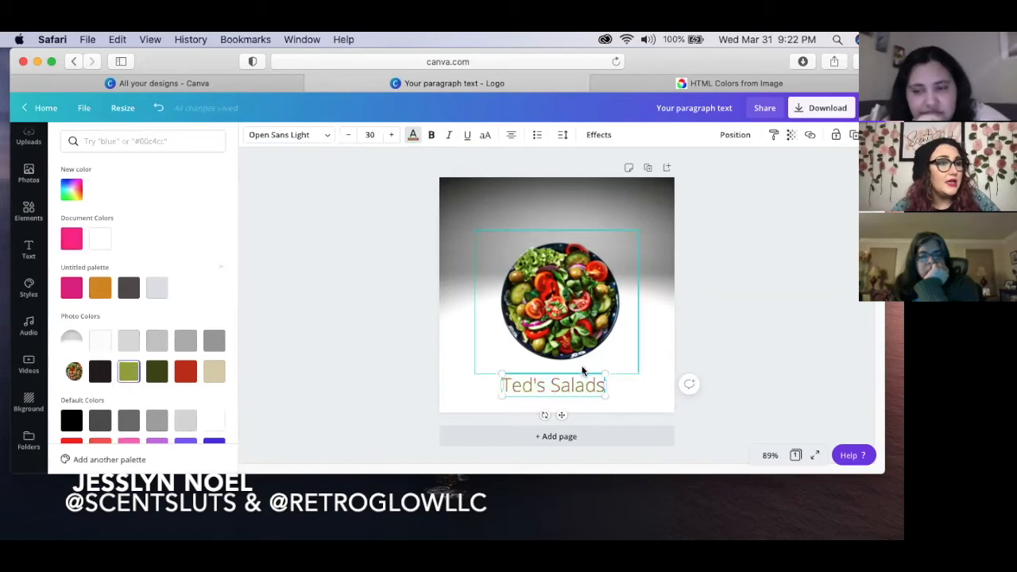
- Enlarge the "Ted's Salads" text below the salad bowl to a font size of about 51.2
drag(497, 374, 470, 352)
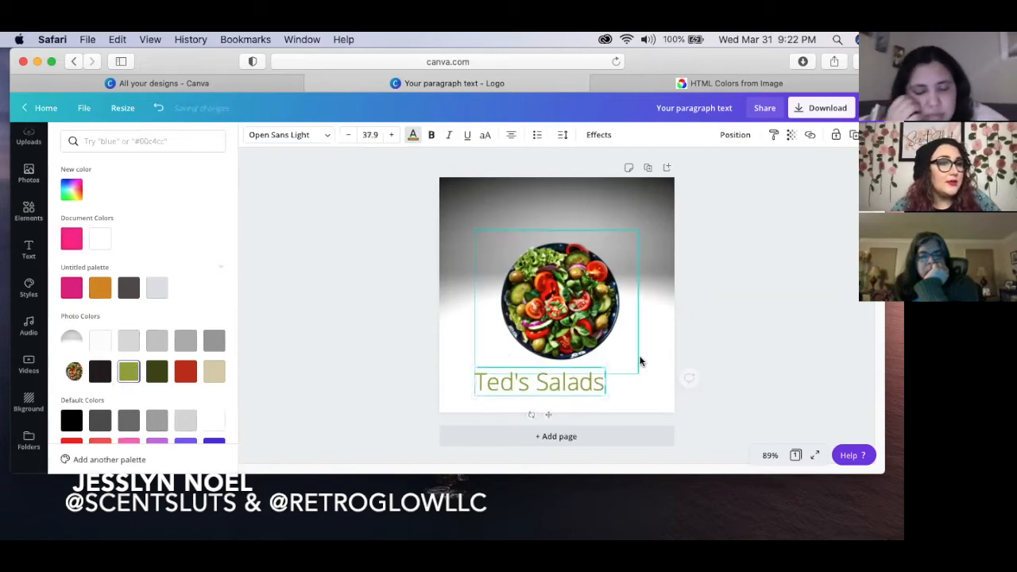
drag(634, 367, 656, 371)
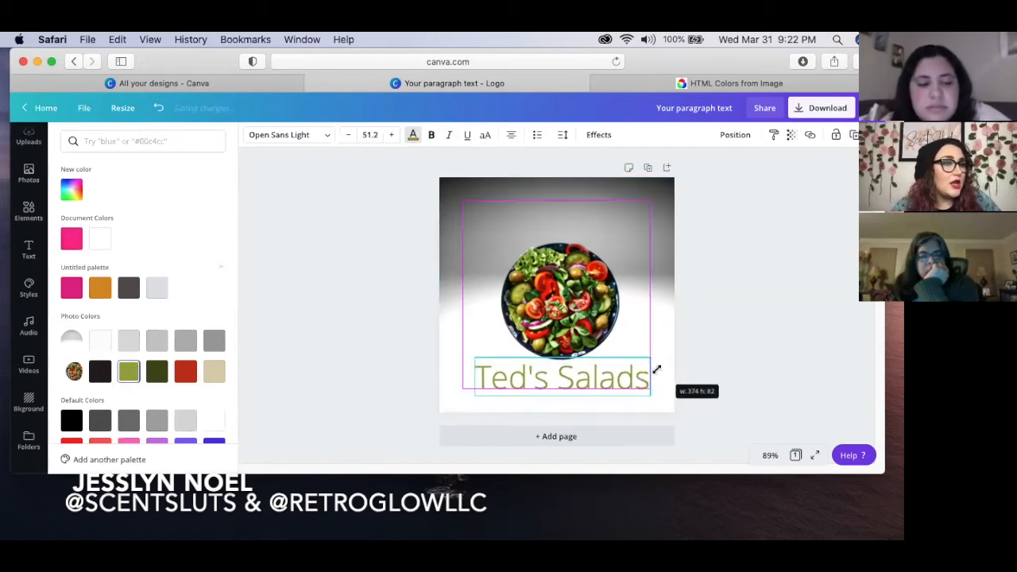
double_click(569, 380)
click(569, 380)
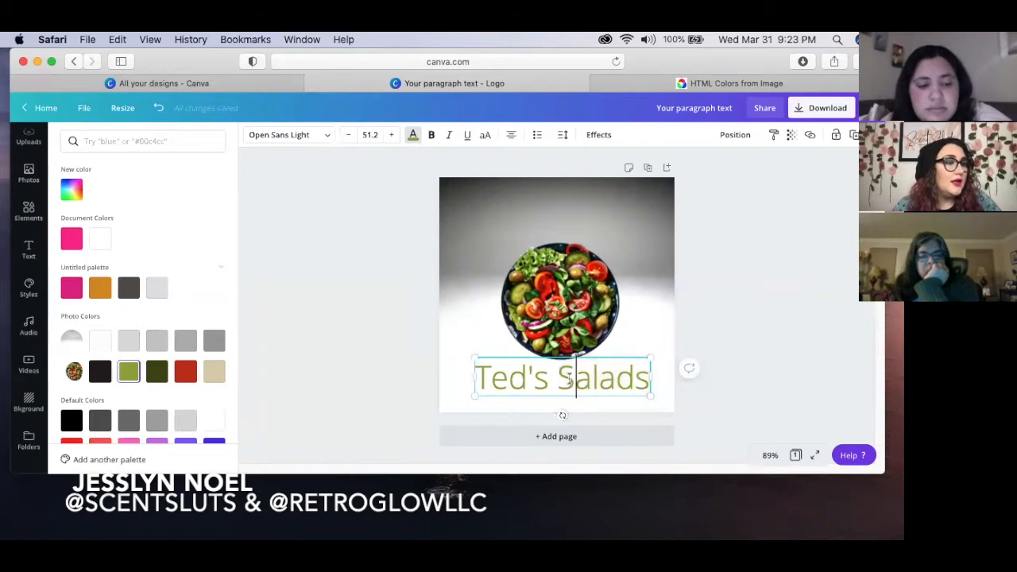
- Search the fonts for "script" and look through the typefaces offered for the "Ted's Salads" text
click(328, 135)
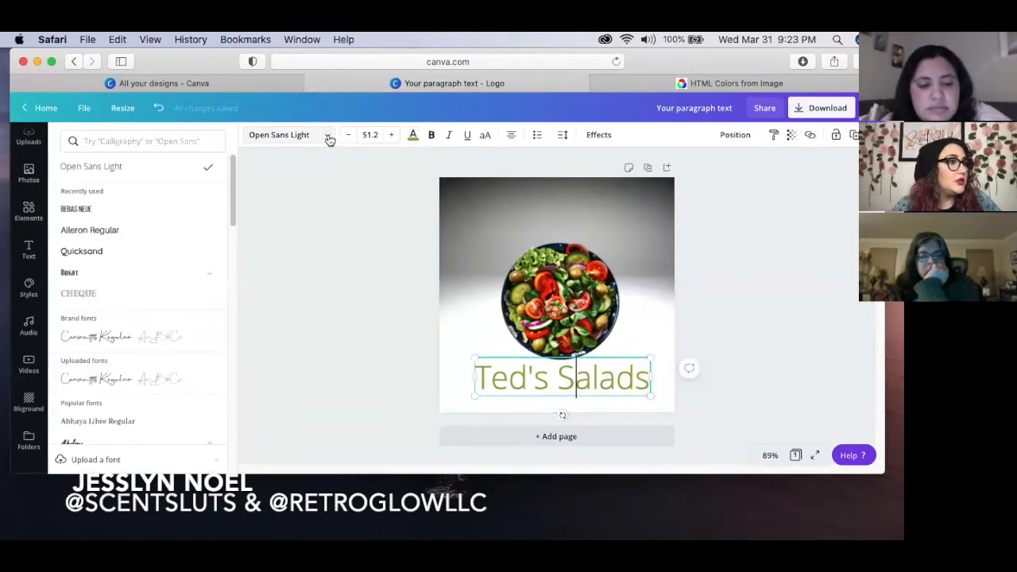
click(178, 141)
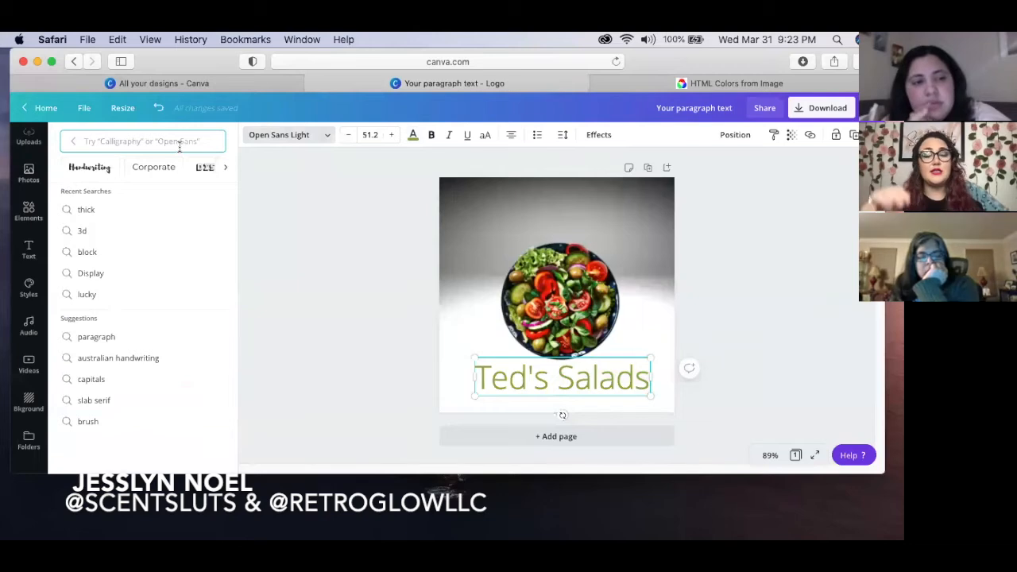
text(script)
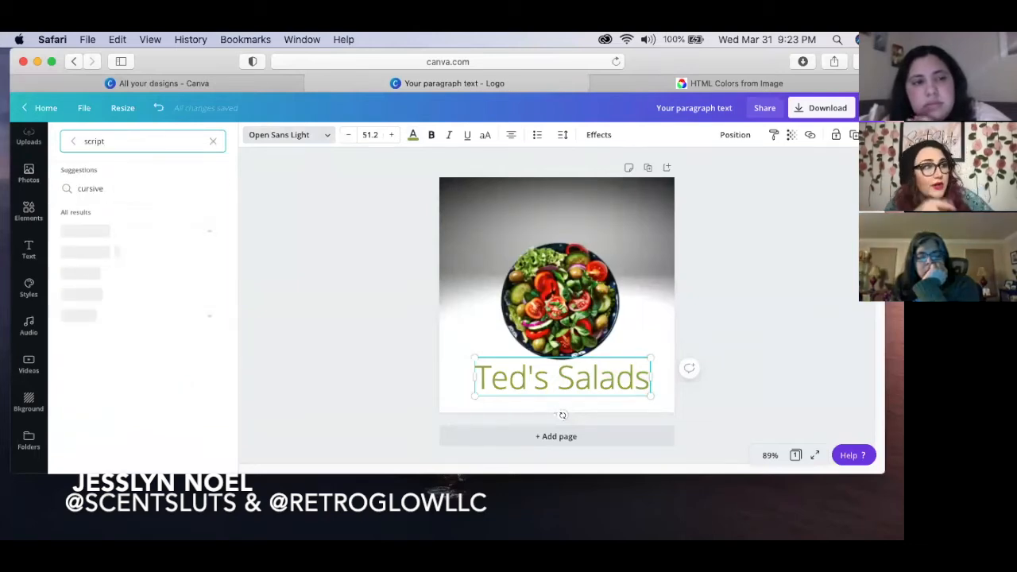
scroll(139, 246, down, 5)
scroll(133, 255, up, 5)
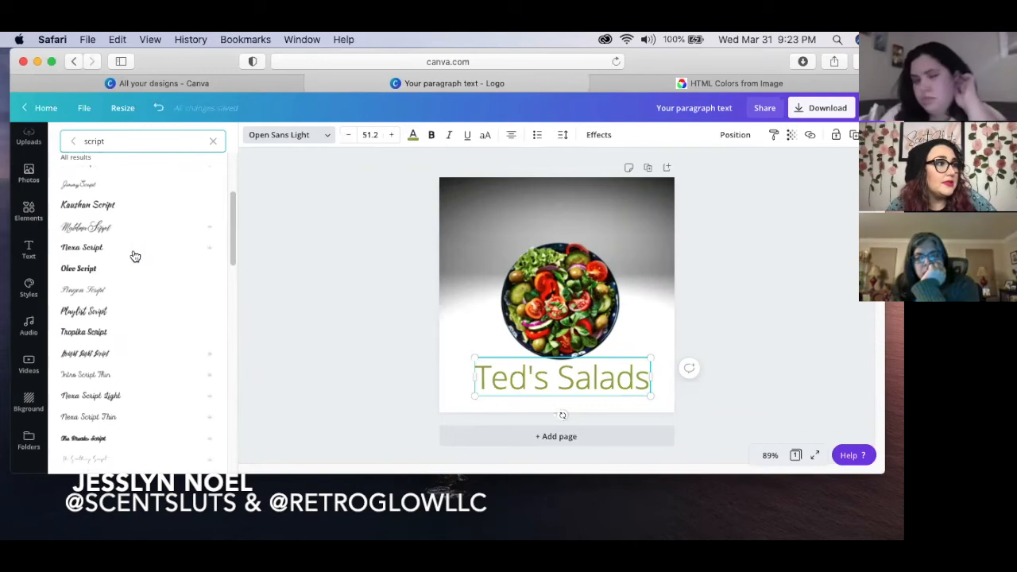
- Search the fonts for "block" and look through the matching typefaces
double_click(103, 141)
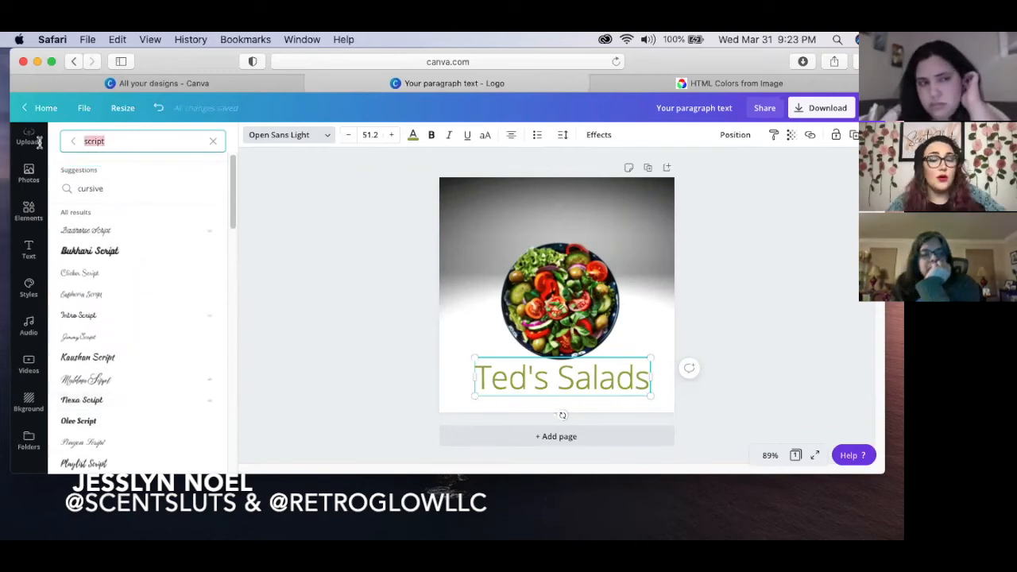
text(blocl)
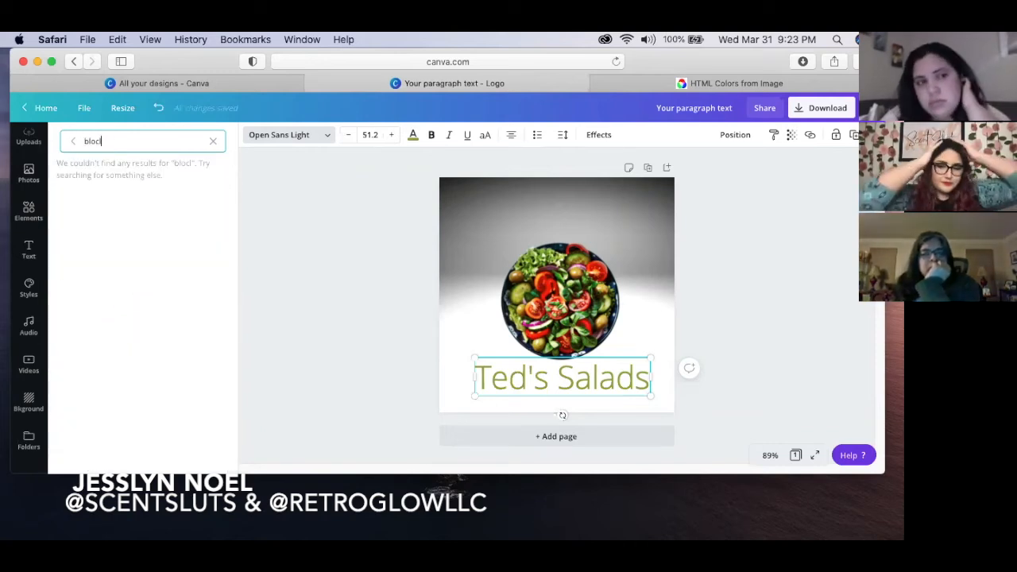
key(BackSpace)
text(k)
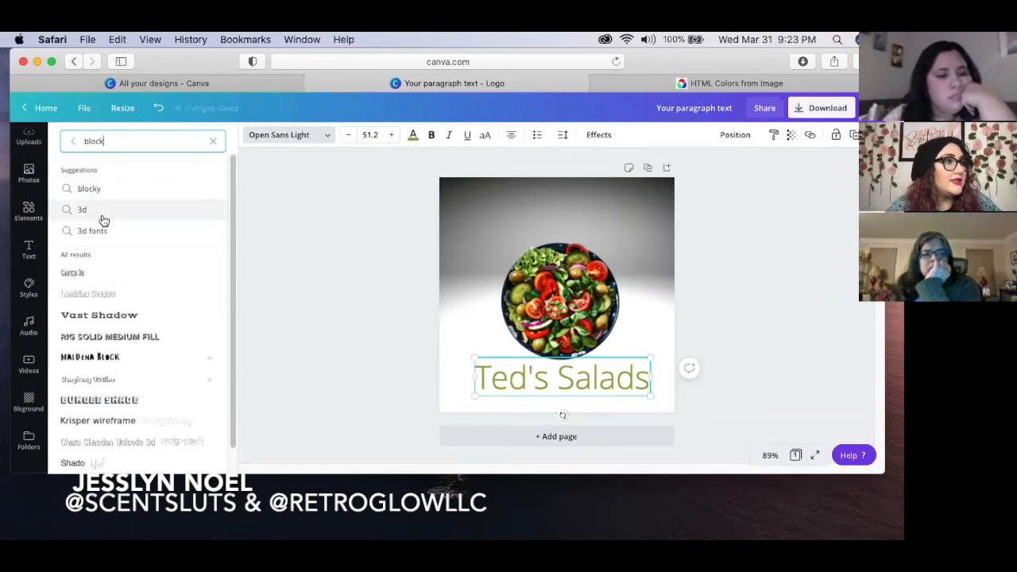
scroll(107, 288, down, 1)
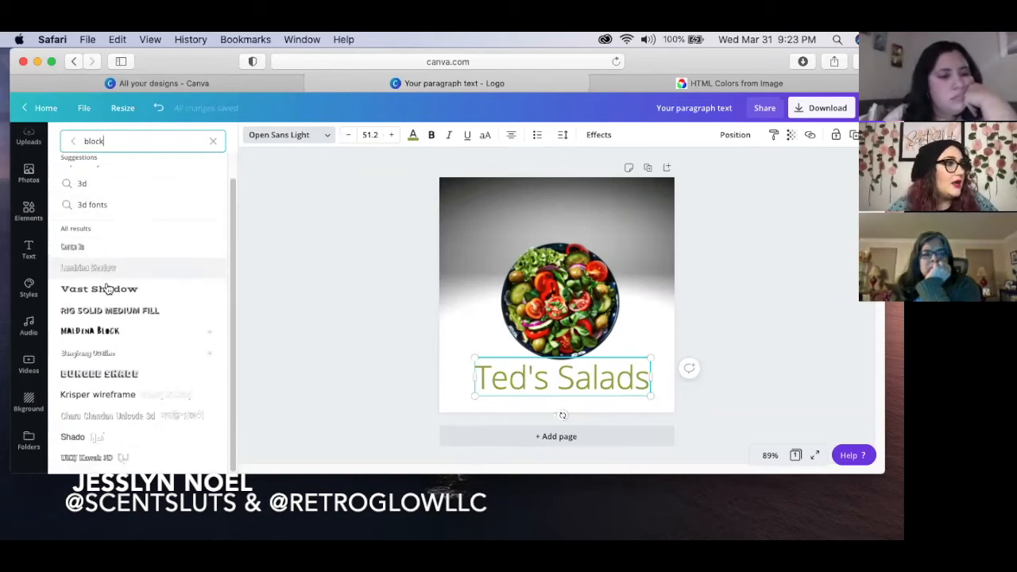
scroll(108, 289, up, 1)
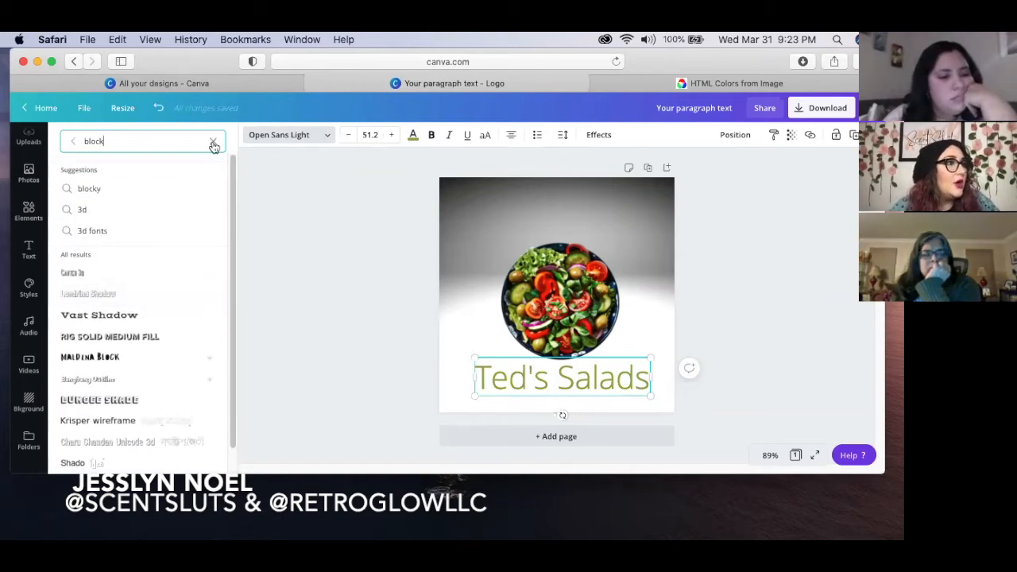
- Clear the font search and change the "Ted's Salads" text to the recently used Bright font
click(213, 143)
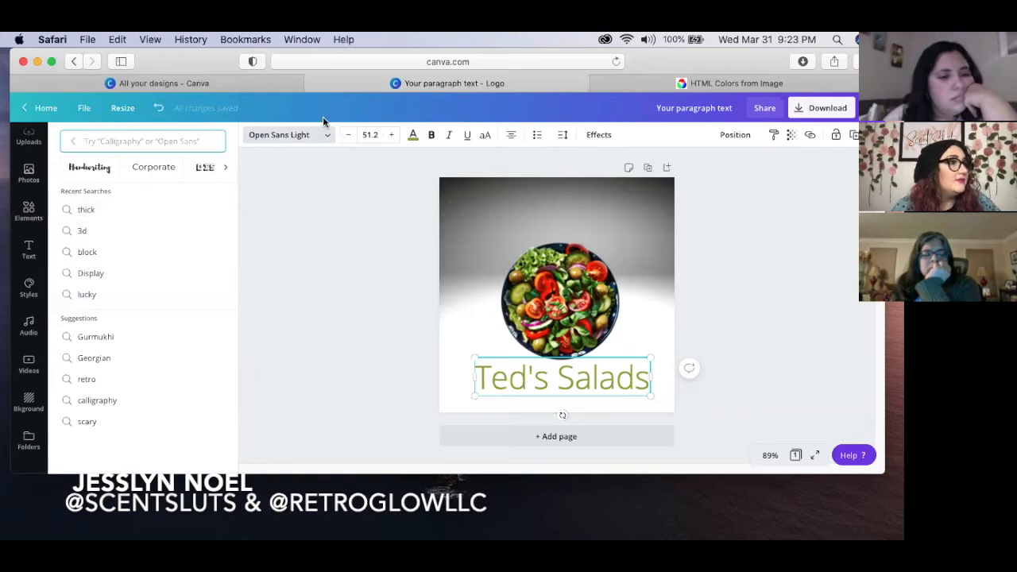
click(301, 139)
click(300, 136)
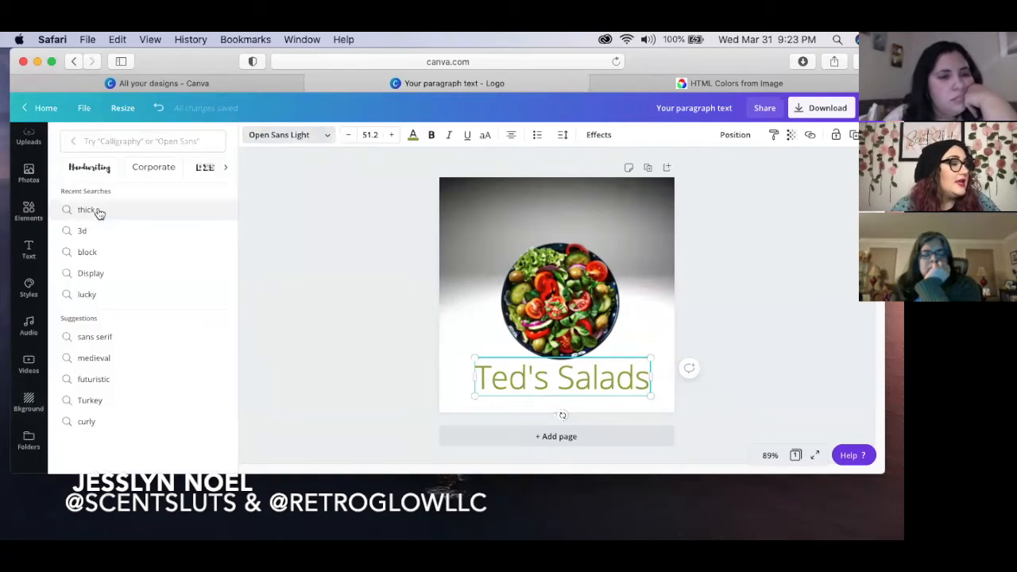
click(73, 142)
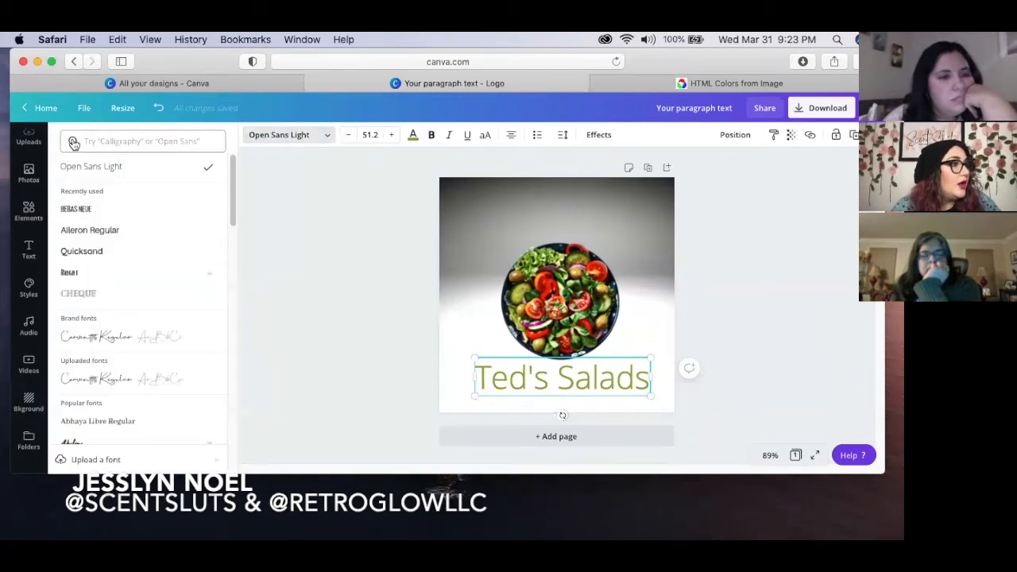
scroll(124, 231, down, 3)
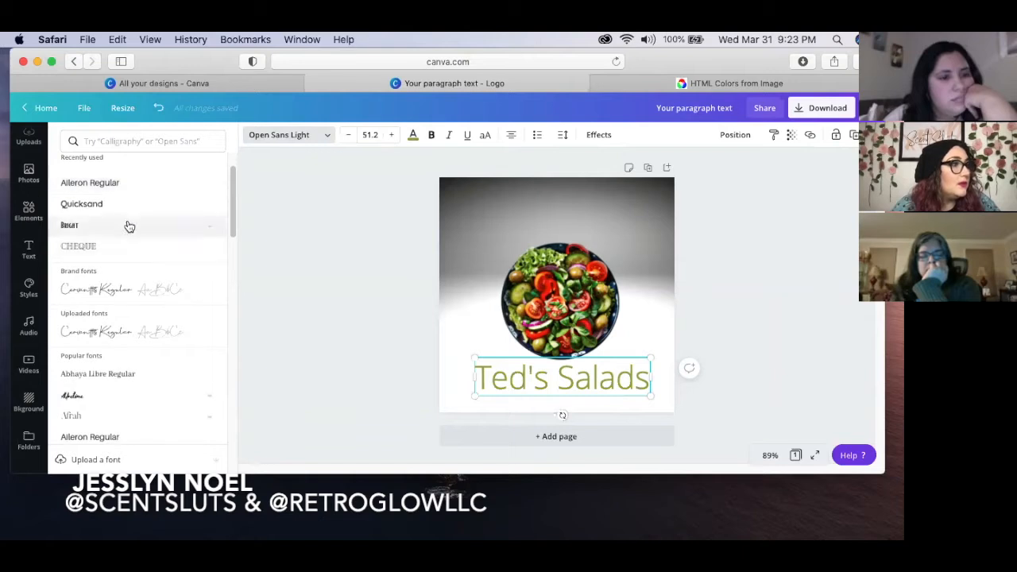
click(336, 329)
- Try the Neon effect at intensity 100 and the Curve effect on the "Ted's Salads" text
click(562, 379)
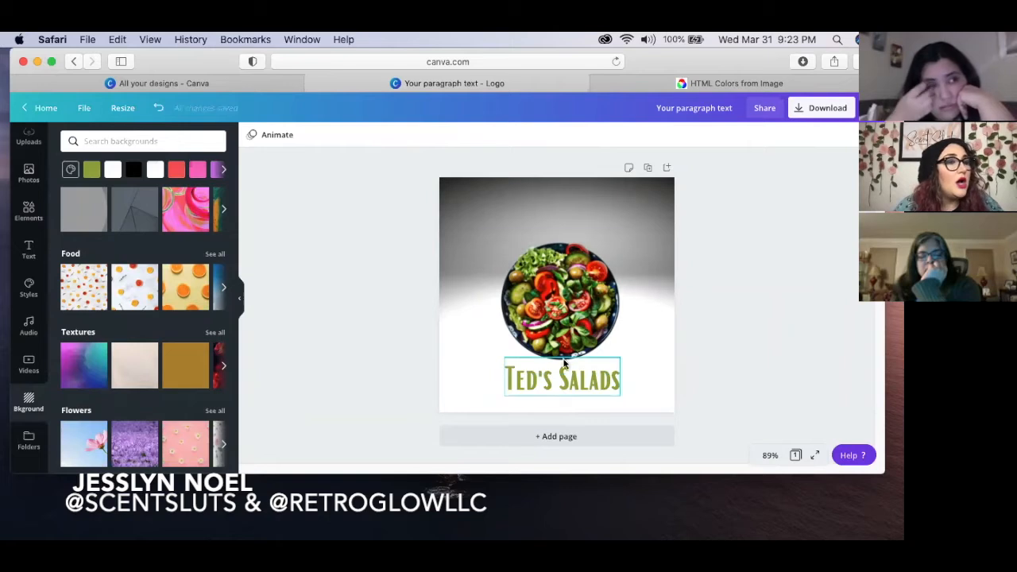
click(598, 136)
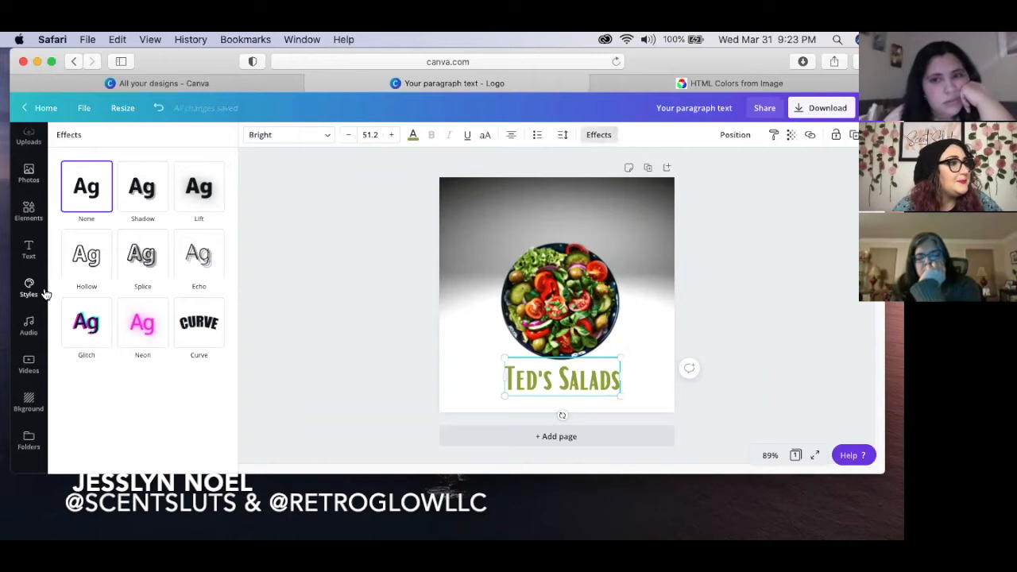
click(132, 318)
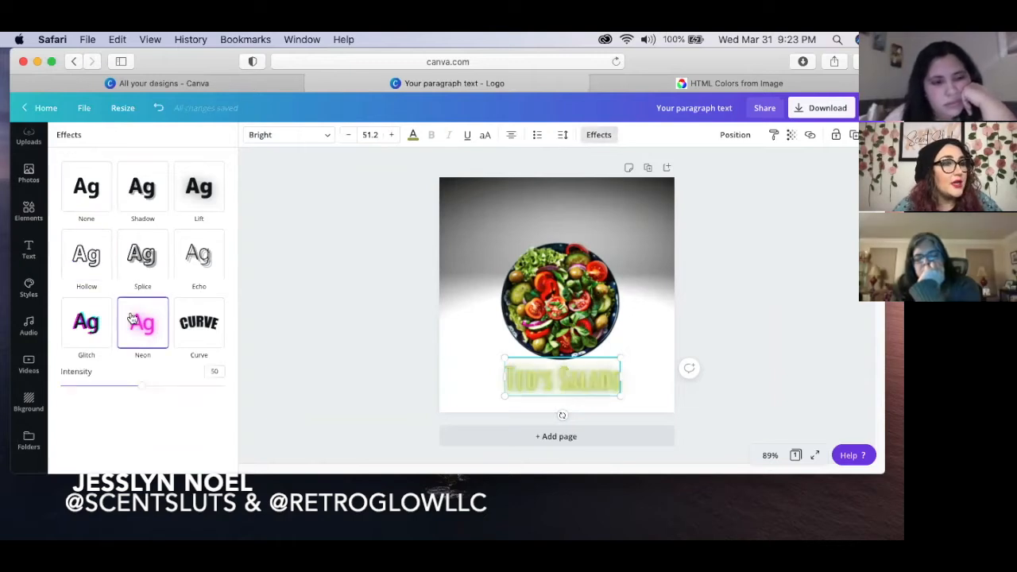
drag(146, 392, 213, 394)
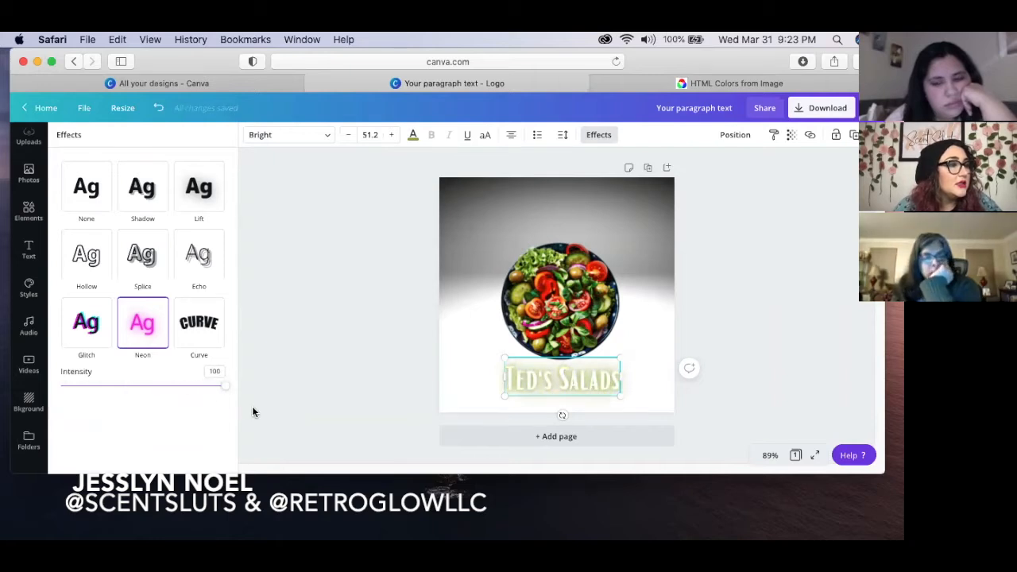
click(205, 332)
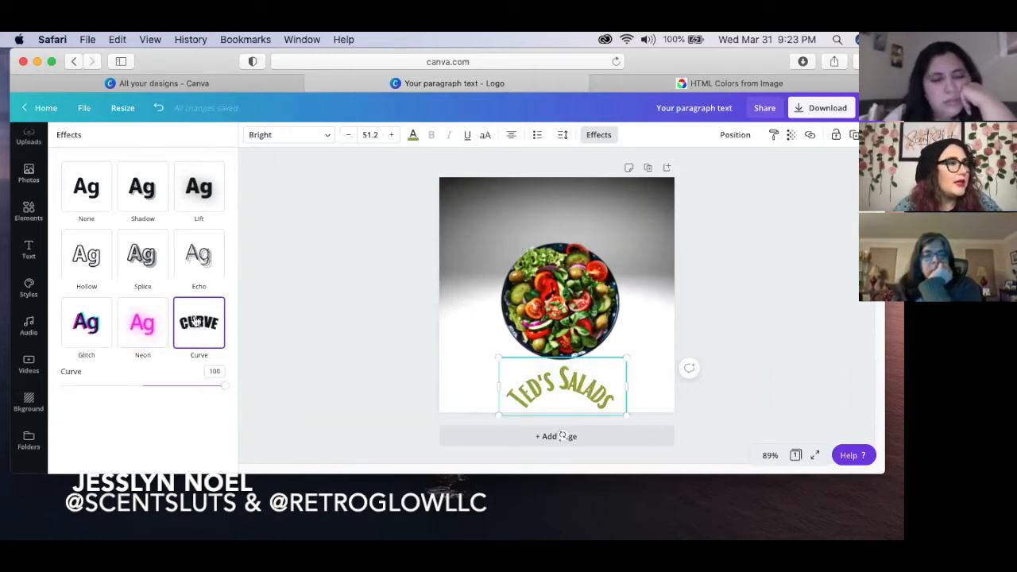
- Apply the Glitch effect to the "Ted's Salads" text with an offset of 50
click(86, 322)
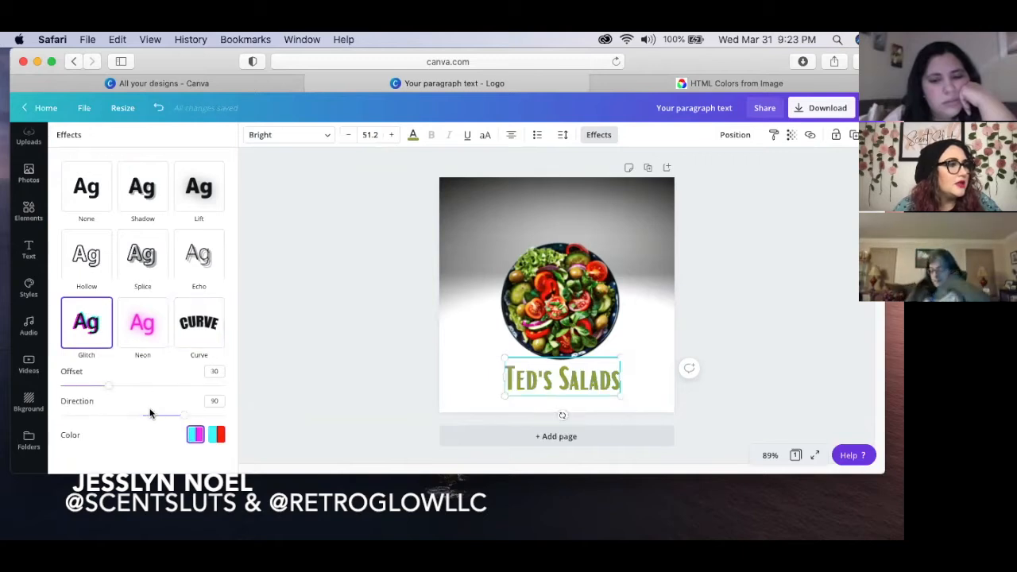
drag(109, 388, 142, 393)
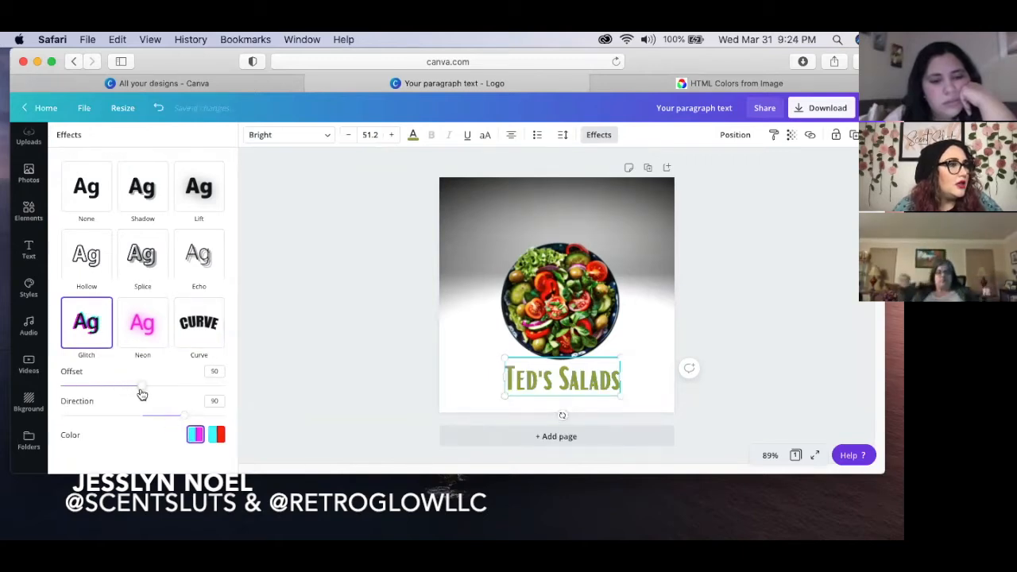
- Apply the Echo effect to the "Ted's Salads" text with a black echo color
click(191, 269)
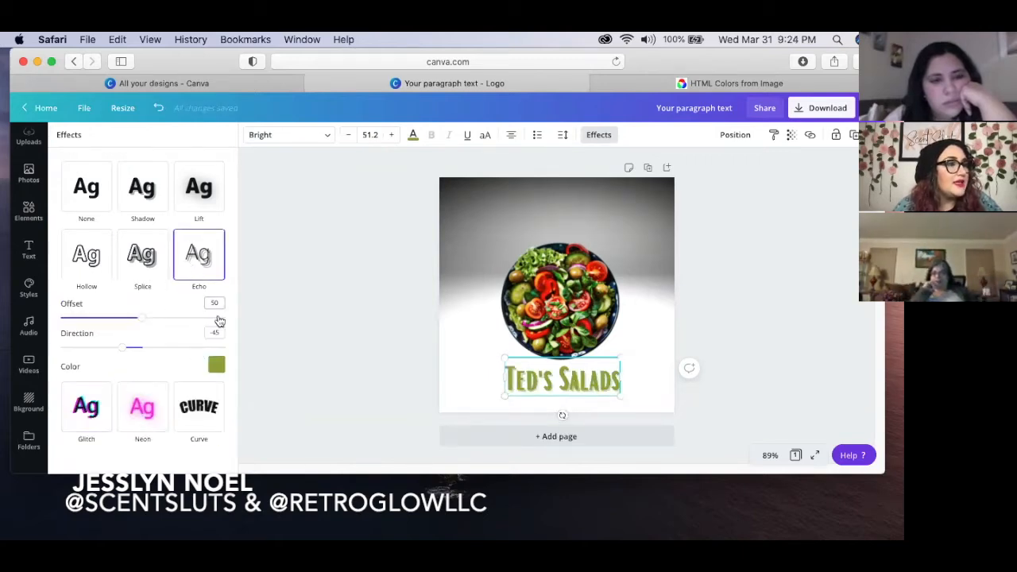
click(215, 364)
scroll(128, 250, down, 3)
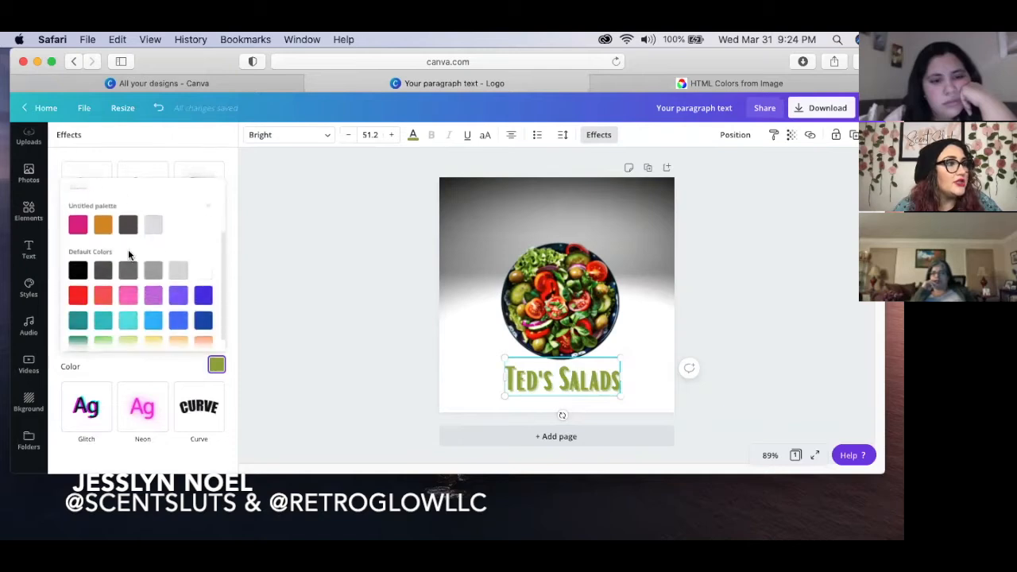
click(80, 257)
click(265, 293)
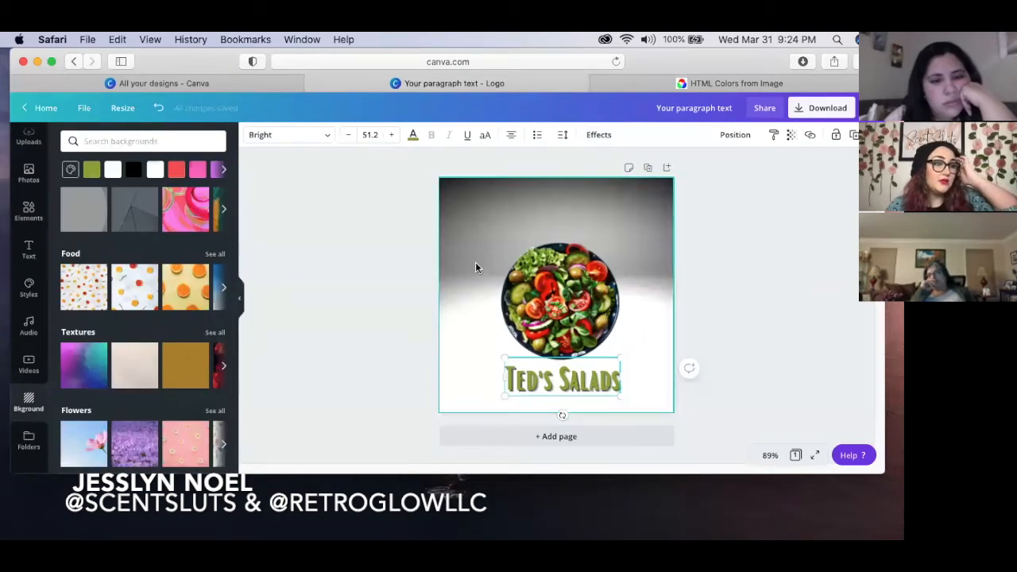
click(738, 199)
- Move the salad bowl photo slightly up from the "Ted's Salads" text and browse the background collections
drag(547, 302, 545, 287)
click(710, 259)
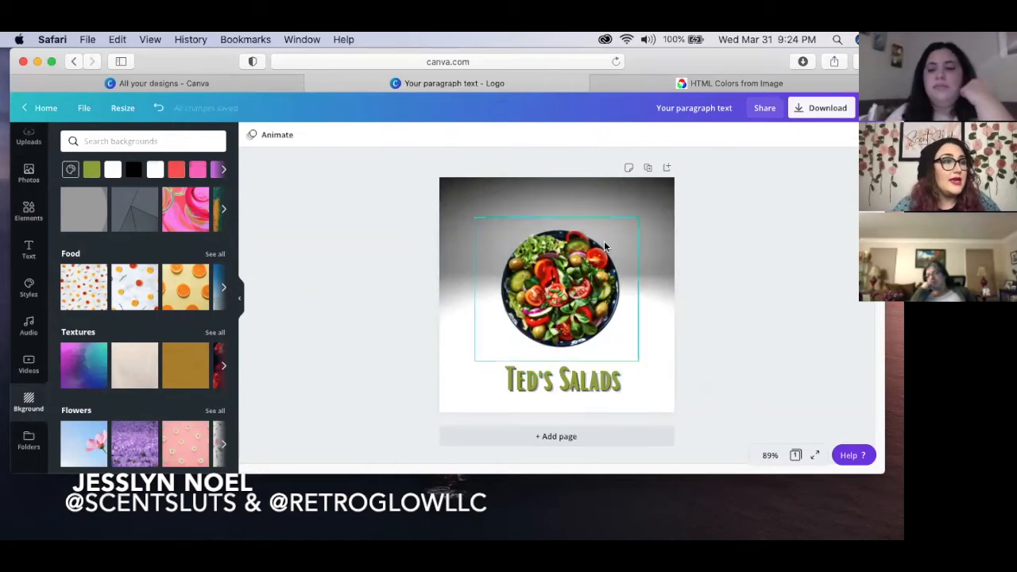
scroll(194, 308, up, 5)
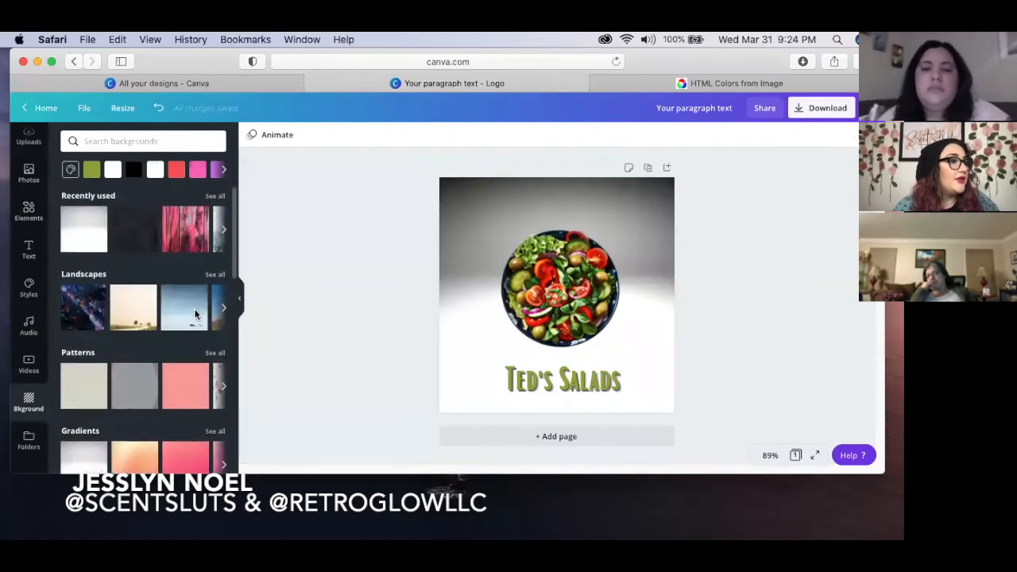
scroll(194, 308, down, 3)
scroll(195, 315, up, 3)
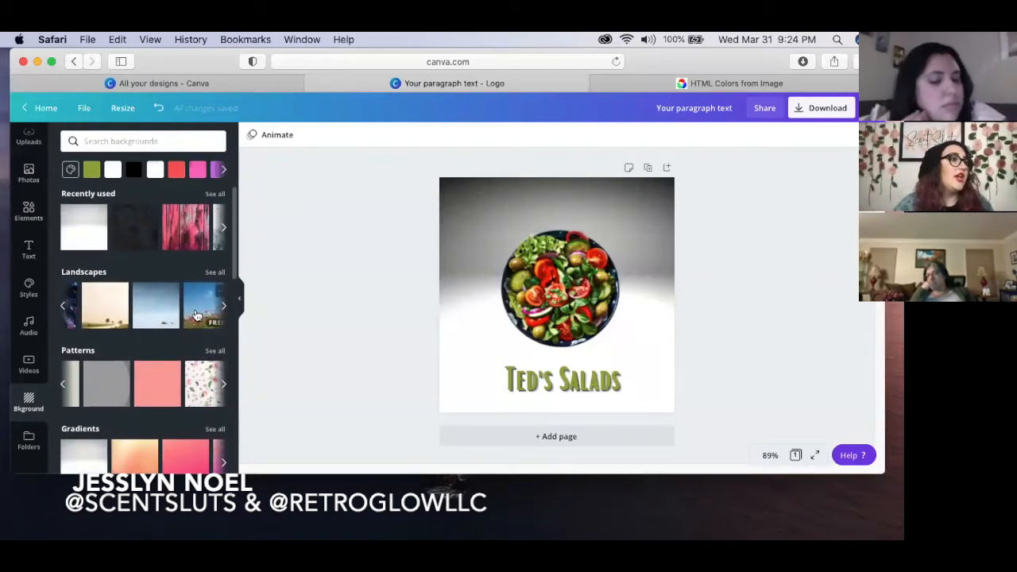
- Search the photo library for "cucumber"
click(28, 176)
scroll(159, 365, down, 4)
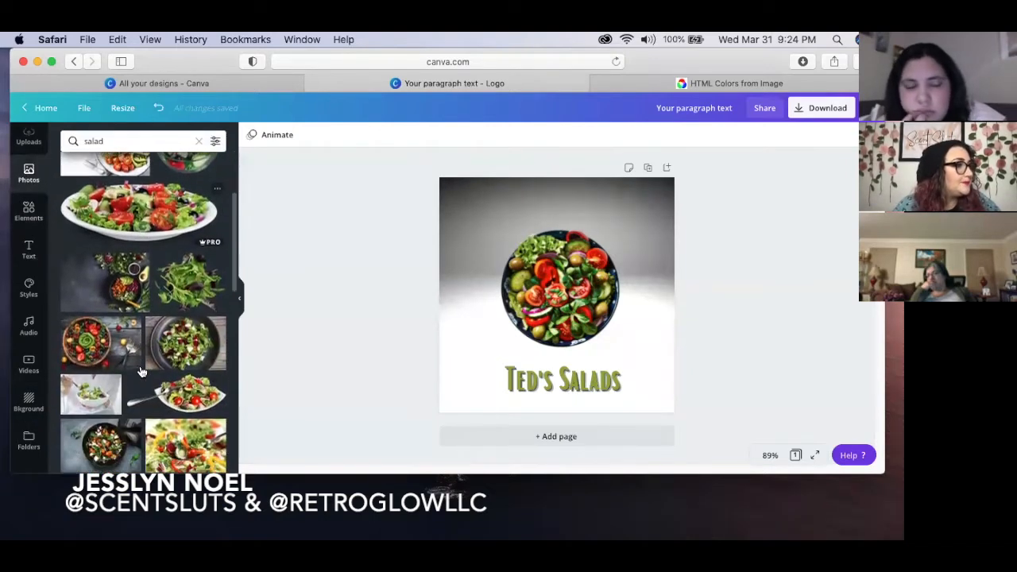
click(155, 141)
text(cucum)
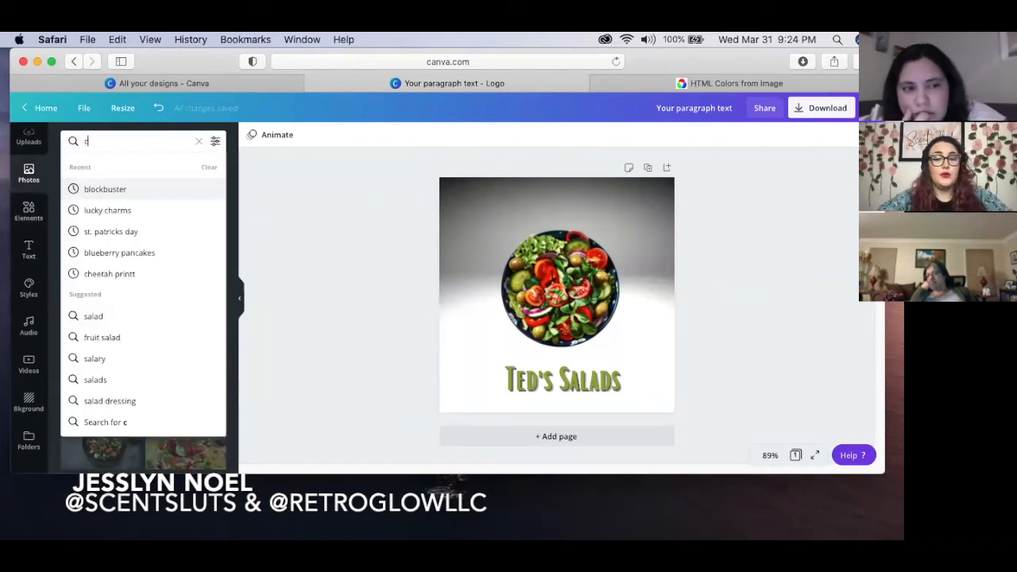
key(BackSpace)
key(BackSpace)
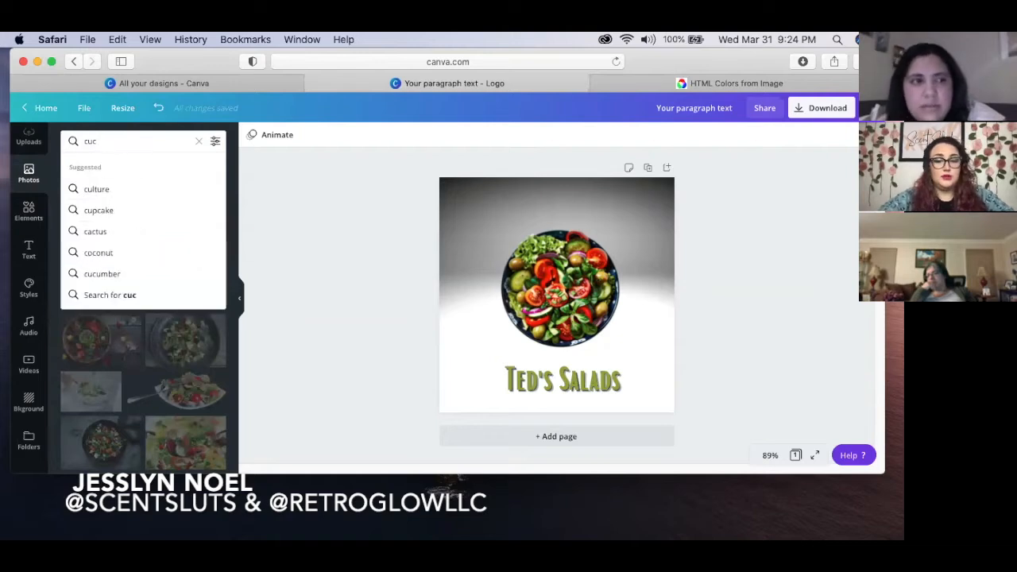
text(umber)
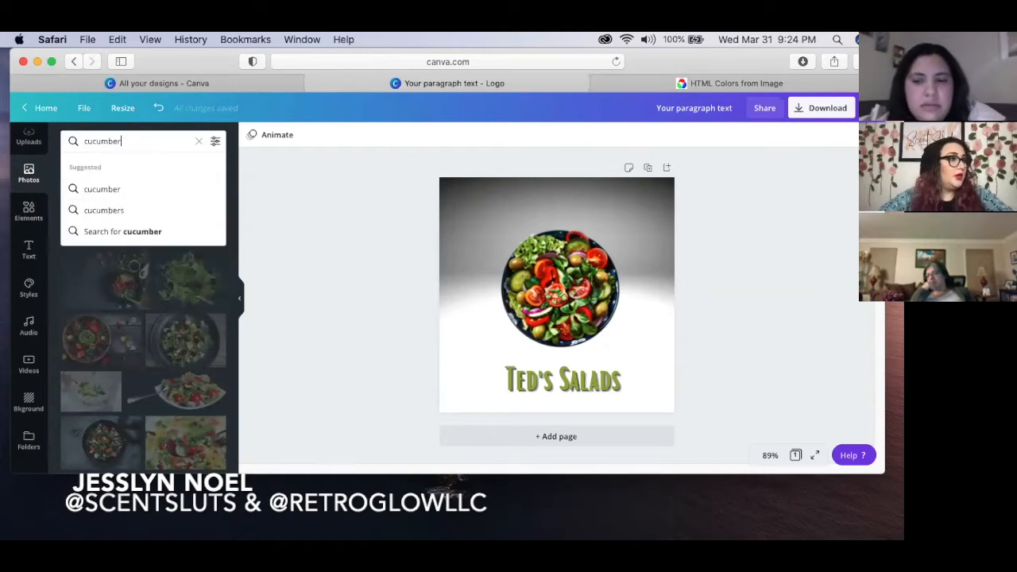
key(Return)
click(154, 135)
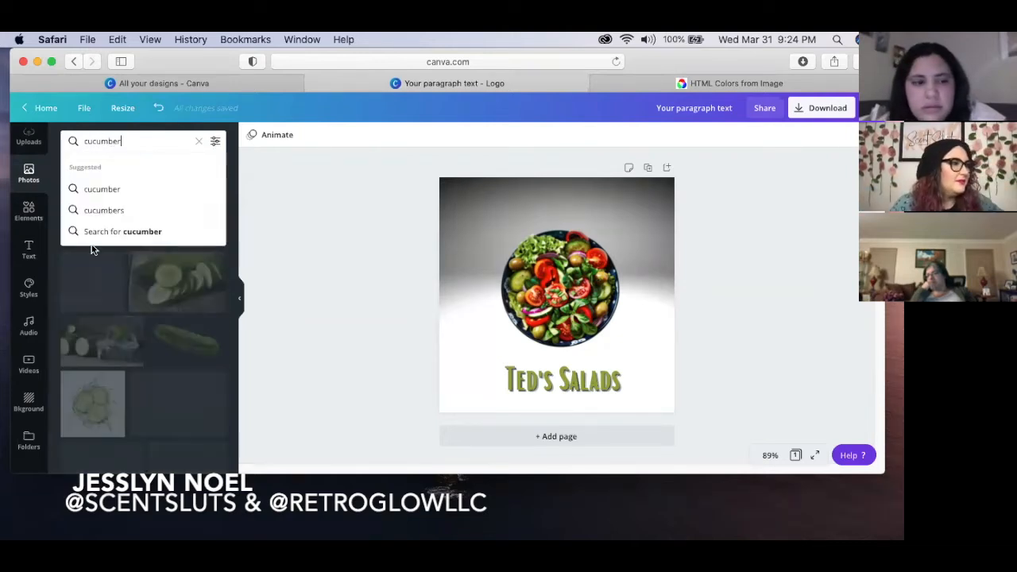
click(269, 318)
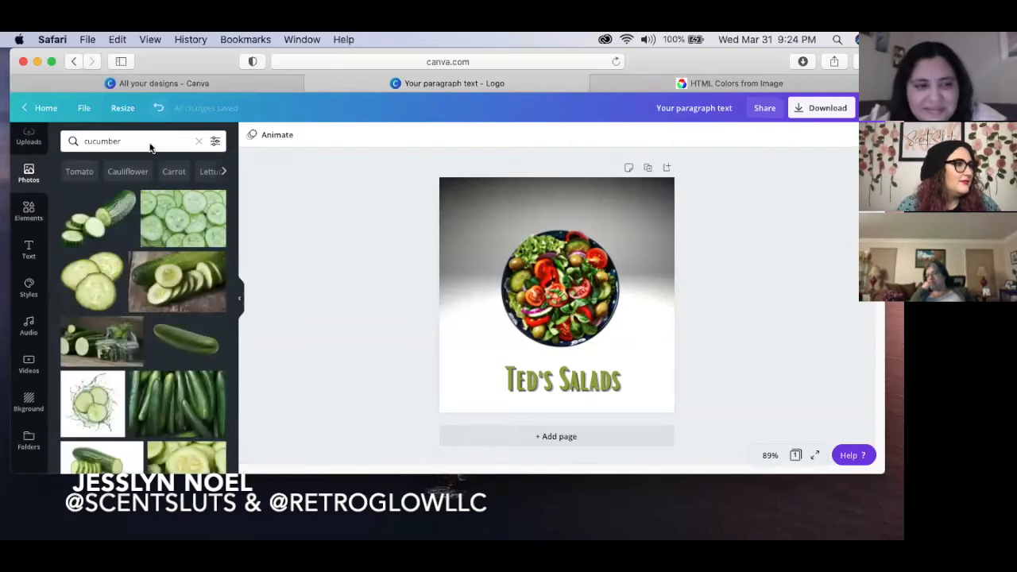
- Add the cutout photo of a sliced cucumber over the top of the logo and move the salad bowl down slightly
click(98, 218)
drag(603, 260, 601, 219)
drag(579, 339, 579, 348)
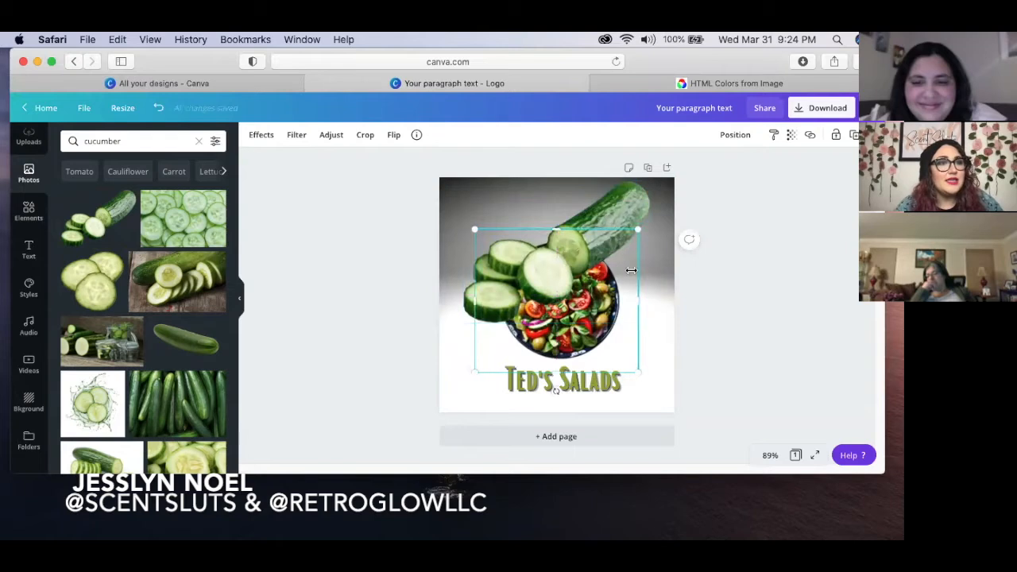
- Send the cucumber photo to the back and shift it toward the logo's upper-left corner, behind the salad bowl
click(614, 212)
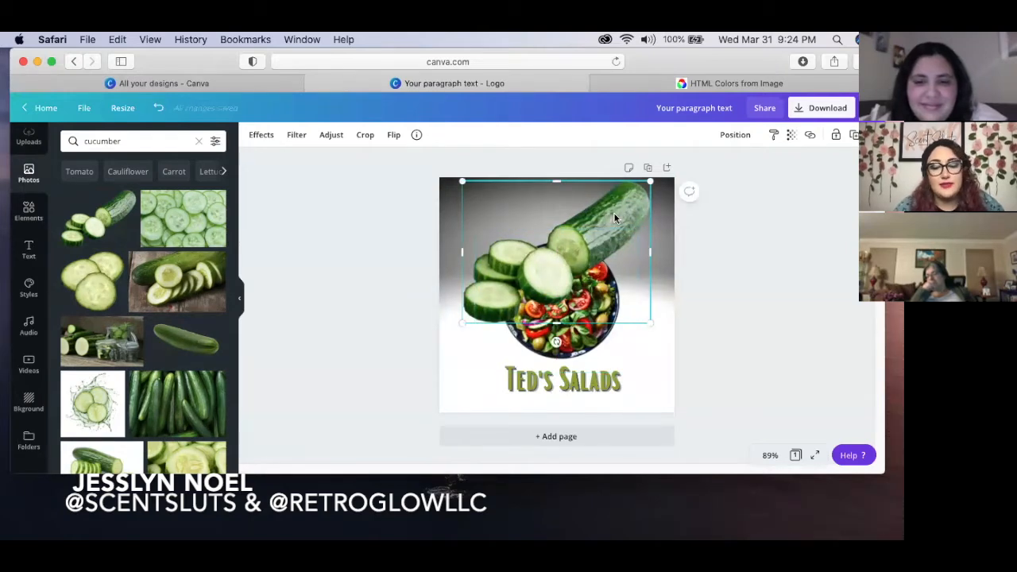
right_click(614, 212)
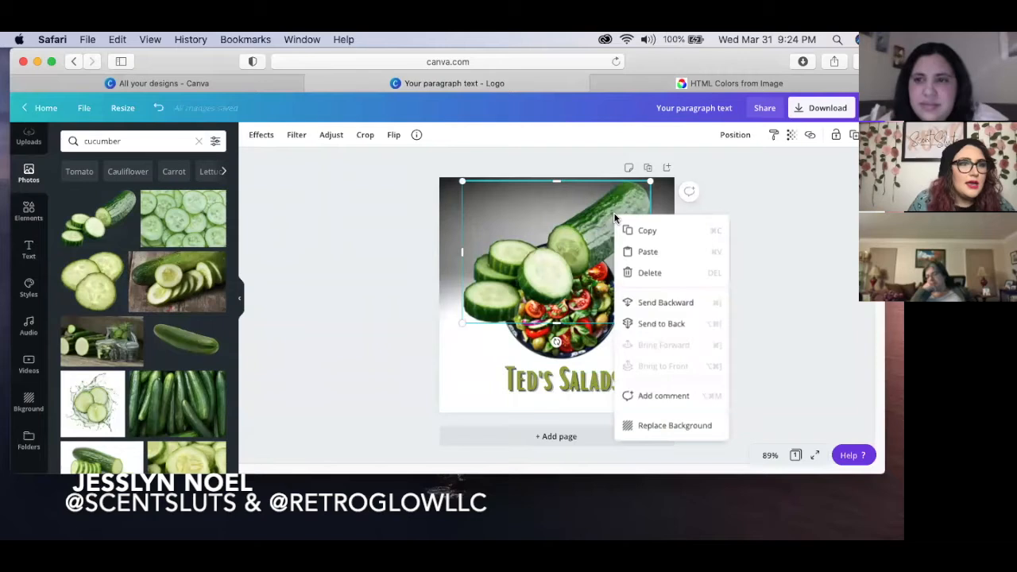
click(659, 322)
drag(604, 212, 561, 193)
- Set the salad bowl photo's transparency to 59
click(579, 274)
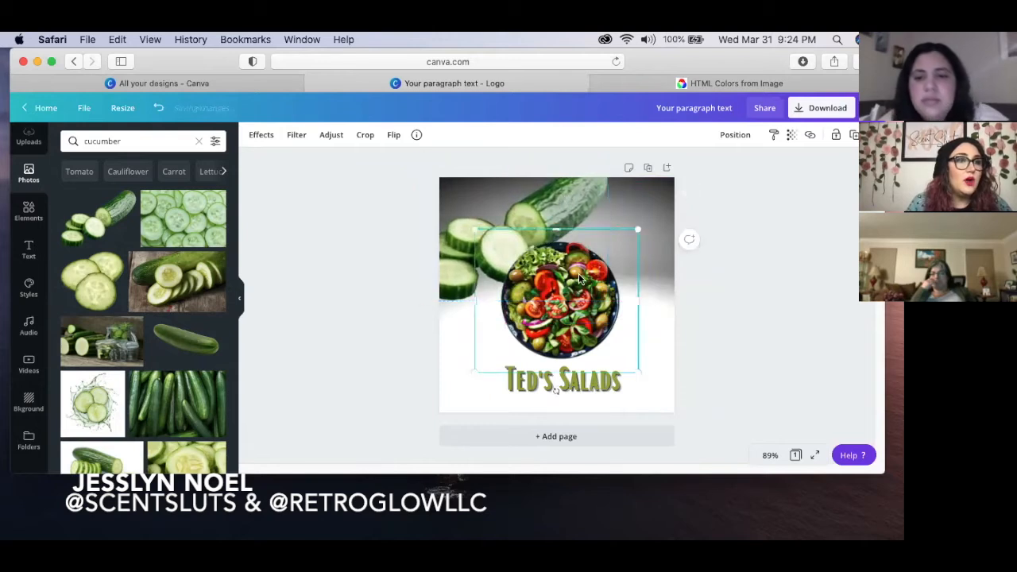
click(791, 134)
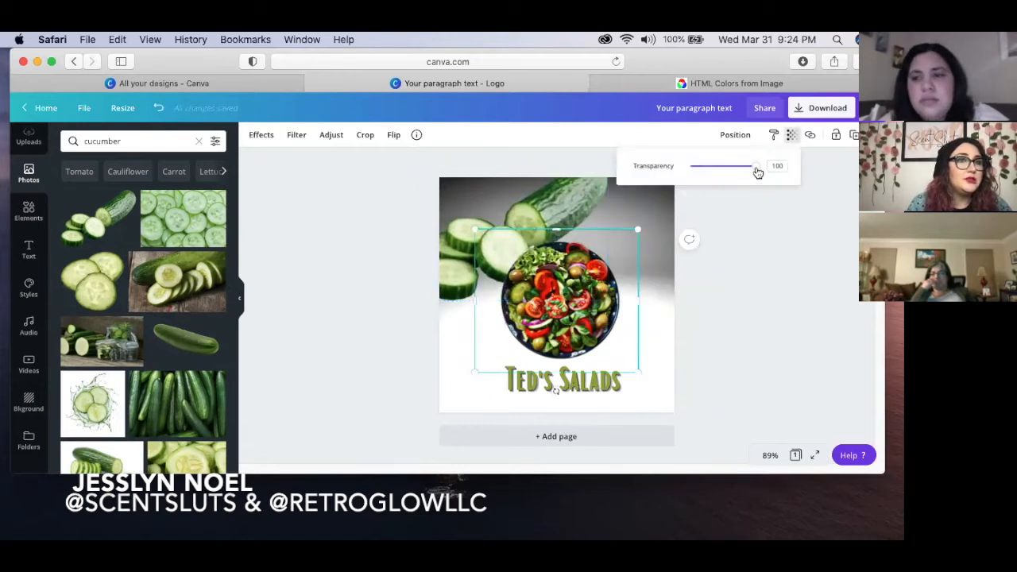
drag(757, 173, 731, 172)
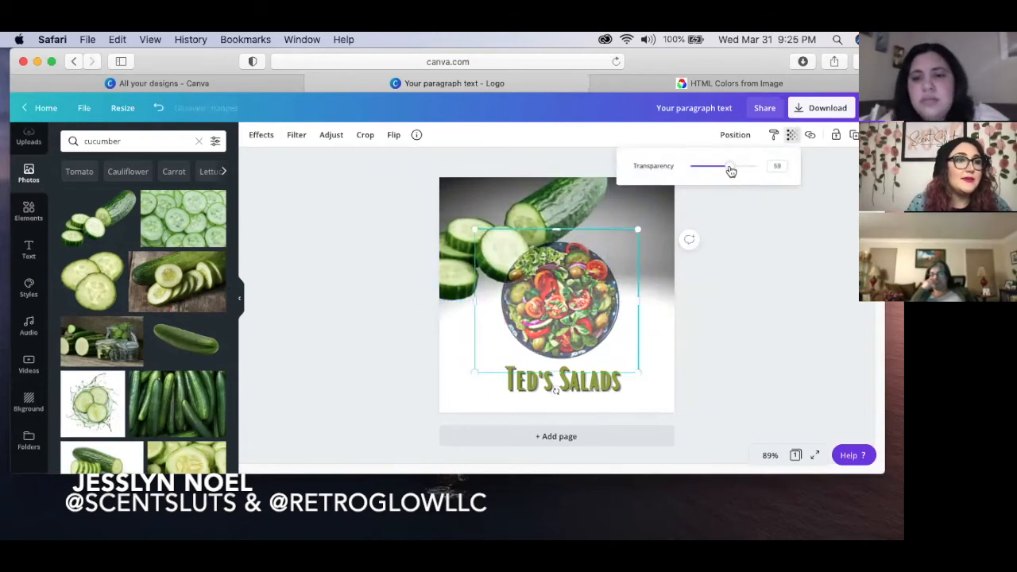
- Move the cucumber photo slightly right and down, and bring it forward in front of the salad bowl
drag(557, 206, 579, 213)
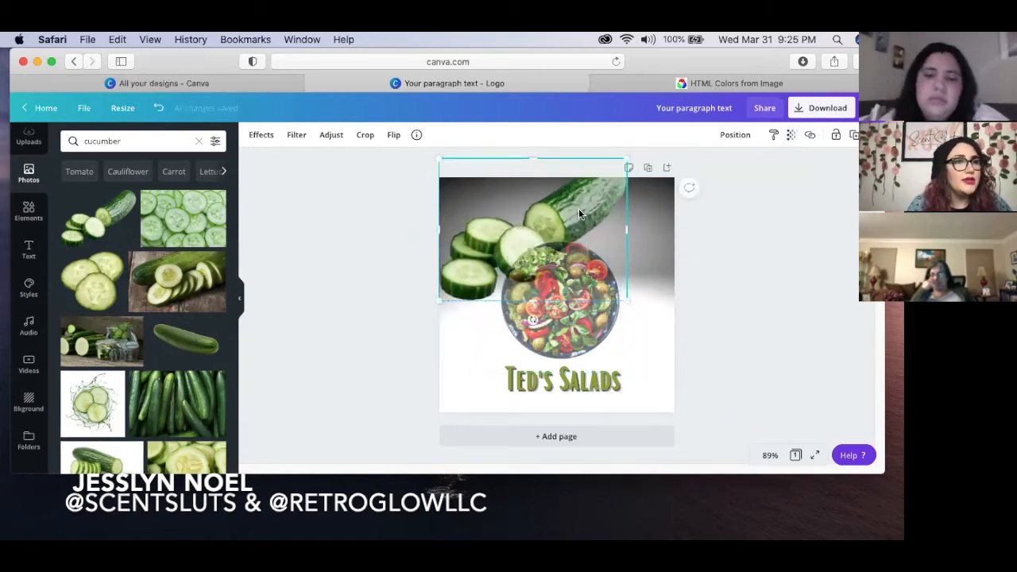
right_click(579, 212)
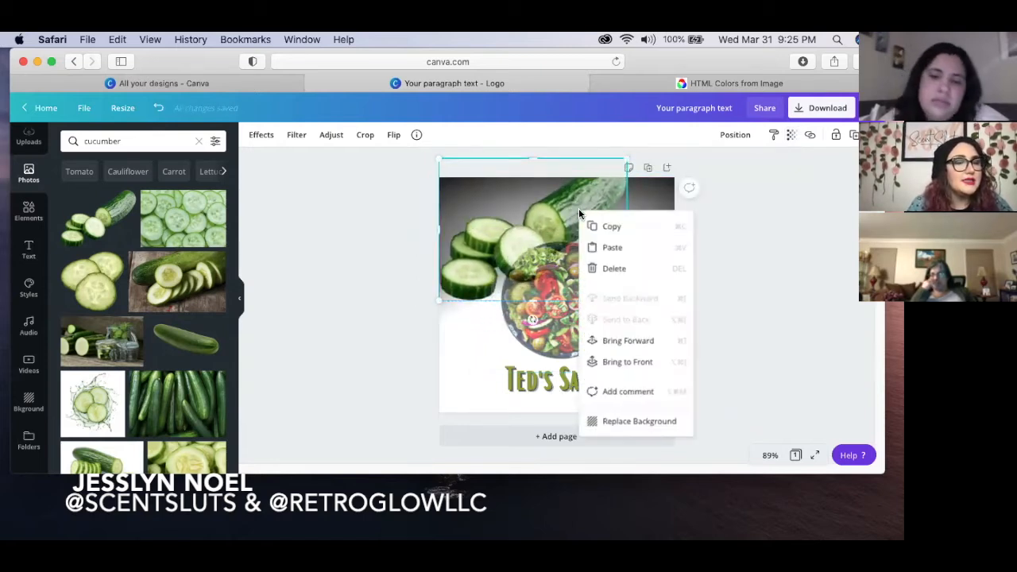
click(656, 342)
click(782, 238)
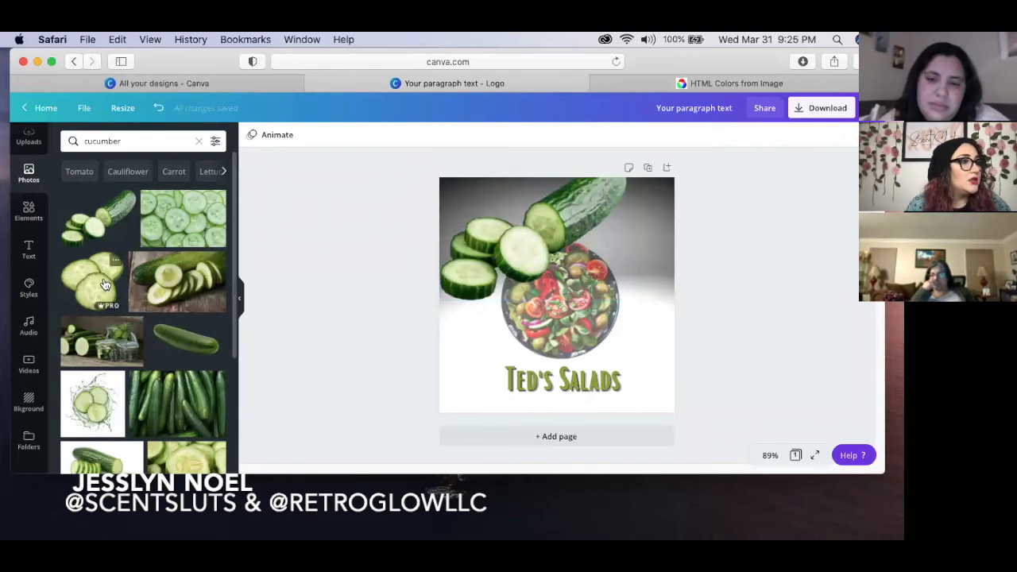
- Open the Brand Kit from the home page and view the brand logo upload dialog without uploading a file
click(555, 438)
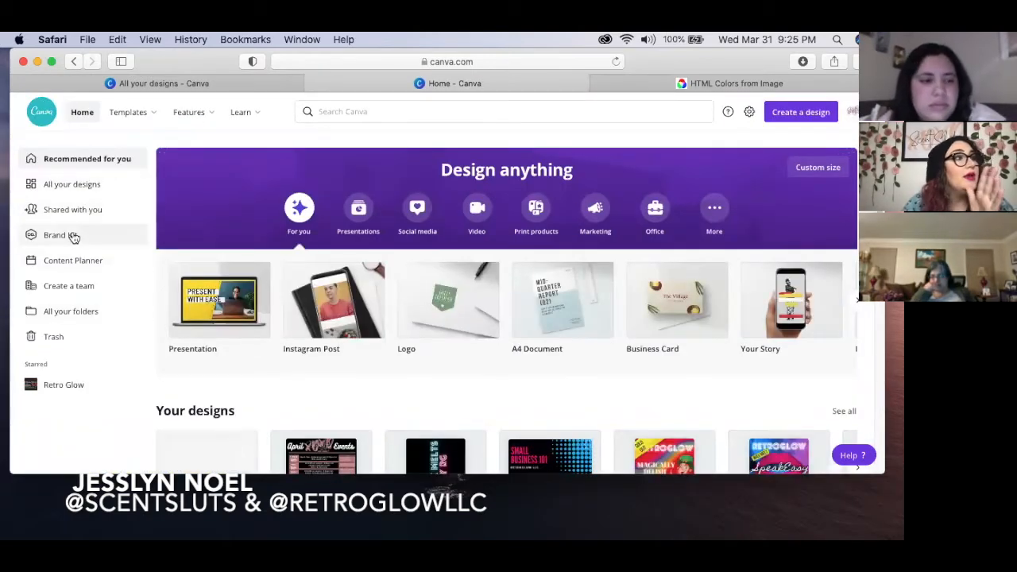
click(73, 235)
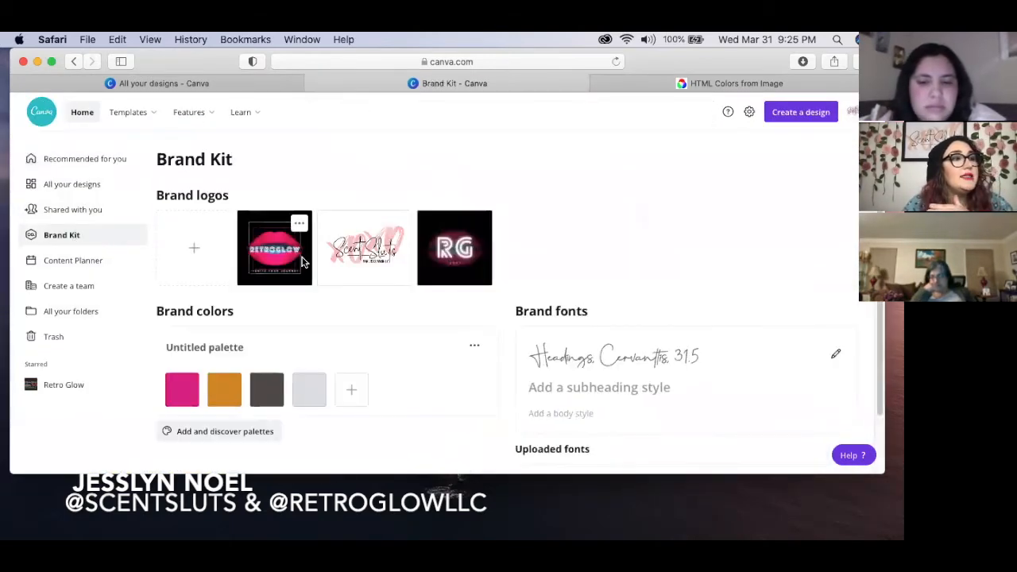
click(195, 249)
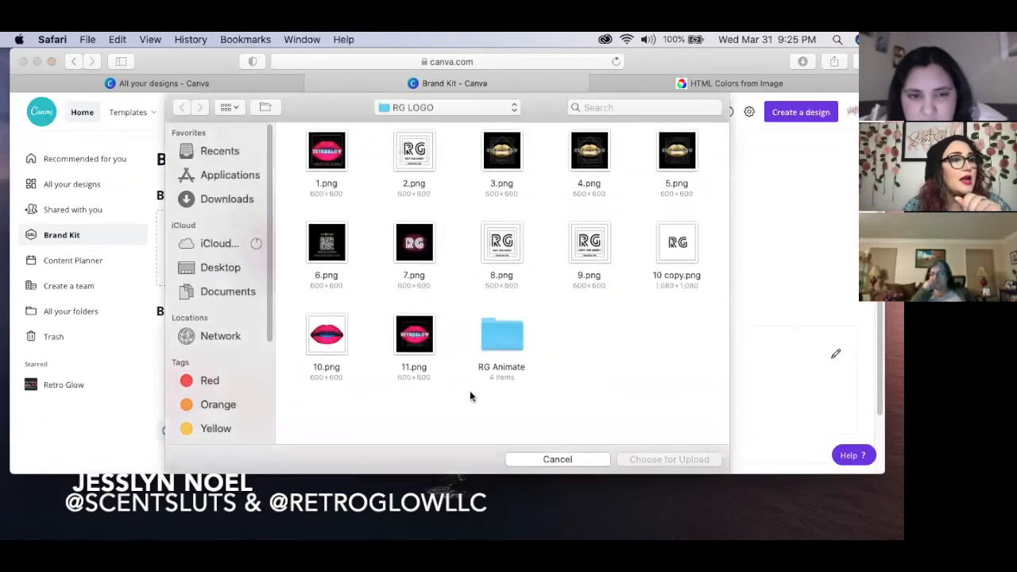
click(545, 461)
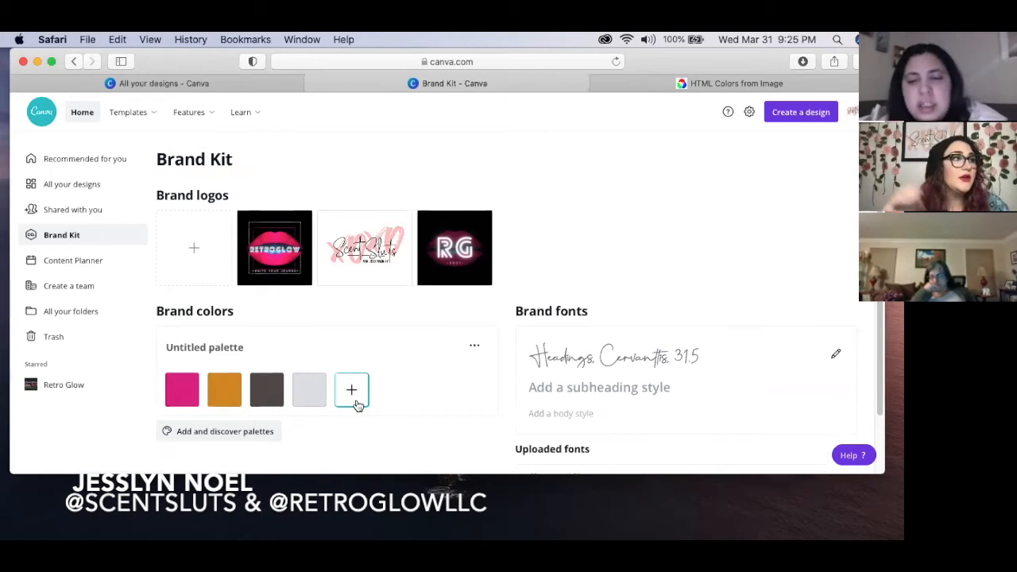
- Open the Youtube Thumbnails folder and look through the pages of its thumbnail design
click(93, 311)
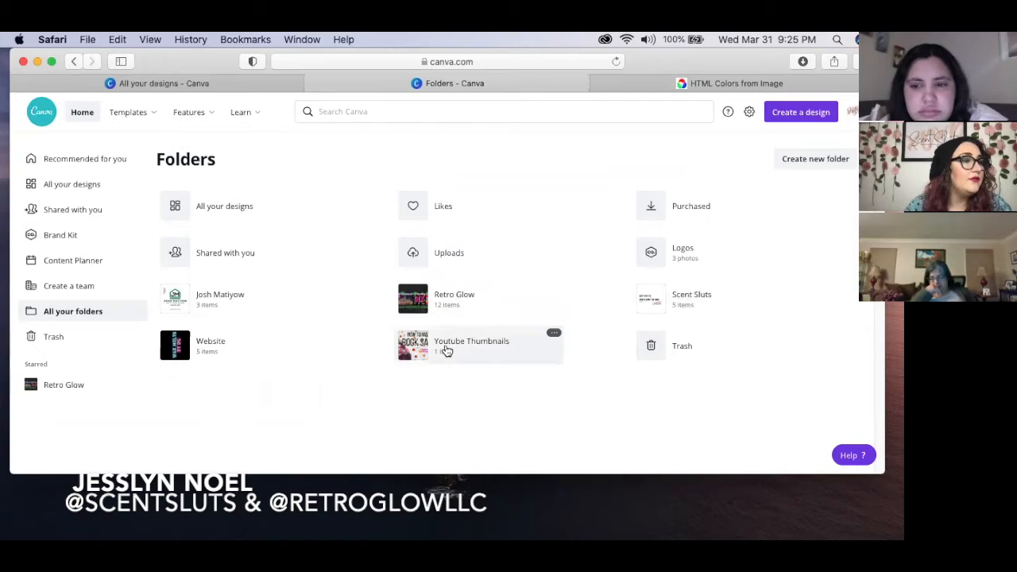
click(419, 359)
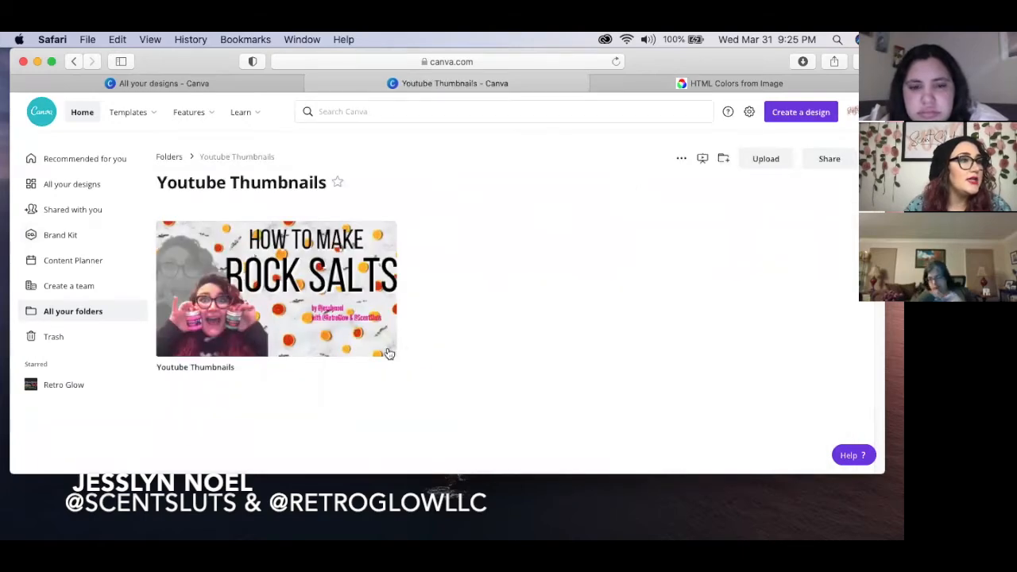
click(299, 311)
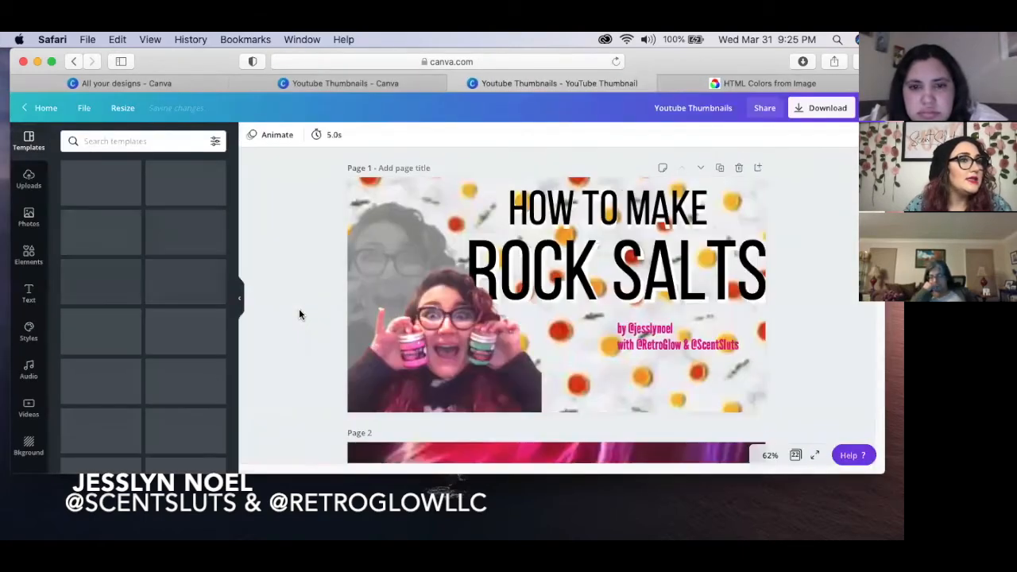
scroll(300, 312, down, 10)
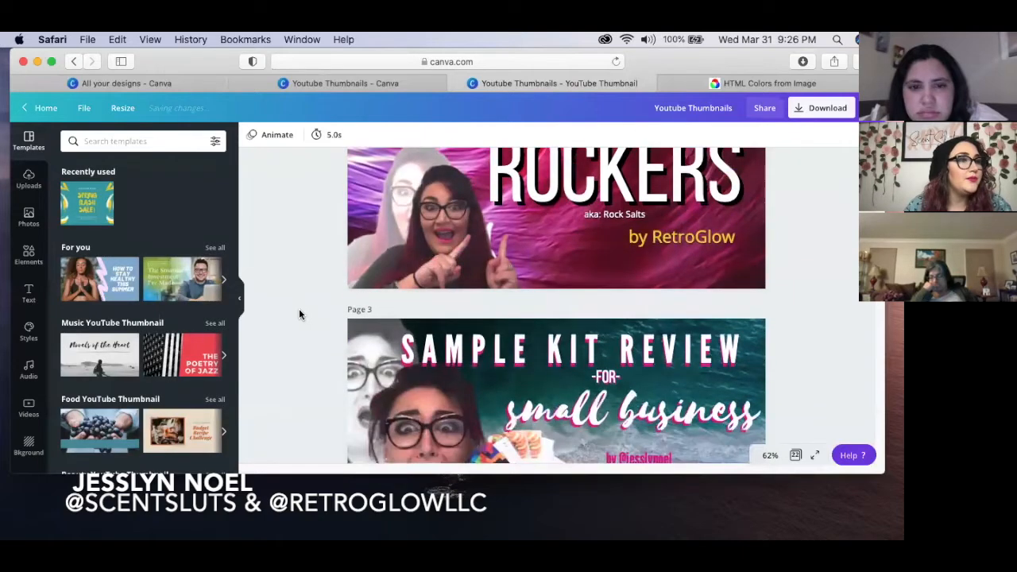
scroll(298, 313, down, 6)
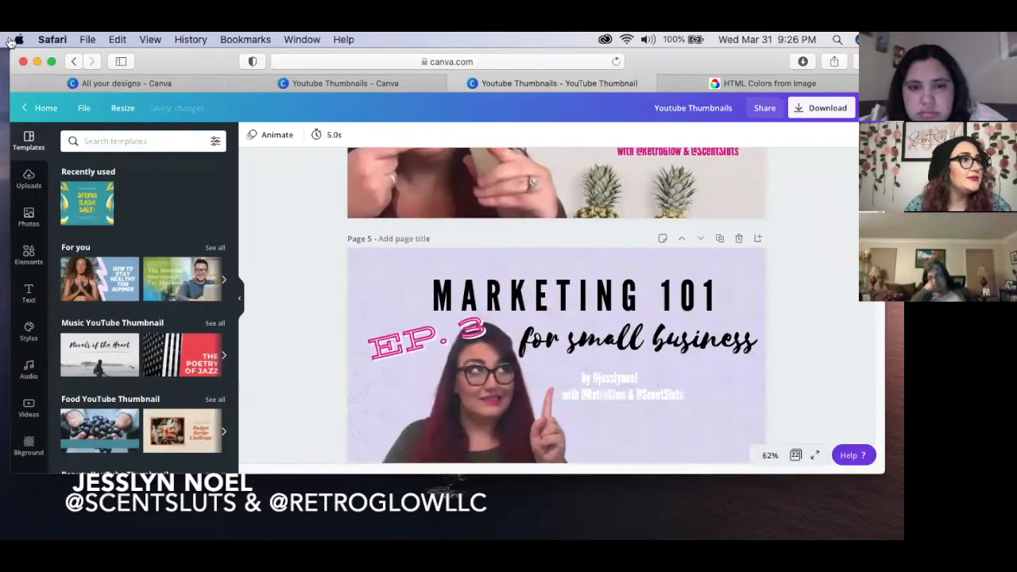
- Return to the folders list, open the Website folder and look through the pages of its Website design
click(74, 63)
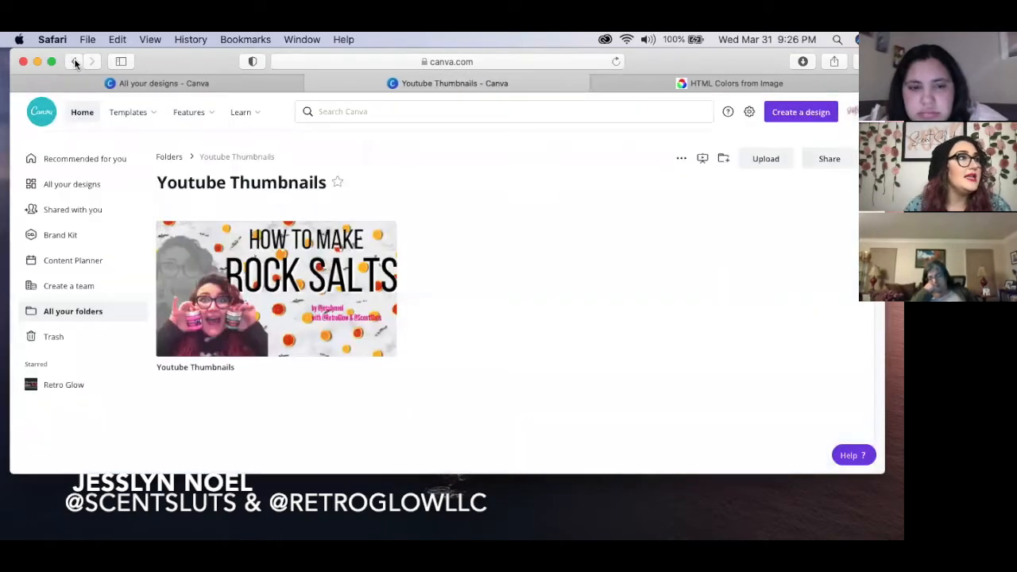
click(74, 62)
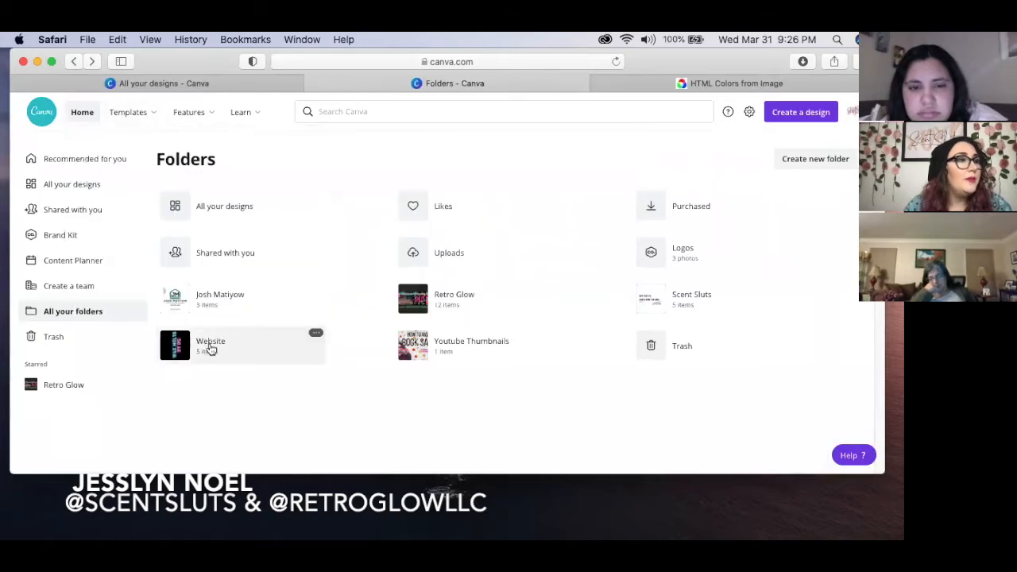
click(211, 347)
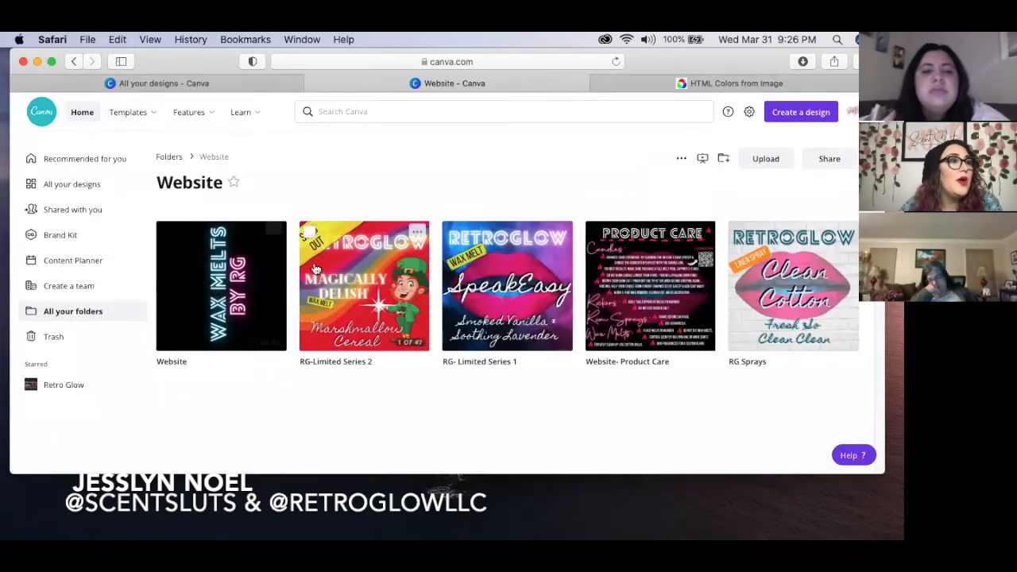
click(214, 308)
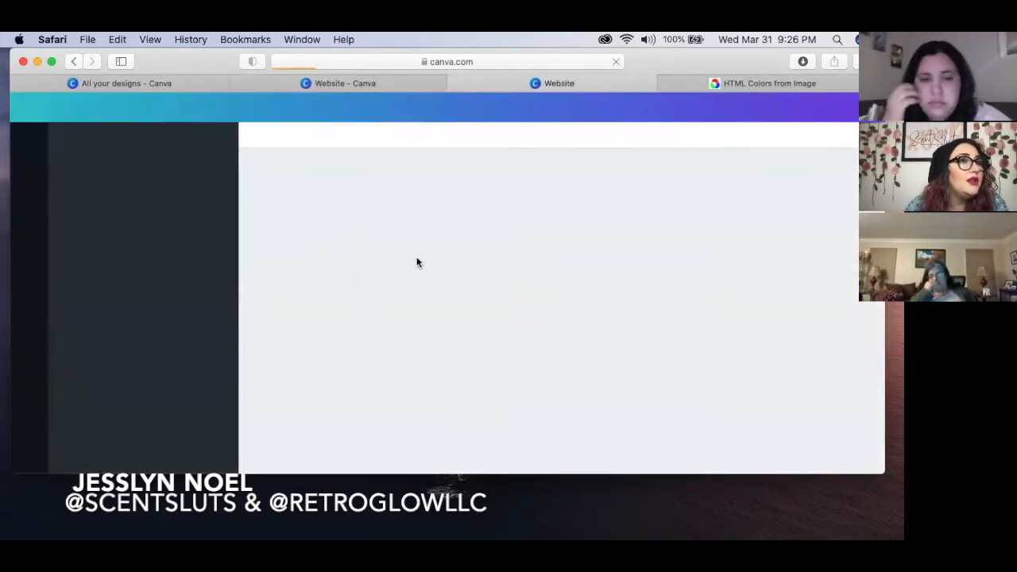
scroll(540, 289, down, 4)
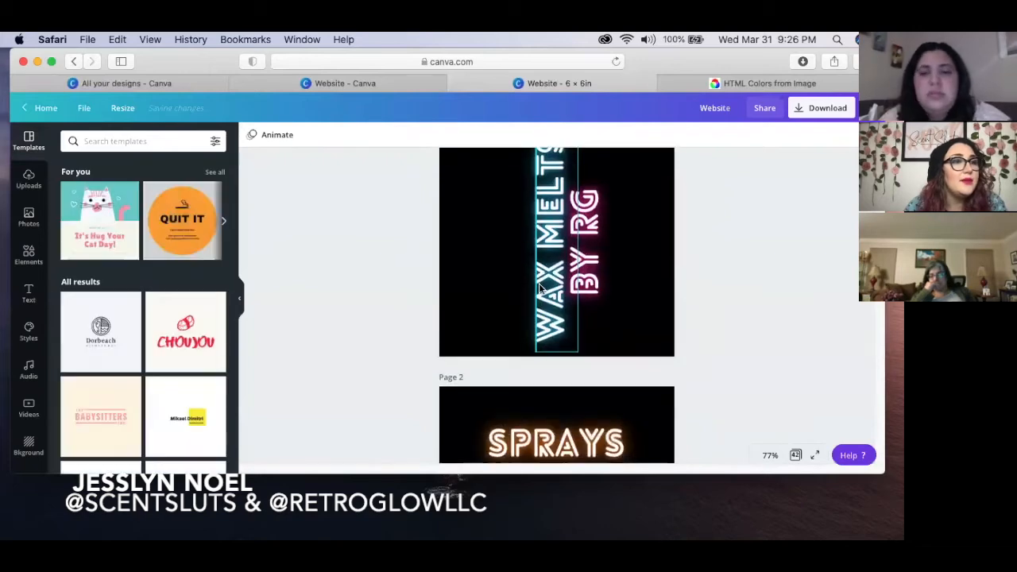
- Replace the "LUXURY CANDLES" heading on page 6 with "CAR FRESHNER" on two lines
scroll(539, 289, down, 2)
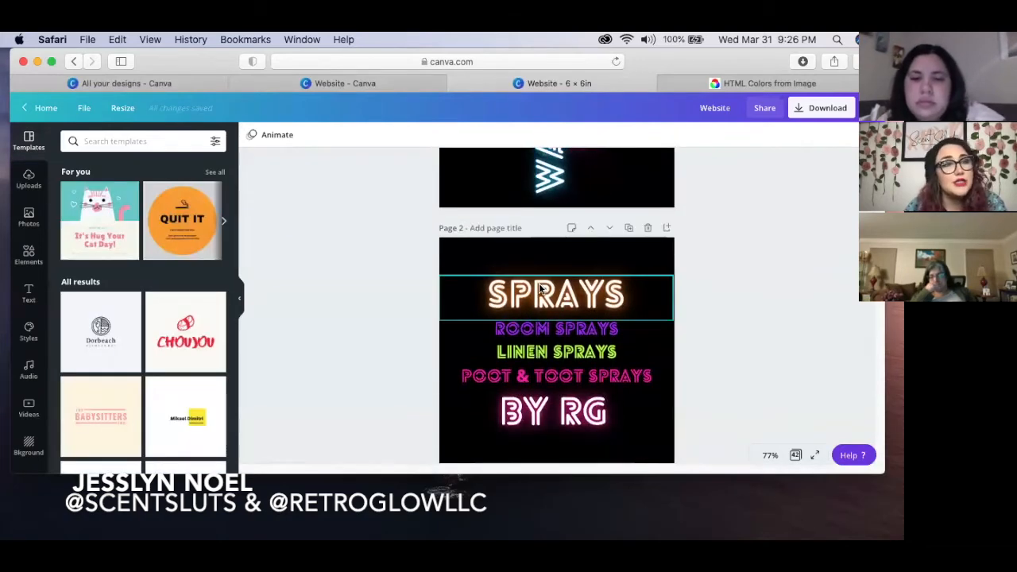
scroll(540, 289, down, 8)
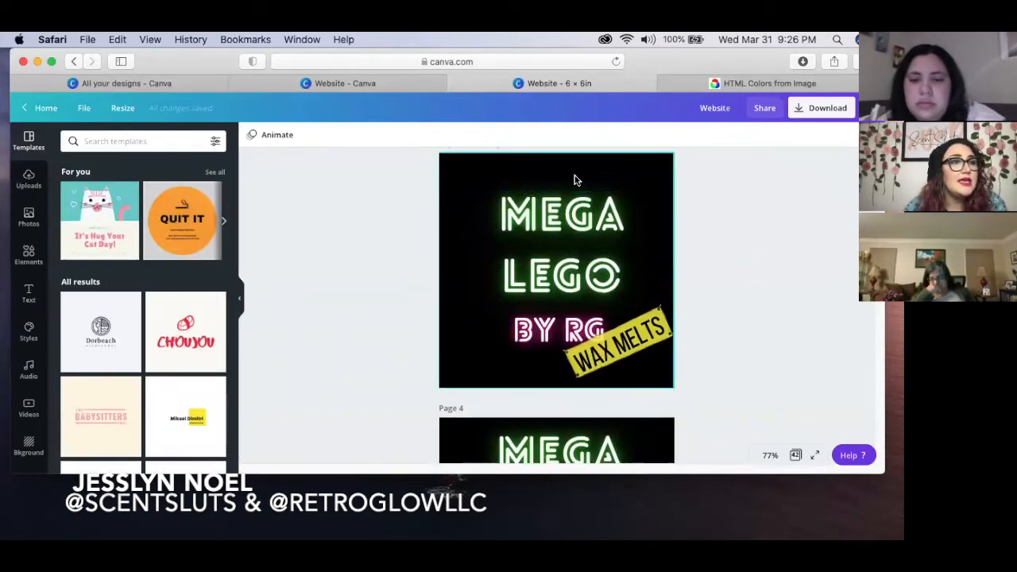
scroll(472, 312, down, 4)
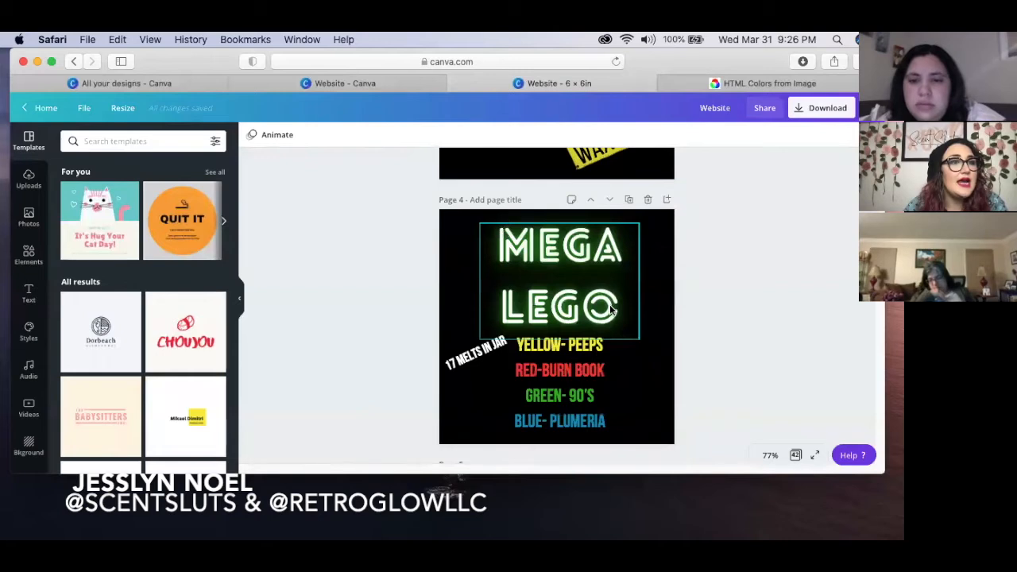
scroll(611, 308, down, 2)
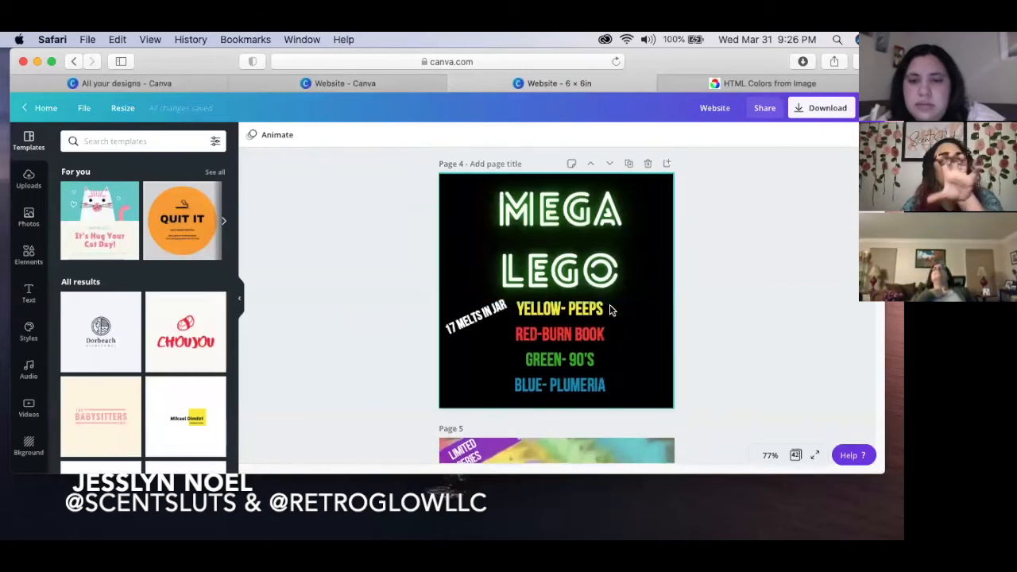
scroll(610, 307, down, 10)
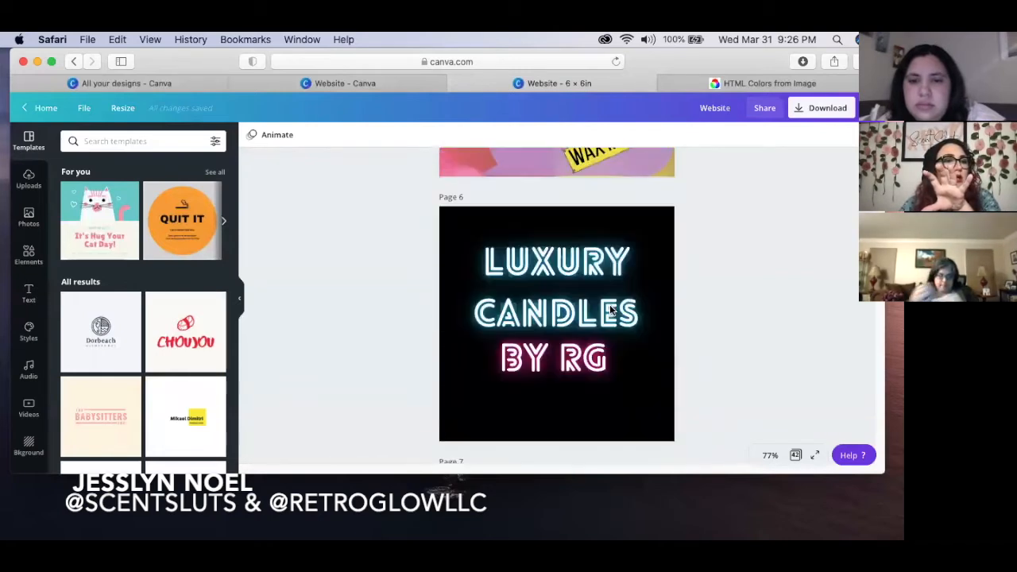
scroll(610, 305, down, 2)
click(555, 228)
double_click(555, 228)
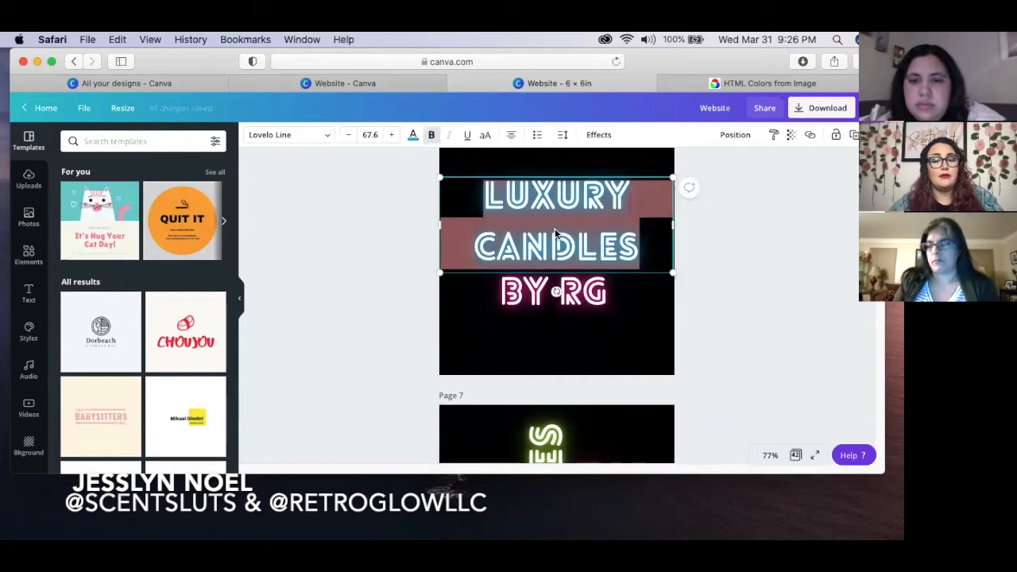
text(CAR)
key(Return)
text(FRESHNER)
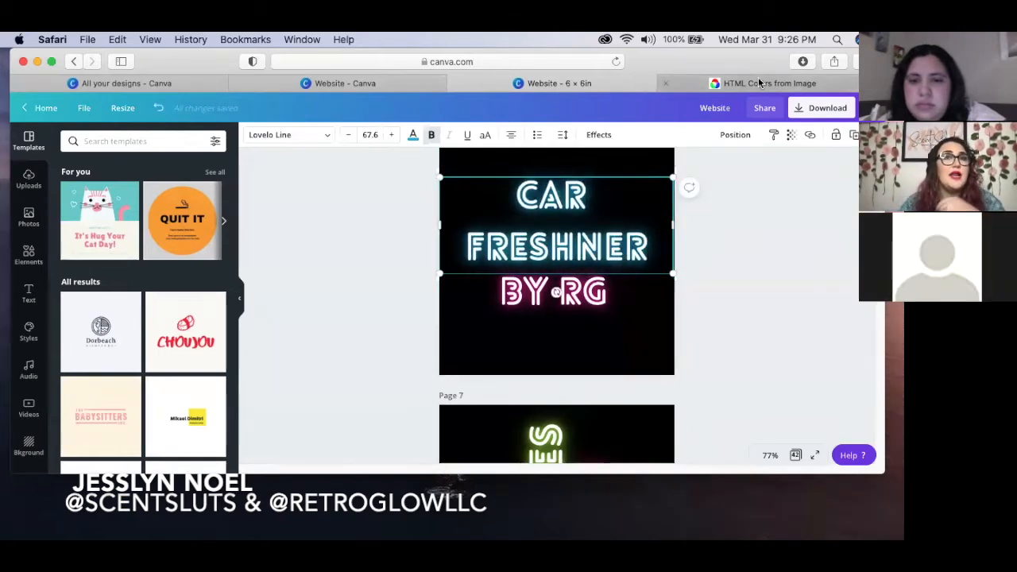
- Review the file types available for downloading the design, then close the download options without downloading
click(820, 109)
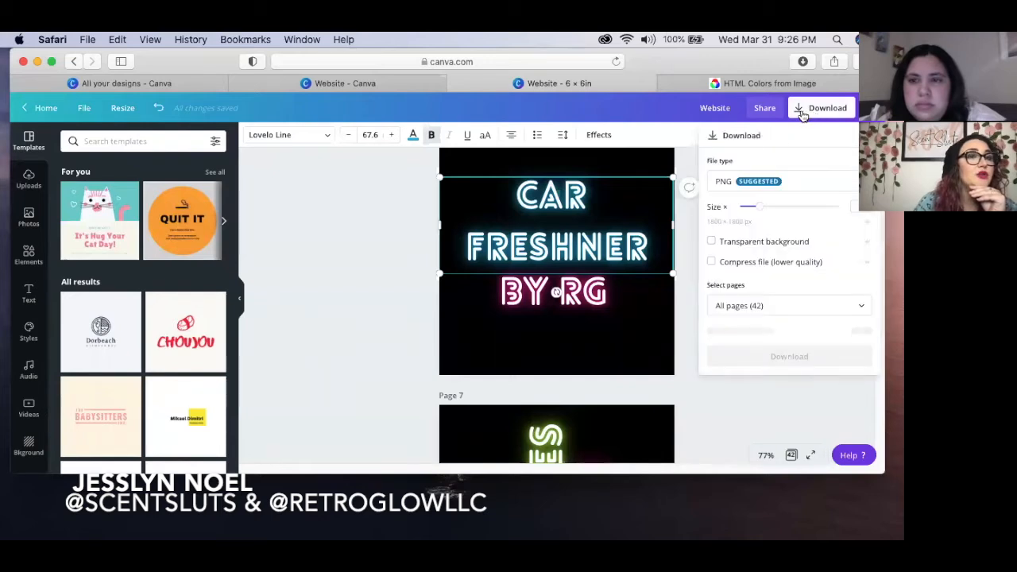
click(728, 184)
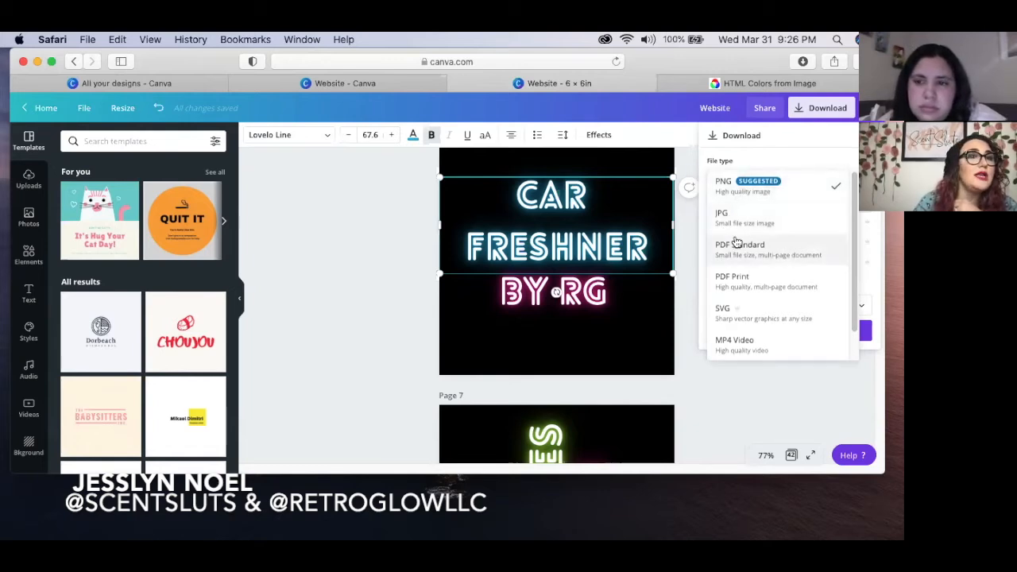
scroll(735, 249, down, 1)
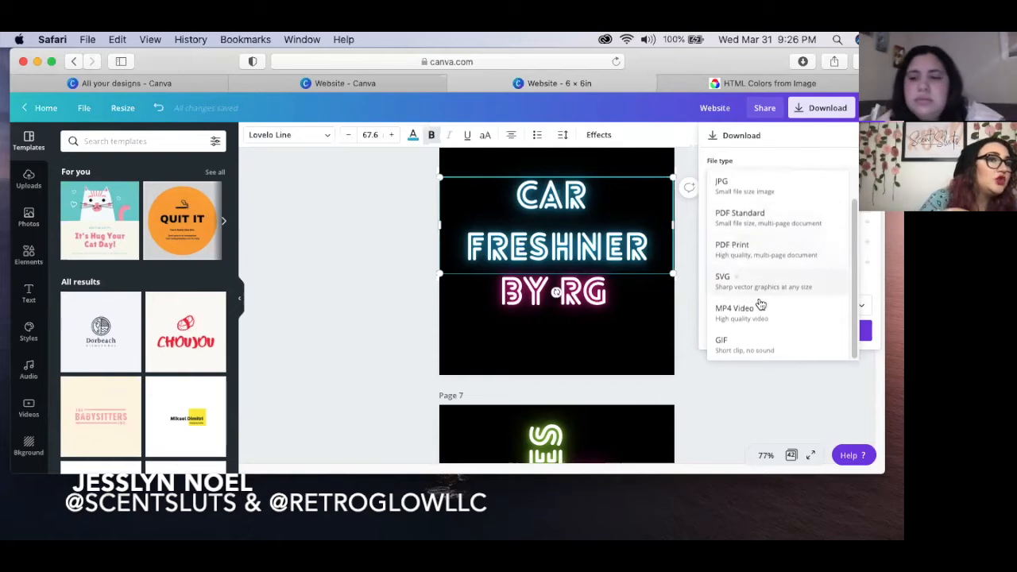
click(713, 360)
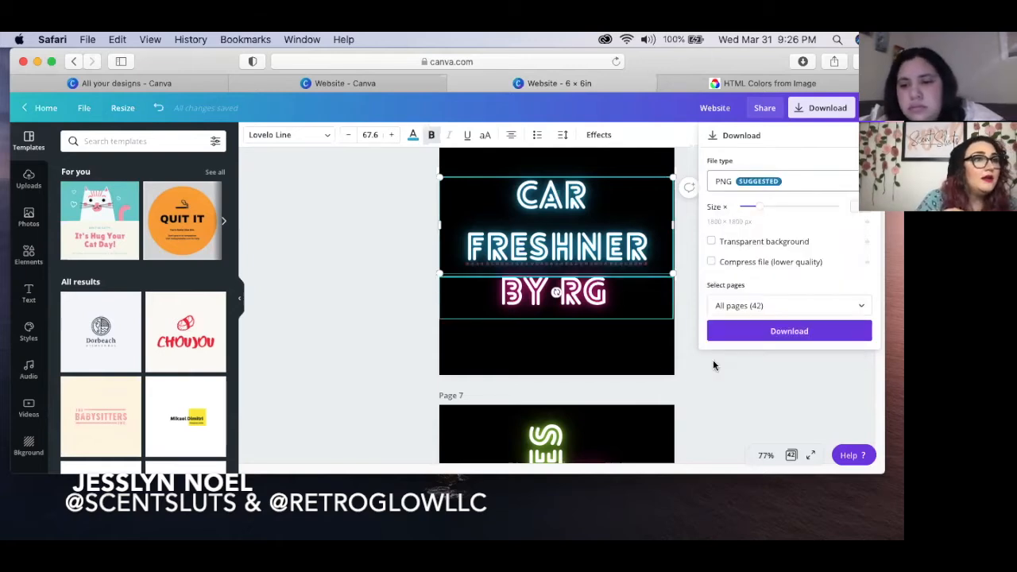
click(726, 404)
- Move the "CAR FRESHNER" text slightly right and down on page 6 and deselect it
drag(570, 219, 579, 222)
mouse_move(567, 294)
mouse_down()
mouse_move(579, 292)
mouse_move(557, 292)
mouse_move(567, 286)
mouse_up()
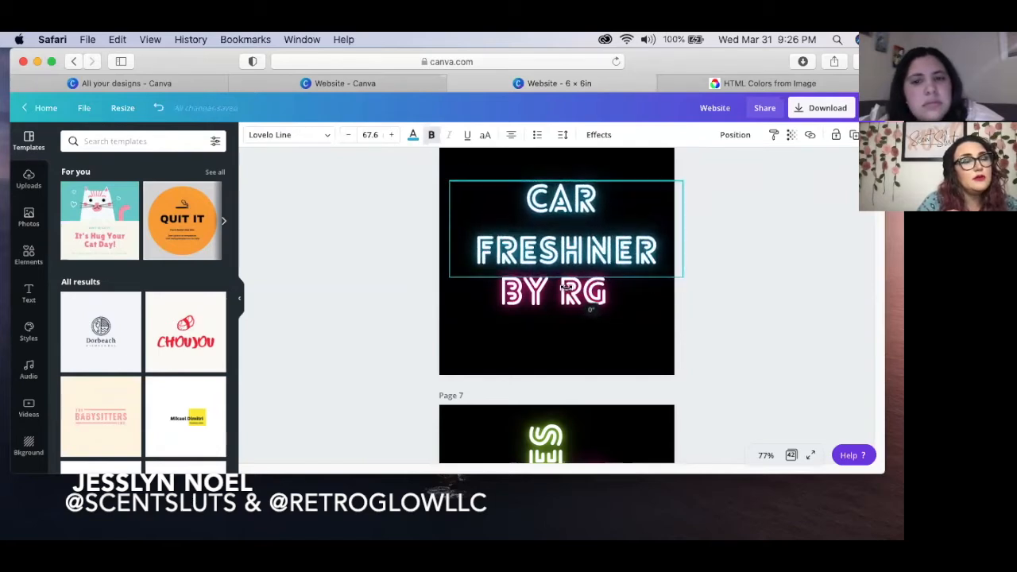
click(381, 243)
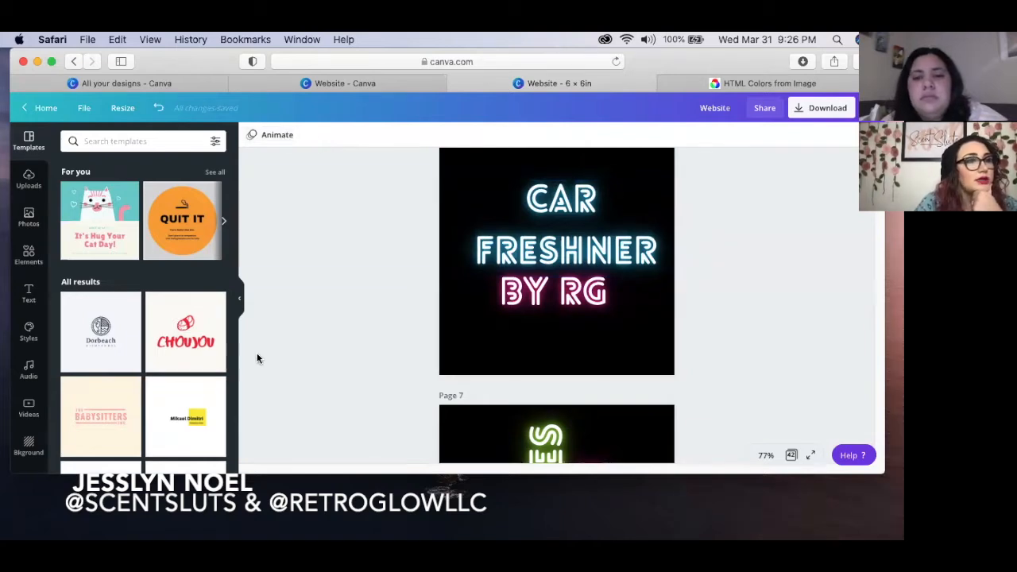
- Try the Stomp page animation on page 6, reset it to None, and apply Block
click(263, 134)
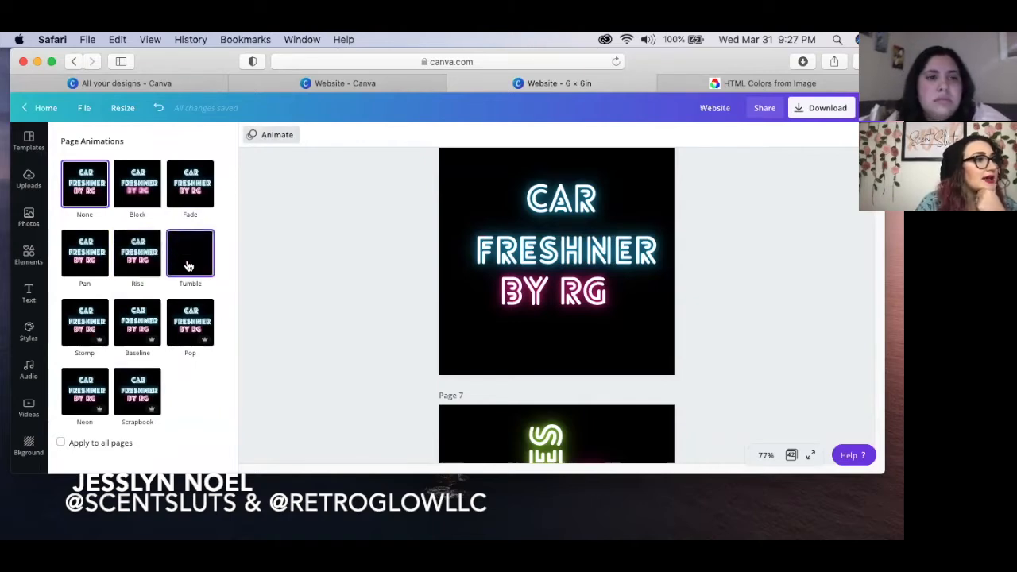
click(105, 339)
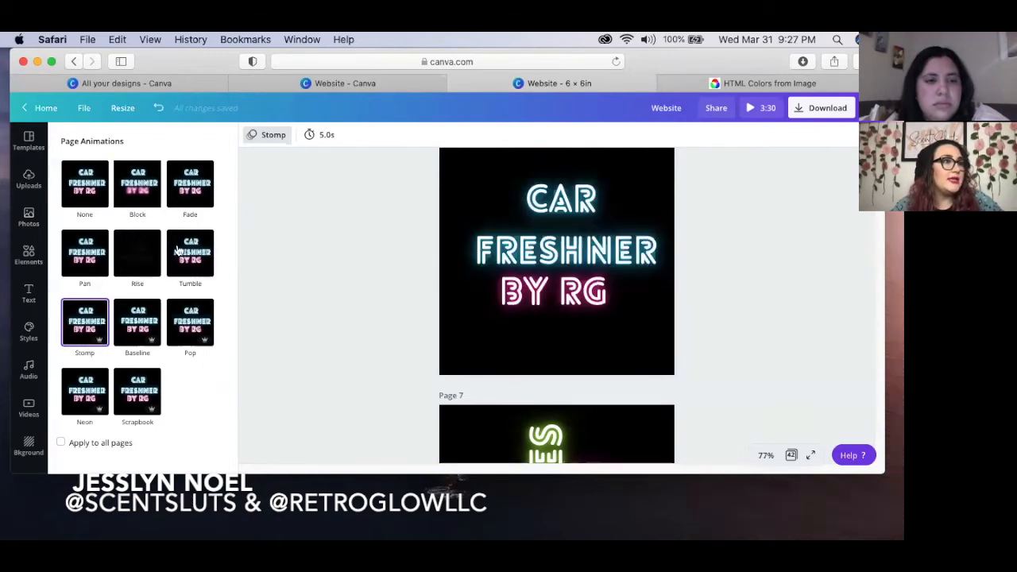
click(85, 184)
click(156, 188)
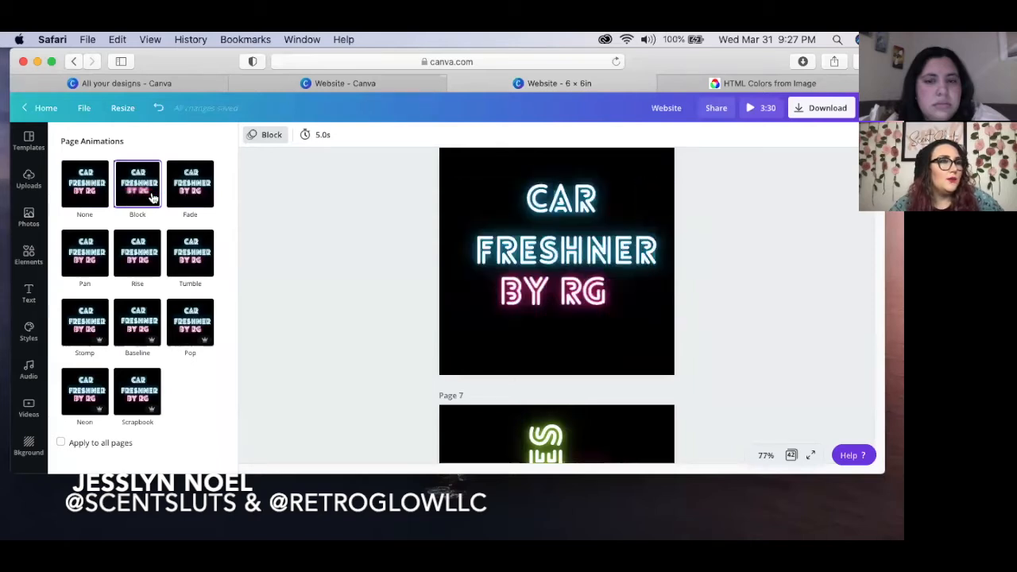
click(306, 306)
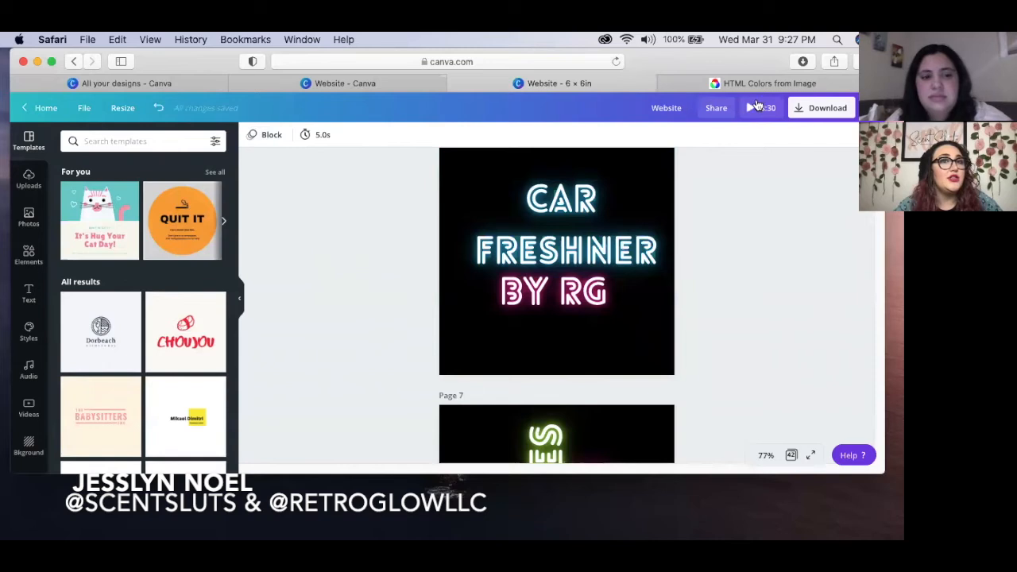
- Review the download file types for the animated design, including MP4 Video and GIF, without downloading
click(814, 116)
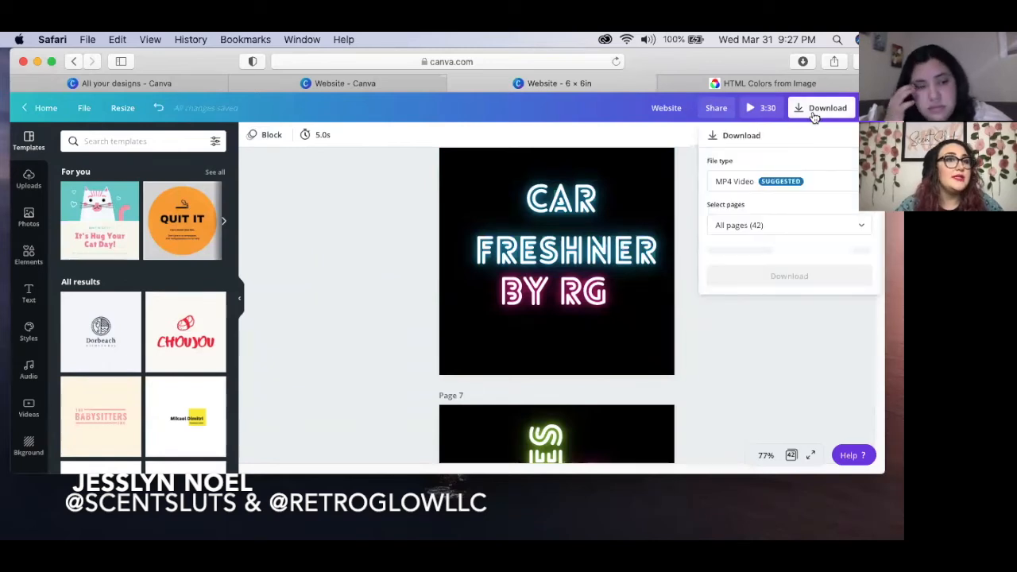
click(792, 182)
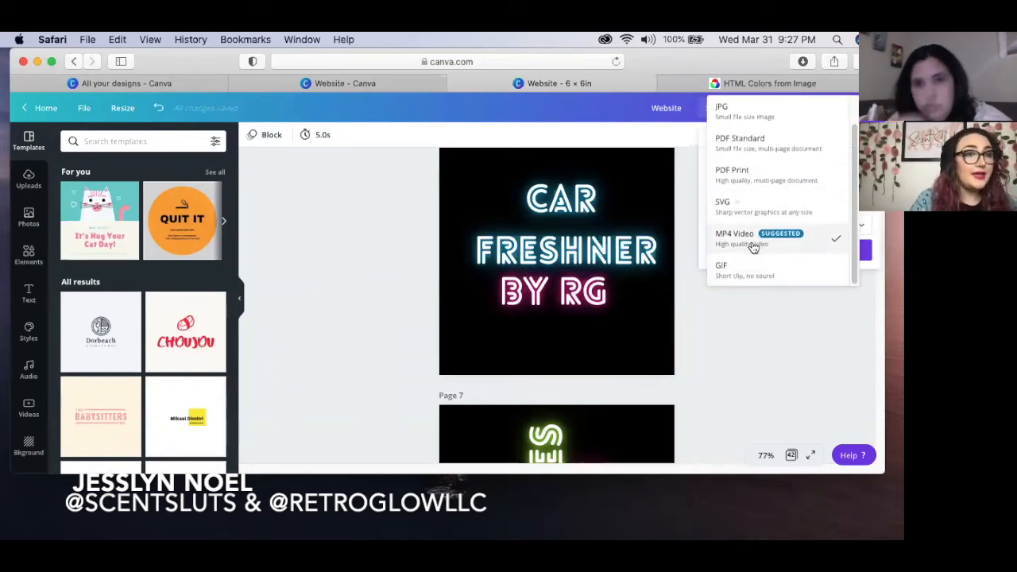
click(727, 306)
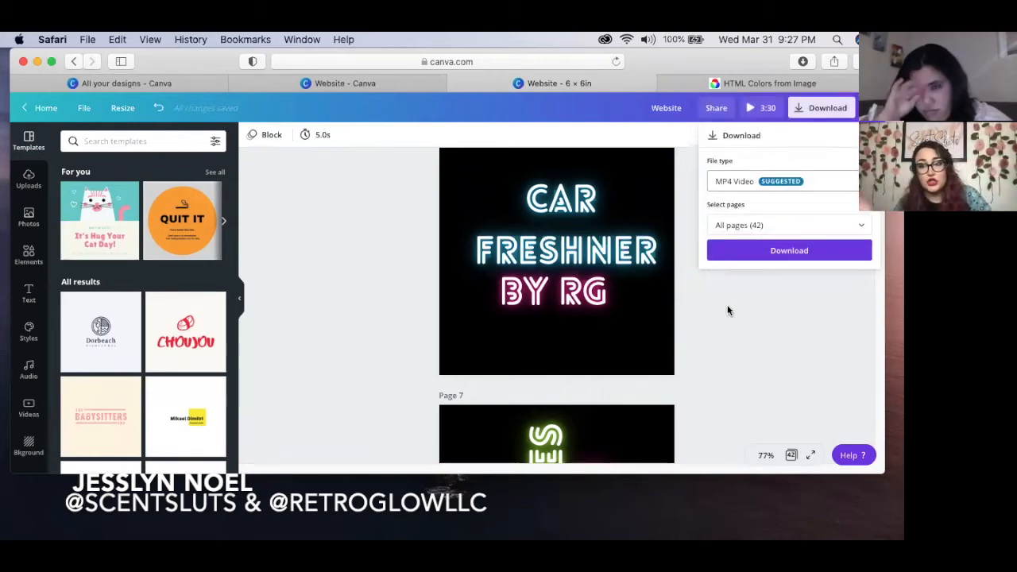
- Align the "CAR FRESHNER" text horizontally to the center of the page
click(556, 226)
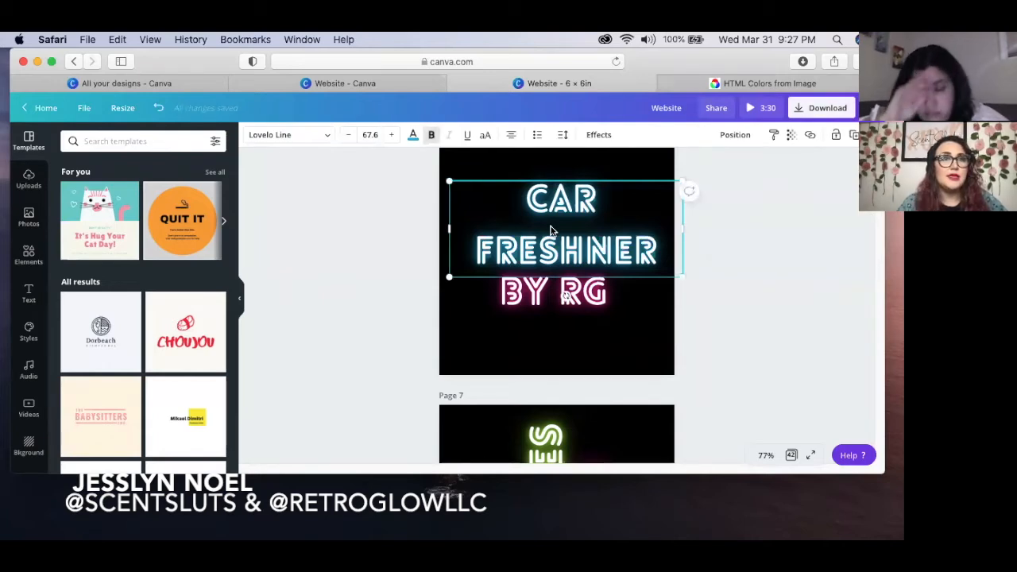
click(735, 135)
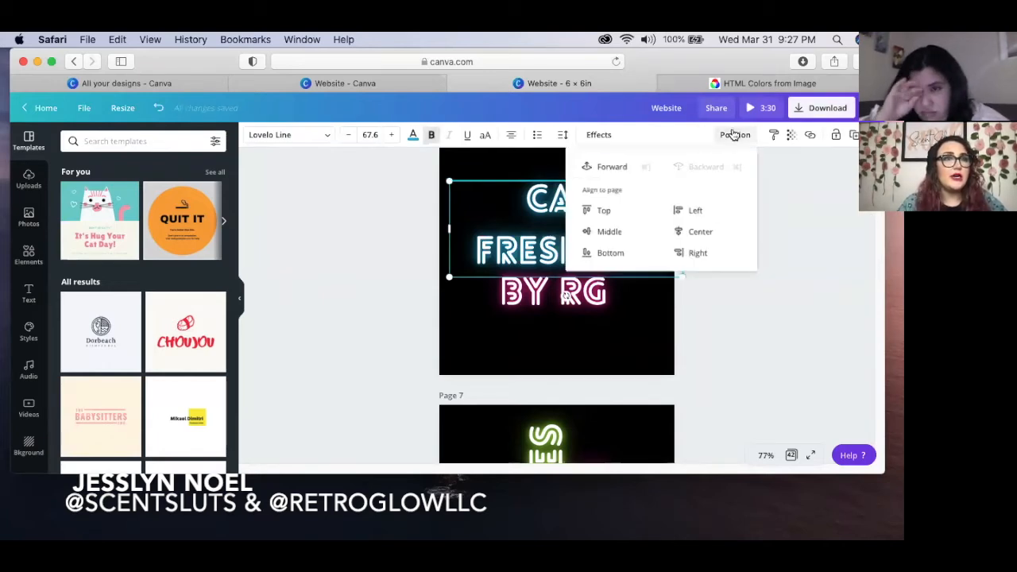
click(702, 232)
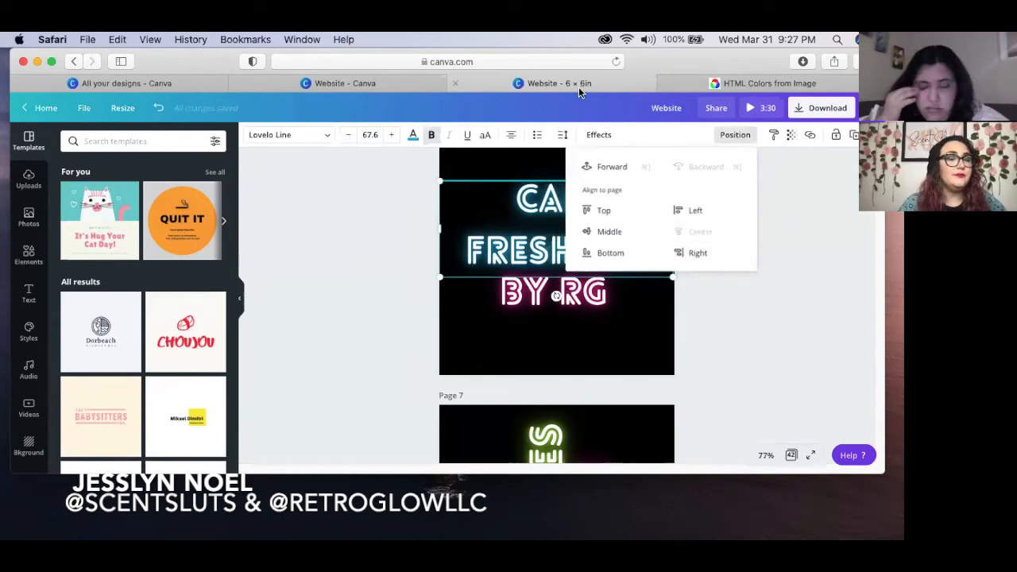
- Try aligning the "CAR FRESHNER" text to the vertical middle of the page, and undo that alignment
click(604, 237)
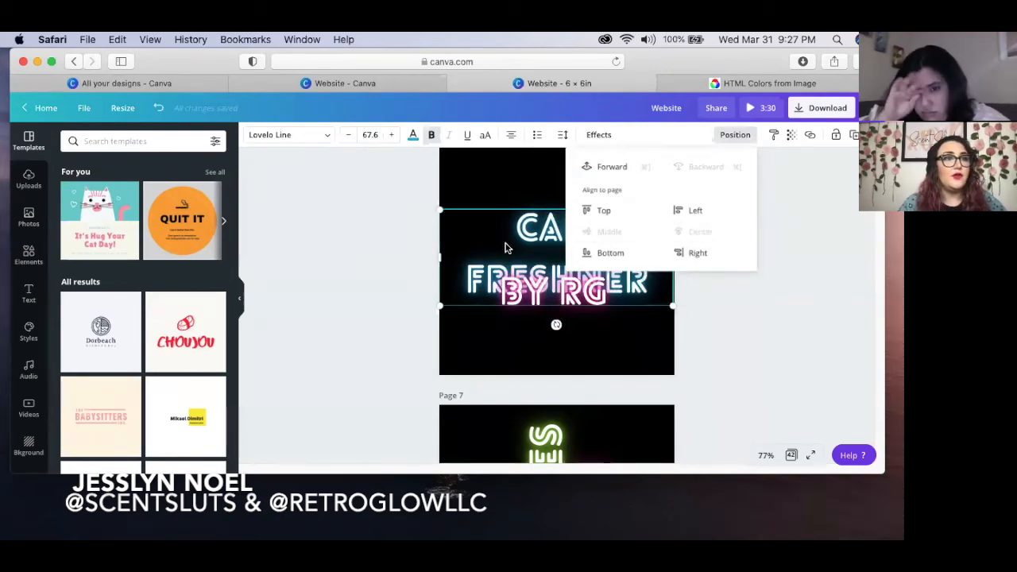
click(713, 324)
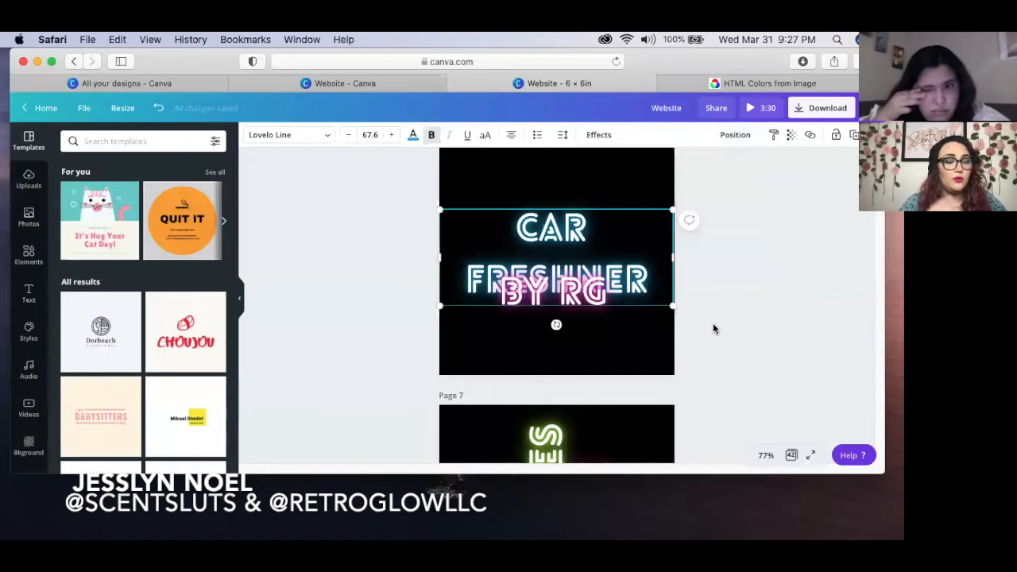
key(super+z)
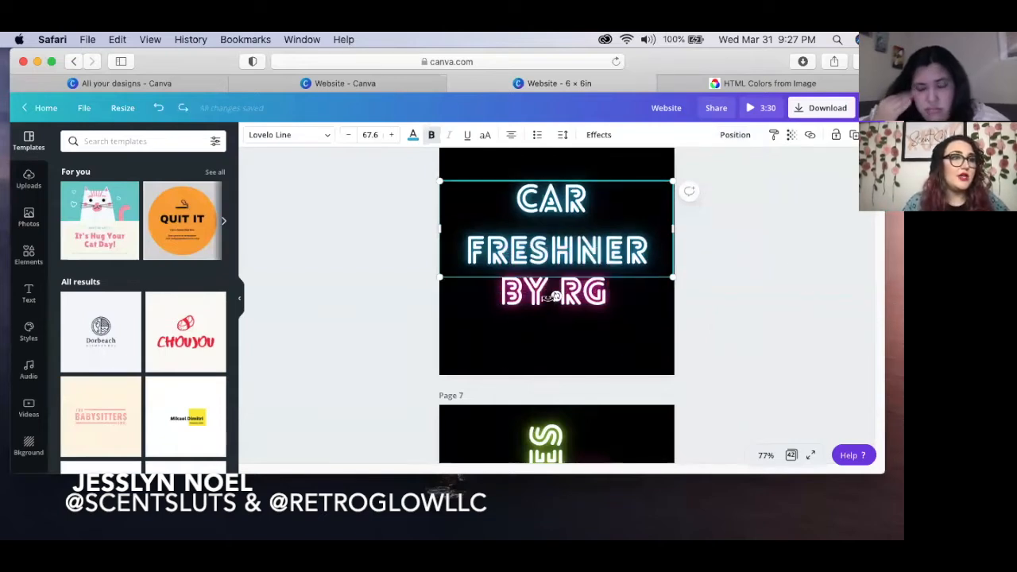
- View the layering and page alignment options for the "BY RG" text without changing its position
click(490, 295)
click(735, 135)
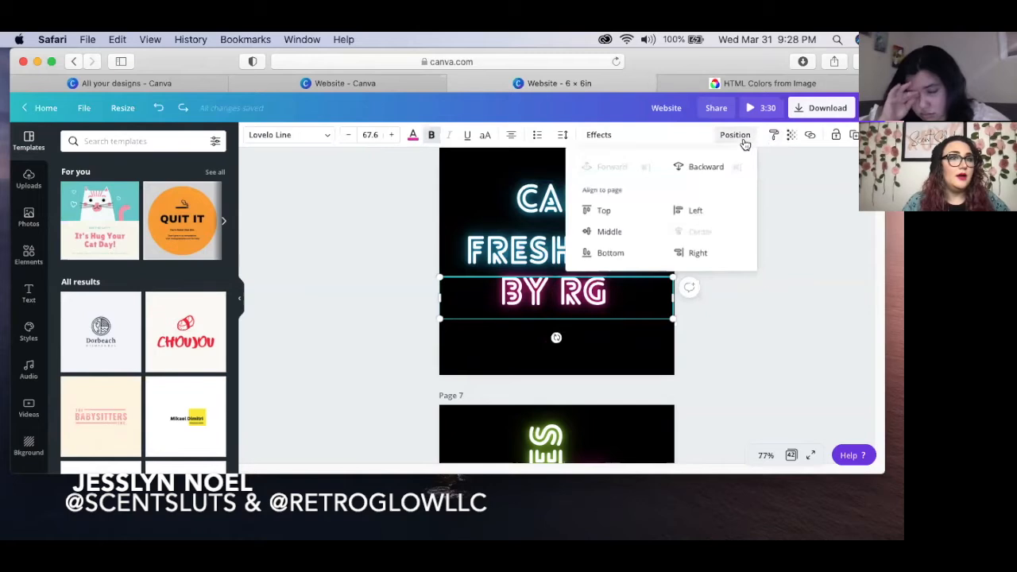
click(837, 248)
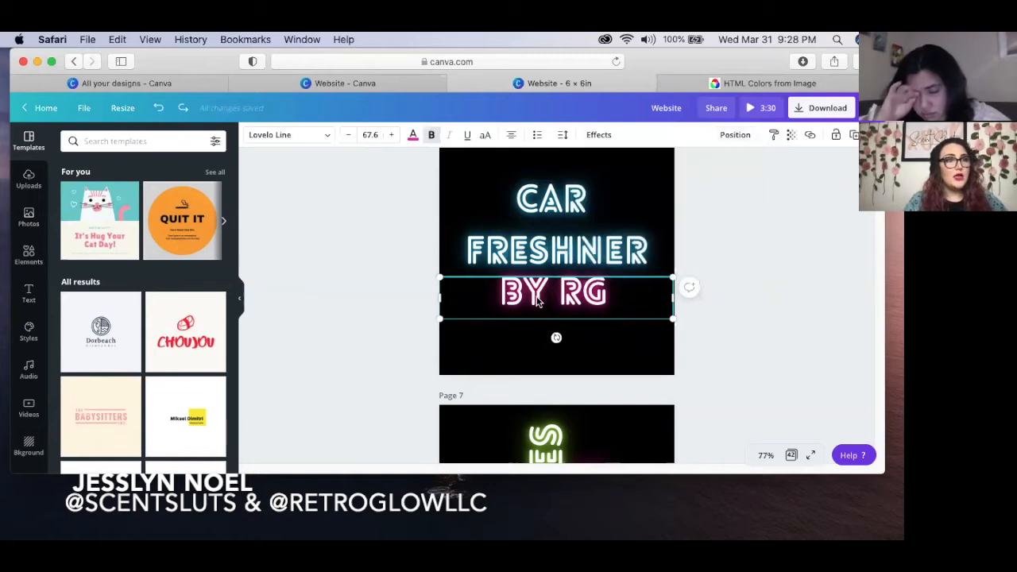
- Search the photo library for "kips"
scroll(579, 411, down, 1)
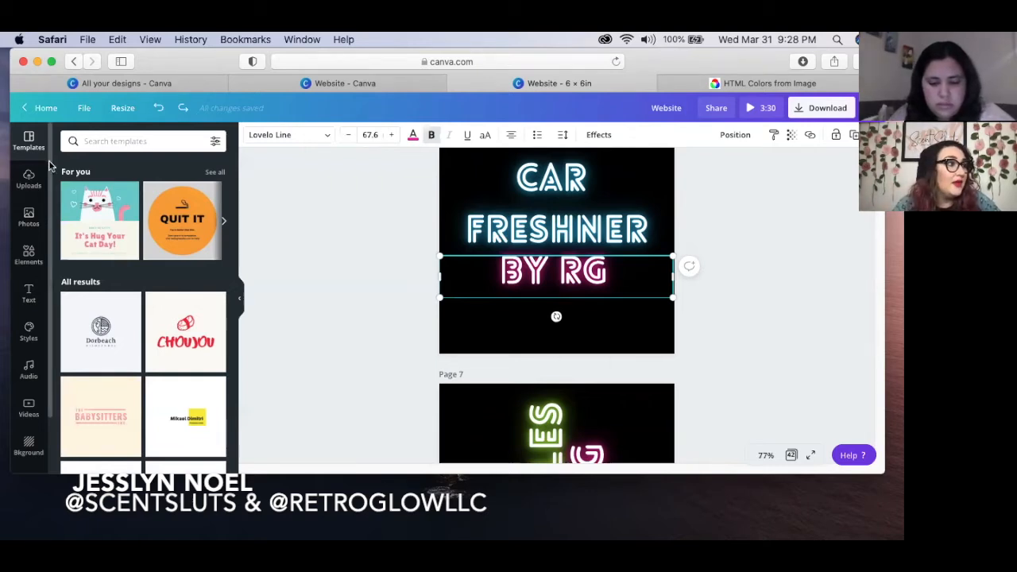
click(29, 216)
click(126, 141)
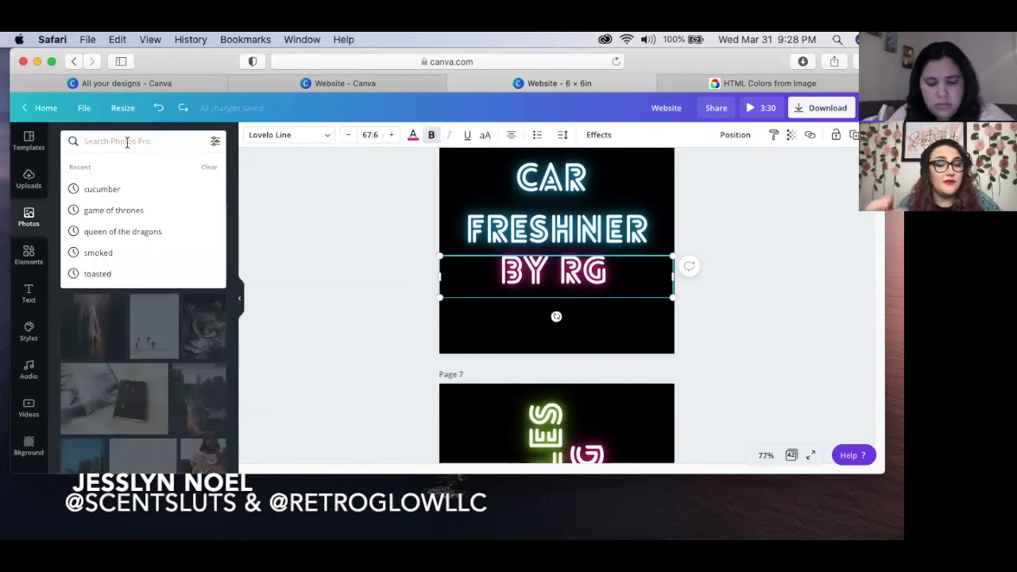
text(kips)
key(Return)
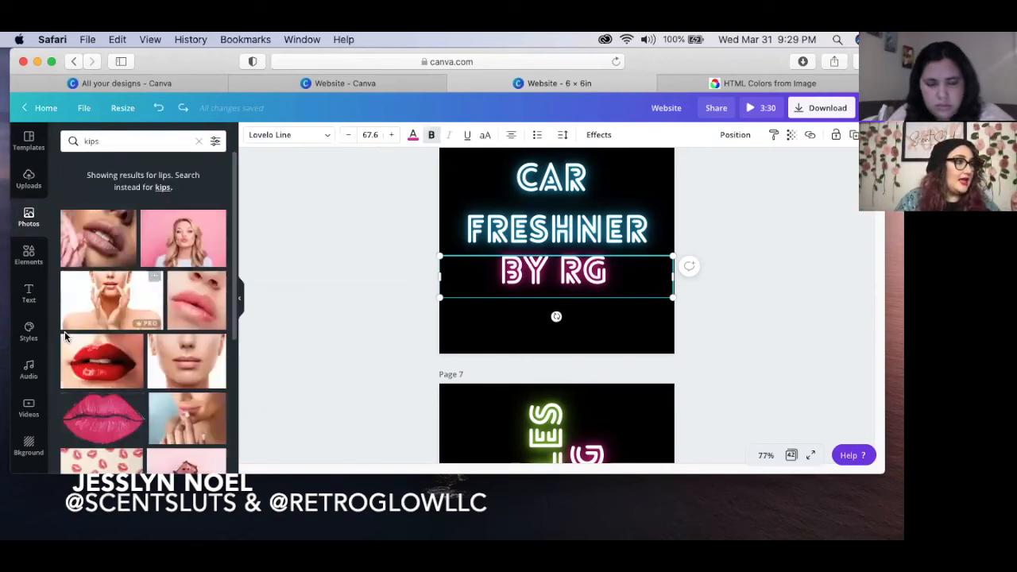
- Show the uploaded images and look over the pages below the "CAR FRESHNER" page
click(26, 181)
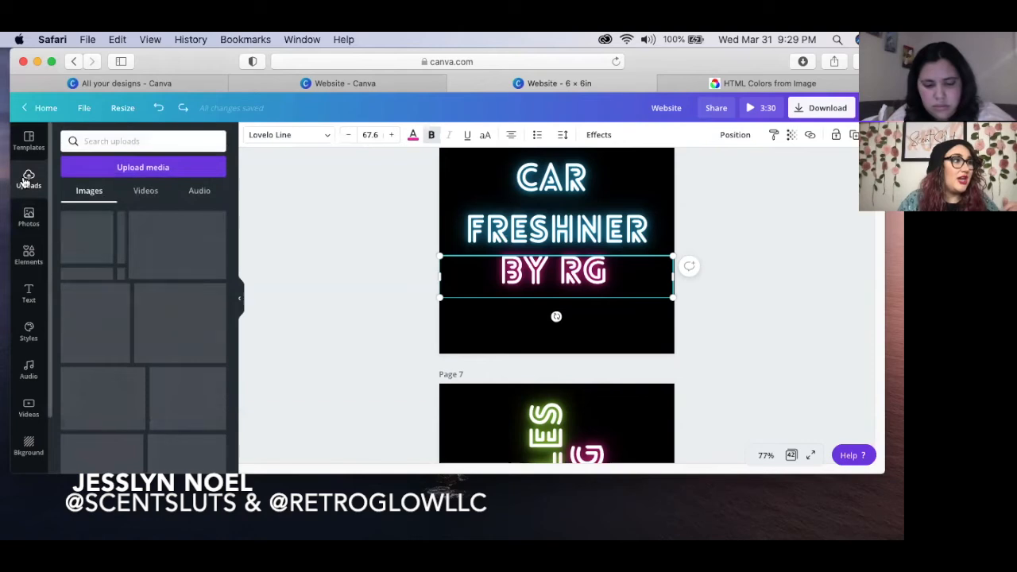
scroll(504, 284, down, 5)
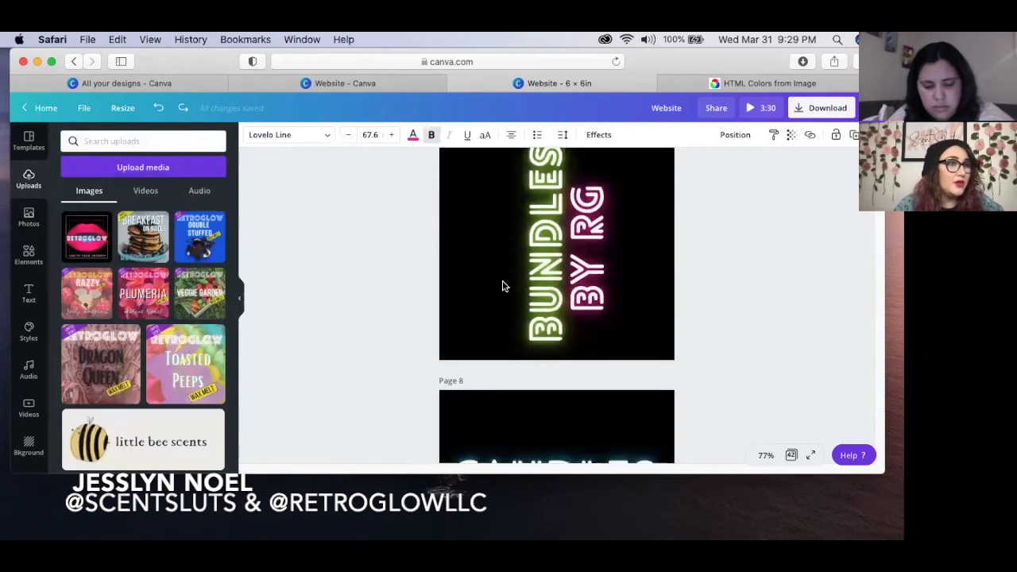
scroll(503, 285, up, 6)
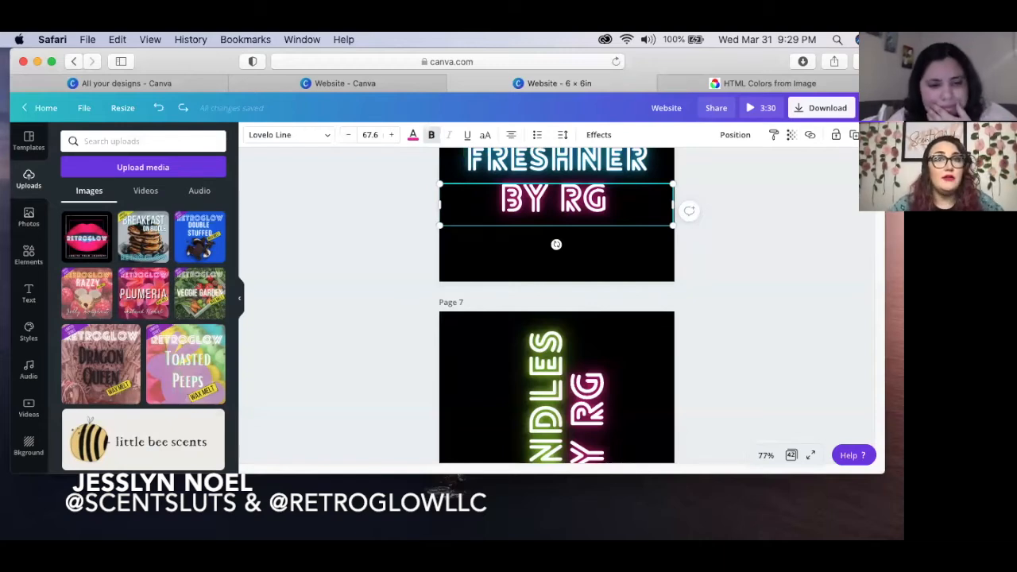
- Look through the publishing, sharing and print options available for the "CAR FRESHNER" design
click(870, 108)
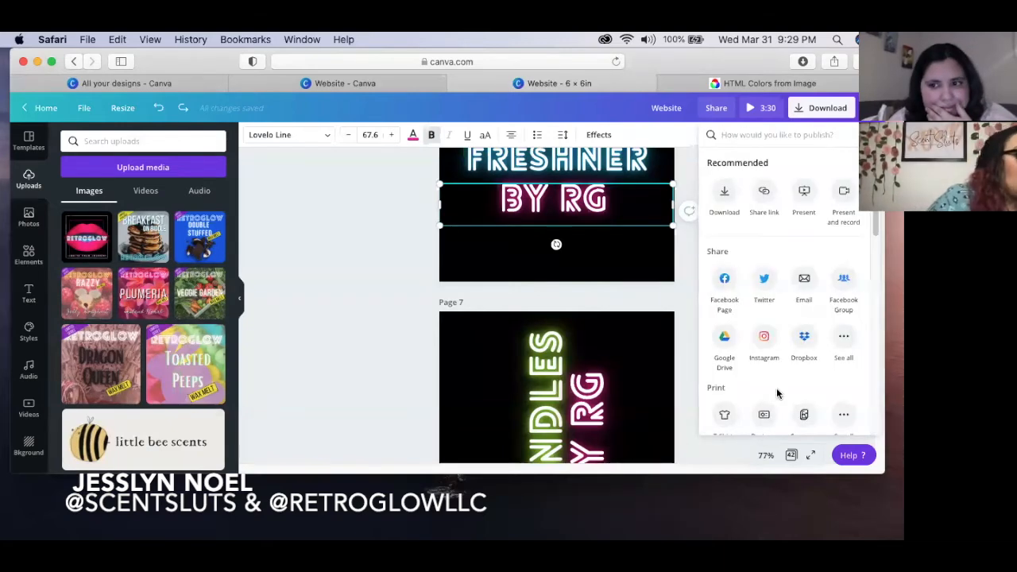
scroll(776, 389, down, 15)
scroll(778, 391, up, 15)
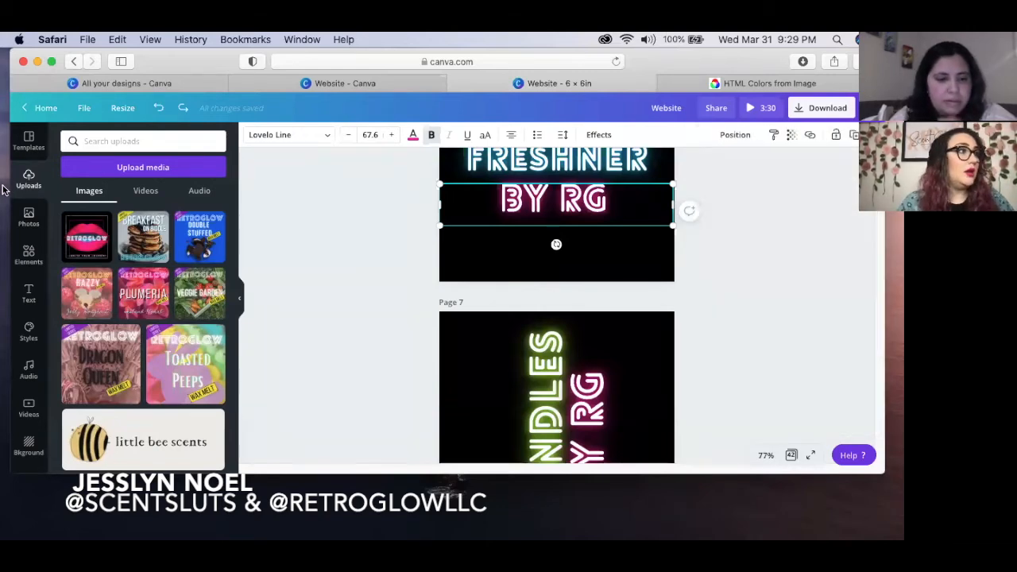
- Sign out of the current Canva account and log in through Google with a different account
click(38, 107)
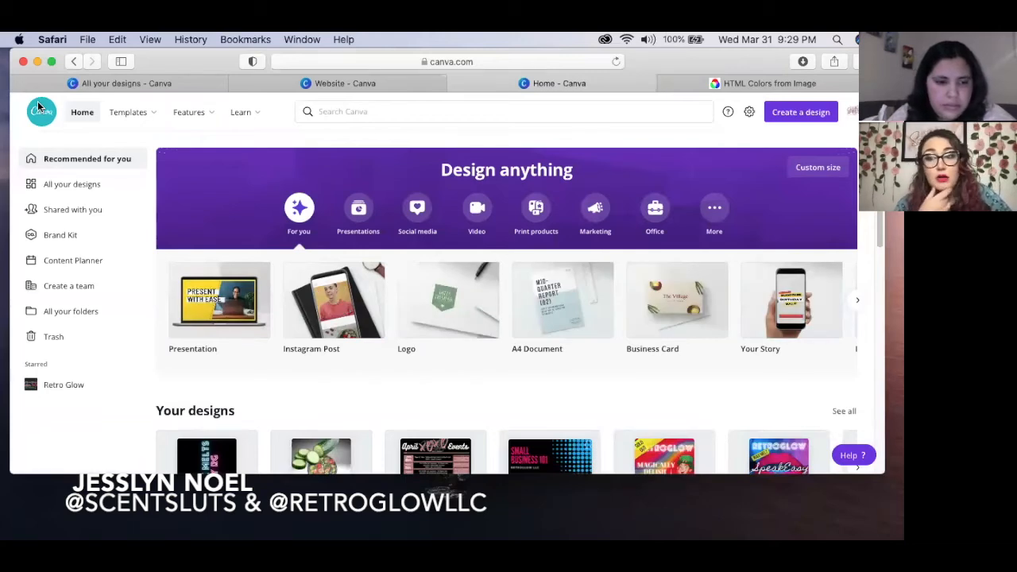
click(851, 112)
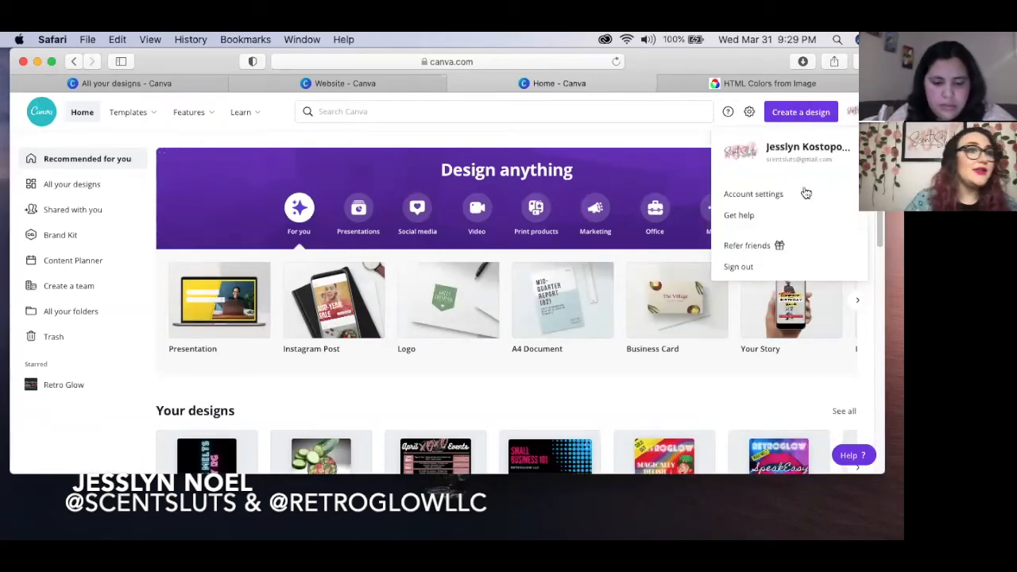
click(781, 264)
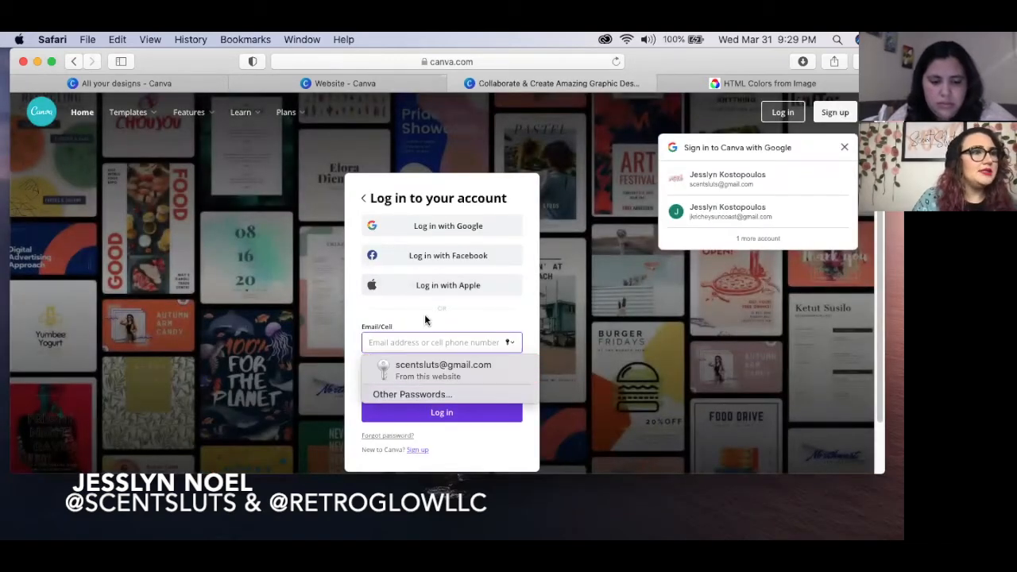
click(390, 316)
click(438, 229)
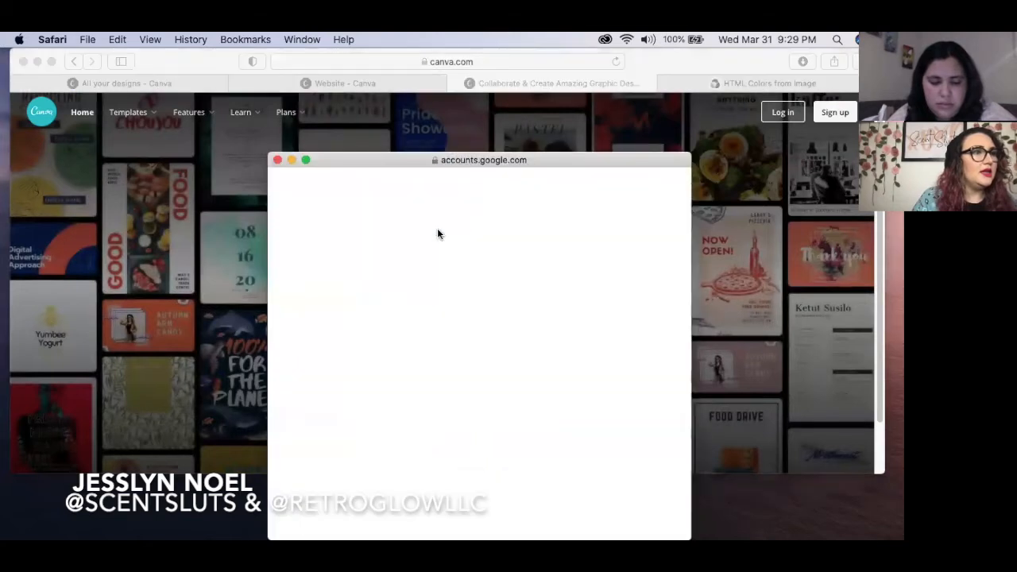
scroll(438, 294, down, 3)
click(372, 322)
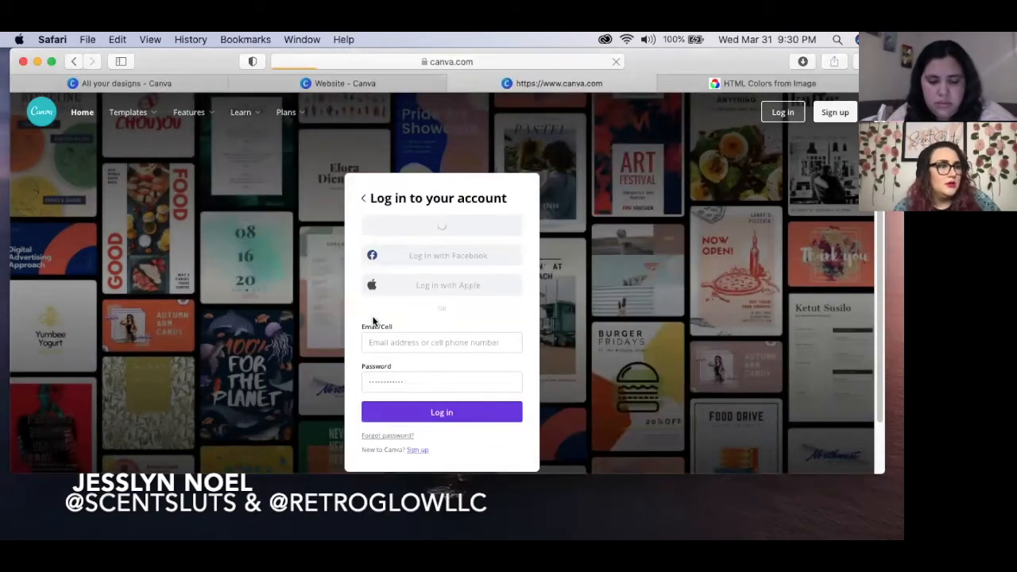
- Look over the free account's home page and its list of all designs
scroll(373, 322, down, 1)
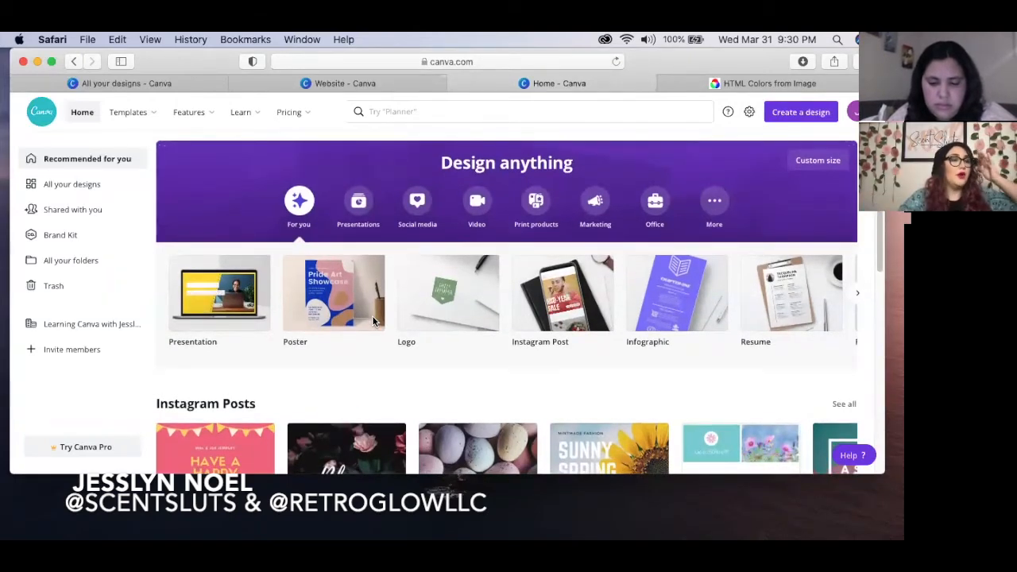
scroll(372, 322, down, 5)
scroll(373, 321, up, 10)
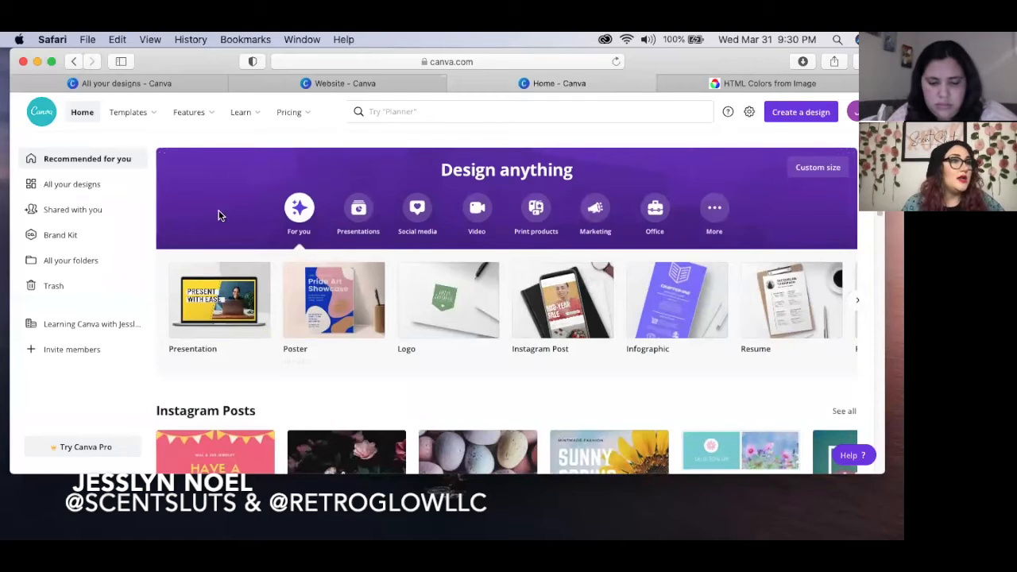
click(90, 184)
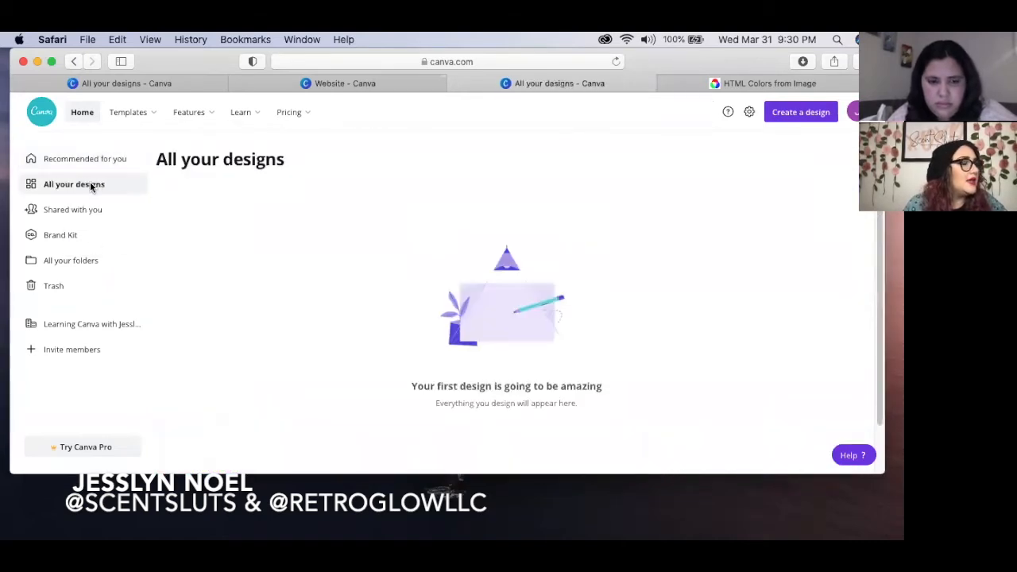
- View the Brand Kit page and its Canva Pro upgrade offer, and close the offer without subscribing
click(60, 232)
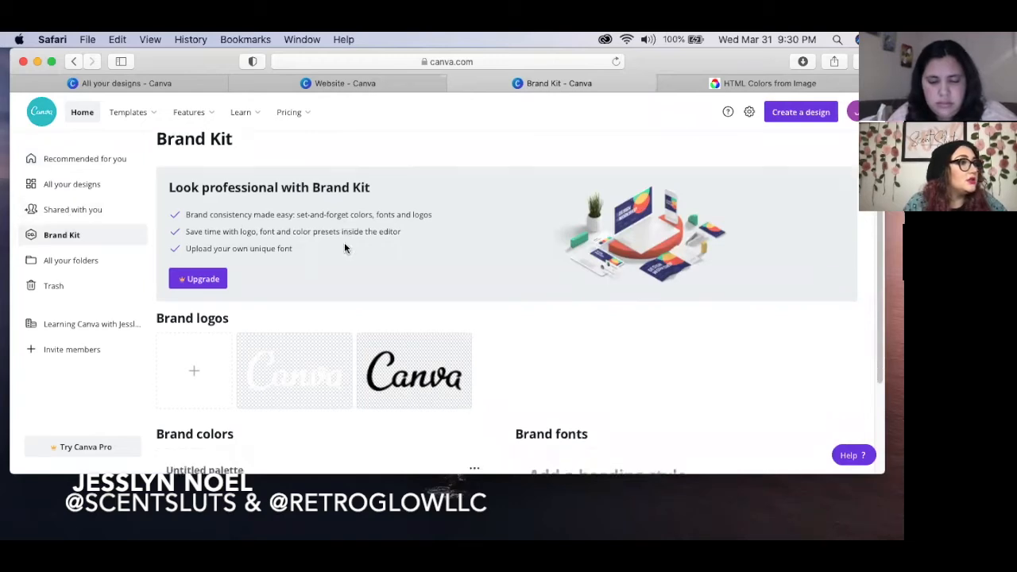
scroll(344, 242, down, 2)
click(190, 224)
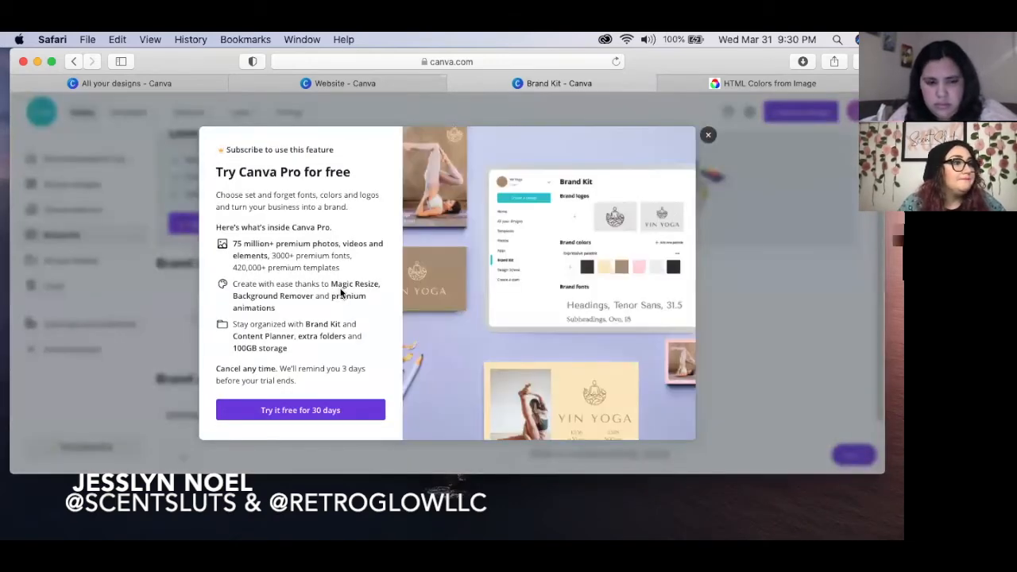
click(709, 134)
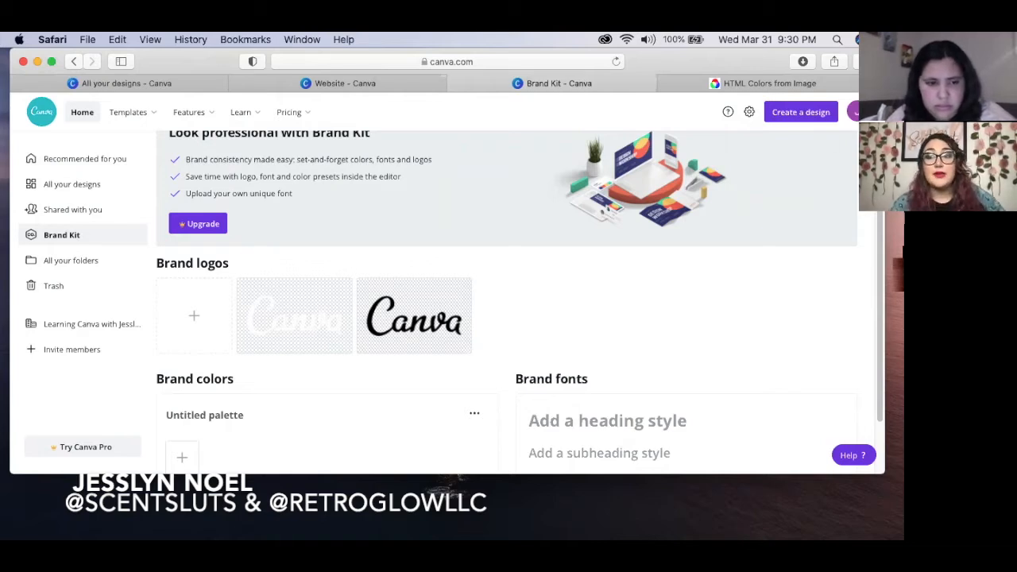
click(853, 112)
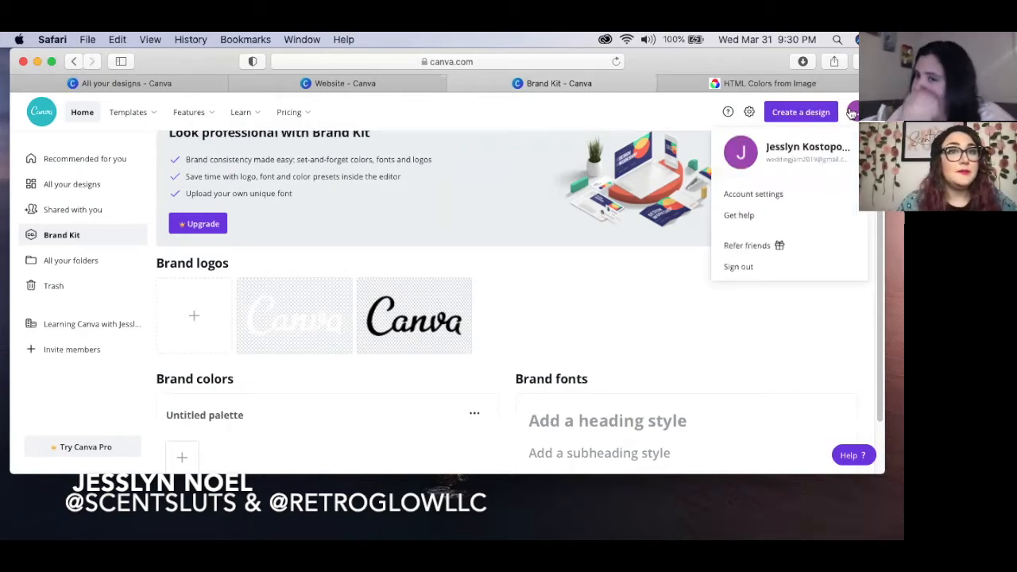
click(671, 200)
- Create a blank Instagram Post design and search its photo library for "fruit salad"
click(801, 112)
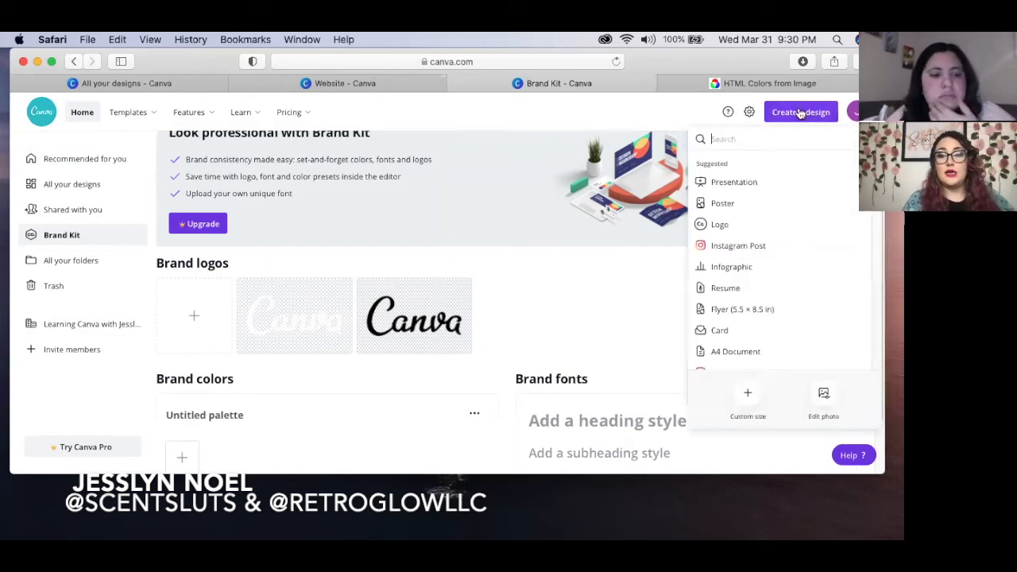
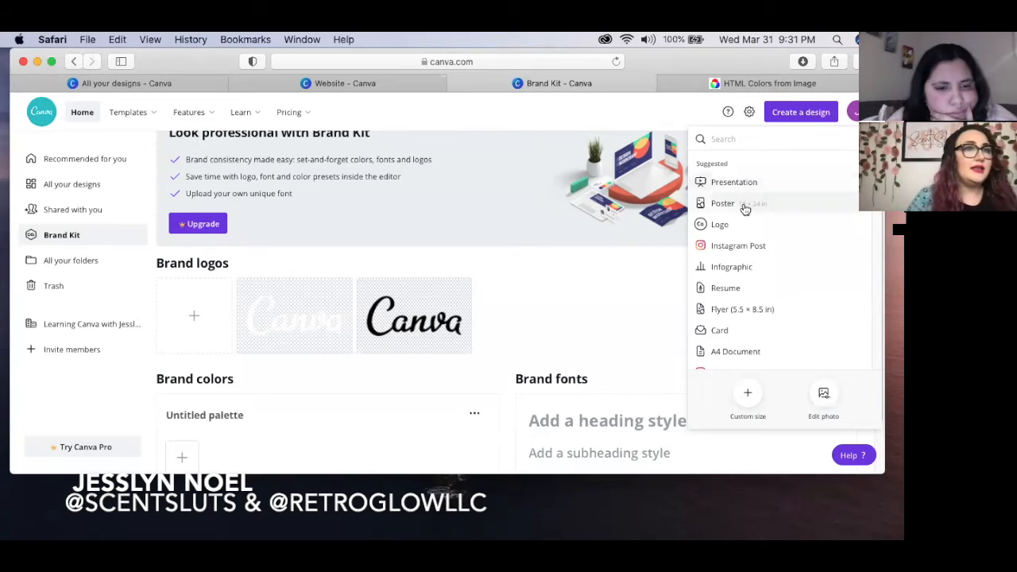
click(744, 245)
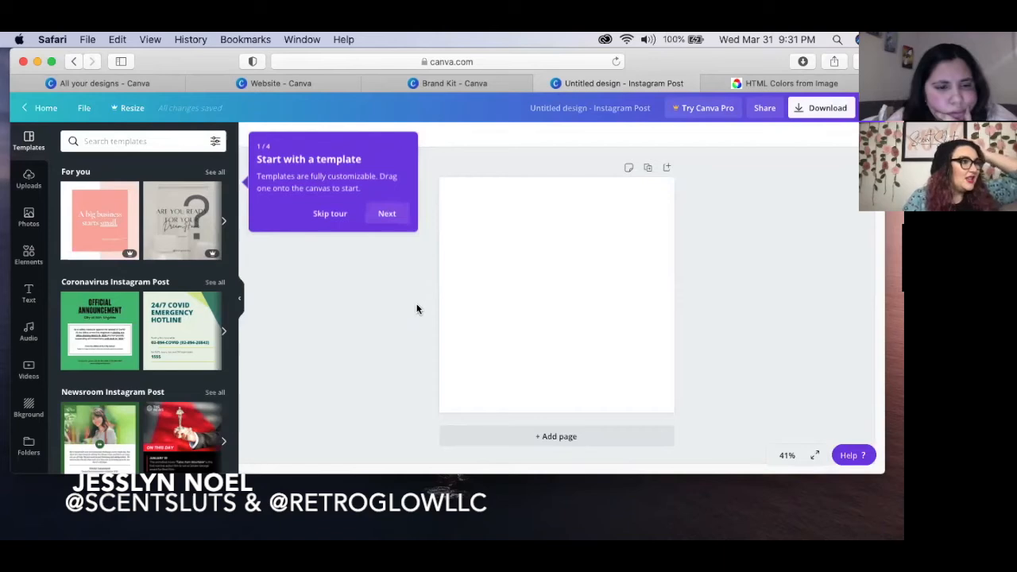
click(18, 210)
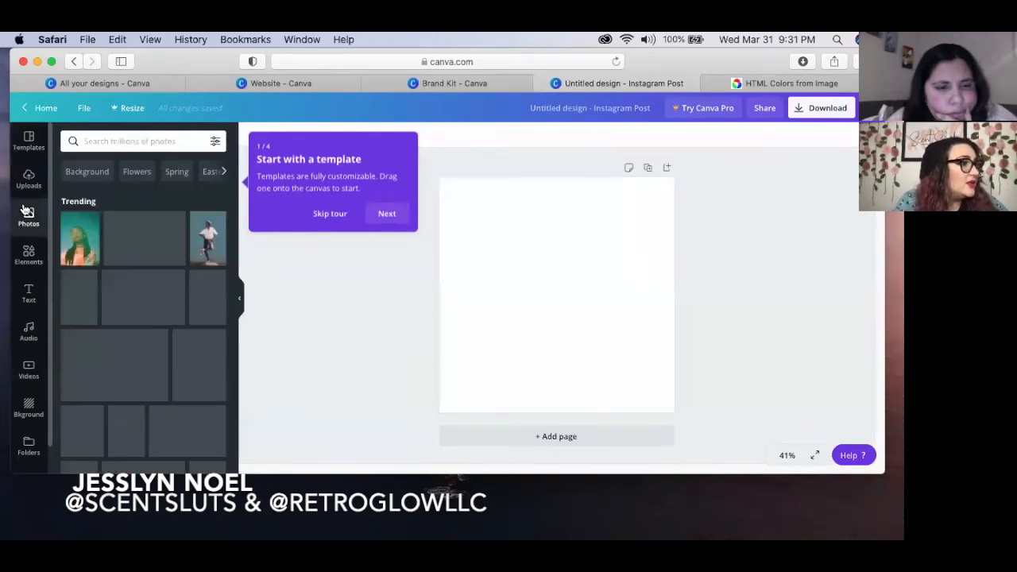
click(144, 140)
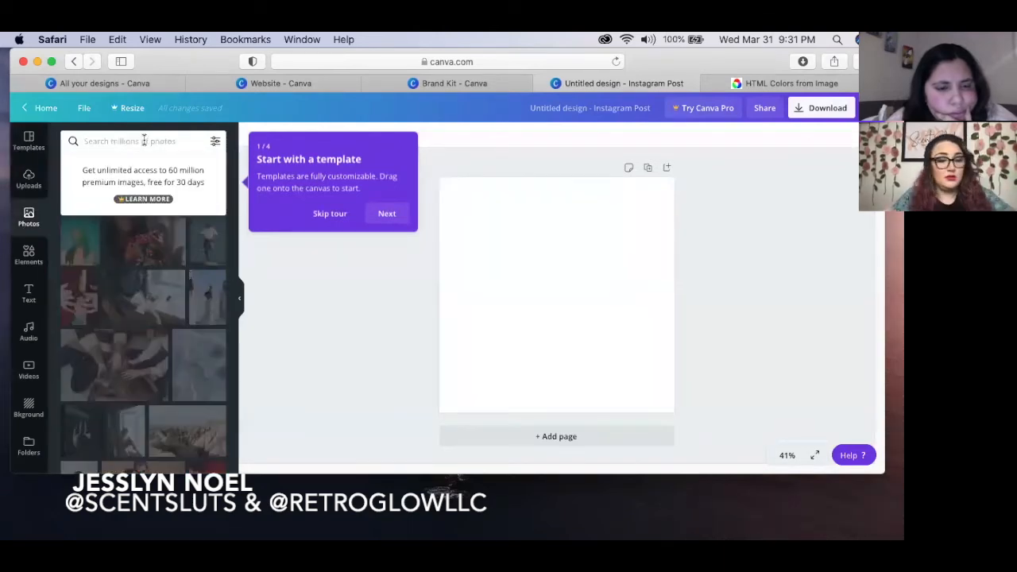
text(salad)
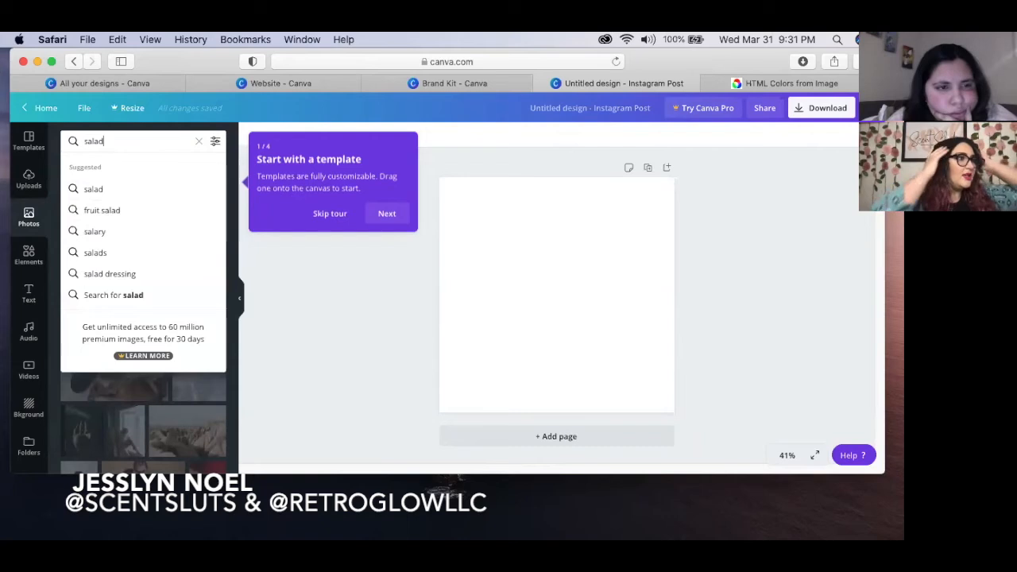
click(105, 213)
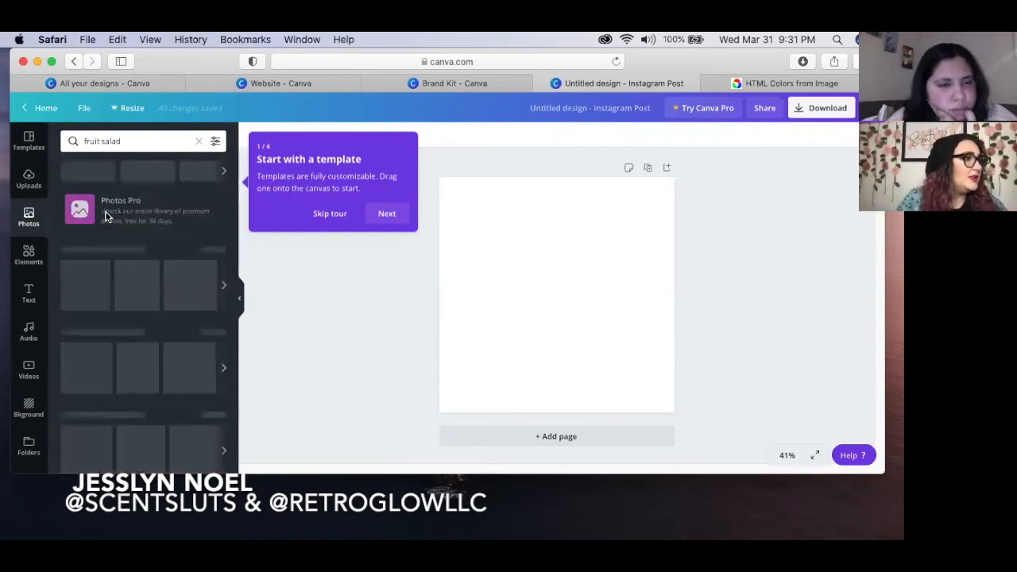
- Examine the fruit salad photos to see which are free and which require Canva Pro
scroll(143, 246, down, 1)
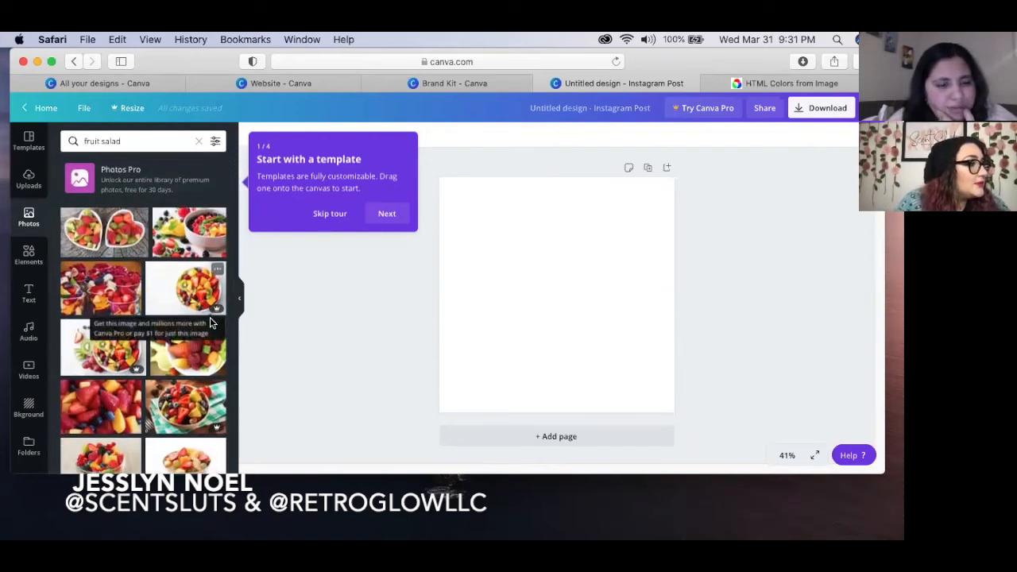
scroll(137, 366, down, 2)
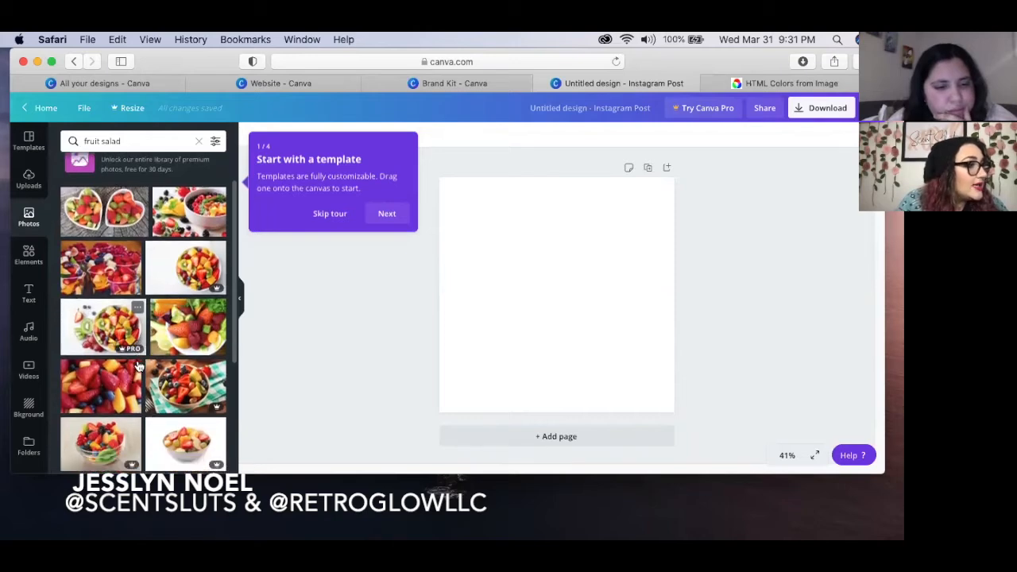
scroll(108, 361, down, 4)
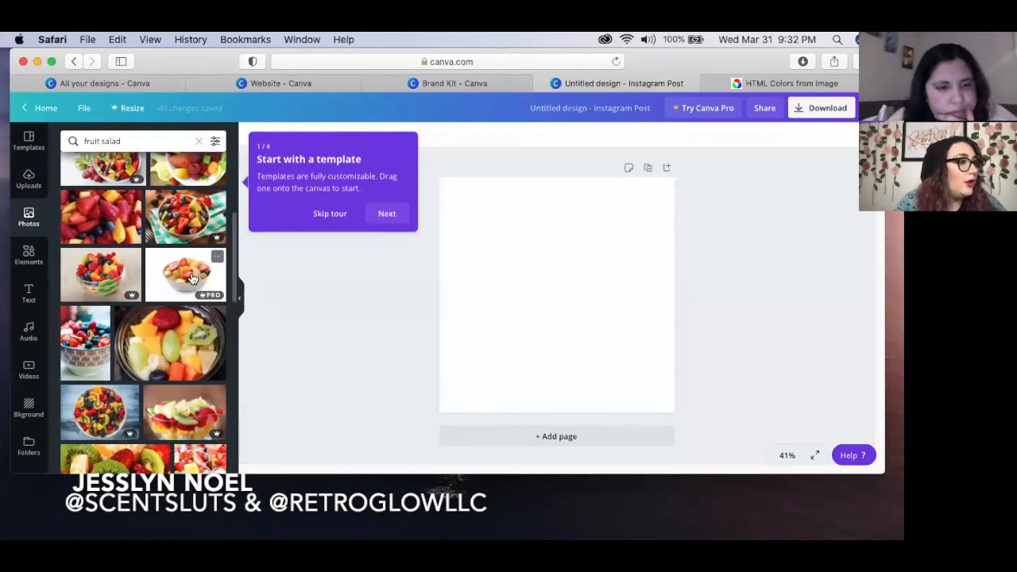
scroll(184, 281, down, 3)
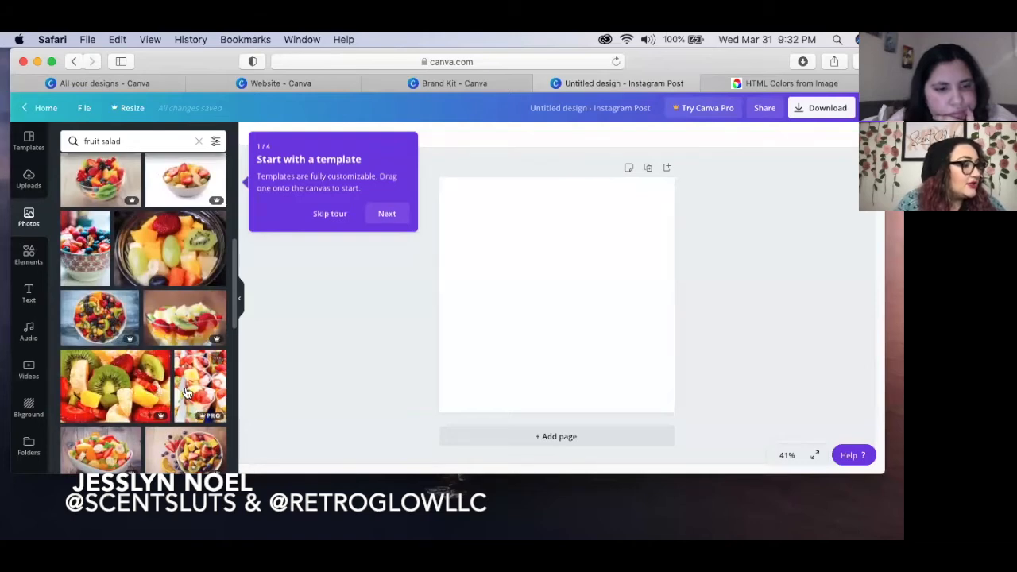
scroll(186, 392, down, 3)
scroll(186, 392, down, 4)
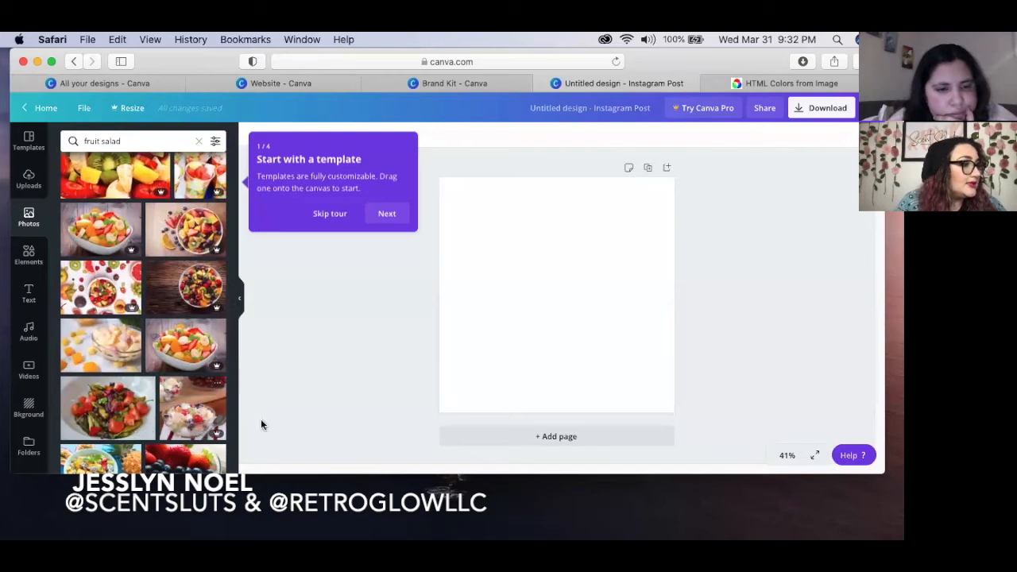
scroll(211, 372, up, 10)
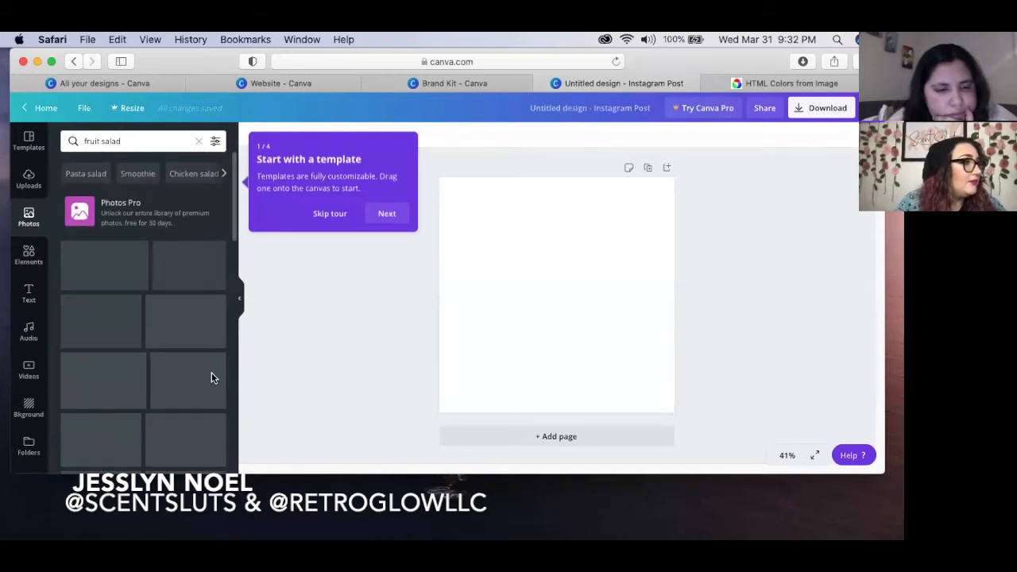
scroll(180, 299, down, 1)
scroll(189, 325, down, 8)
scroll(190, 324, down, 1)
scroll(159, 381, down, 6)
scroll(190, 374, down, 2)
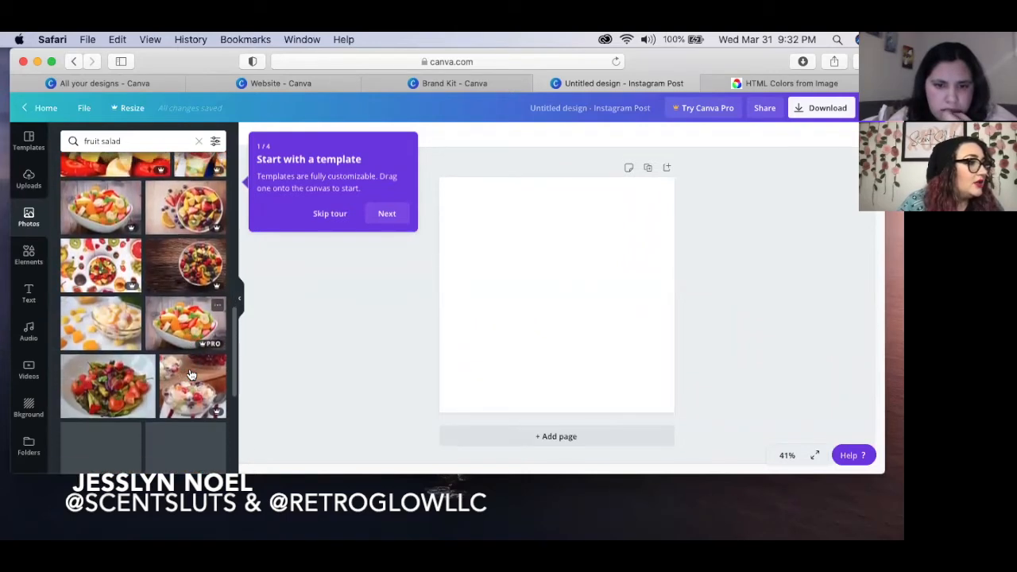
scroll(93, 373, down, 7)
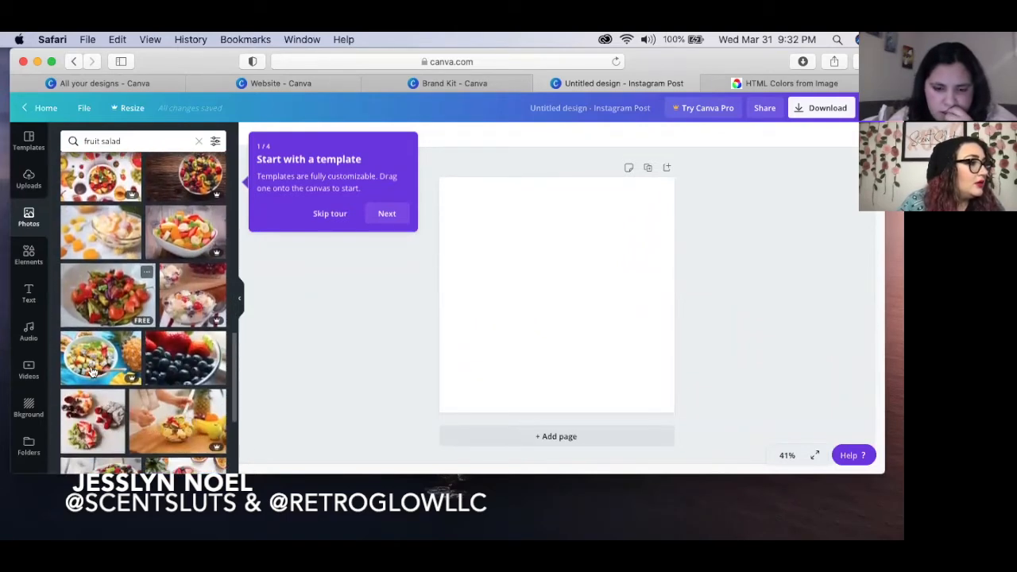
scroll(92, 373, down, 2)
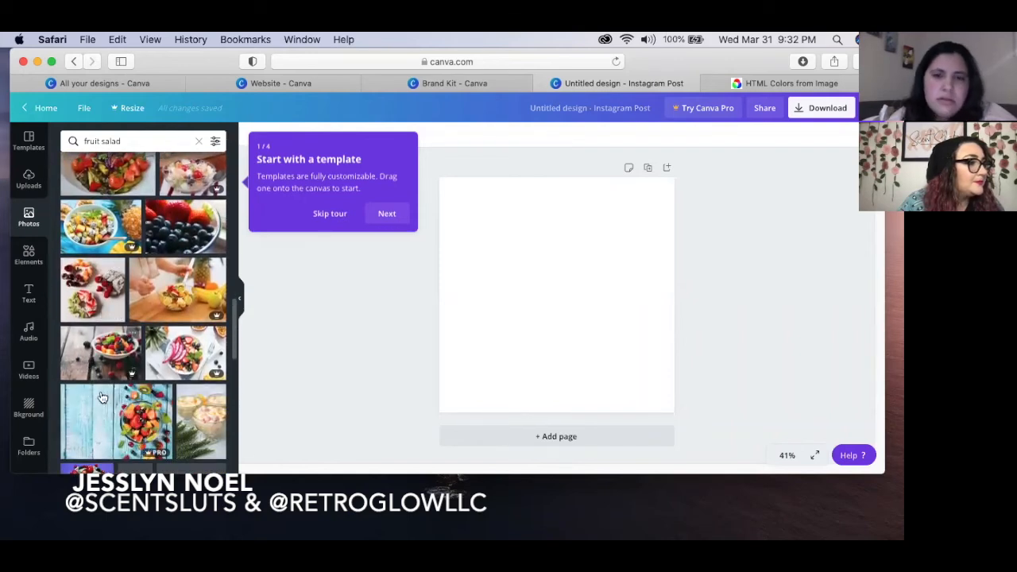
- Add the free fruit salad photo with two heart-shaped bowls to the page
scroll(102, 418, up, 20)
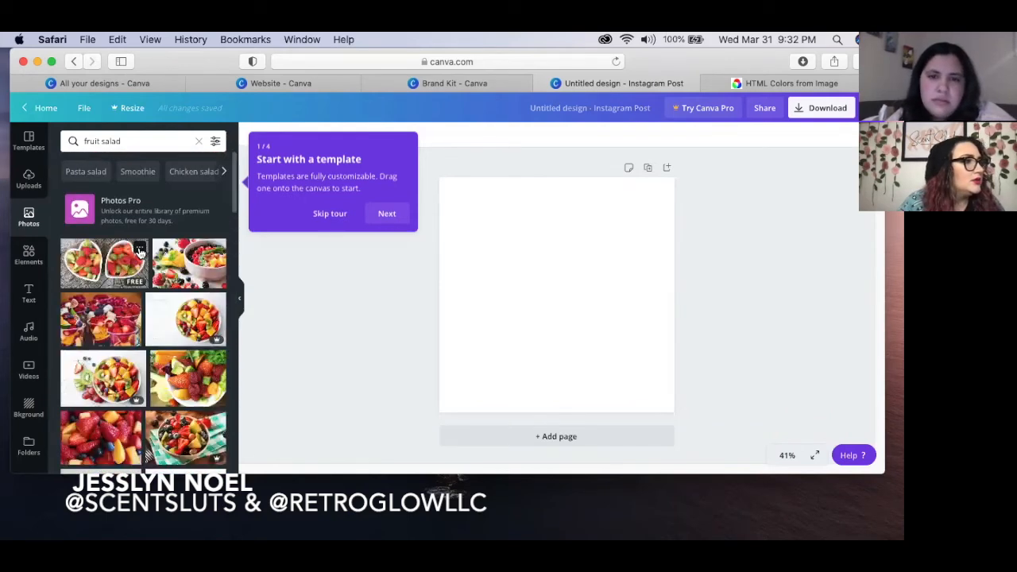
click(99, 264)
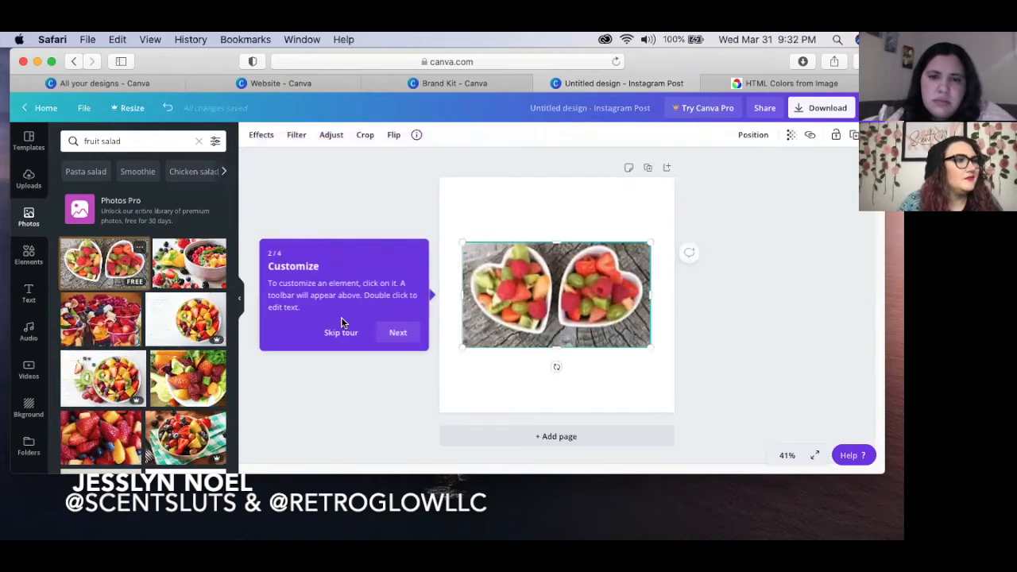
click(400, 332)
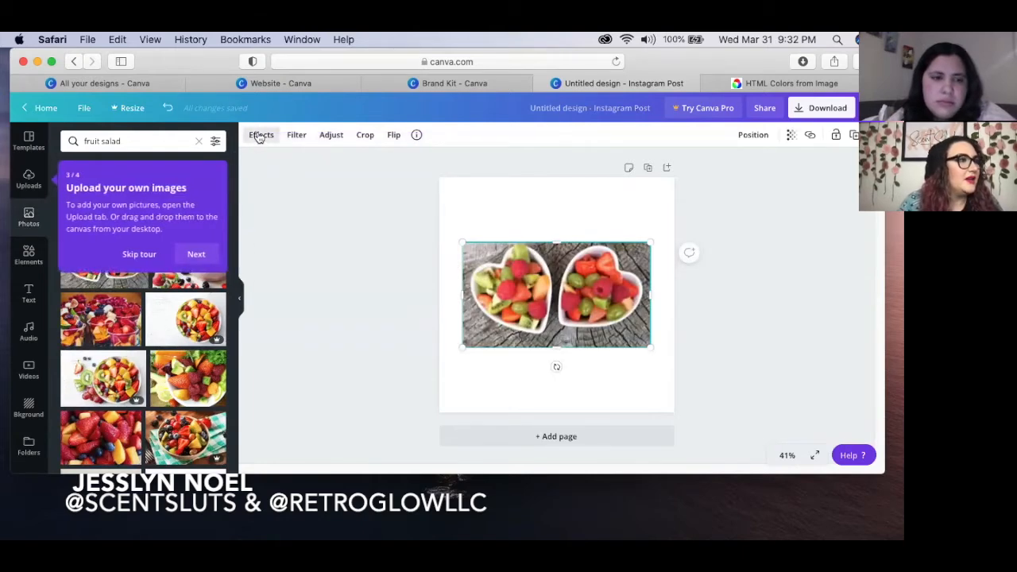
- Skip the introductory tour and try the Background Remover effect on the fruit salad photo
click(260, 135)
click(137, 256)
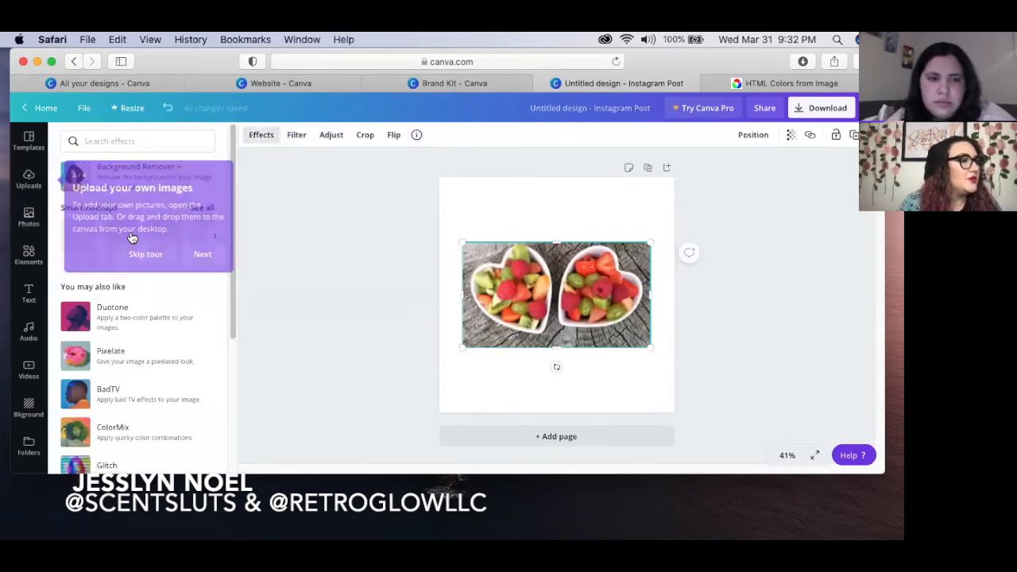
click(129, 175)
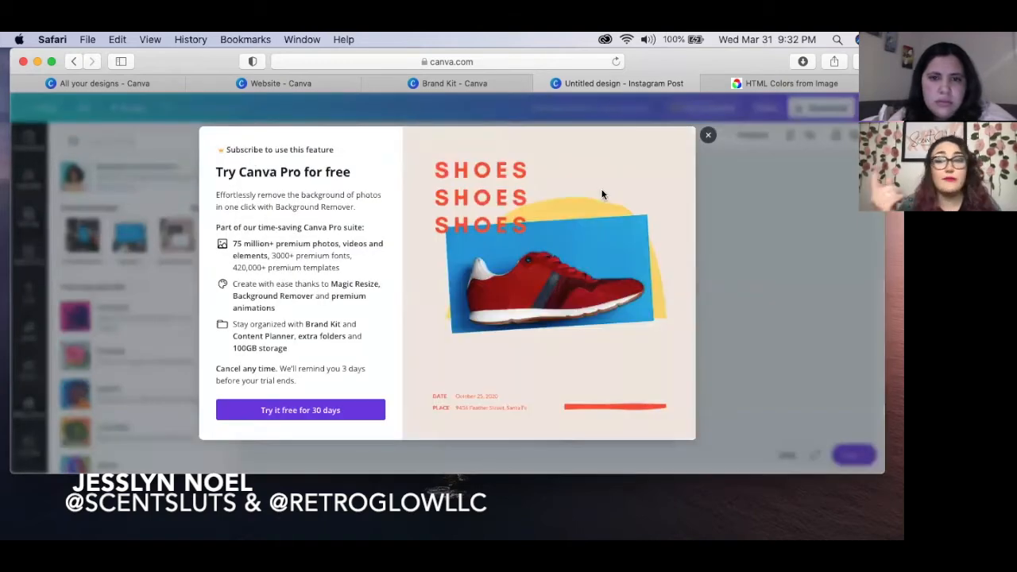
- Dismiss the Canva Pro trial offer and enlarge the fruit salad photo to span the width of the page
click(709, 137)
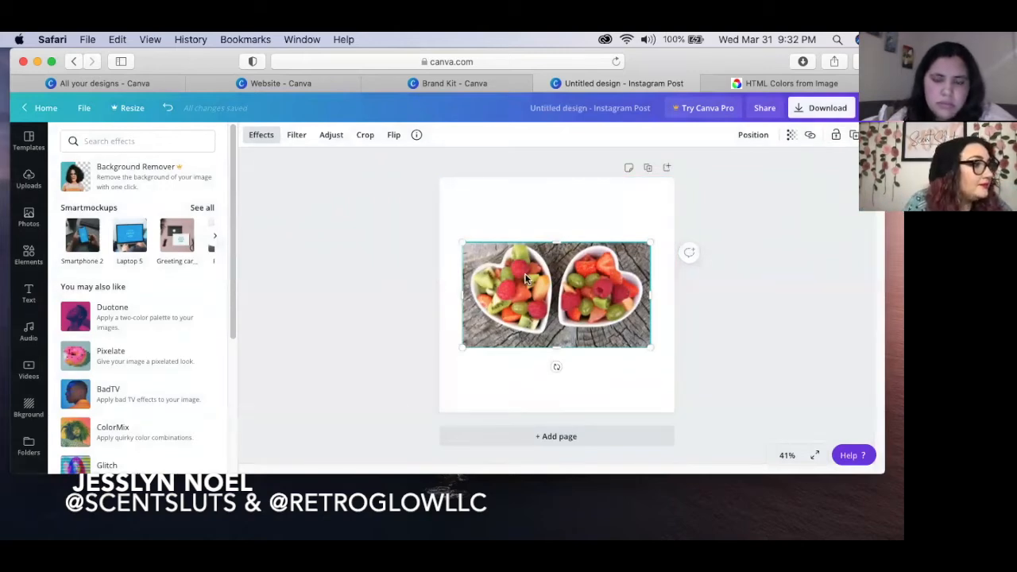
scroll(207, 337, down, 2)
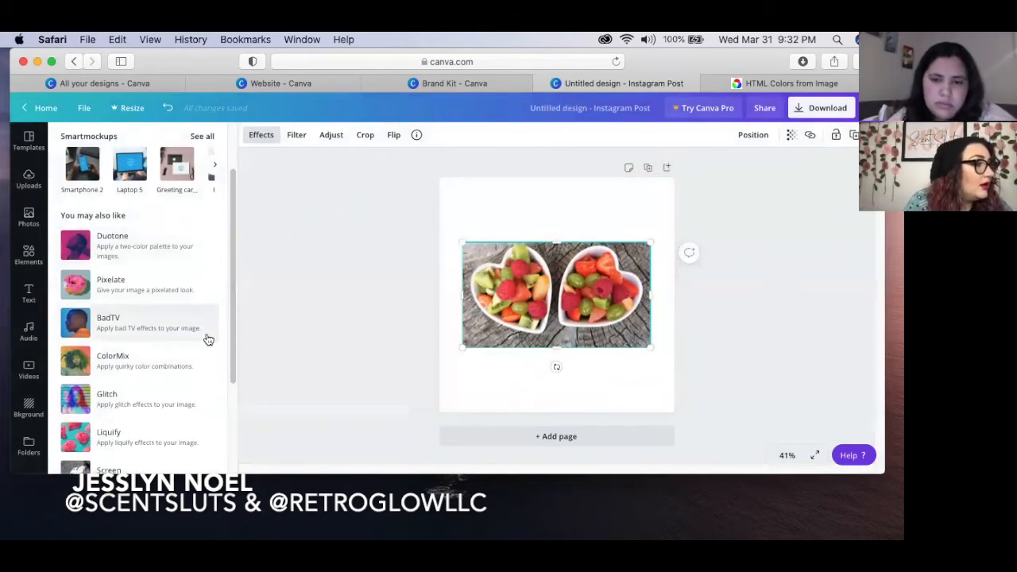
drag(463, 241, 454, 221)
drag(657, 235, 676, 221)
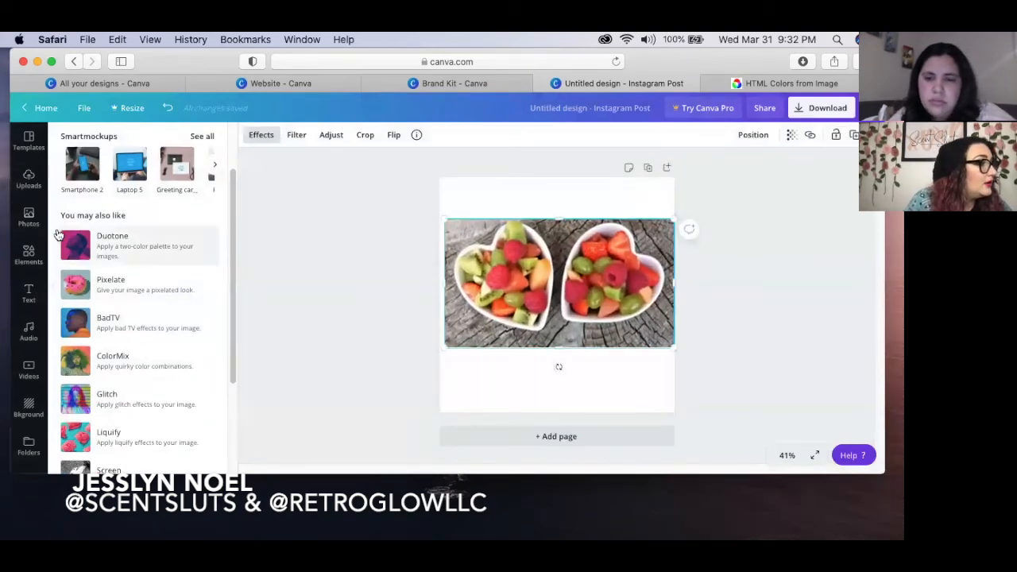
- Connect the BadTV effect so its styles can be used on the fruit salad photo
scroll(124, 372, up, 2)
scroll(125, 373, down, 1)
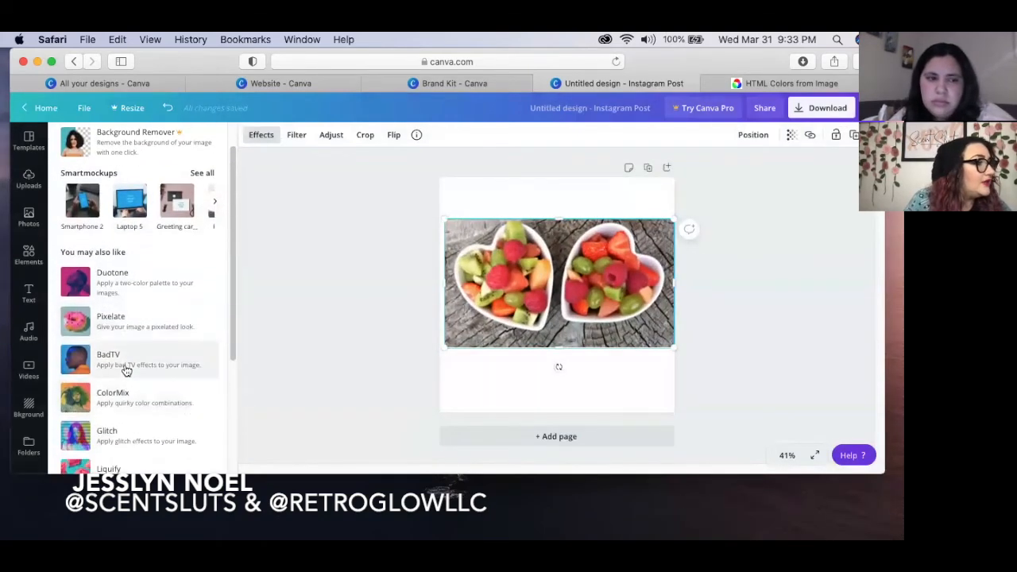
click(125, 367)
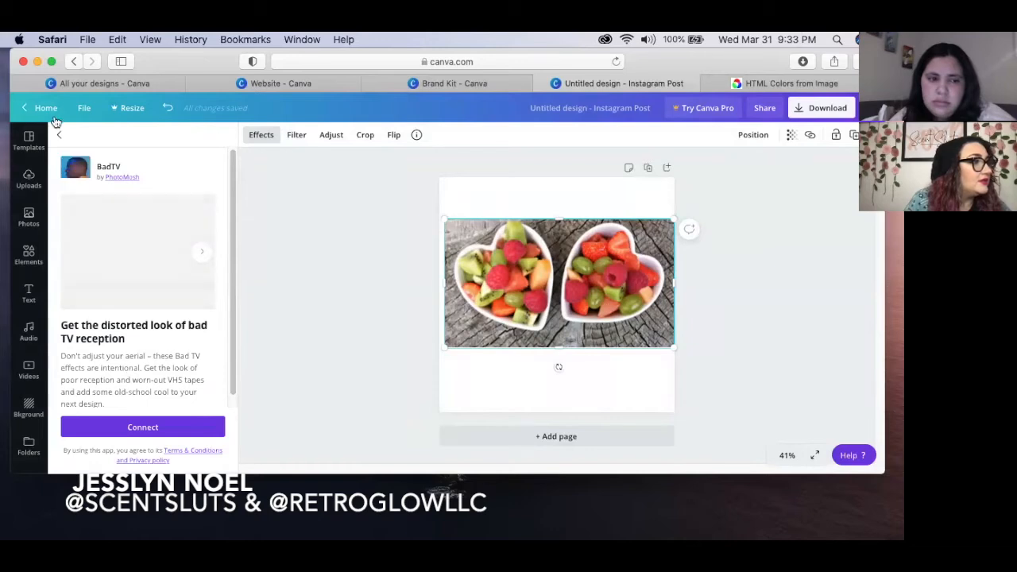
click(132, 424)
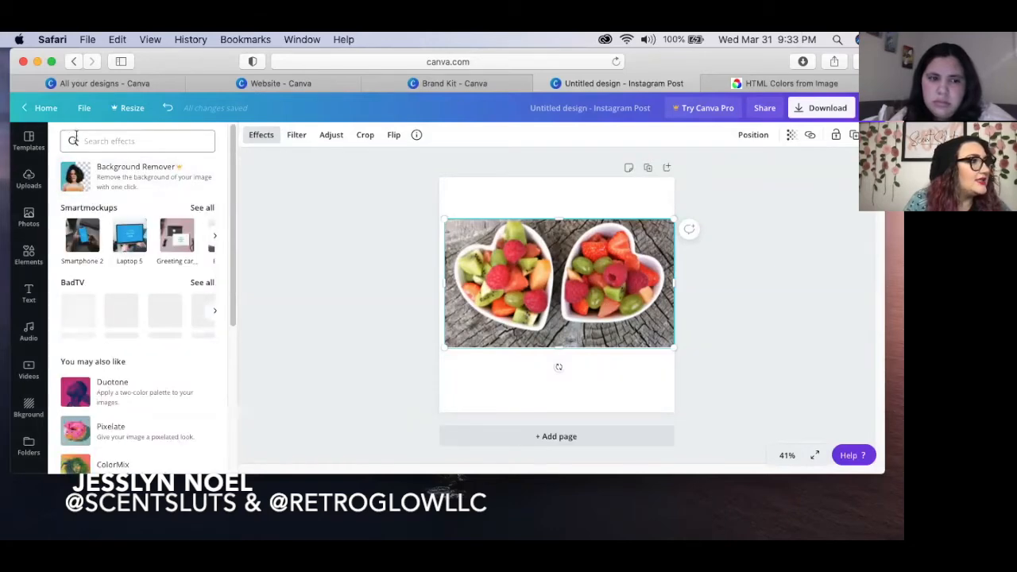
scroll(132, 329, down, 3)
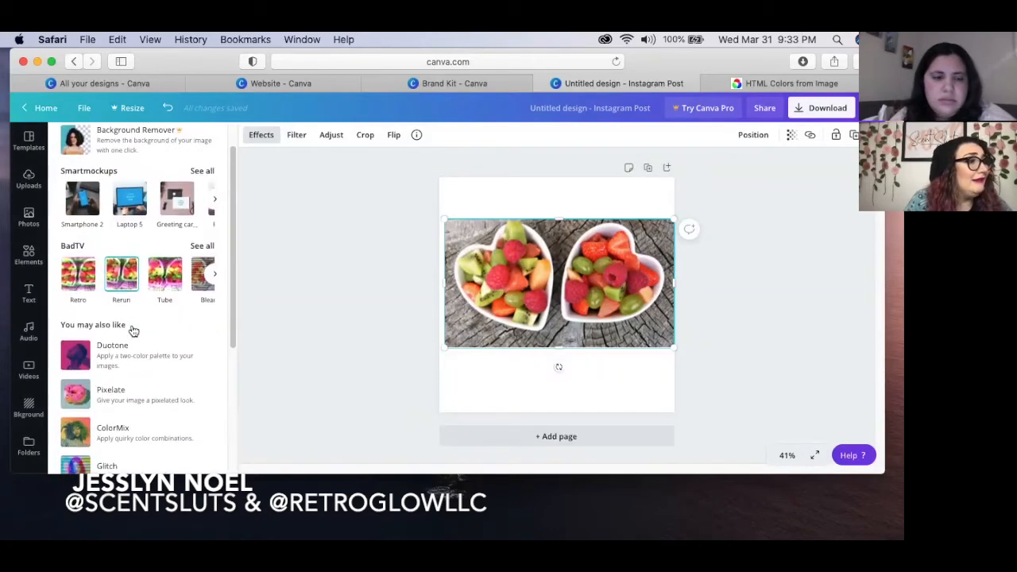
- Search the elements library for "fruit" and examine which graphics are free and which require Canva Pro
click(34, 254)
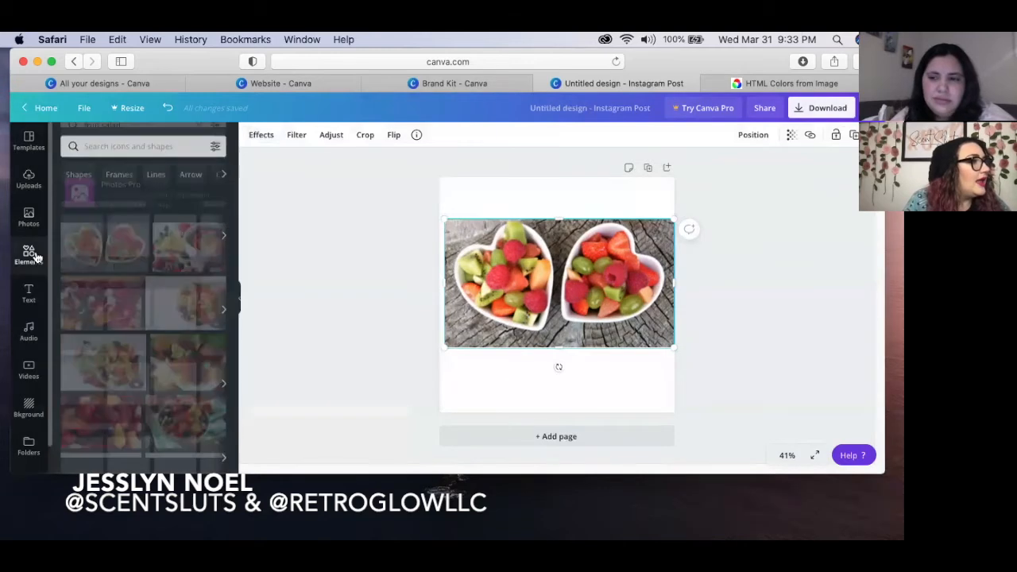
text(fruit)
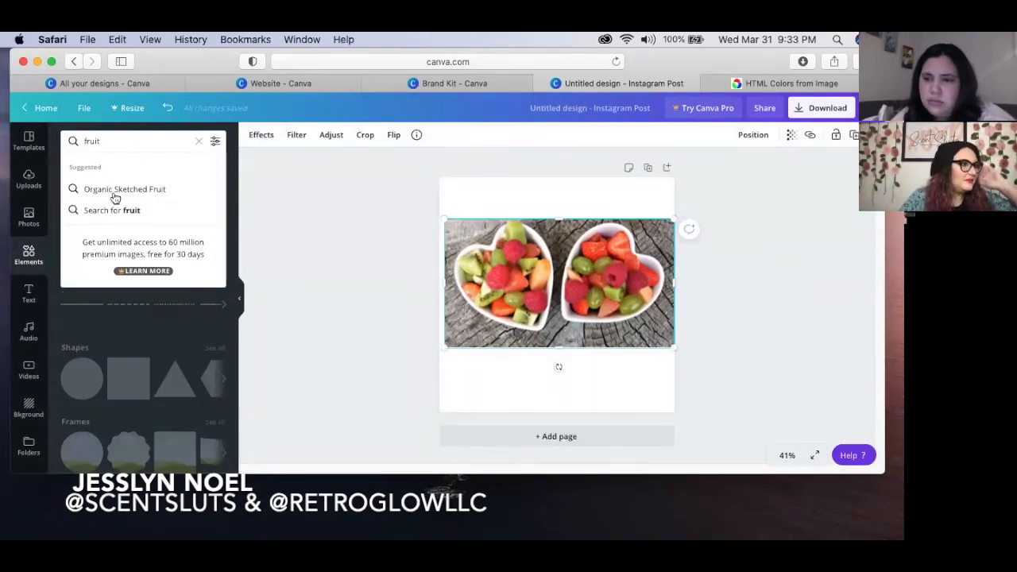
click(110, 209)
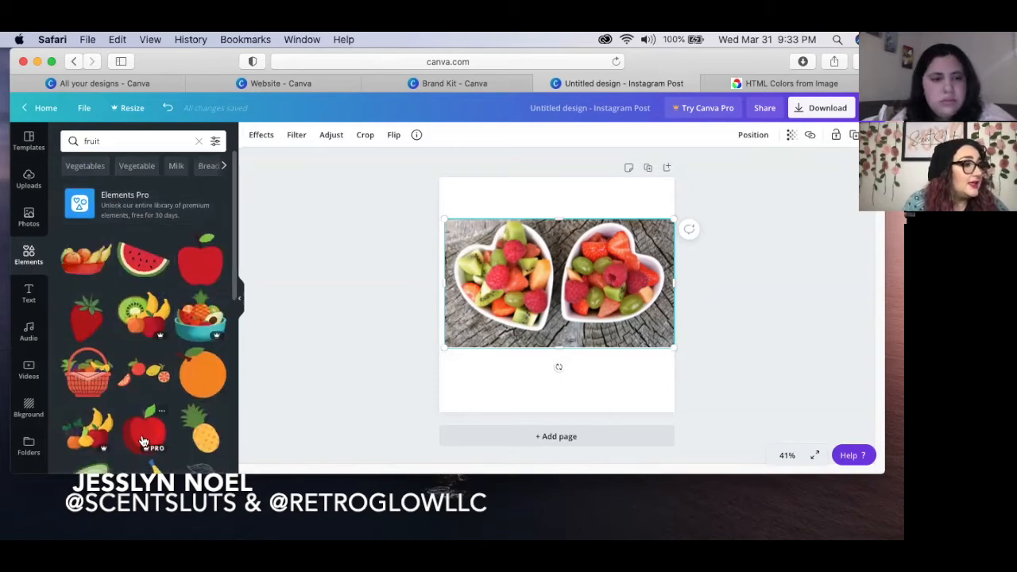
scroll(144, 441, down, 3)
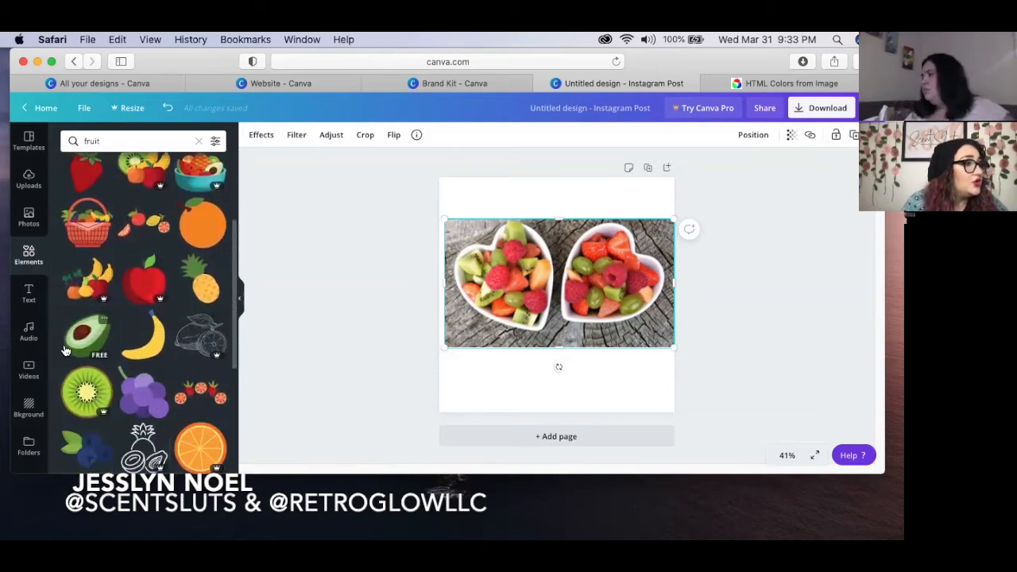
- Add the free "GOAL Getter" text combination and arrange it above the fruit salad photo
click(29, 293)
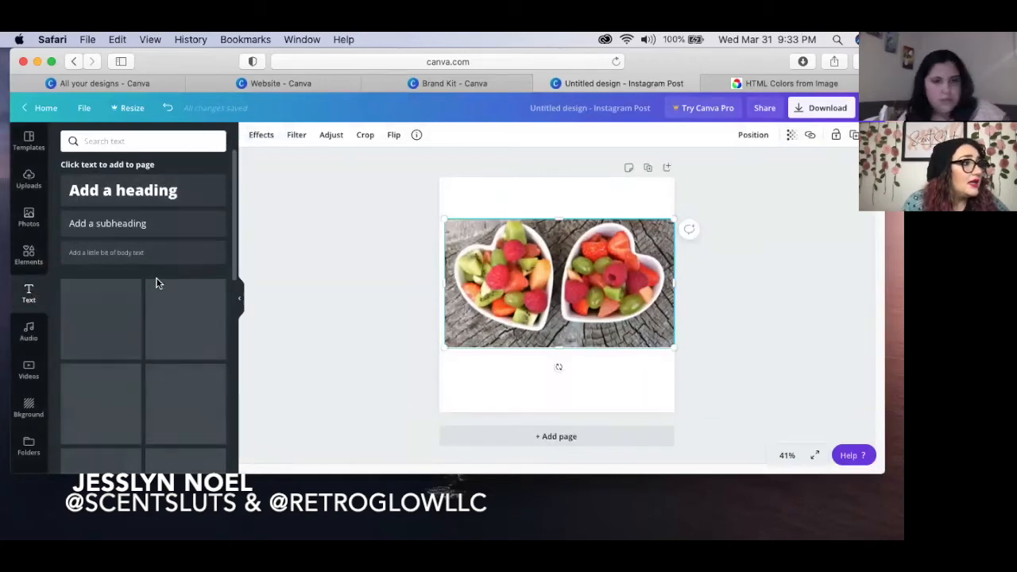
scroll(157, 283, down, 2)
scroll(157, 283, down, 5)
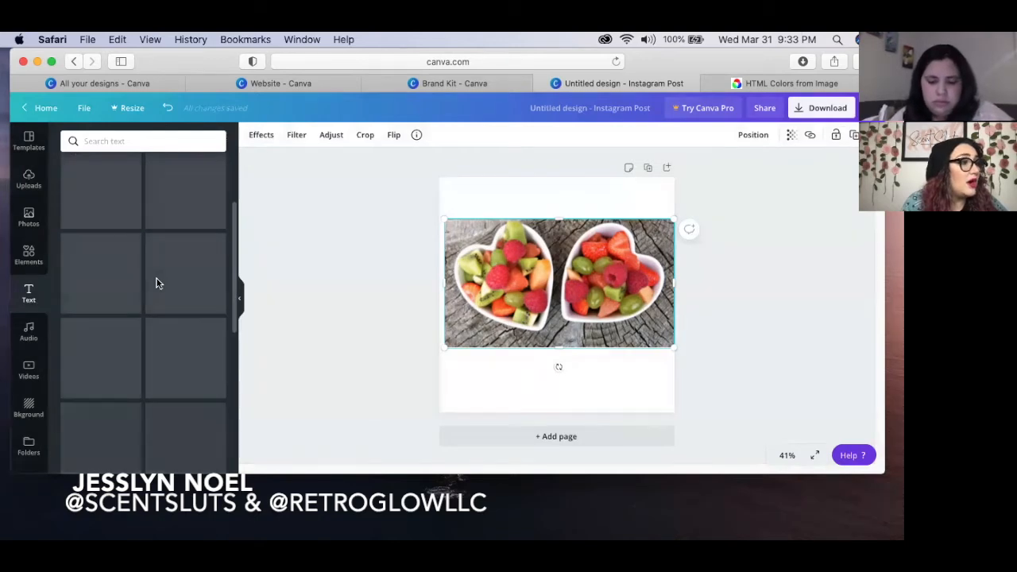
scroll(156, 283, down, 5)
scroll(157, 283, down, 5)
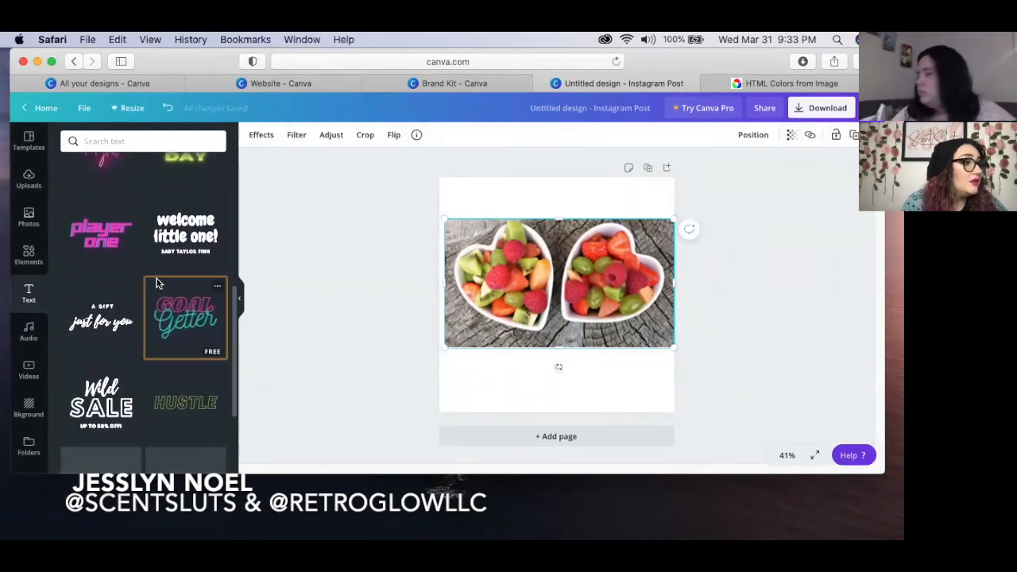
click(157, 283)
scroll(158, 283, up, 4)
scroll(170, 337, down, 2)
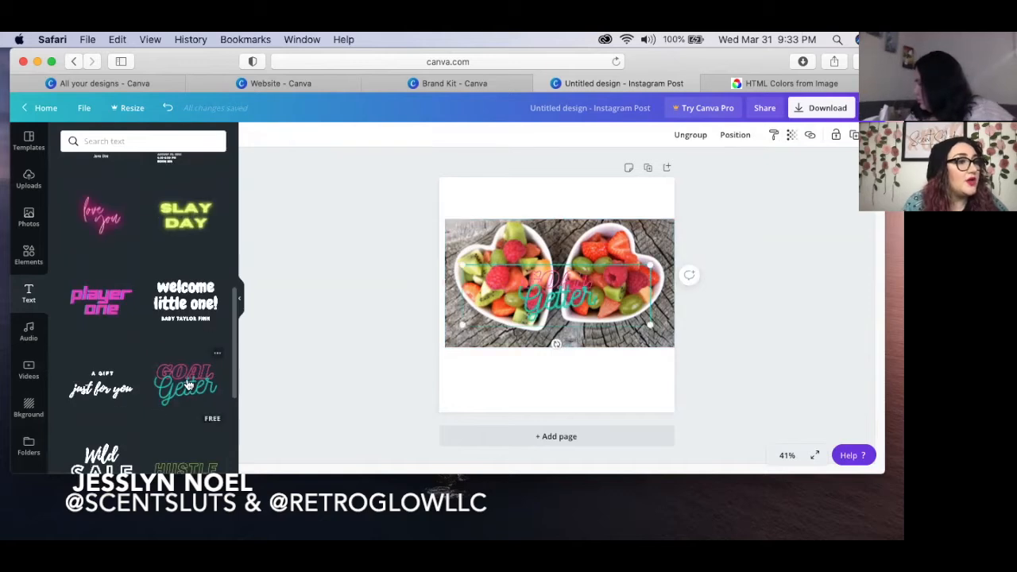
drag(561, 264, 557, 227)
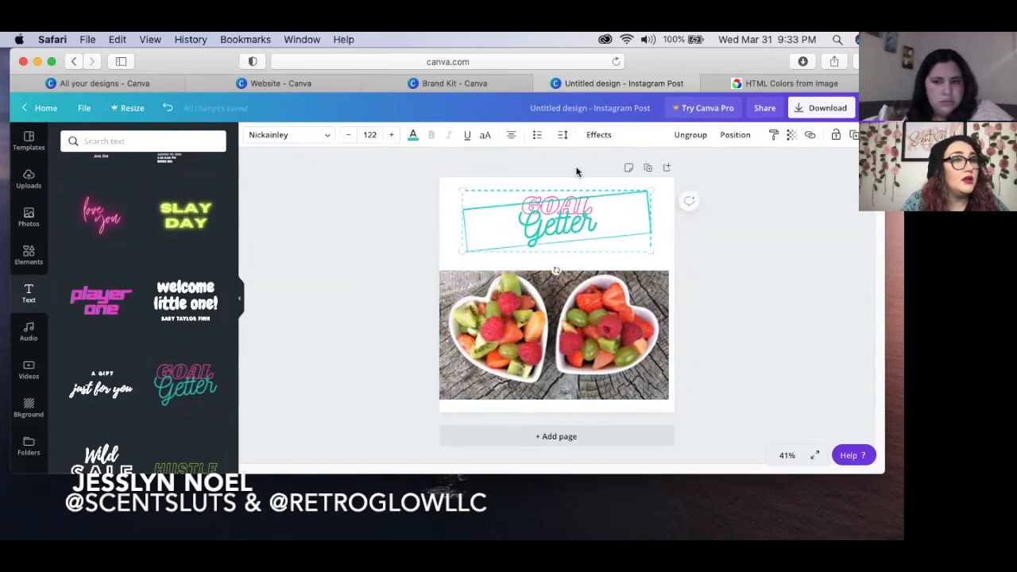
- Replace the word "Getter" in the text combination with "Get Better soon"
click(547, 205)
double_click(552, 224)
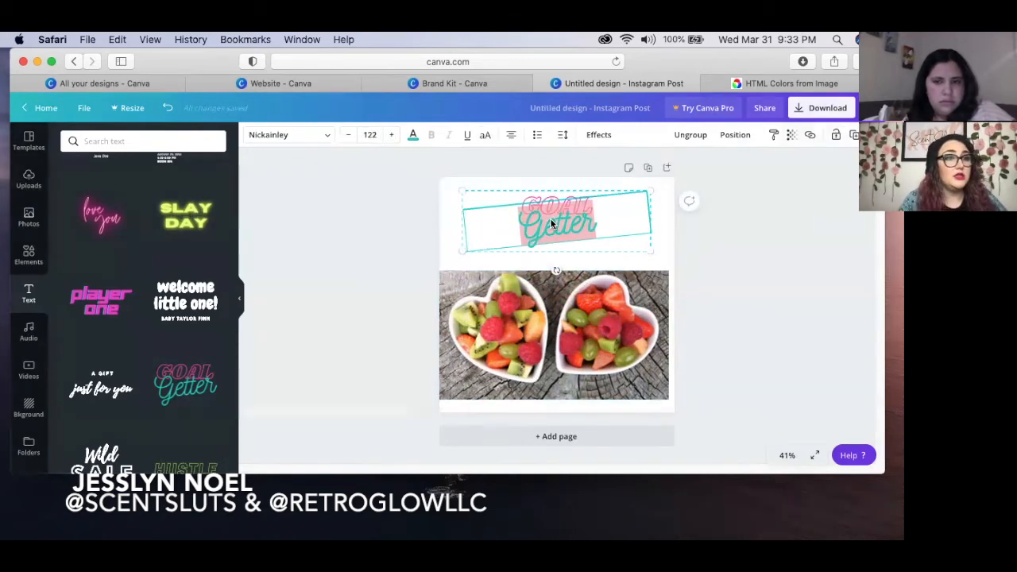
text(Get U)
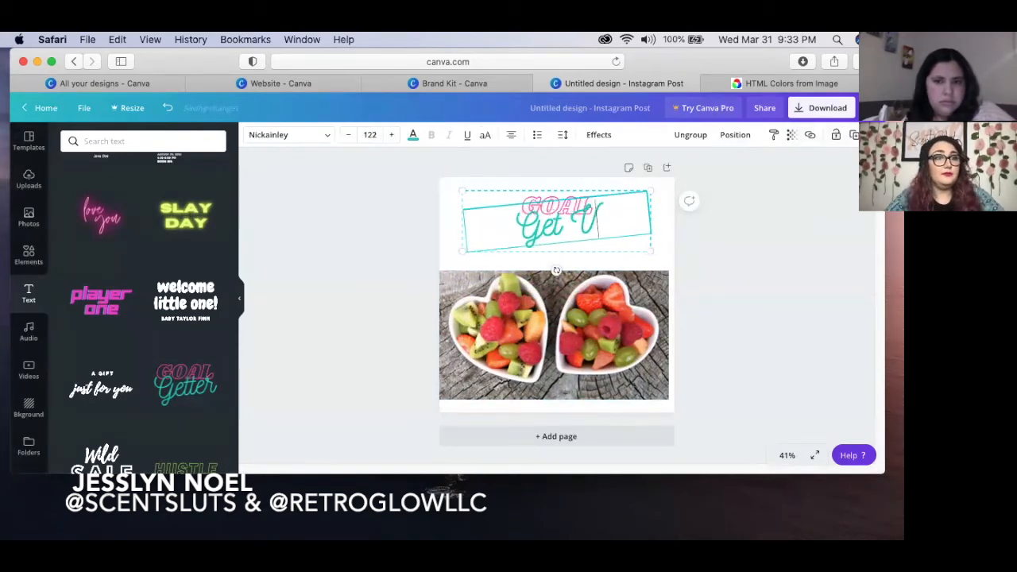
key(BackSpace)
text(Be)
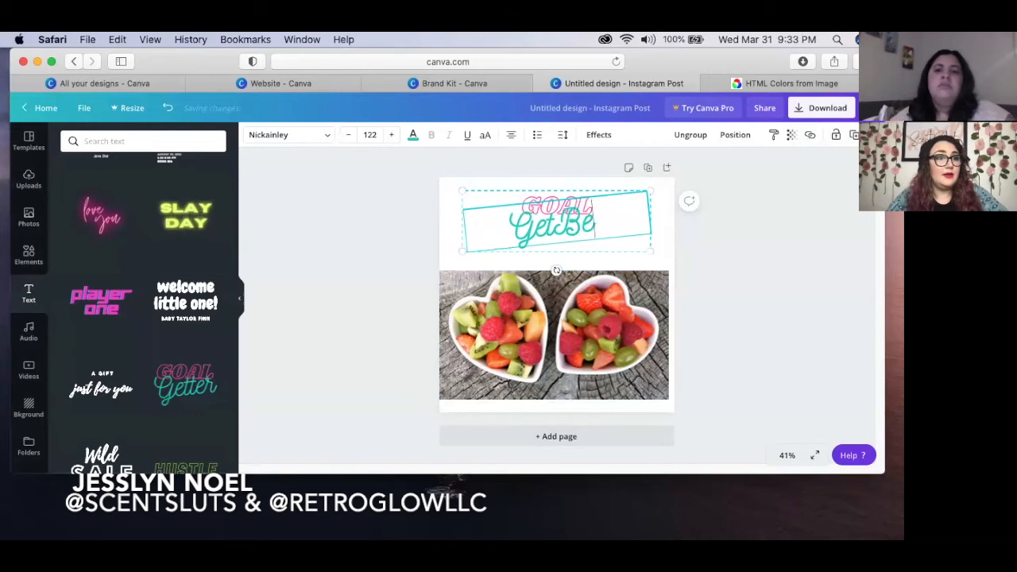
text(tter soon)
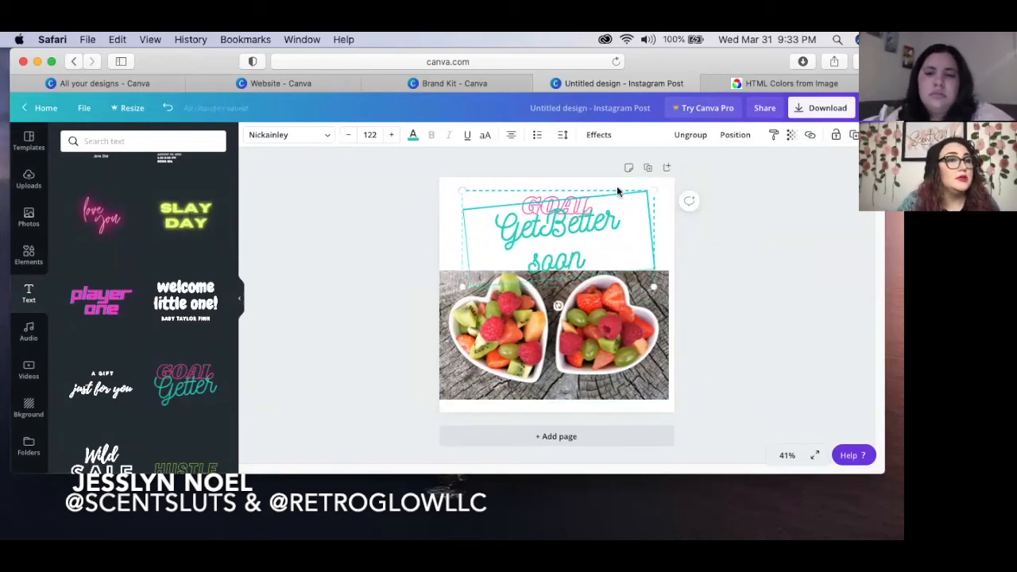
click(541, 225)
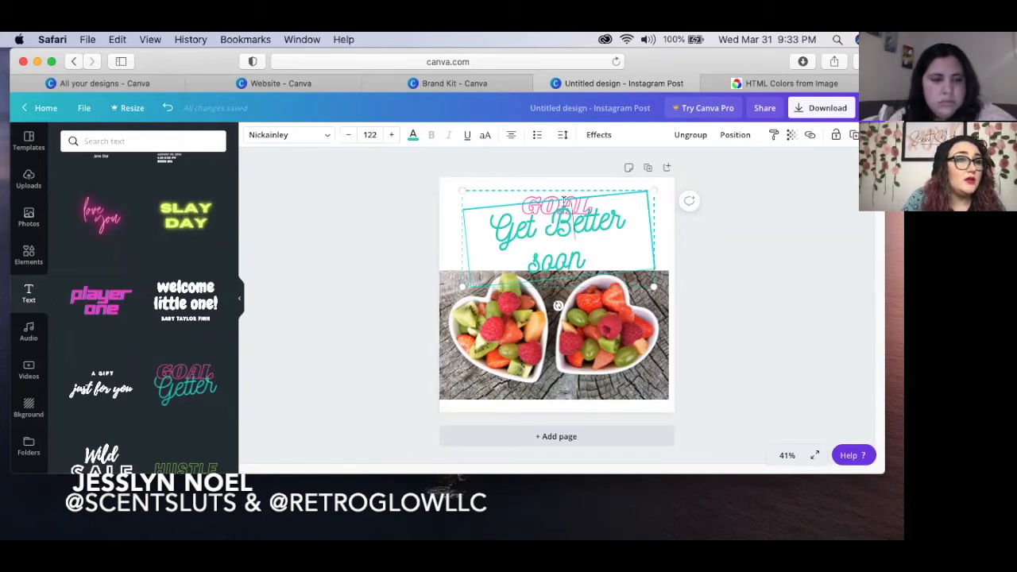
- Move the text group slightly down and replace the word "GOAL" with "SCENT SLUT"
click(563, 209)
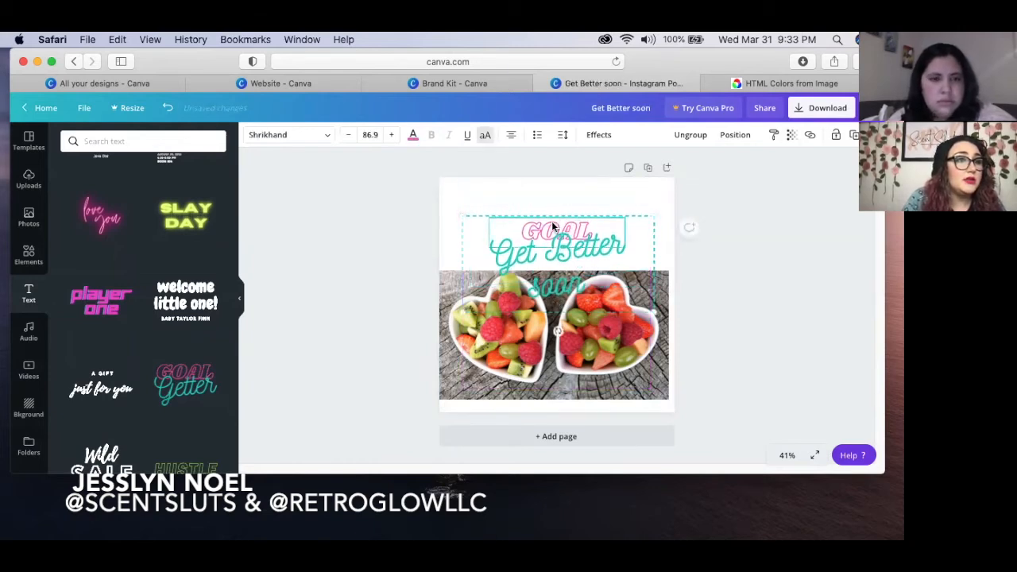
double_click(554, 227)
text(SCE)
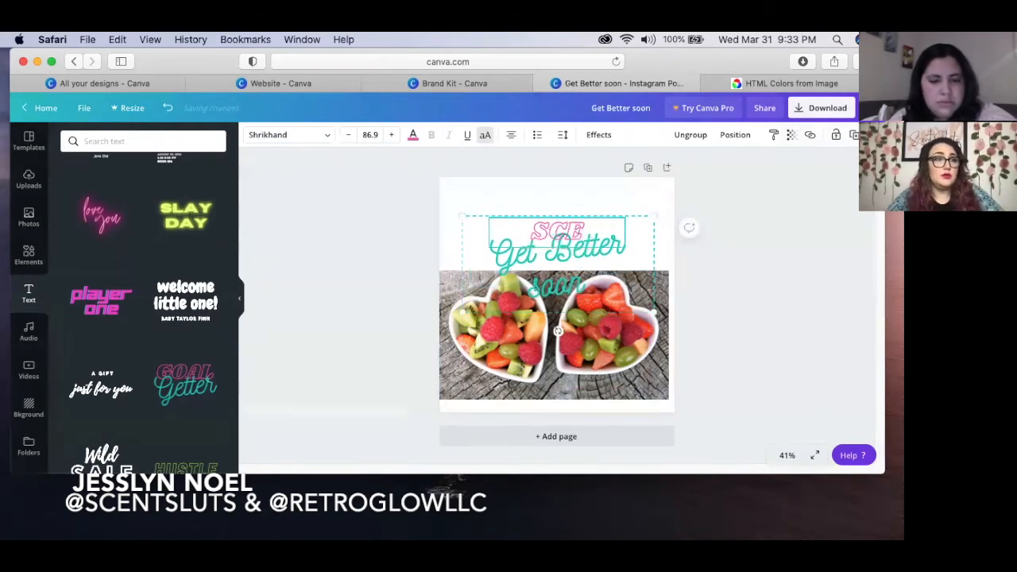
text(NT SLUTS)
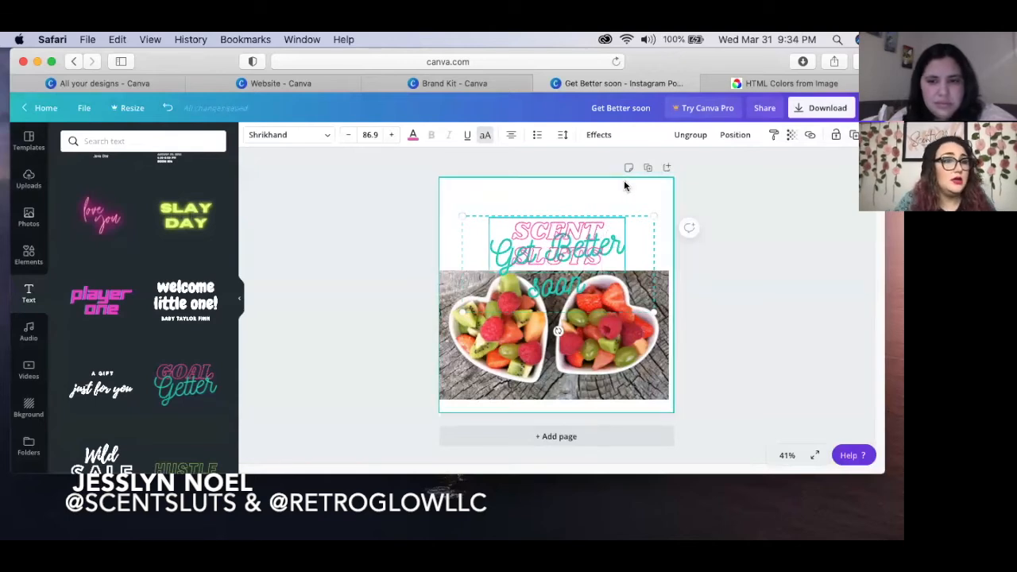
key(BackSpace)
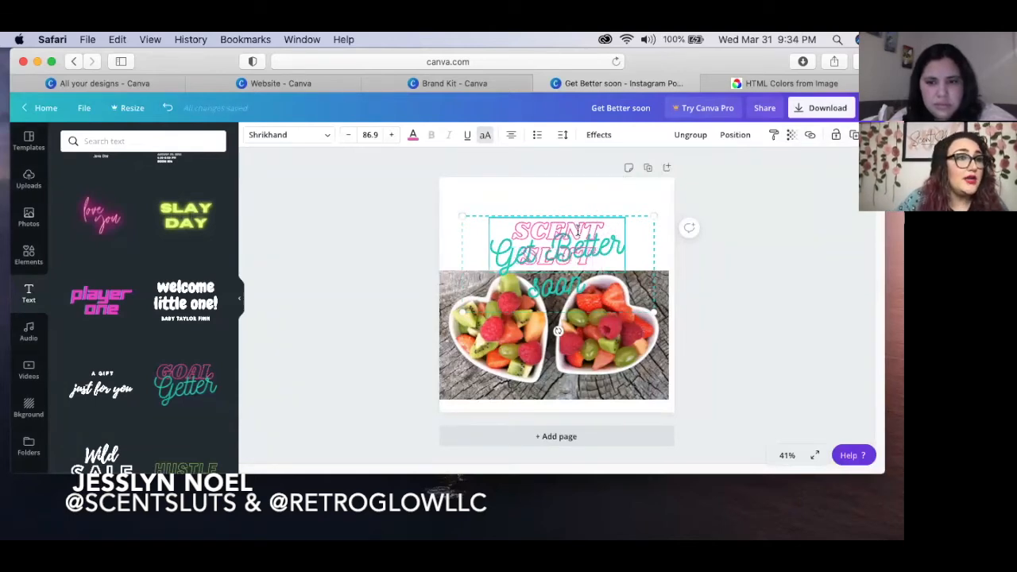
- Select the whole "SCENT SLUT" text and open the custom colour picker for it
triple_click(578, 231)
click(413, 145)
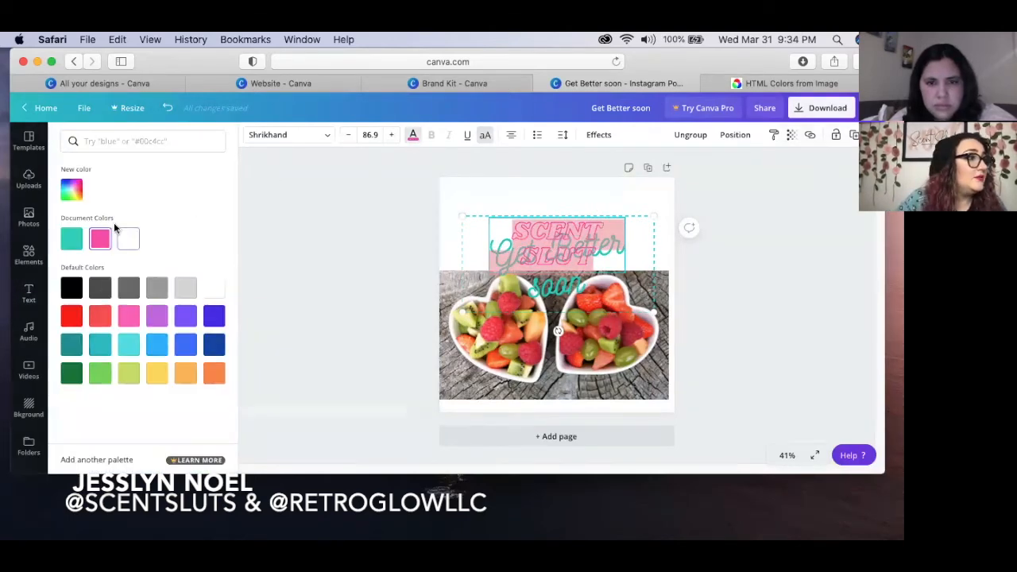
click(71, 192)
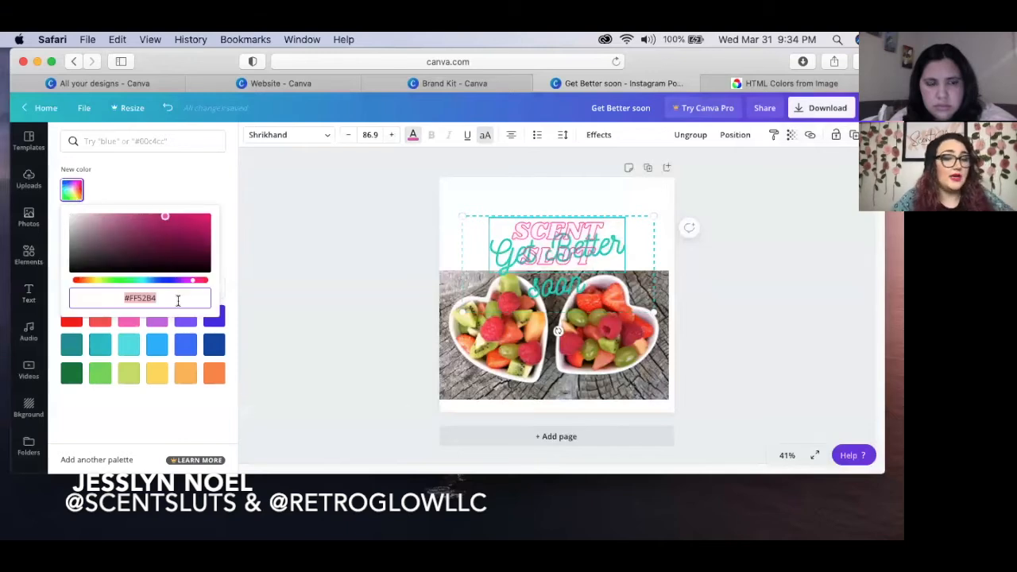
- Set the outlined heading's text colour to #FE0092 and check the design's publishing options
text(#FE0092)
key(Return)
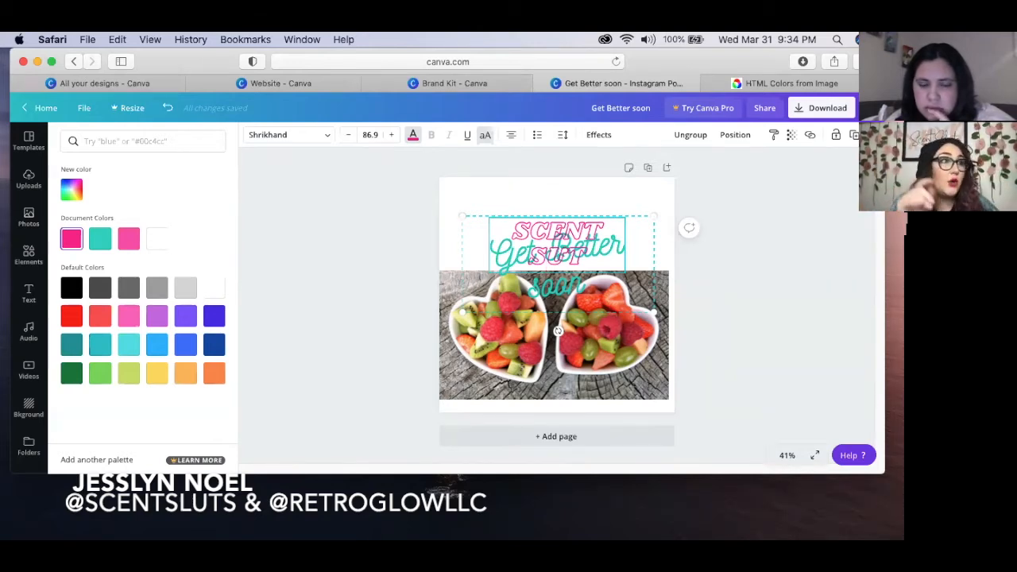
click(869, 108)
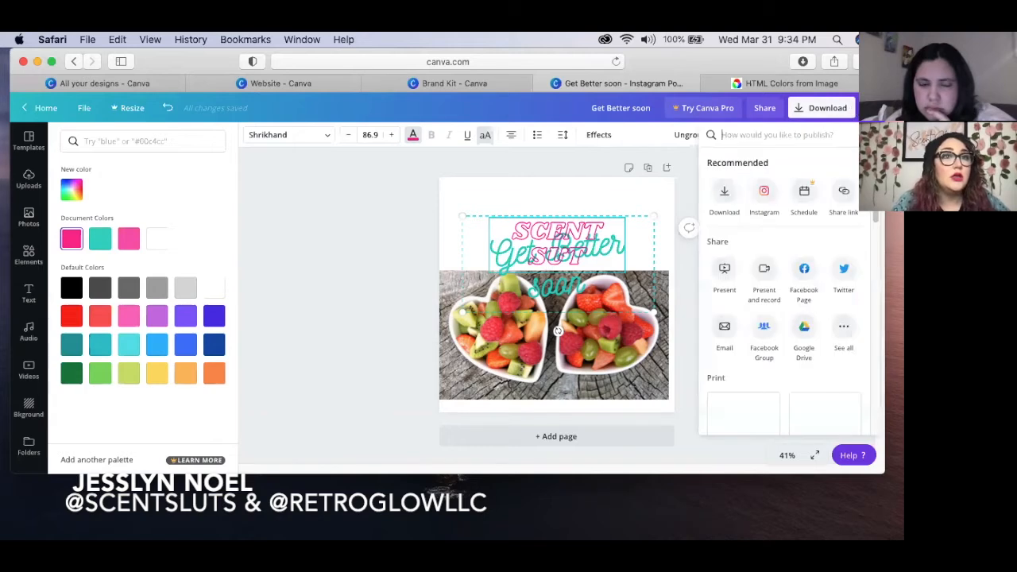
click(377, 219)
- Leave the Get Better soon design for the home page and sign out of the account
click(38, 108)
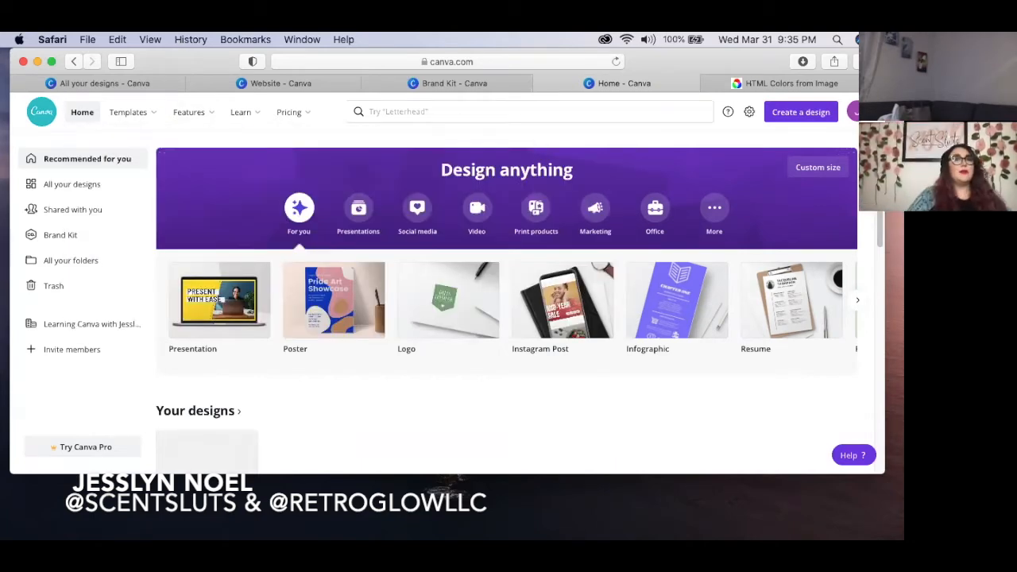
click(856, 112)
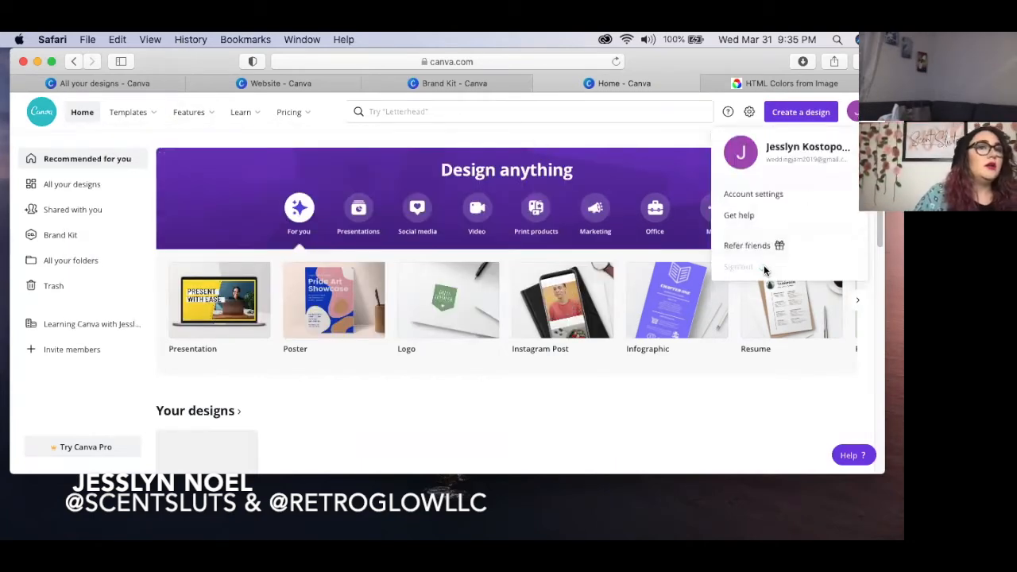
click(764, 268)
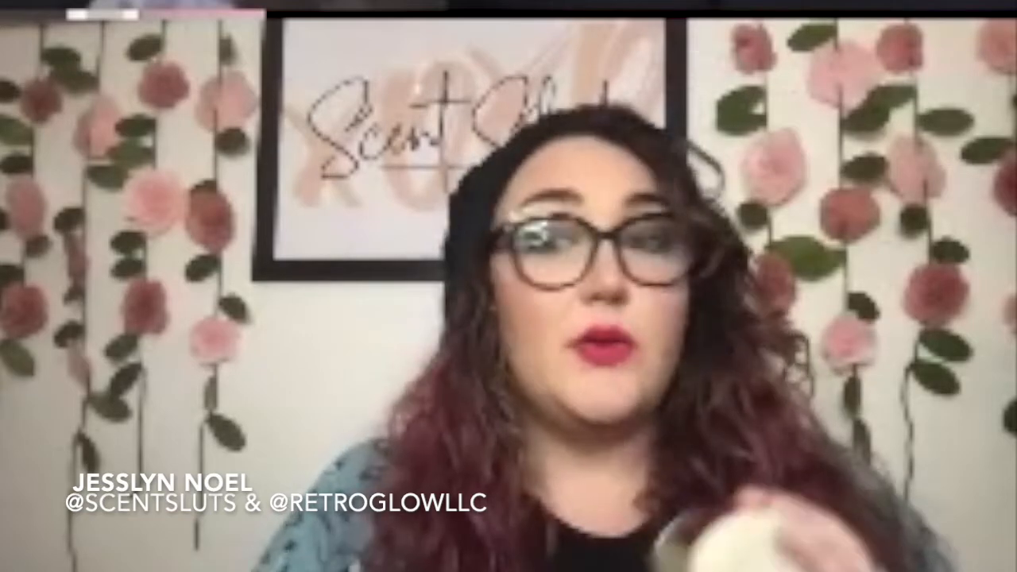
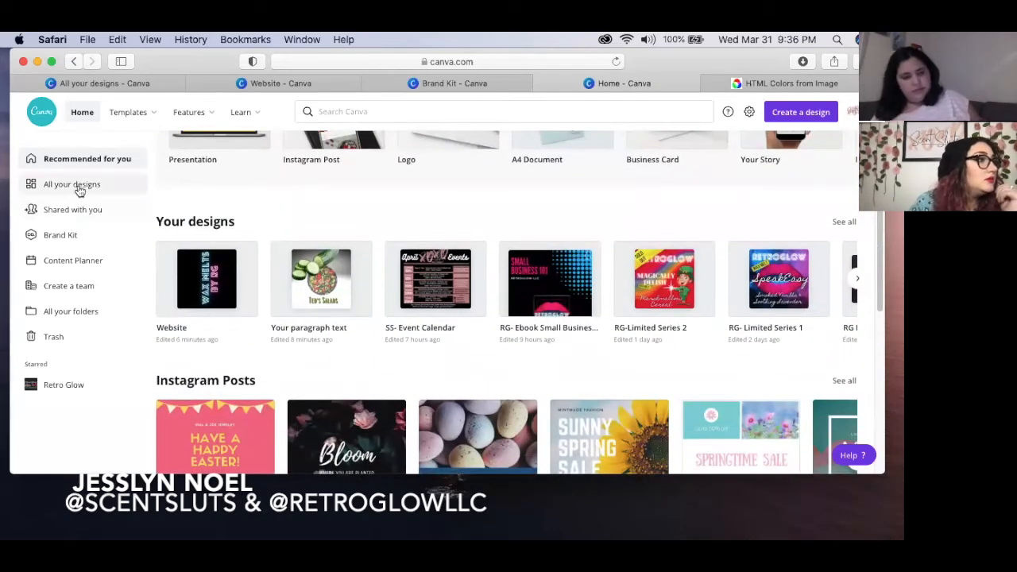
- Open the RG- Small Label design from the Retro Glow folder
click(72, 311)
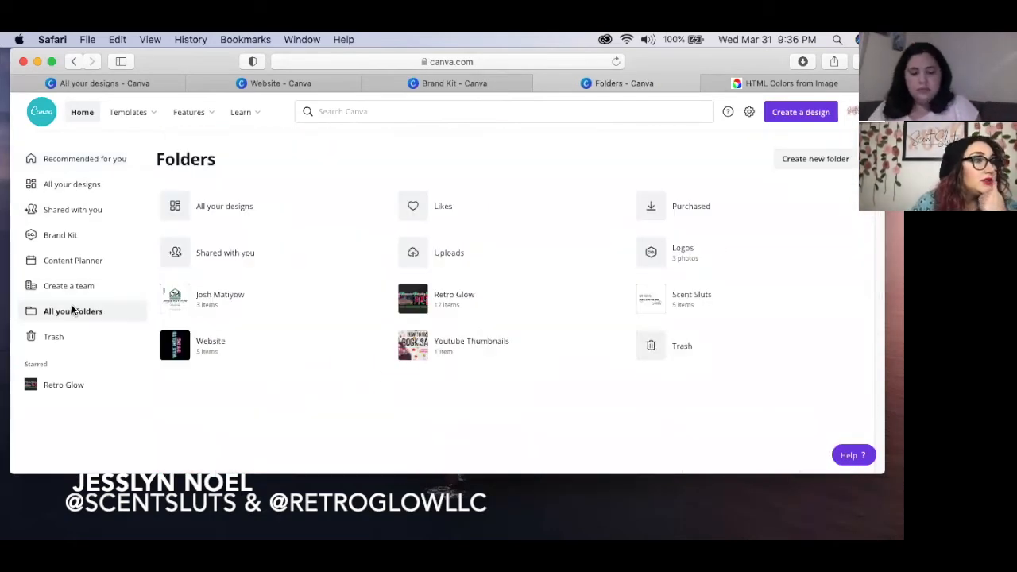
click(463, 300)
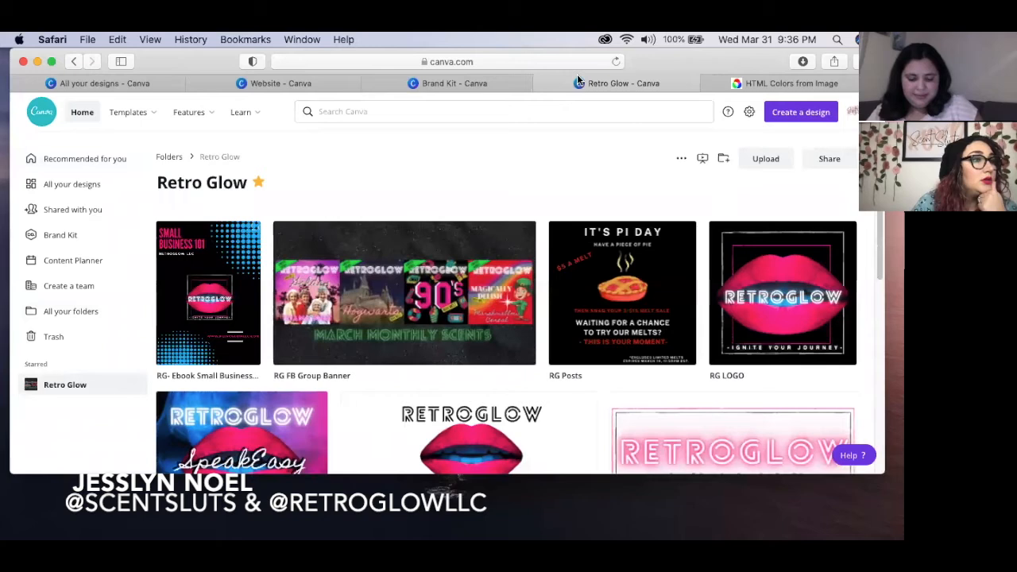
scroll(493, 318, down, 1)
scroll(496, 351, down, 5)
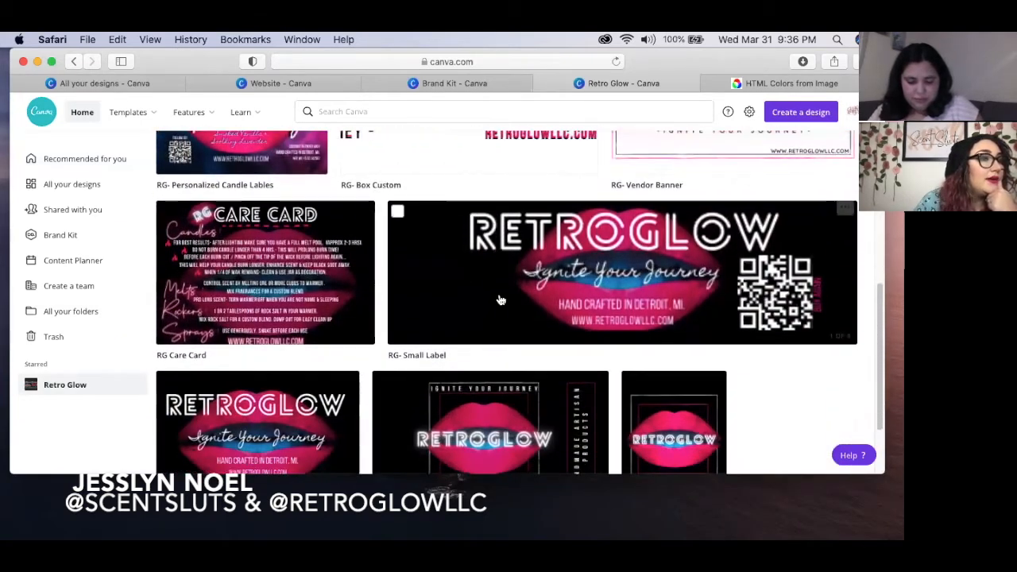
click(497, 299)
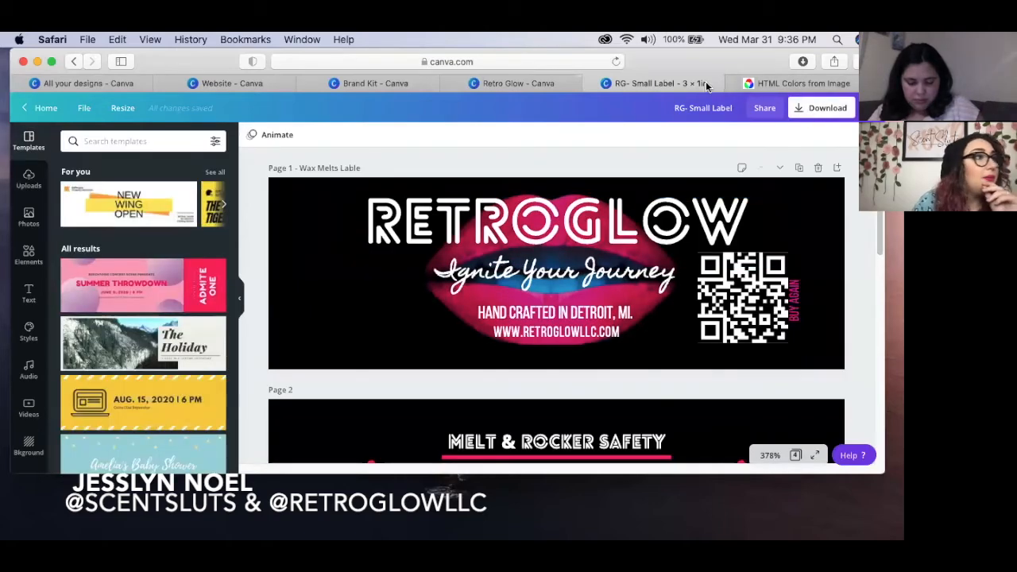
- Look over the label design's resize options, ticking the 4 x 2 in size without applying it
click(123, 109)
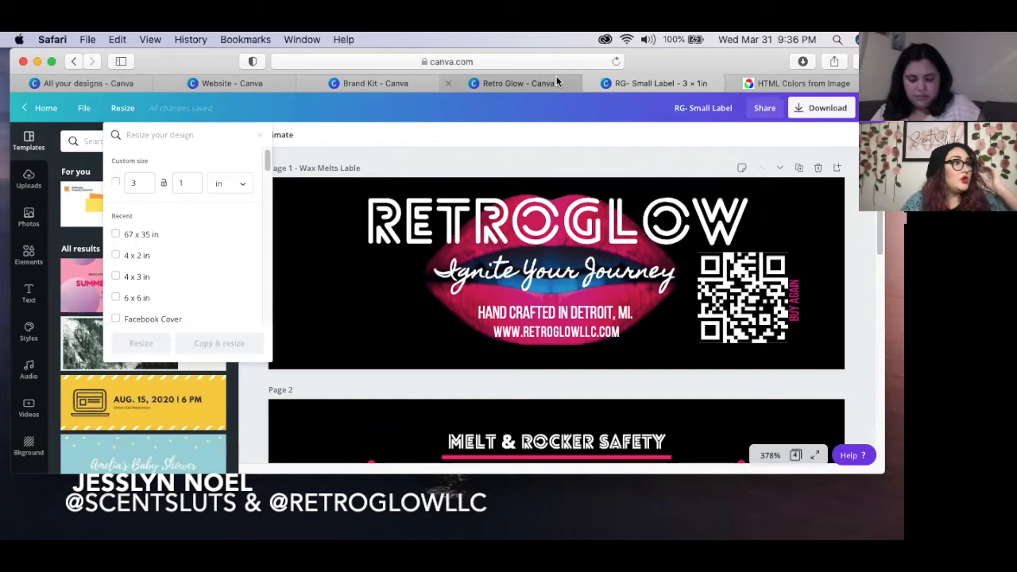
click(344, 157)
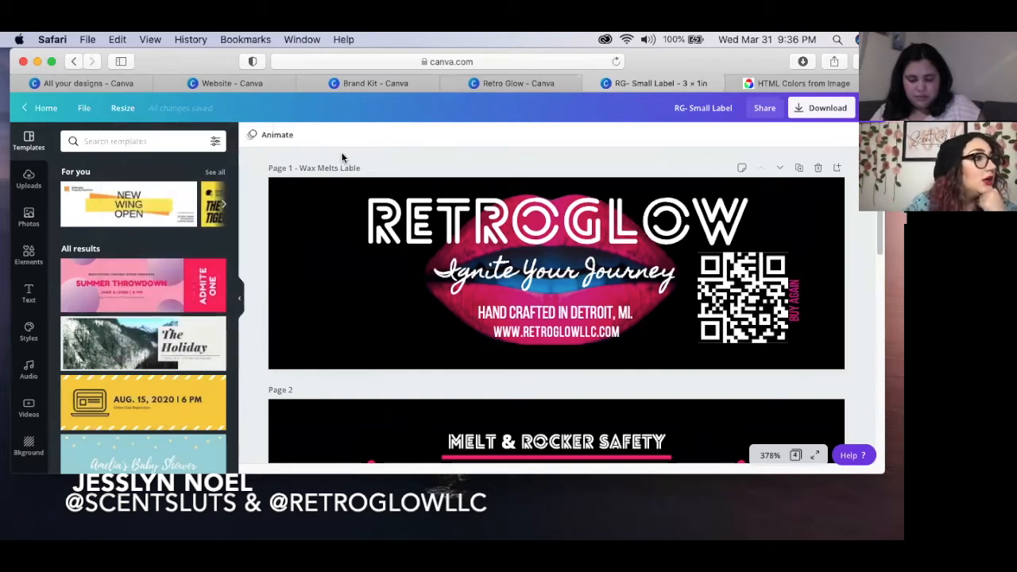
click(136, 108)
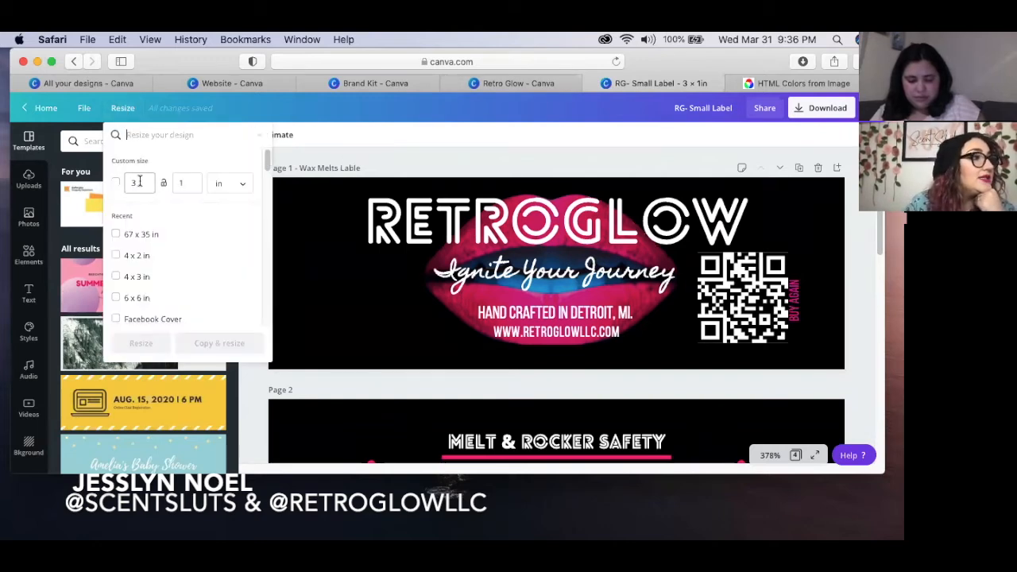
click(116, 256)
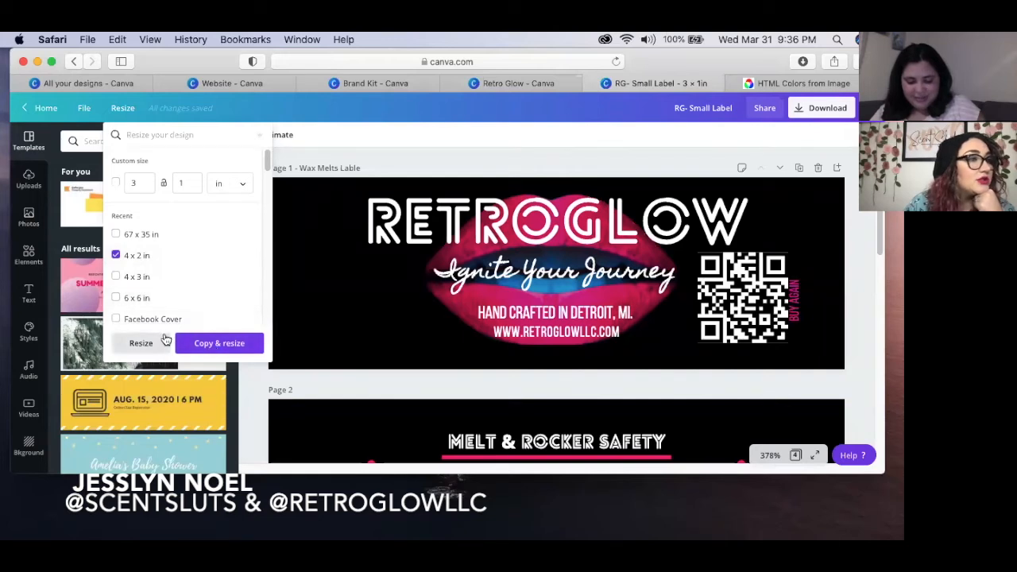
click(344, 156)
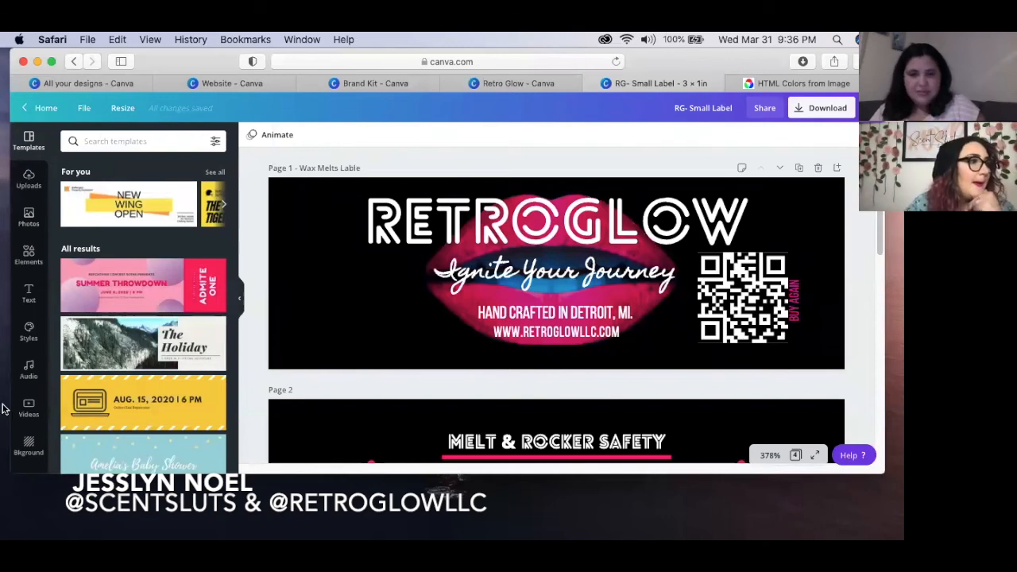
- Find the QR Code app among the available apps and integrations and open it
scroll(131, 338, down, 10)
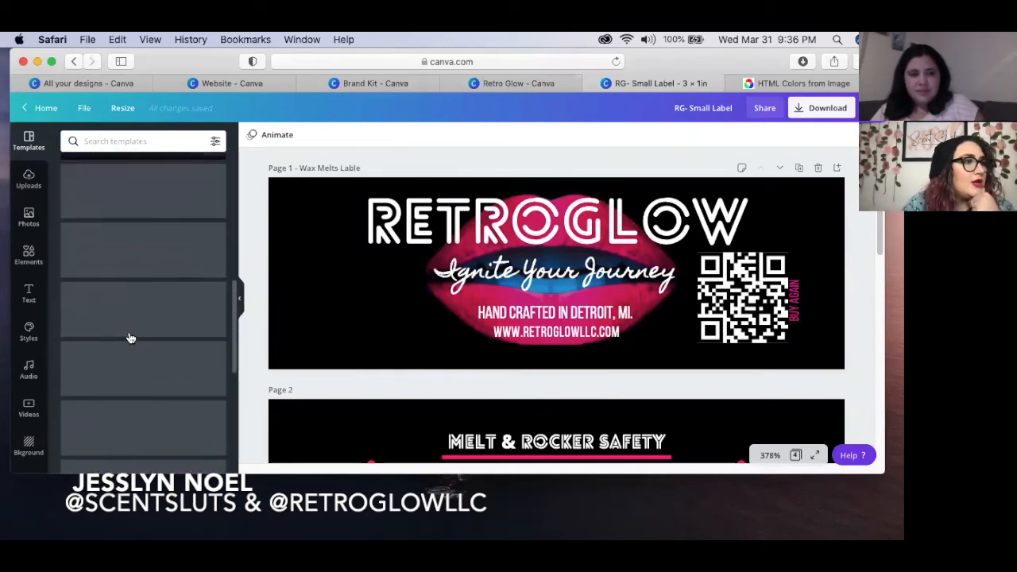
scroll(25, 386, down, 2)
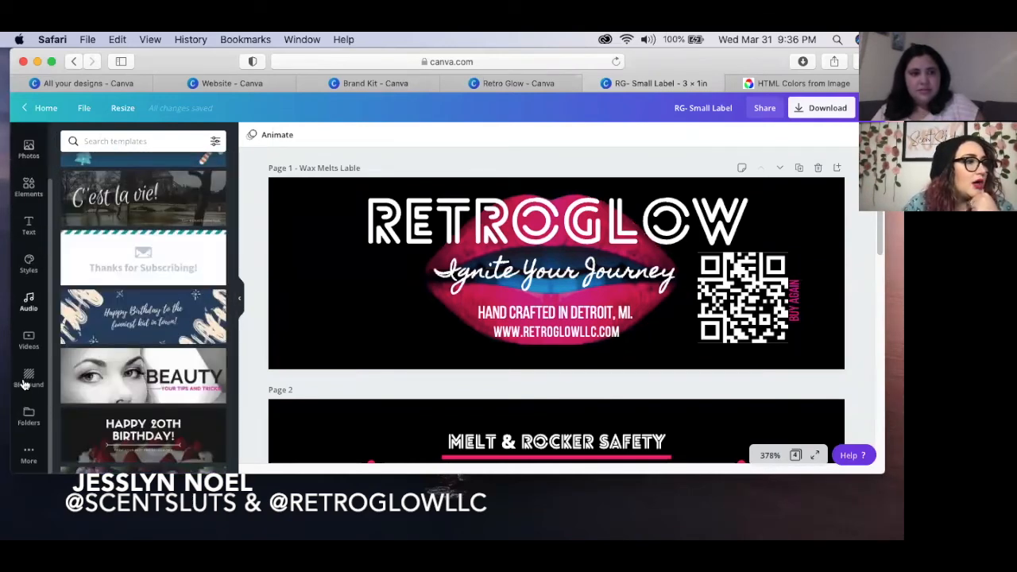
click(28, 455)
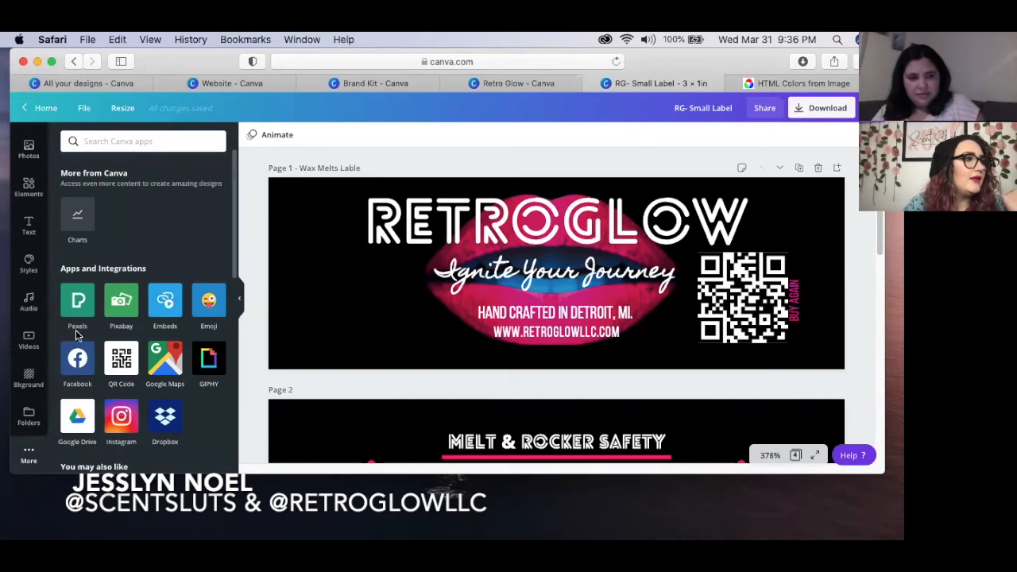
click(22, 427)
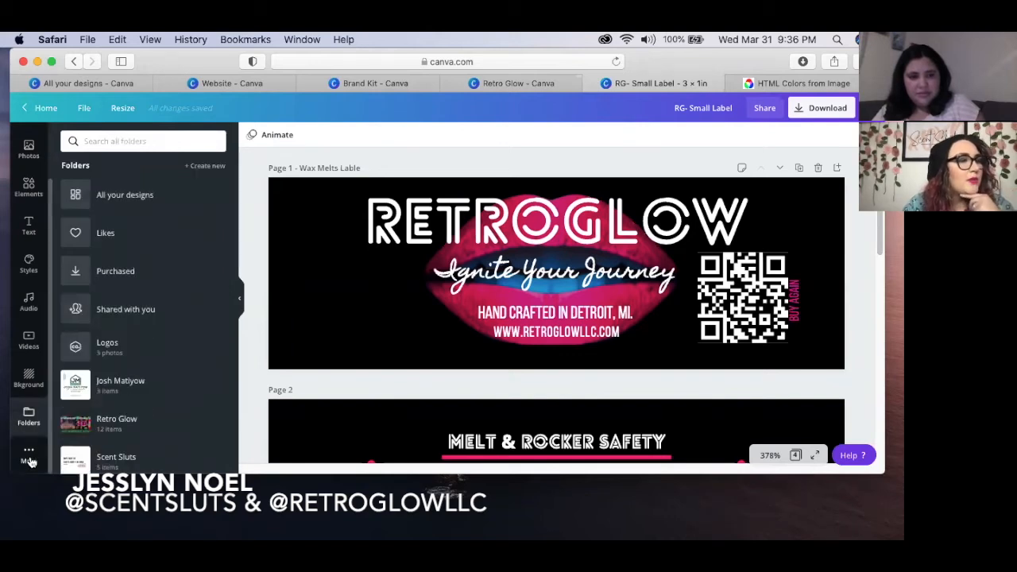
click(29, 454)
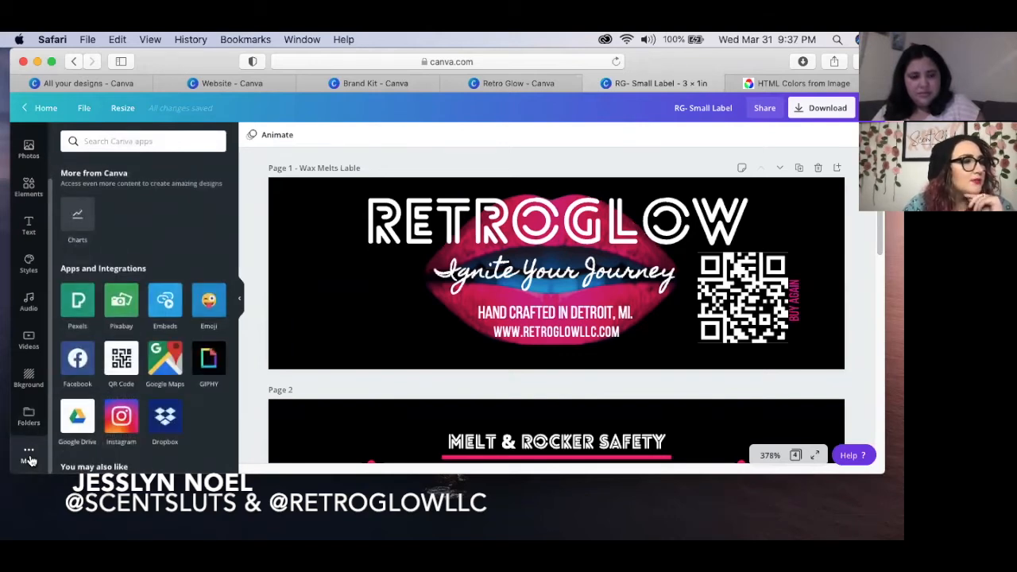
click(123, 369)
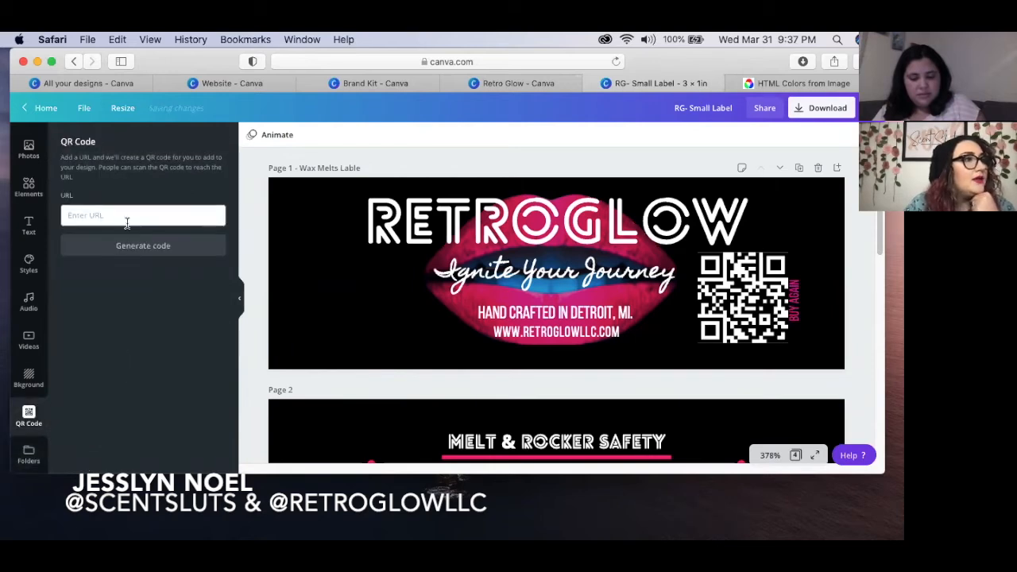
- Copy the address of the HTML Colors from Image page and generate a QR code for it on the label's first page
click(803, 83)
click(509, 57)
key(super+c)
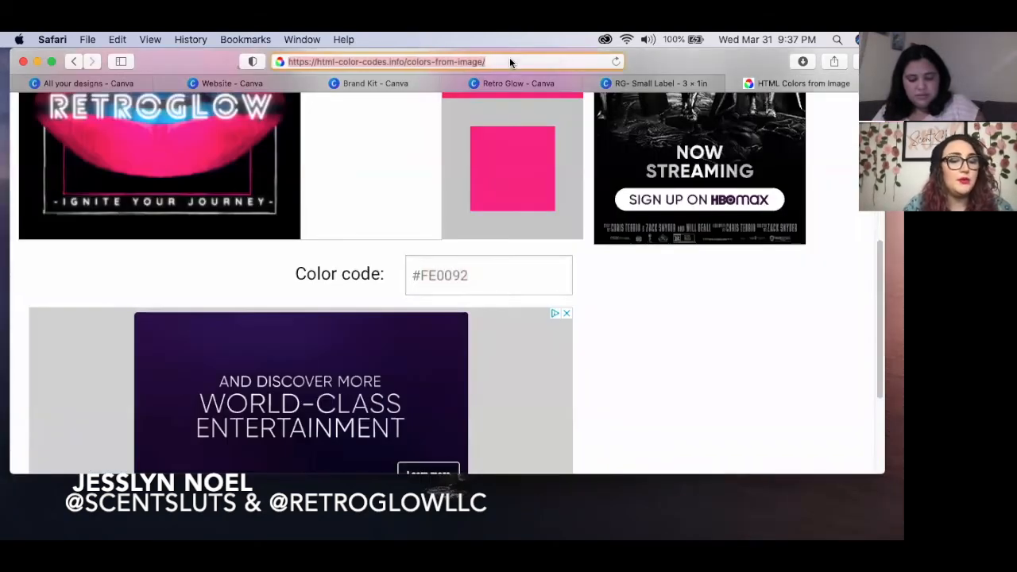
click(104, 82)
click(660, 82)
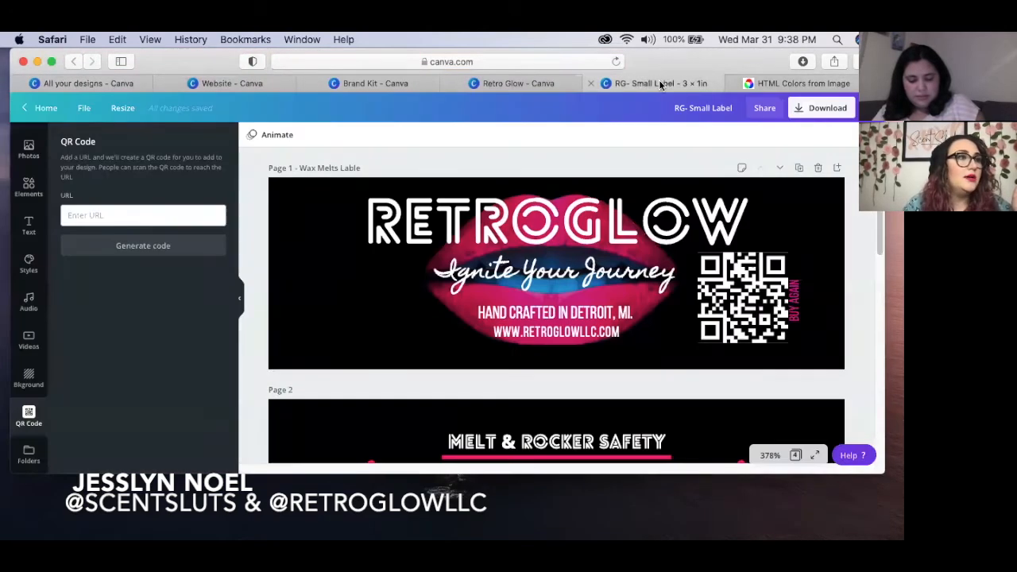
click(108, 215)
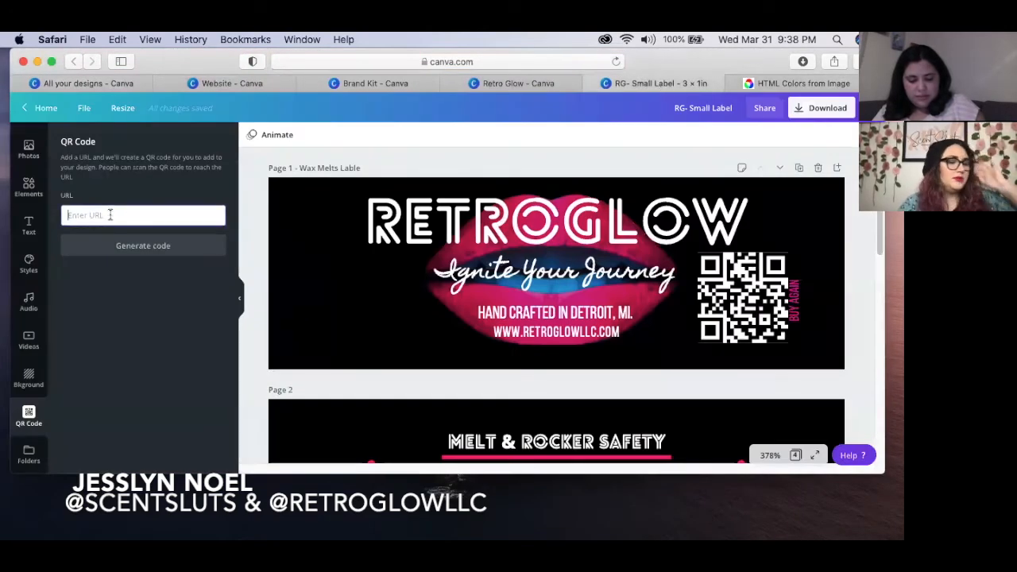
key(super+v)
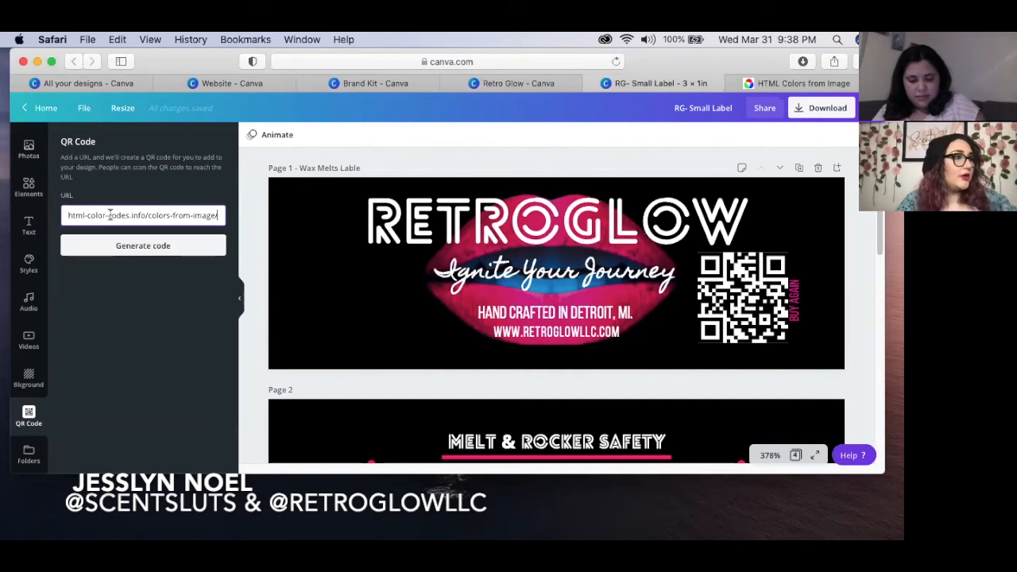
click(143, 246)
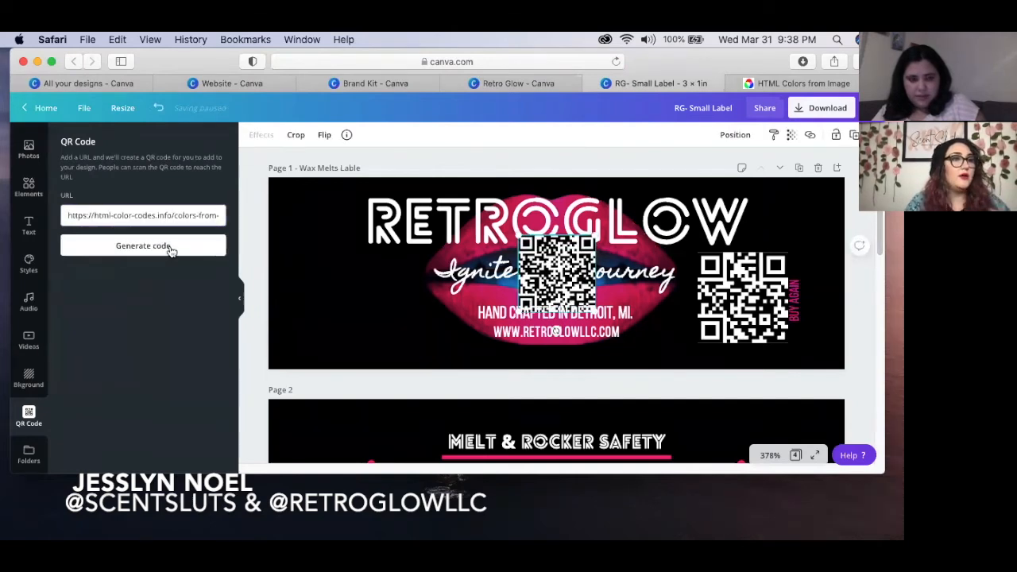
- Place the generated QR code to the left of the lips on page 1, without a duplicate, and enlarge it slightly
click(143, 246)
drag(531, 268, 373, 288)
click(617, 294)
key(Delete)
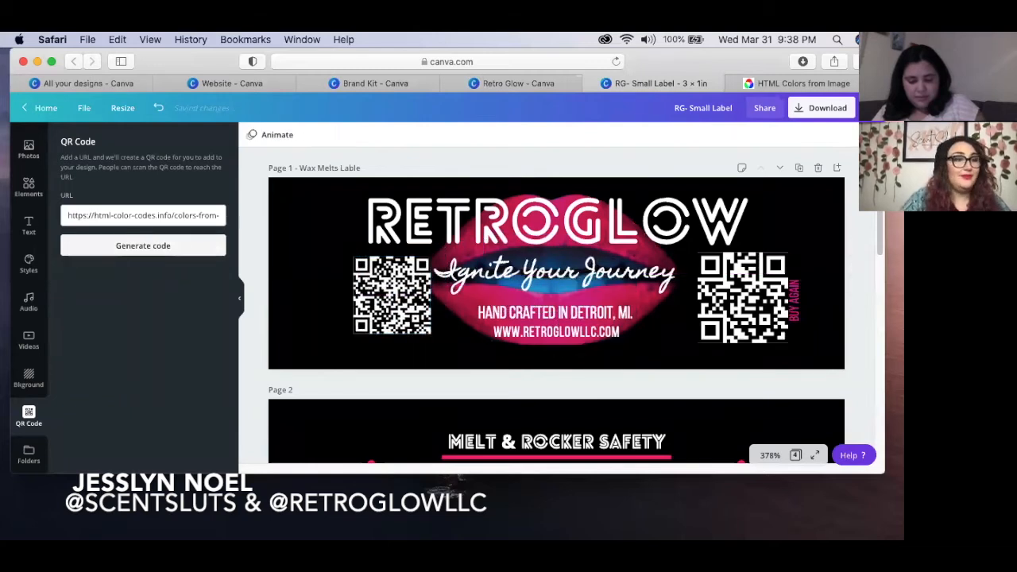
click(365, 266)
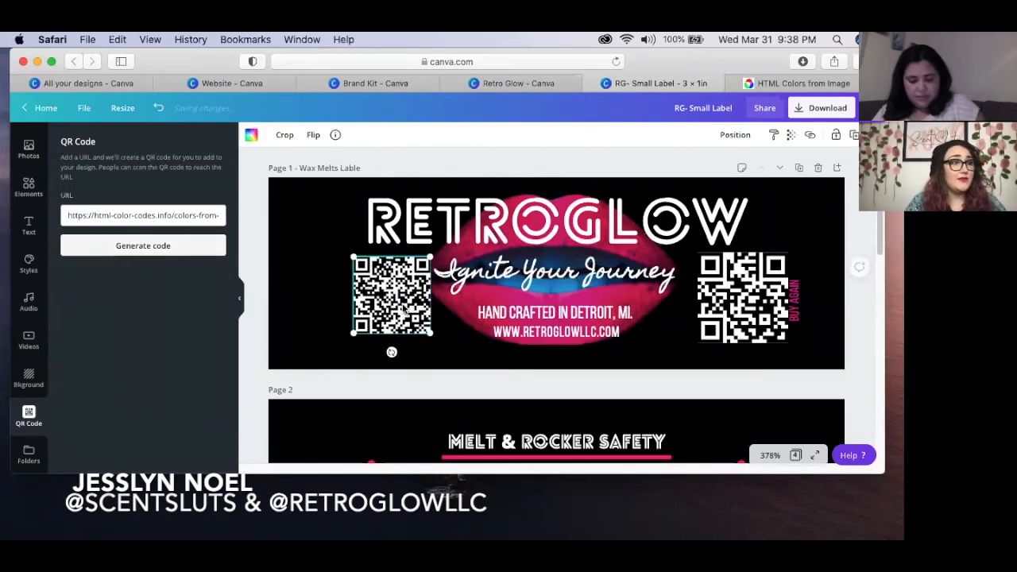
mouse_move(351, 251)
mouse_down()
mouse_move(368, 265)
mouse_move(337, 252)
mouse_up()
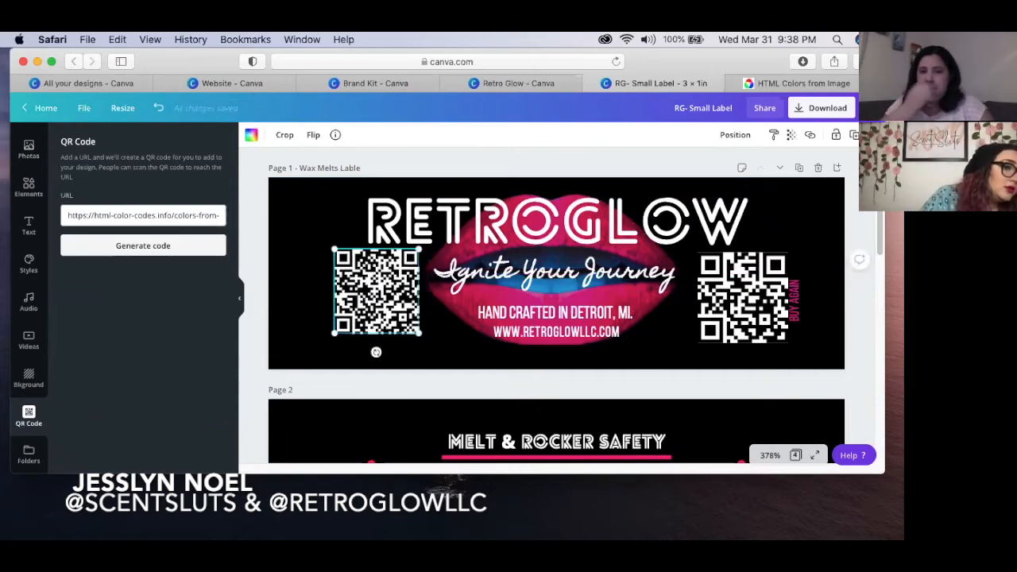
- Shift the new QR code closer to the left edge of page 1 and delete it
click(773, 457)
click(765, 290)
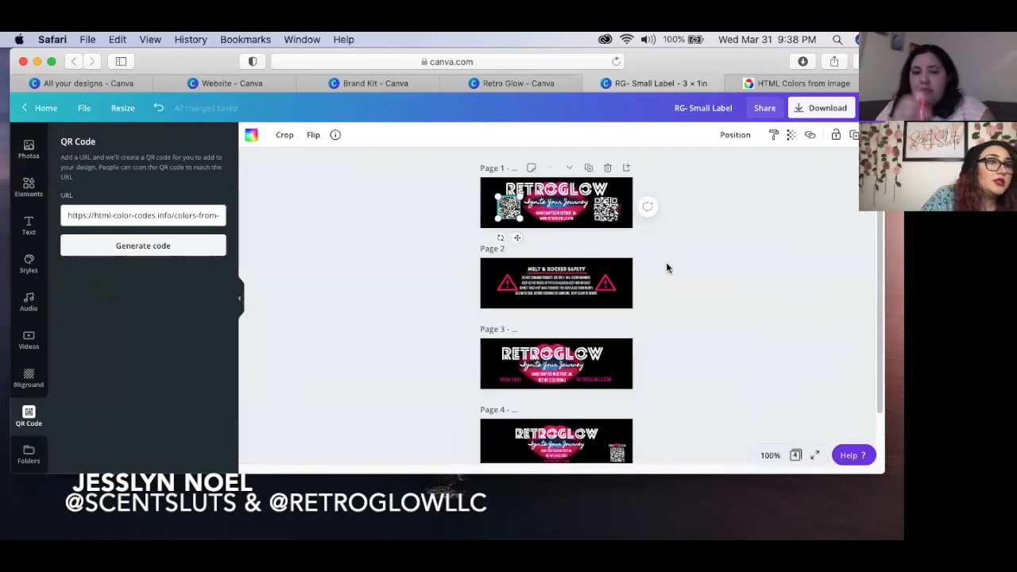
click(692, 277)
drag(514, 206, 507, 209)
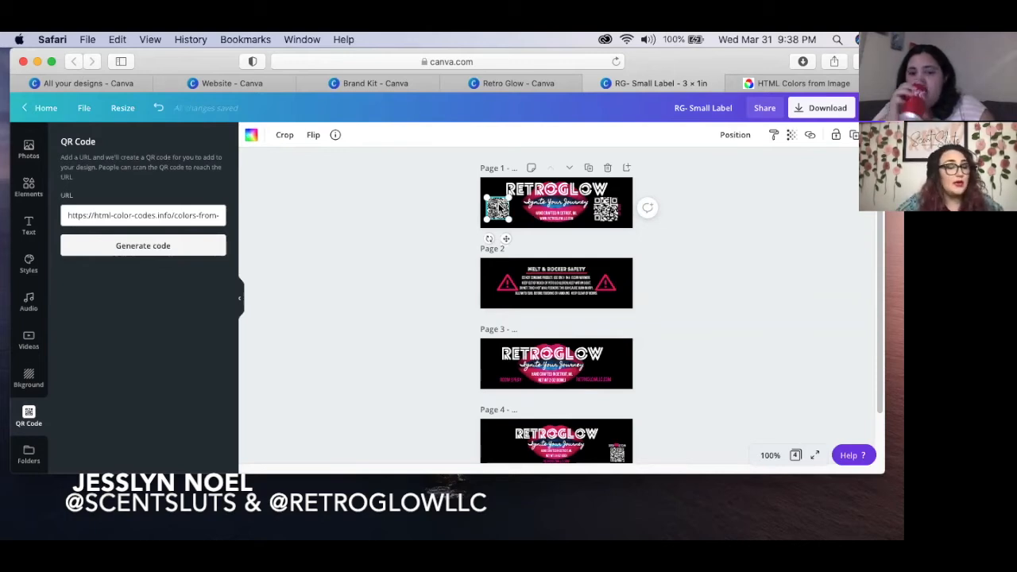
key(Delete)
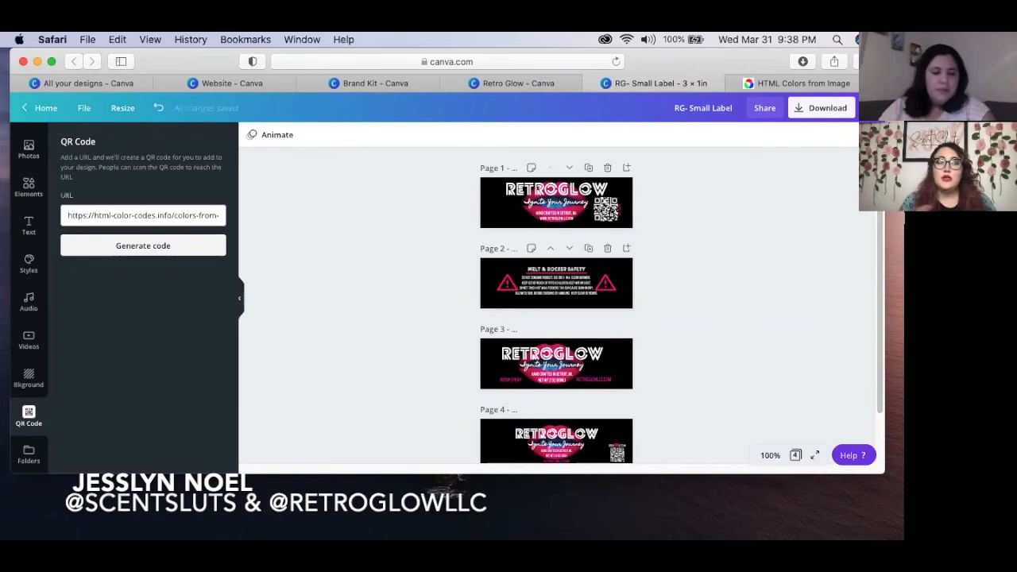
- Examine the safety, room spray and wax melts label pages at 300% zoom
click(783, 455)
click(768, 228)
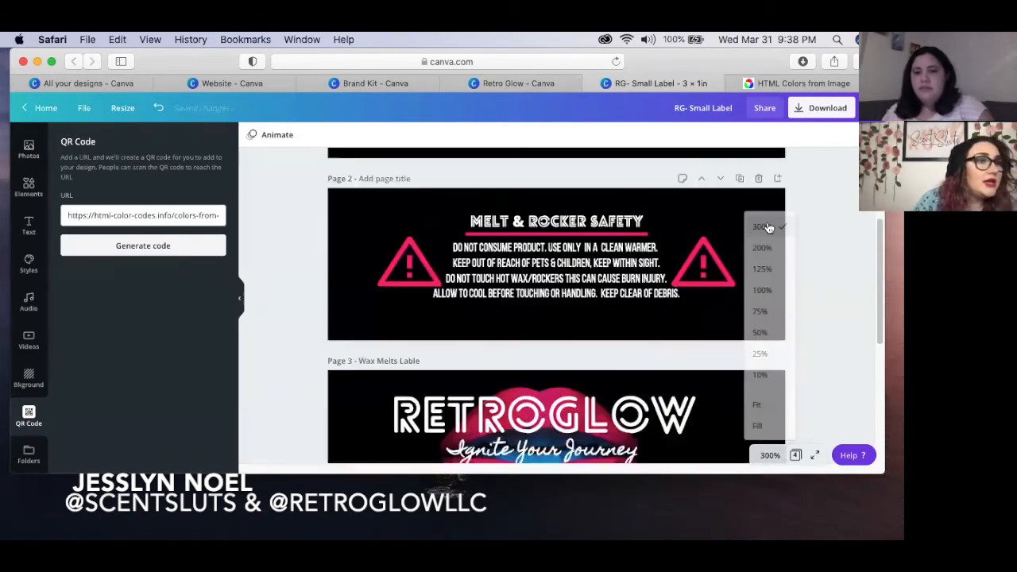
scroll(429, 297, down, 6)
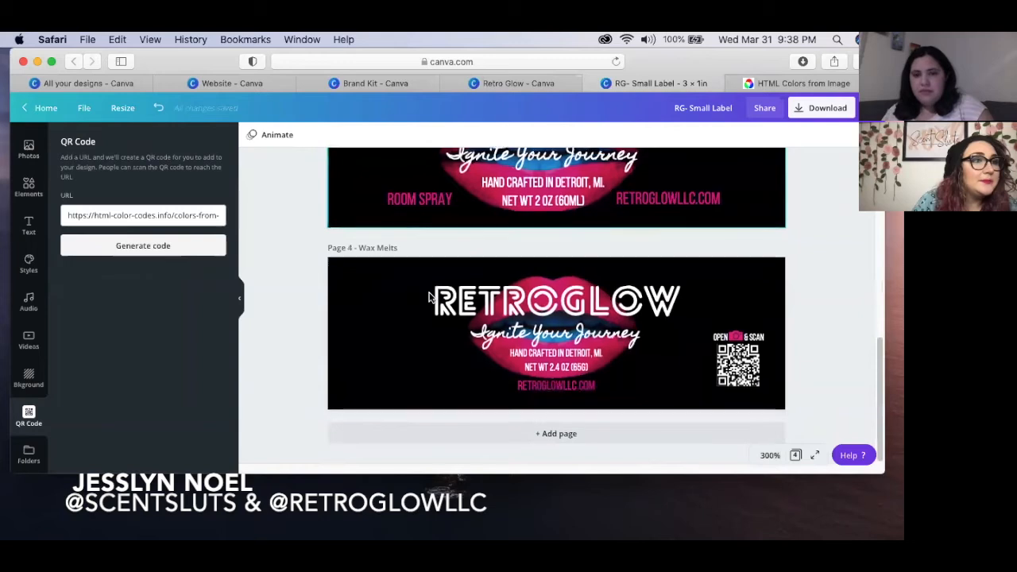
scroll(429, 297, up, 6)
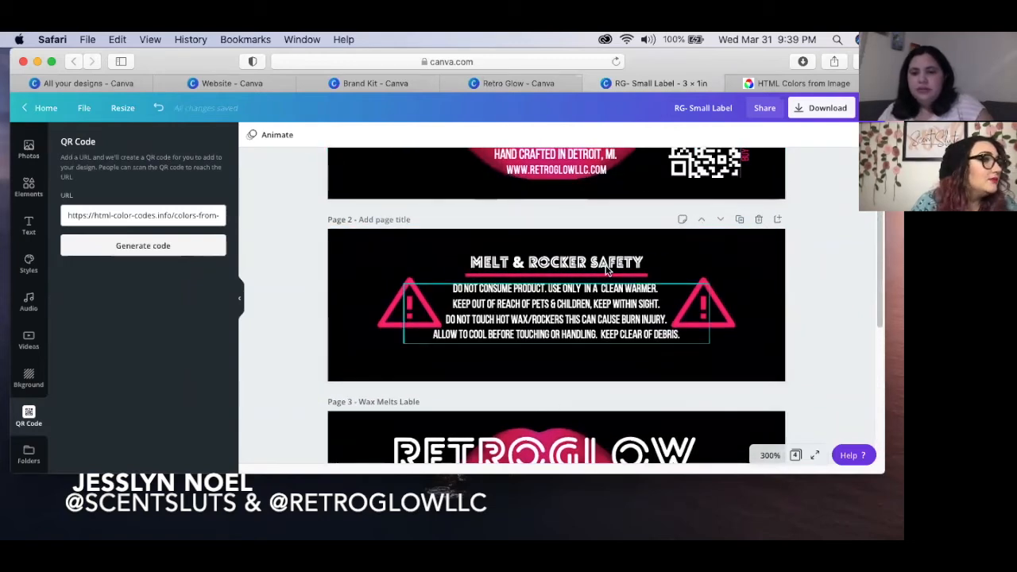
- Leave the label design, open SS- Event Calendar from the Scent Sluts folder and compare its April events page with the hospital template page
click(47, 111)
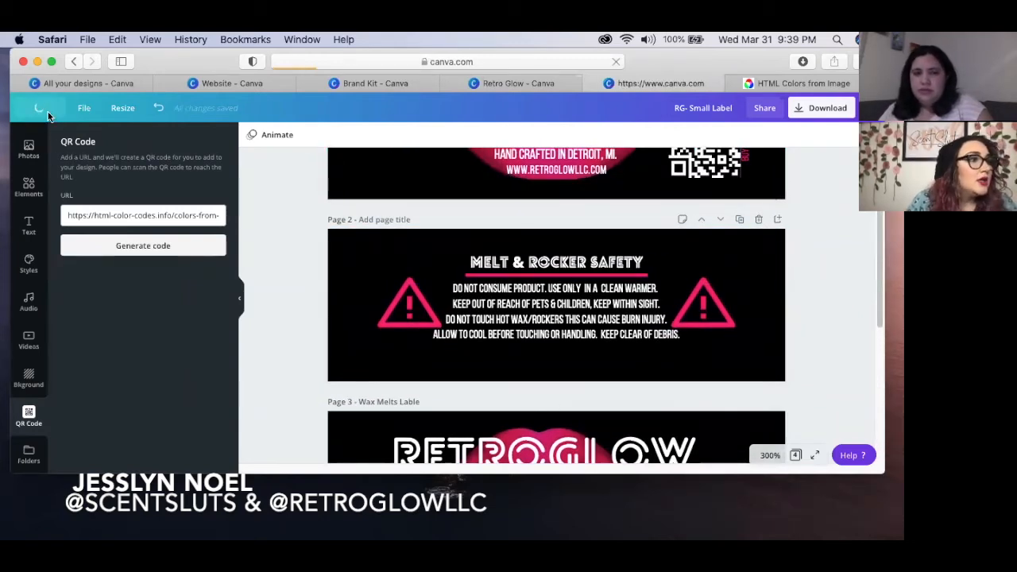
click(76, 311)
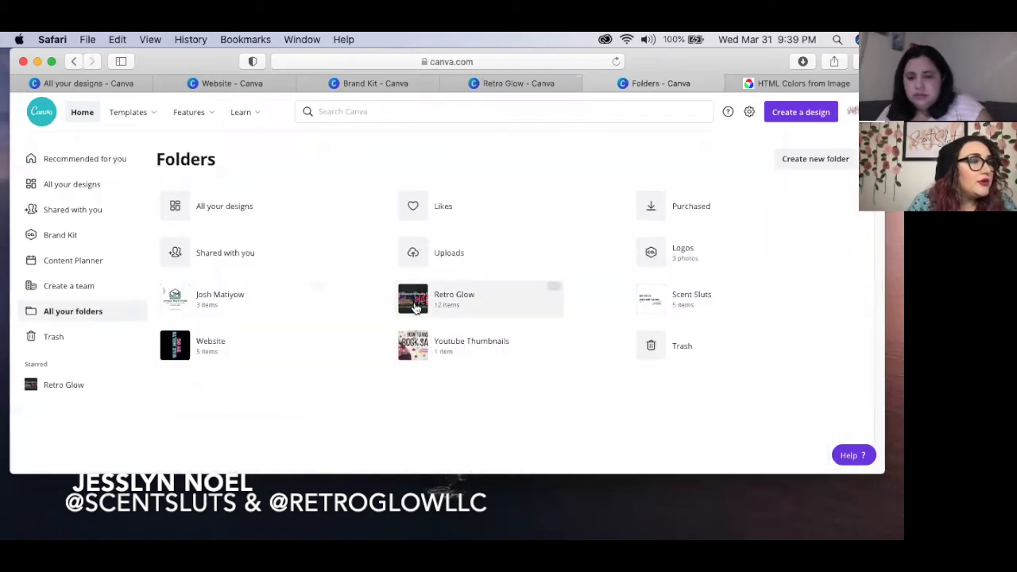
click(656, 305)
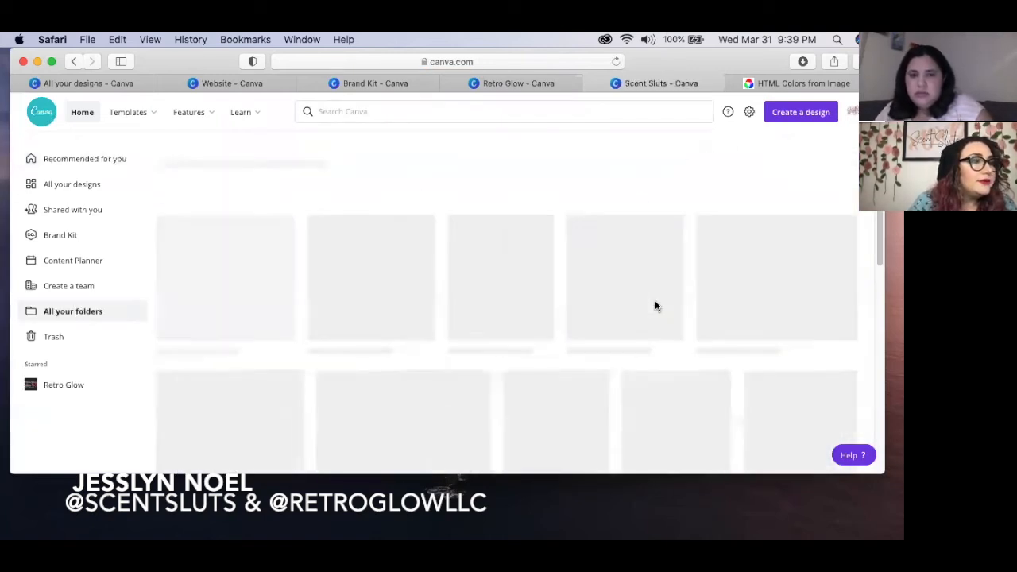
scroll(345, 354, down, 1)
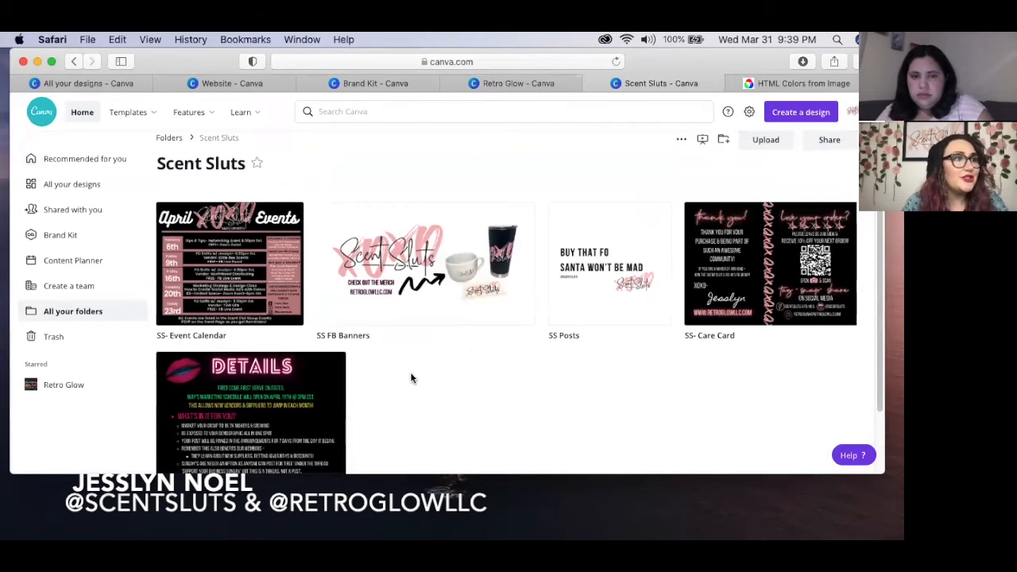
click(253, 287)
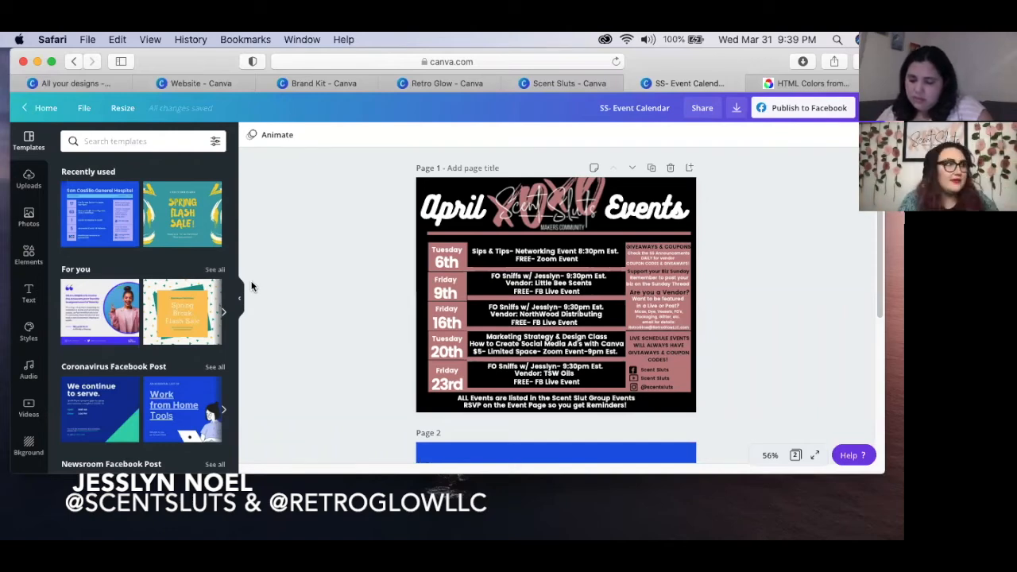
scroll(372, 306, down, 5)
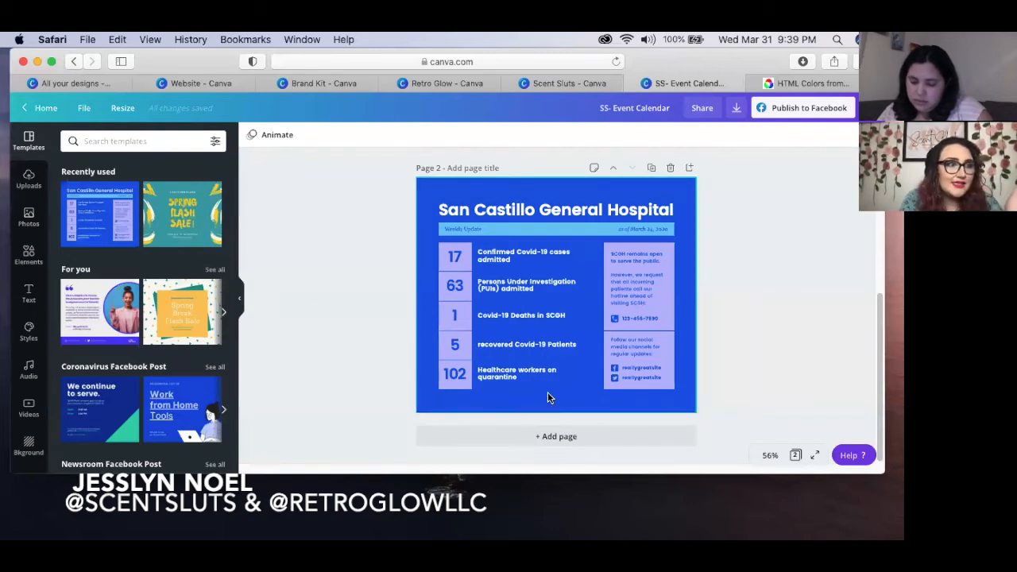
scroll(547, 392, up, 5)
scroll(548, 392, down, 3)
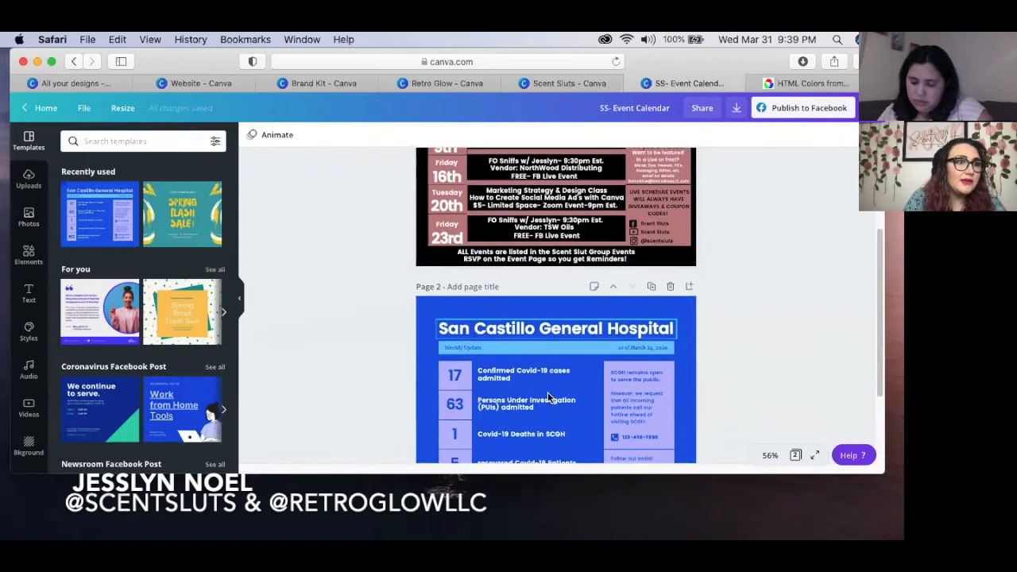
- Copy the hex colour code of the Tuesday 6th date box on the calendar's April events page
click(442, 386)
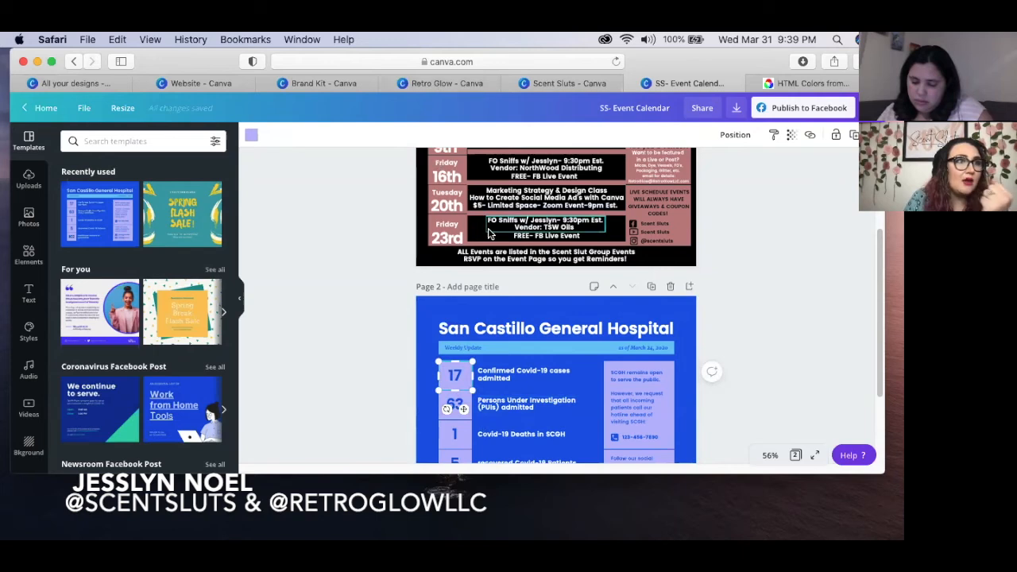
scroll(488, 231, up, 4)
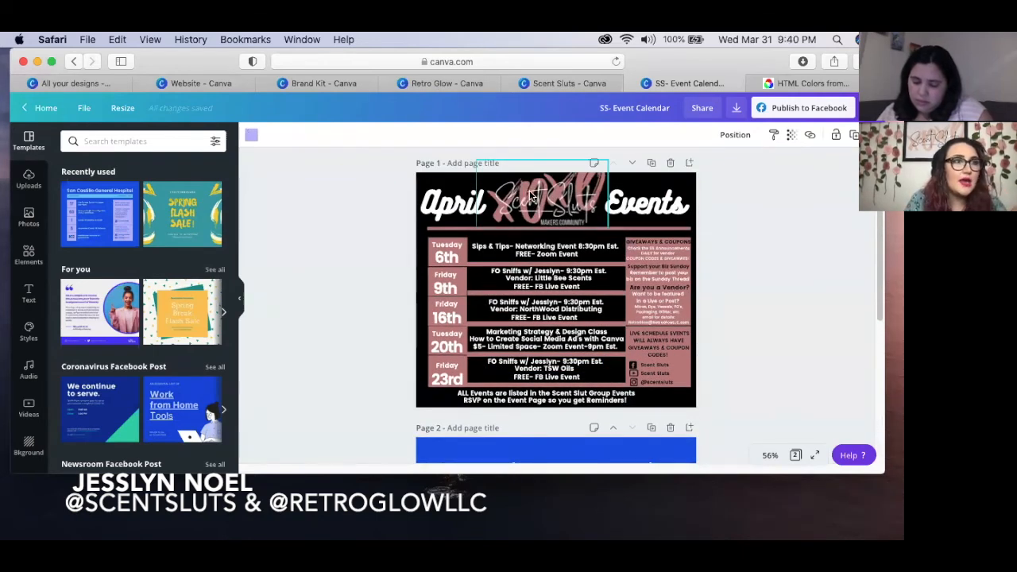
click(465, 259)
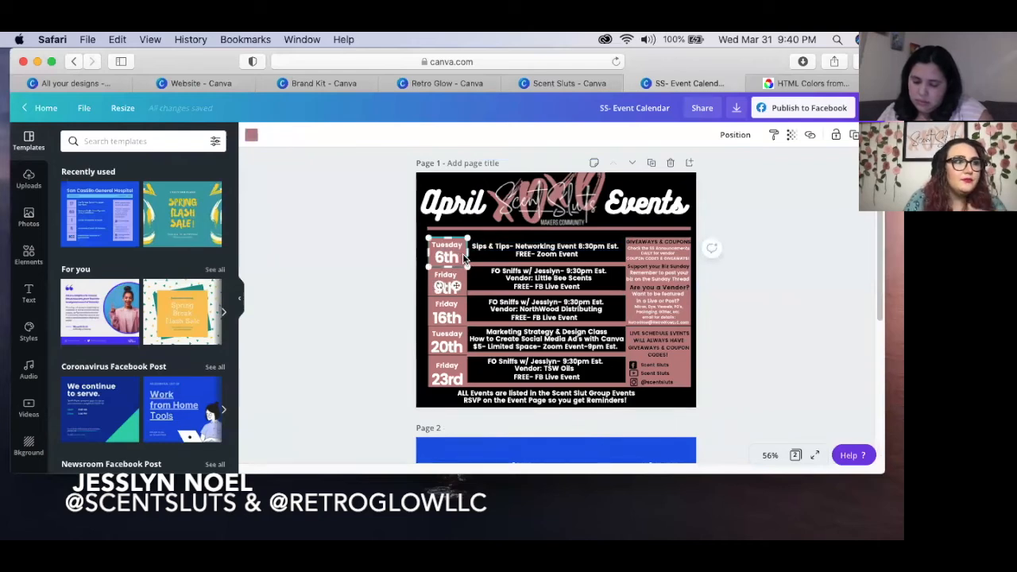
click(251, 135)
click(179, 245)
click(71, 189)
key(super+c)
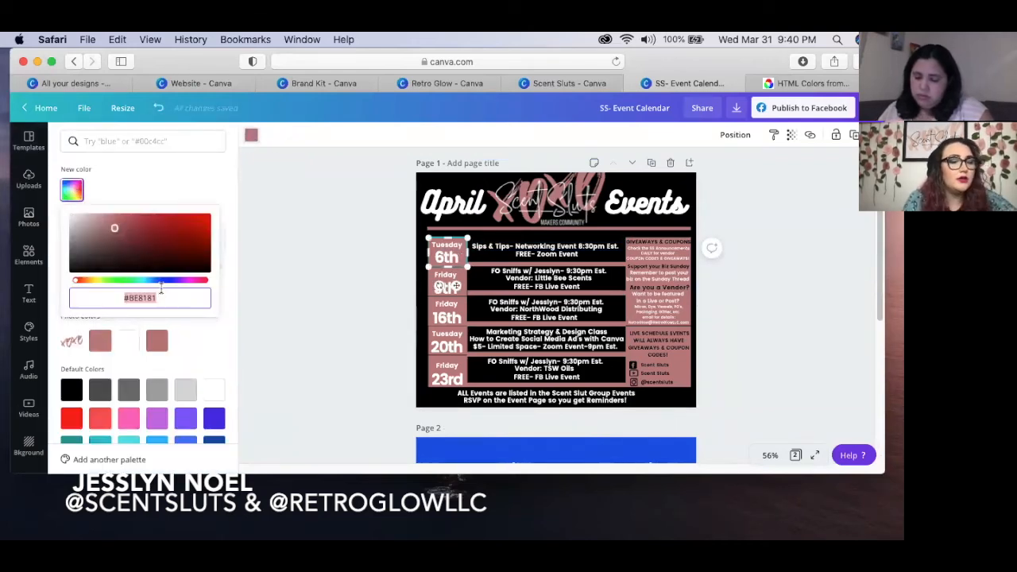
click(450, 258)
- Recolour only the box behind the 17 on page 2 with the copied brand hex code #BE8181
scroll(563, 266, down, 2)
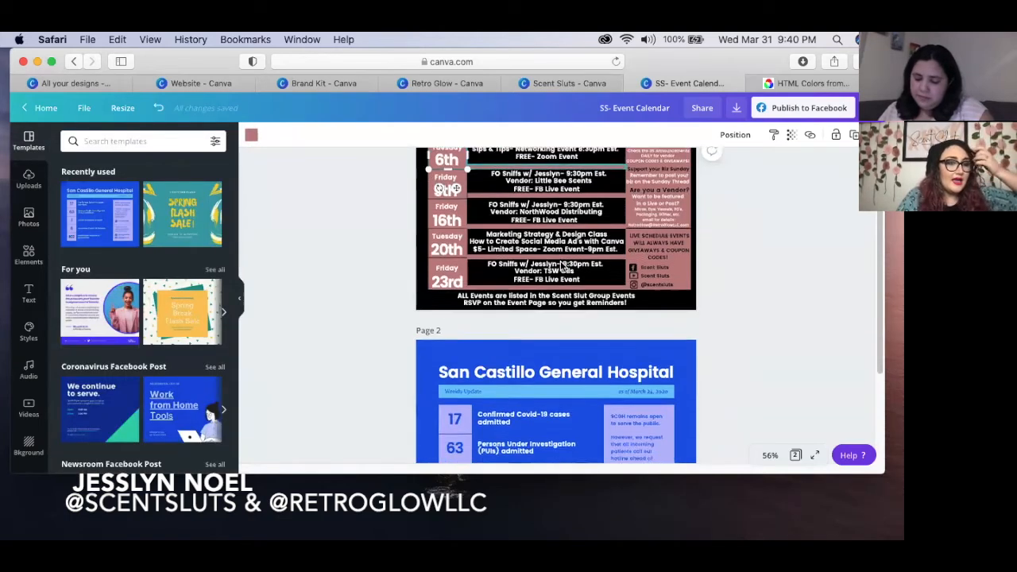
scroll(561, 266, down, 1)
click(469, 381)
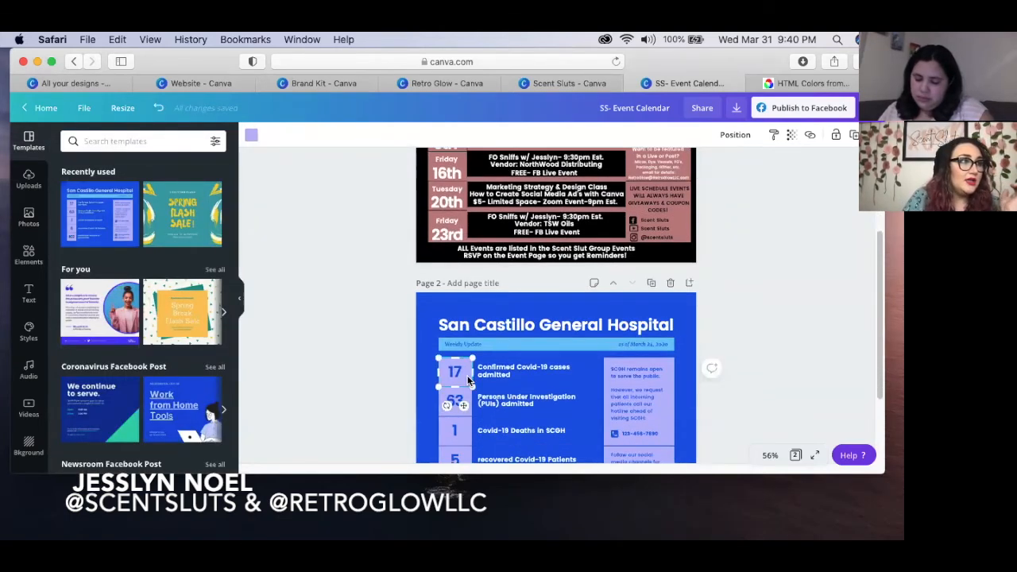
click(252, 137)
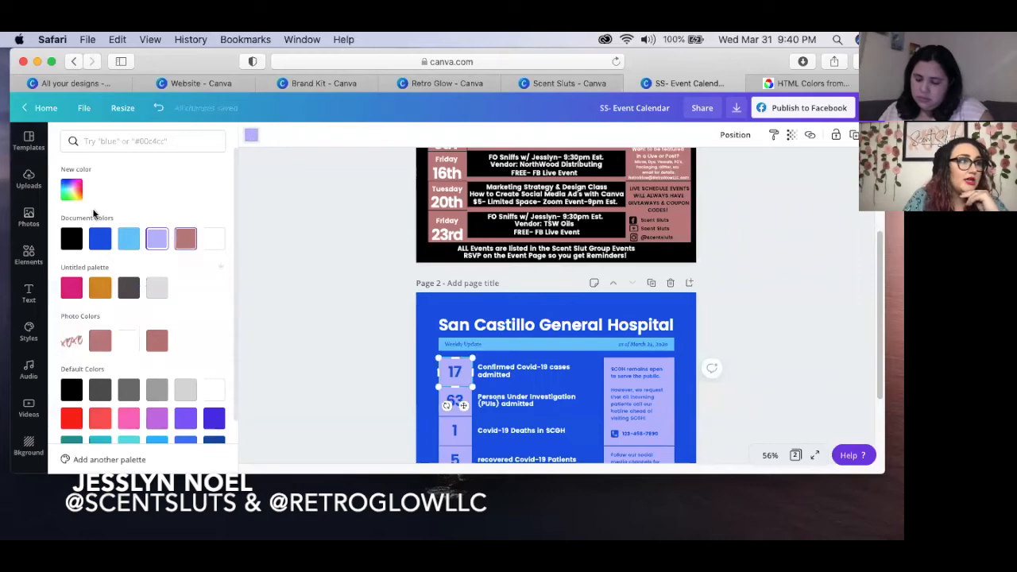
click(72, 191)
click(169, 296)
key(super+v)
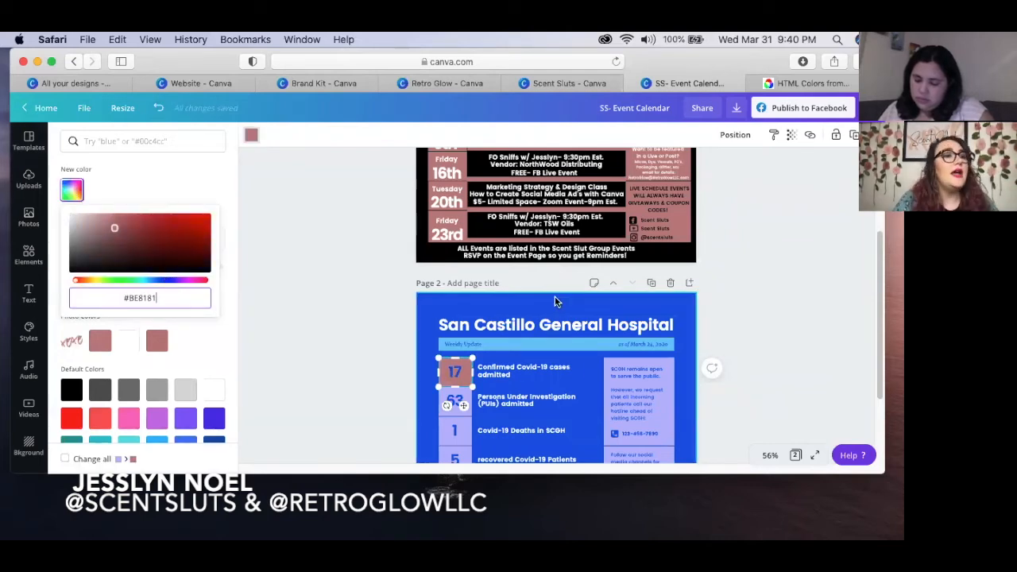
click(760, 279)
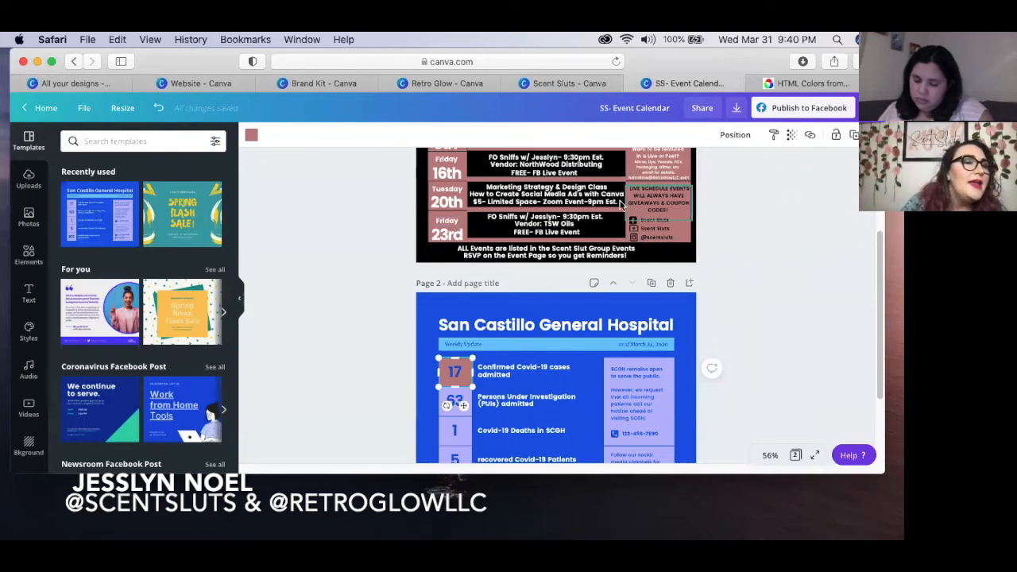
- Compare the social media icons on both calendar pages and search the elements library for "YouTube logo"
scroll(664, 354, down, 2)
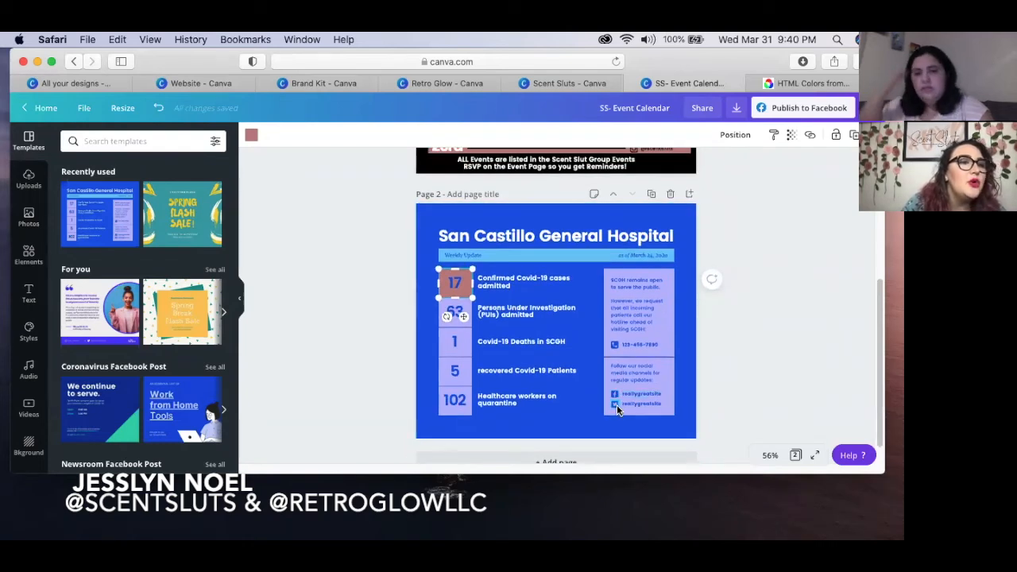
scroll(634, 406, up, 2)
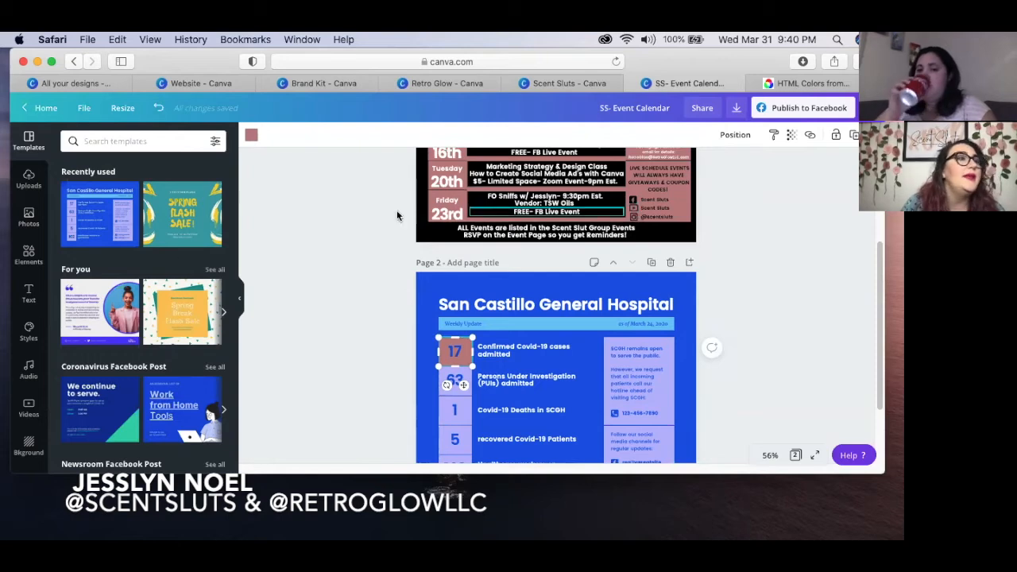
click(28, 254)
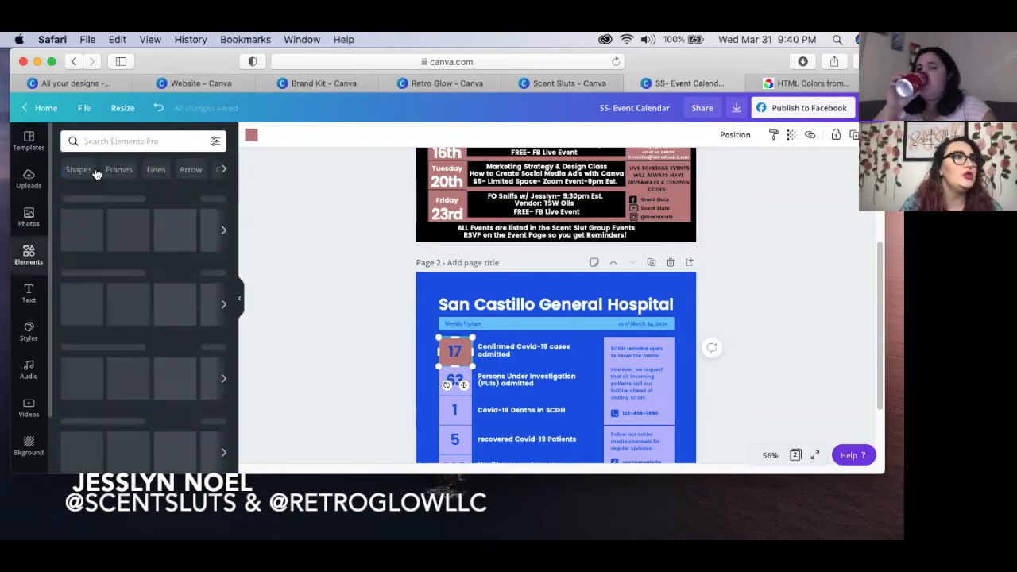
click(125, 141)
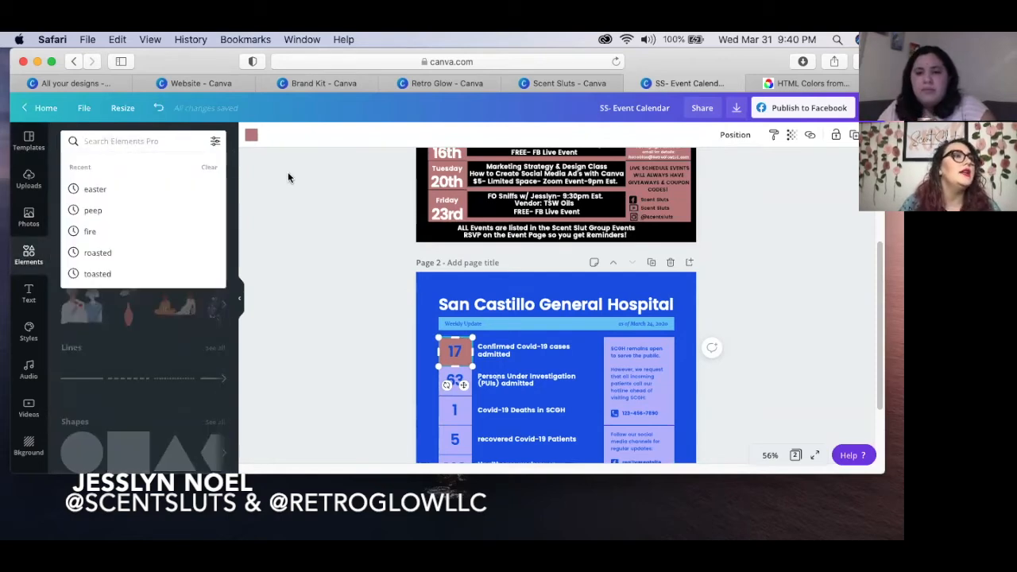
click(288, 178)
click(125, 142)
text(youtube lo)
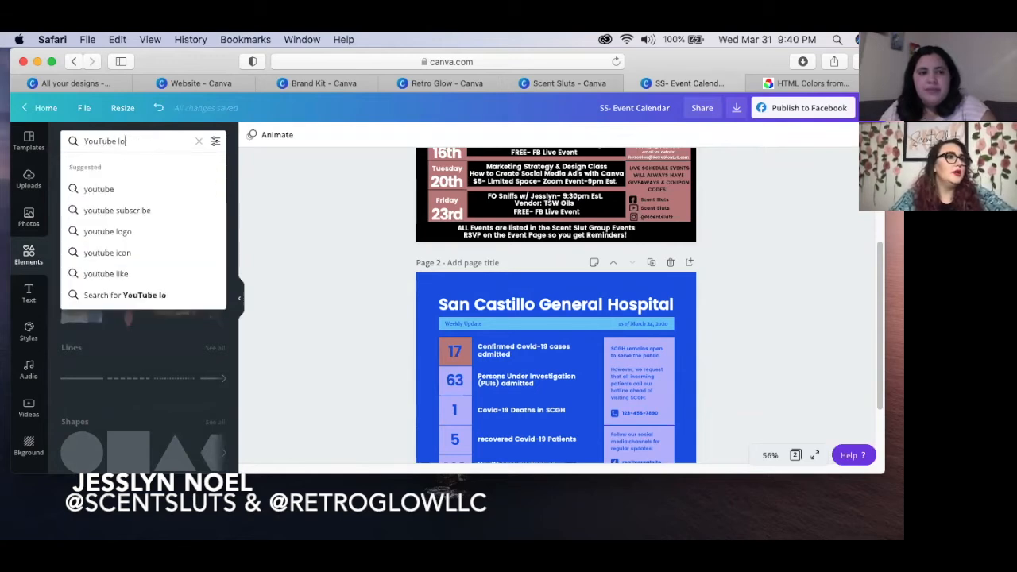
text(go)
key(Return)
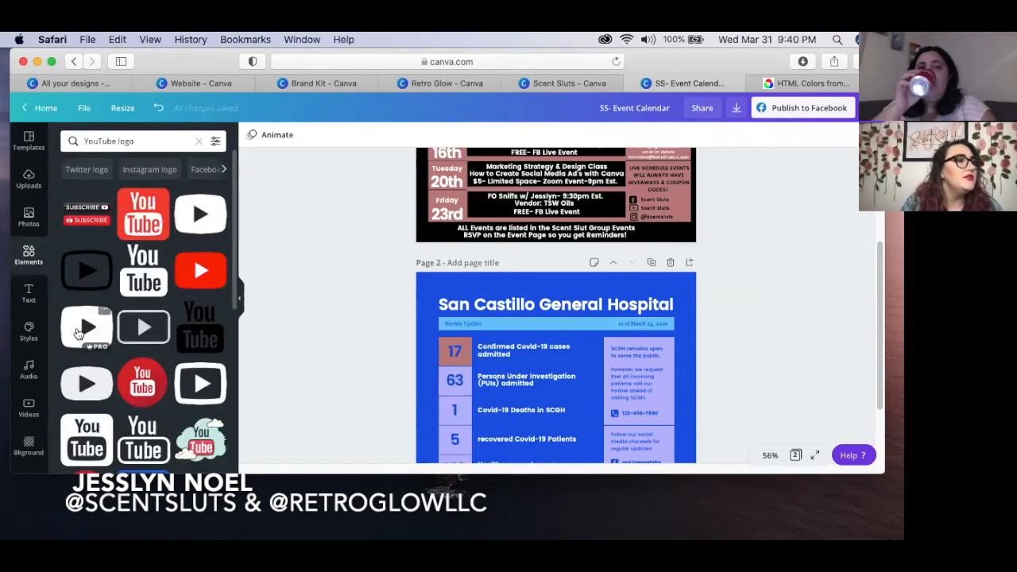
scroll(88, 326, down, 1)
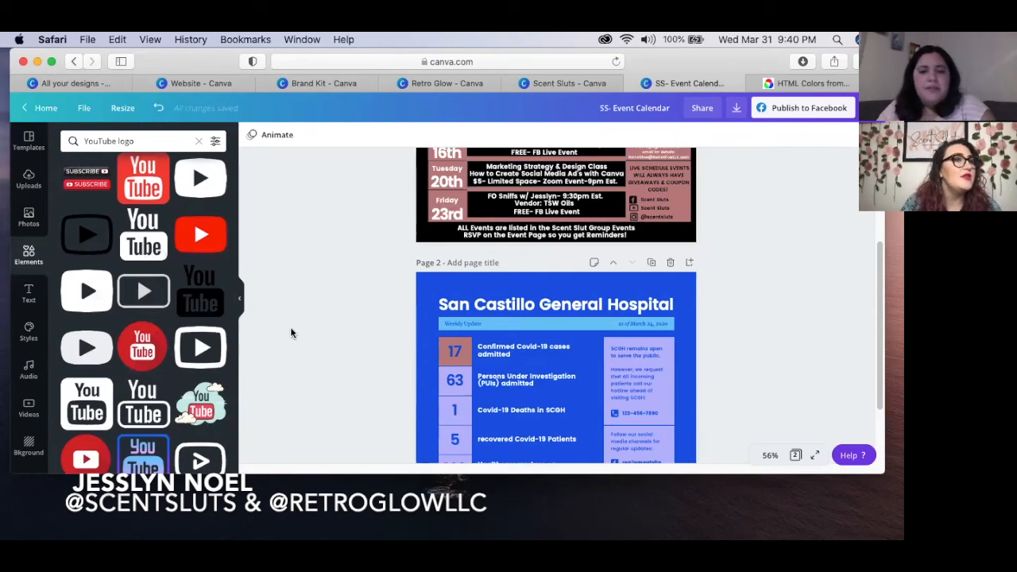
scroll(291, 333, up, 4)
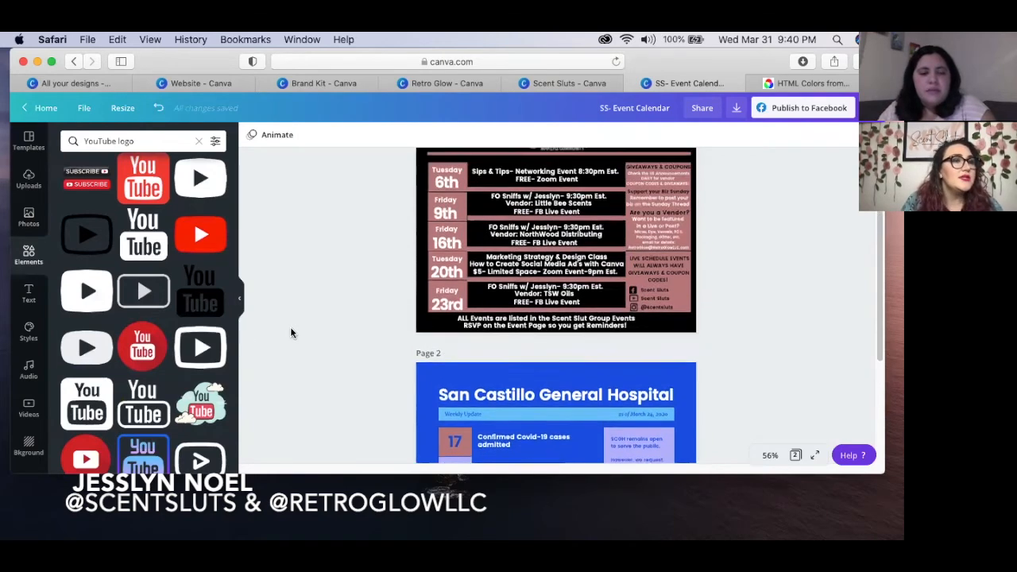
scroll(157, 328, up, 1)
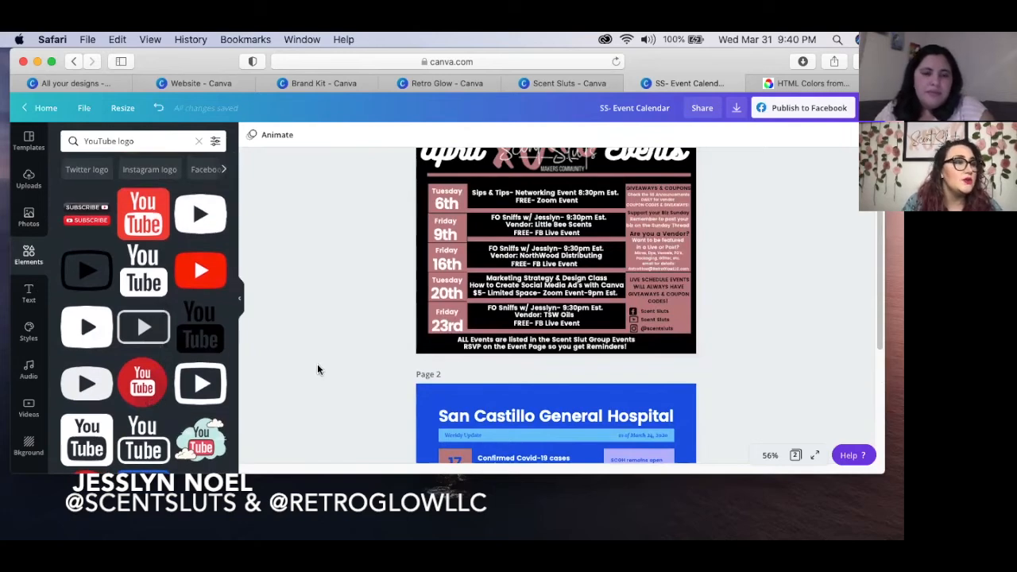
scroll(318, 368, up, 2)
- Leave the event calendar and open the RG Care Card design from the Retro Glow folder
scroll(24, 378, down, 2)
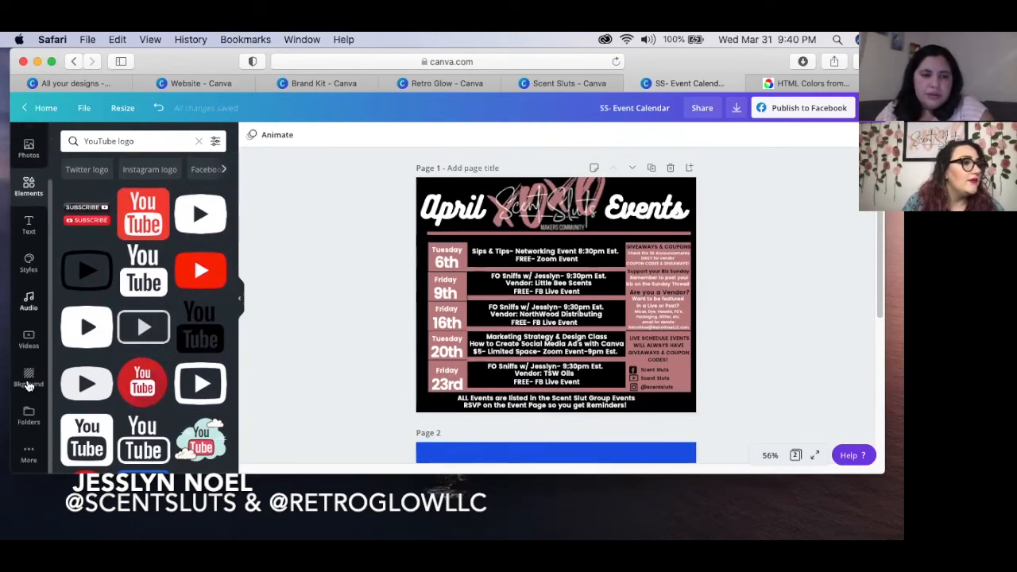
click(24, 415)
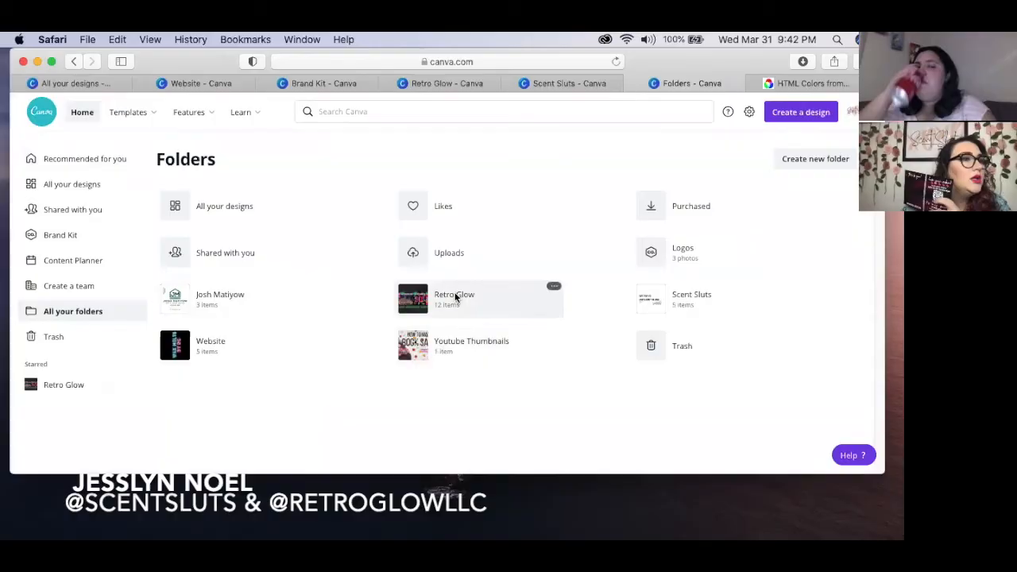
click(456, 298)
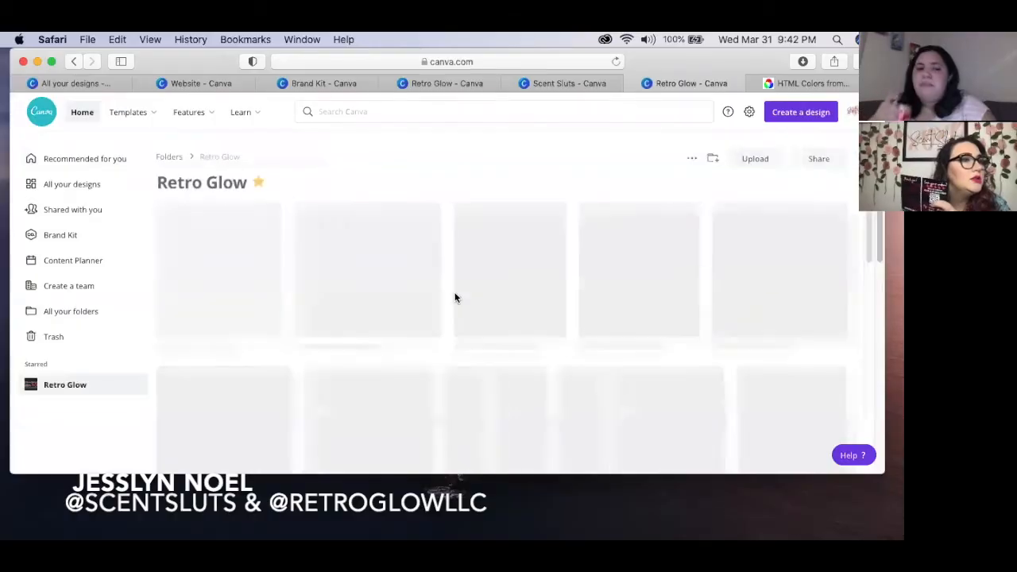
scroll(335, 268, down, 5)
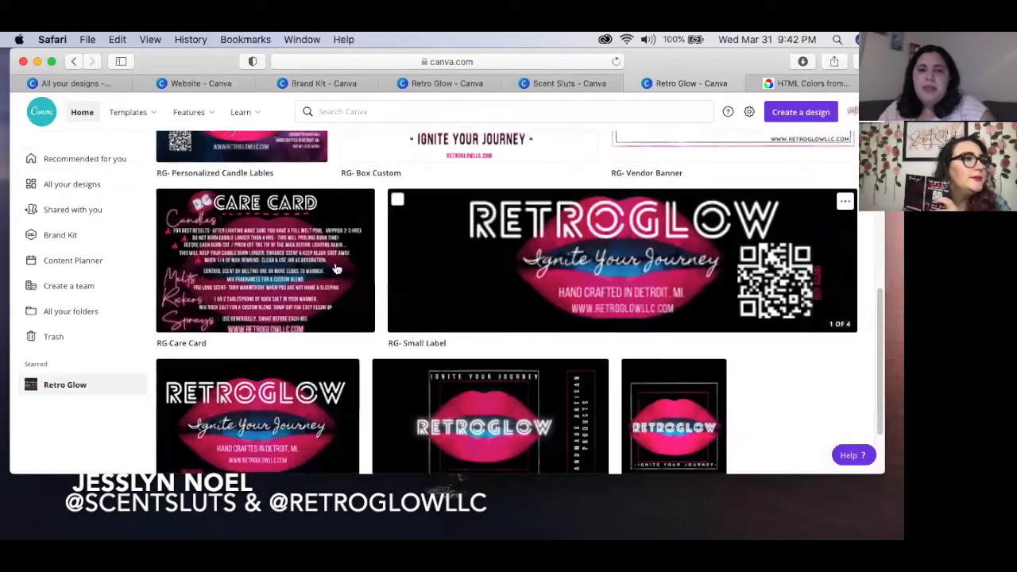
click(268, 238)
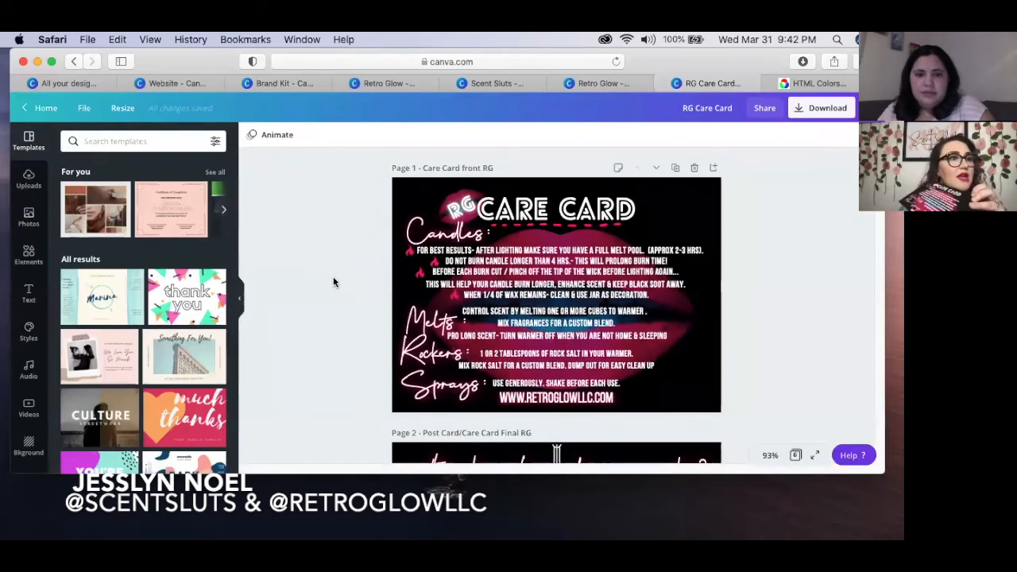
- Examine the dark care card's front and thank-you pages and the white care card versions below them
scroll(332, 282, down, 4)
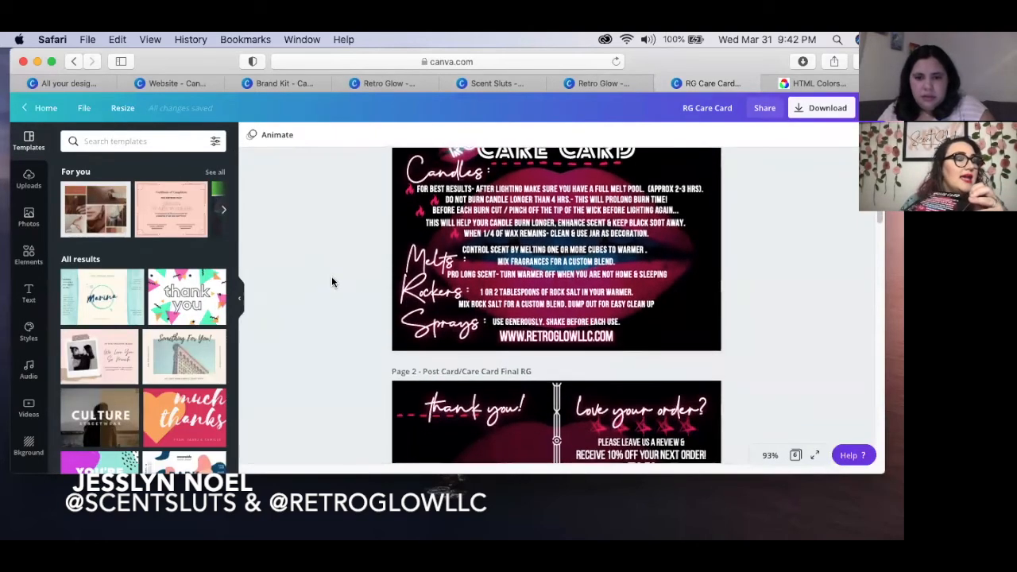
scroll(332, 282, down, 3)
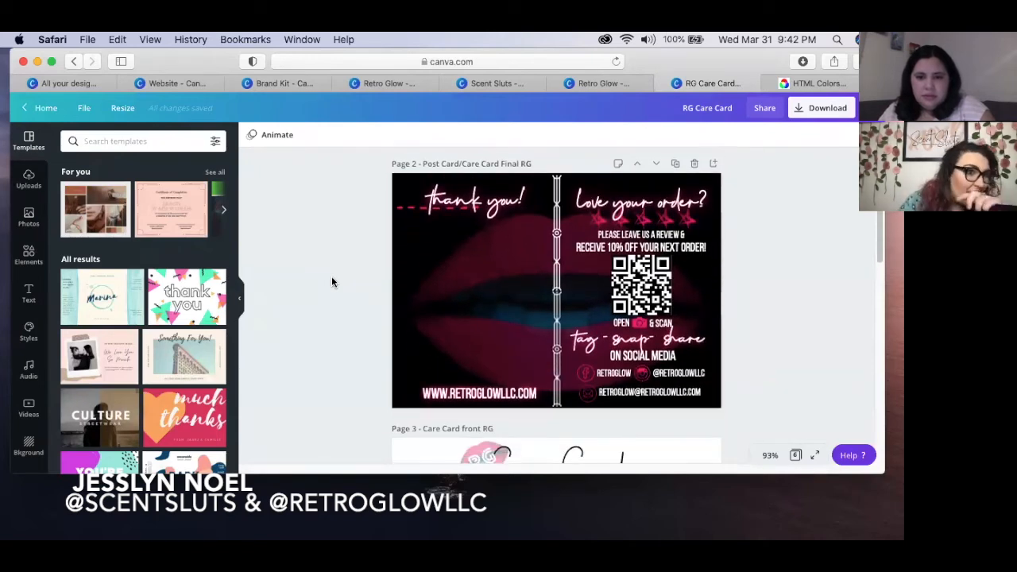
scroll(332, 282, down, 5)
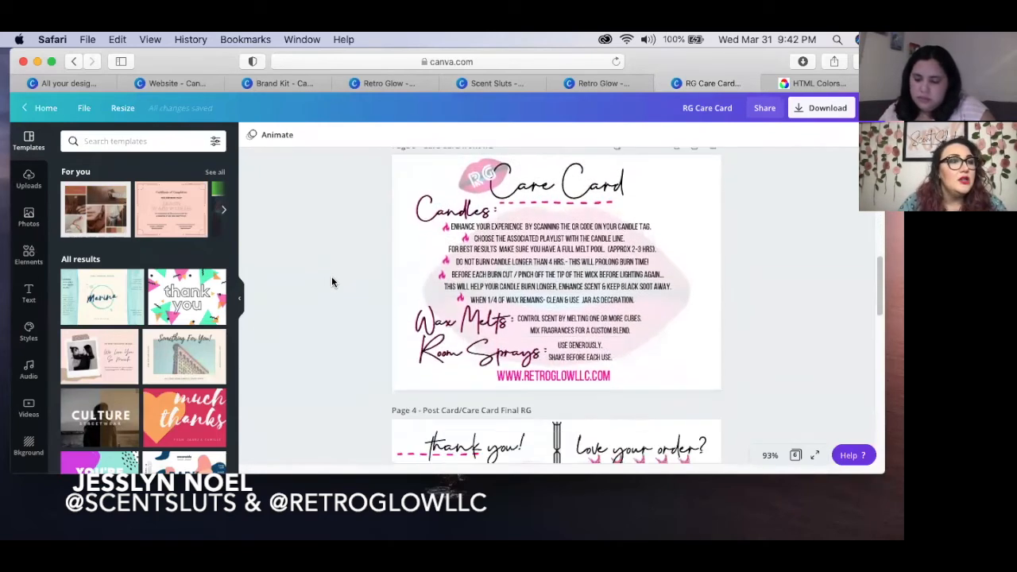
scroll(333, 282, down, 3)
scroll(332, 283, up, 3)
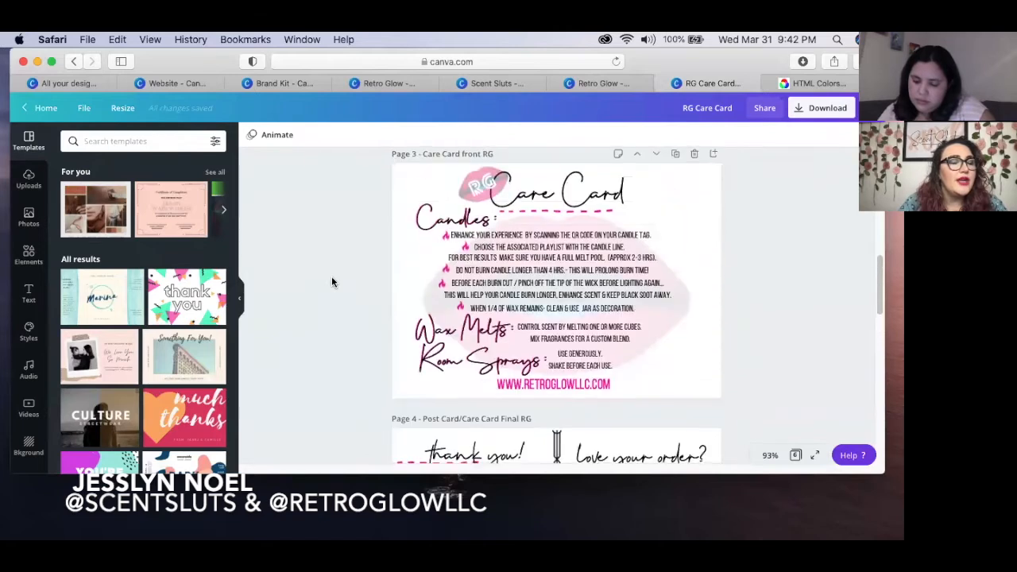
scroll(333, 282, up, 3)
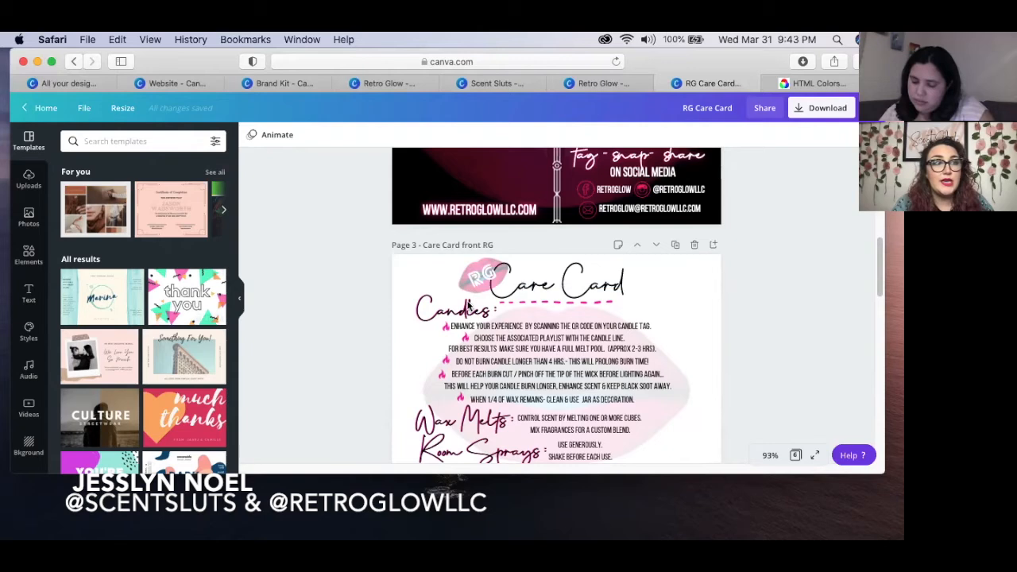
- Compare the white care card's front with the thank-you pages around it, and leave the care card for the full designs list
scroll(411, 280, down, 2)
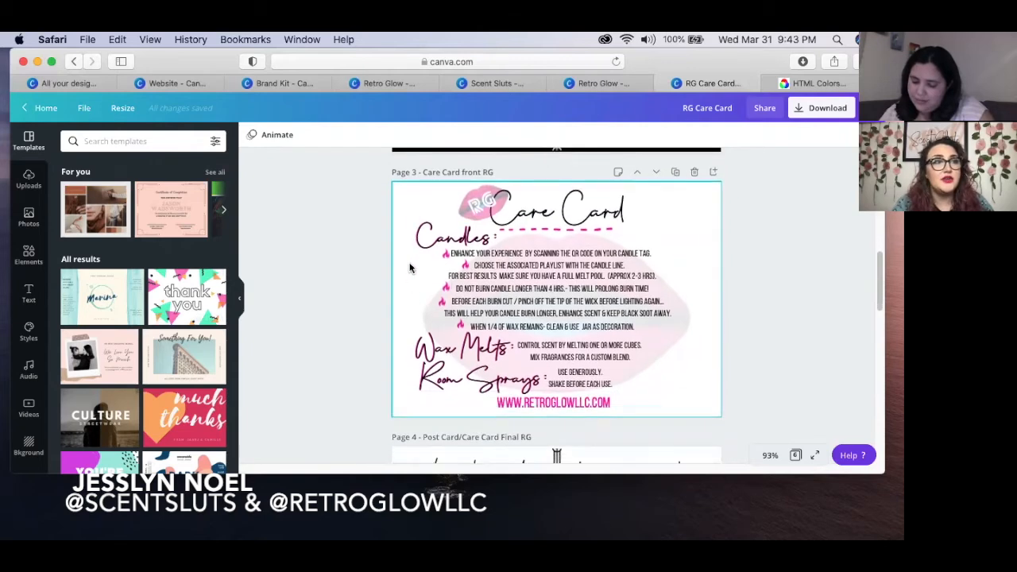
scroll(410, 270, up, 3)
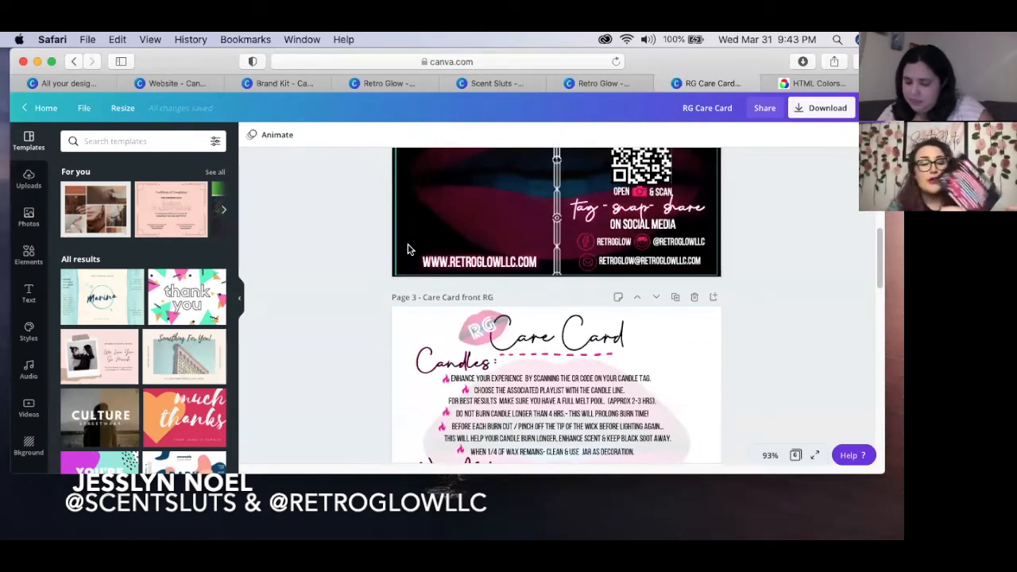
scroll(409, 248, down, 5)
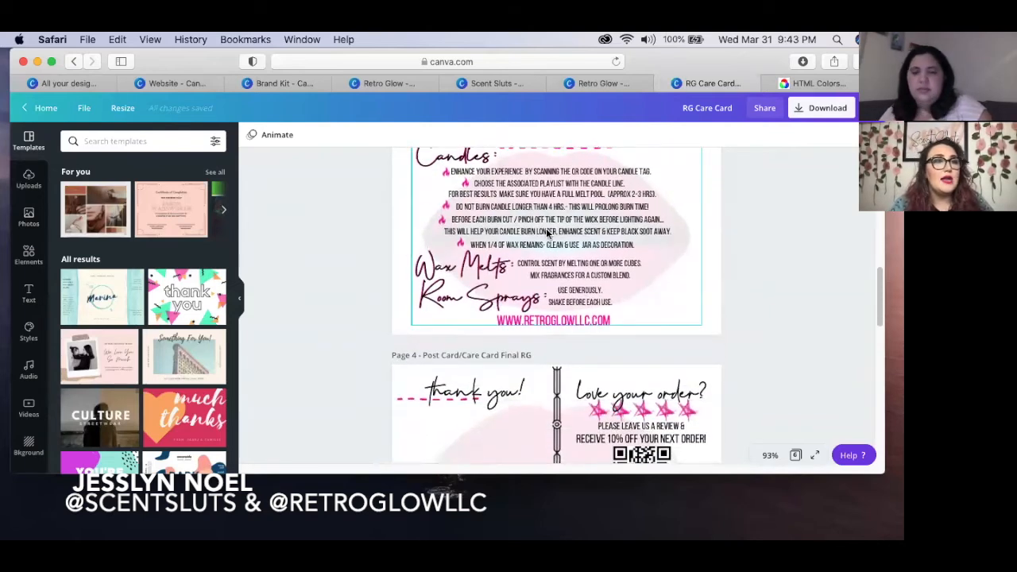
scroll(546, 228, up, 1)
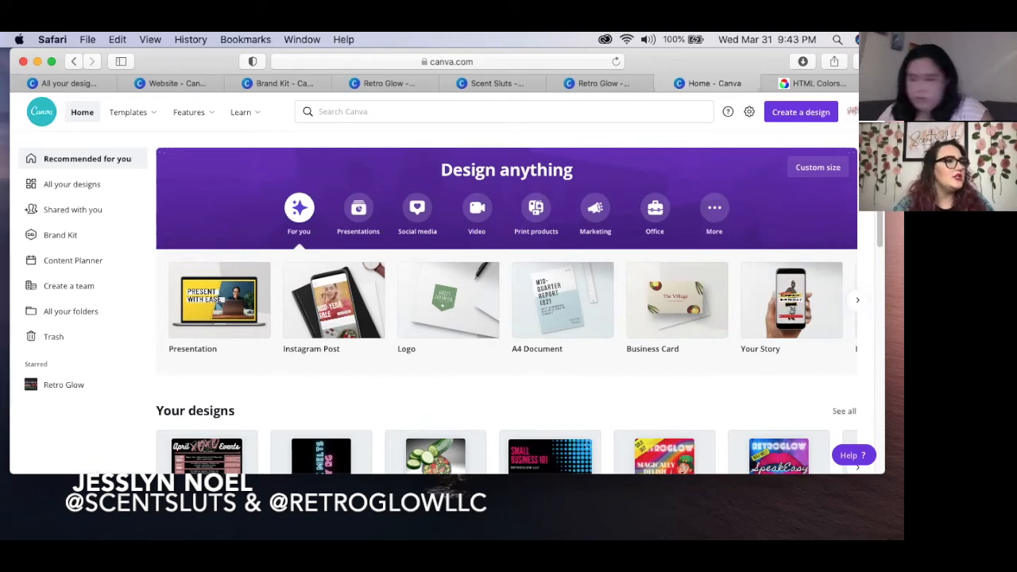
click(83, 184)
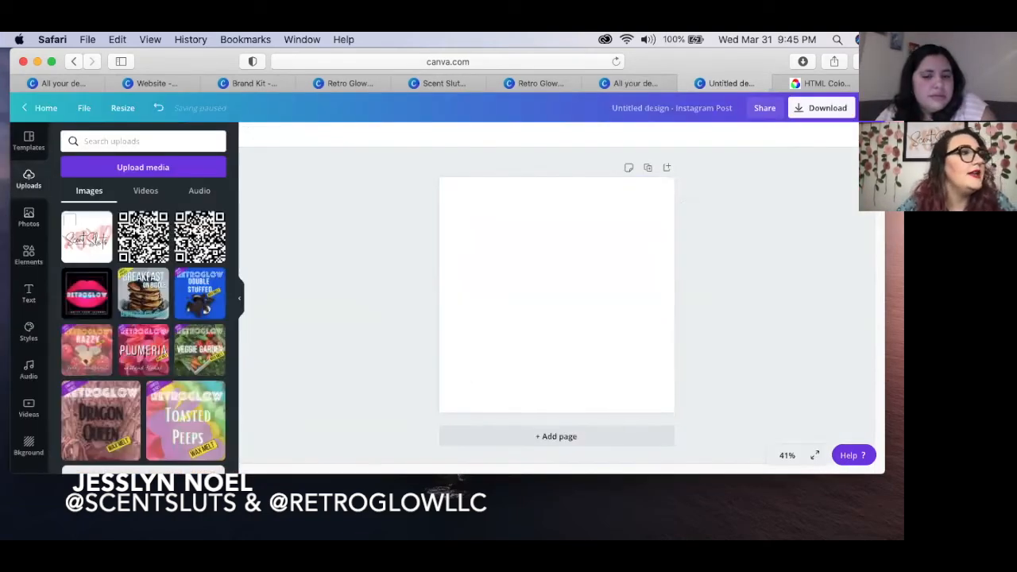
- Find the black XOXO image among the uploads and place it on the blank Instagram post
scroll(107, 276, down, 10)
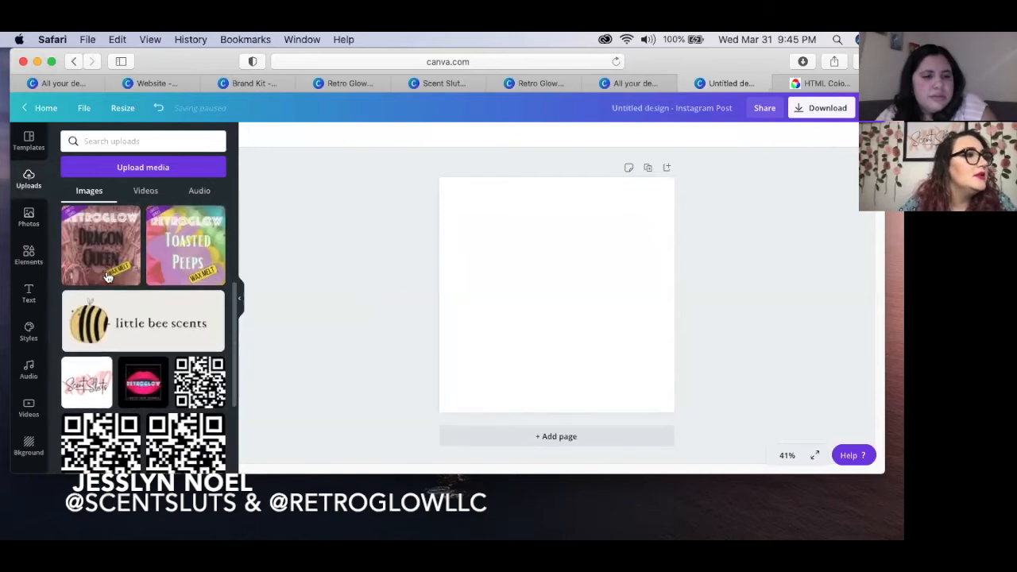
scroll(107, 276, down, 15)
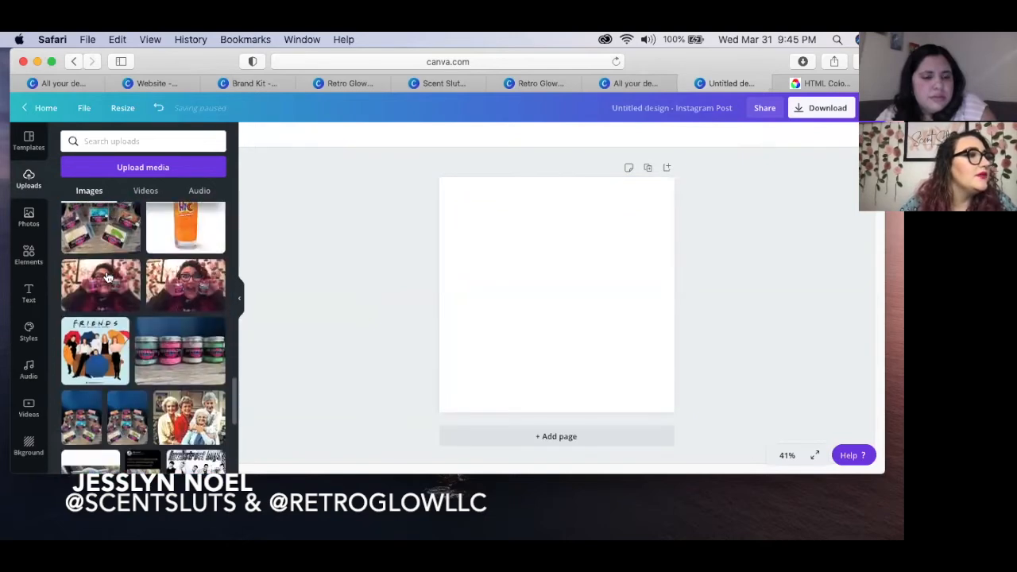
scroll(108, 275, down, 15)
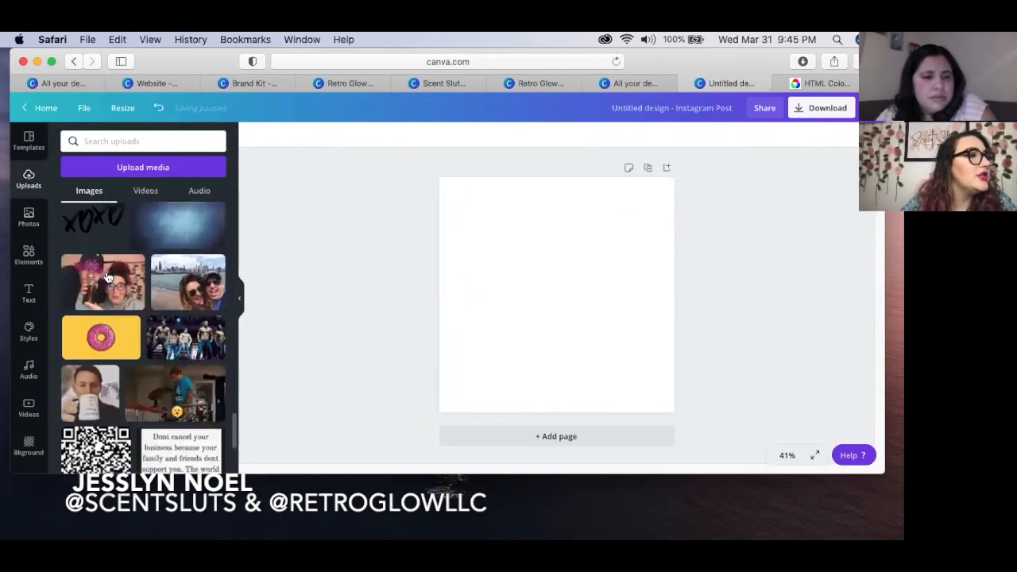
click(106, 253)
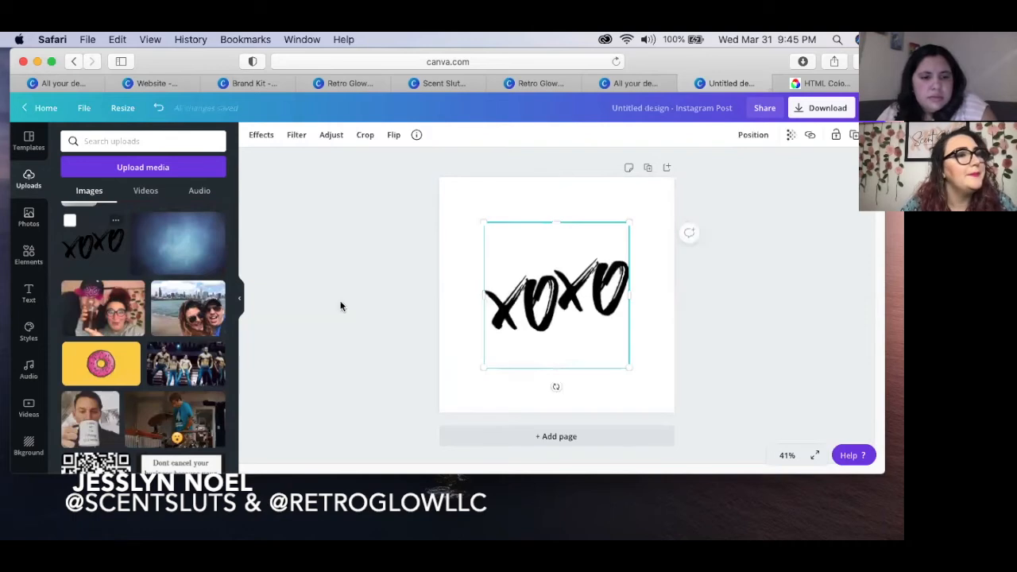
click(300, 306)
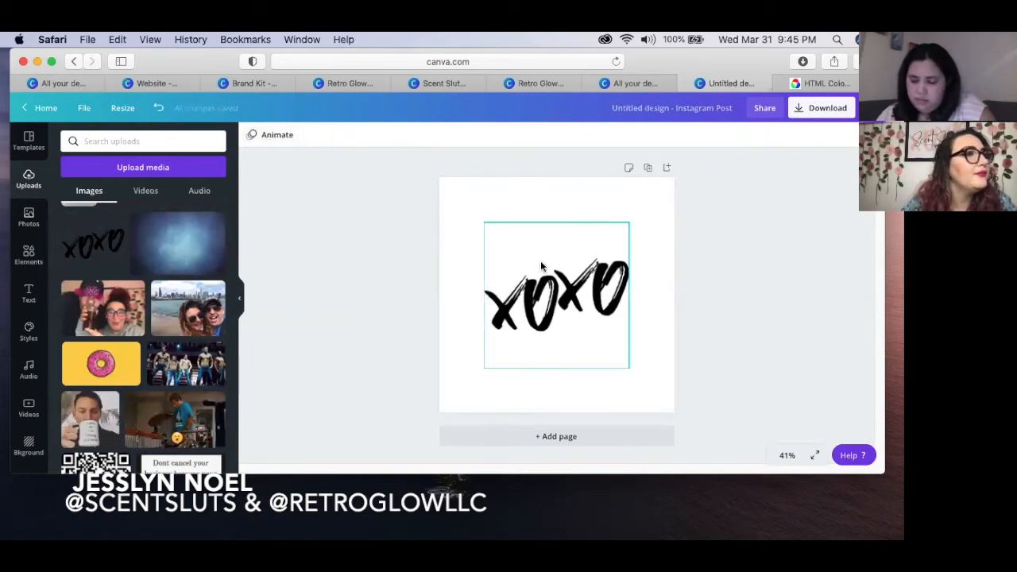
- Give the XOXO image the Fuchsia duotone effect with both highlights and shadows set to the brand palette's orange
click(553, 296)
click(261, 135)
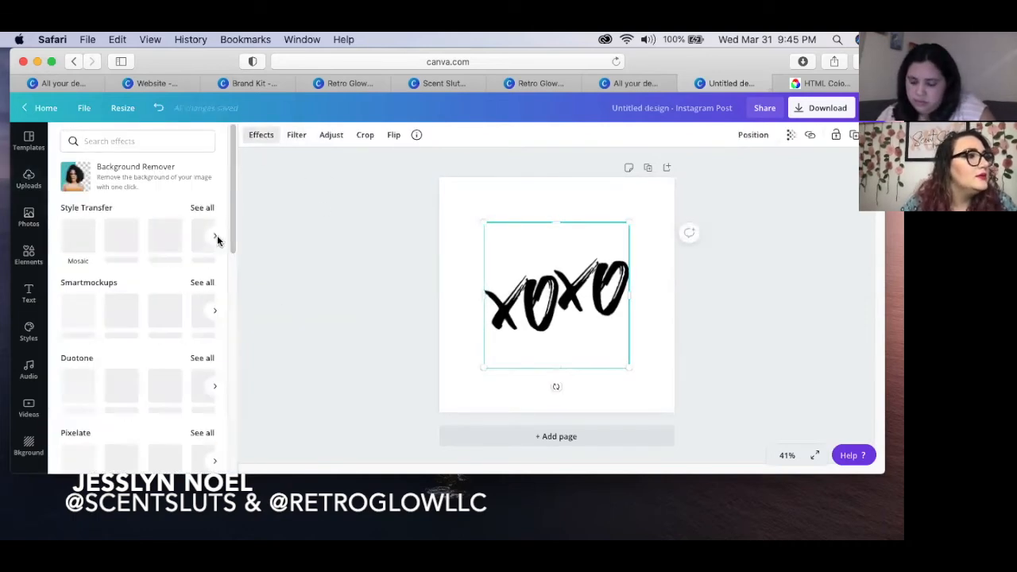
scroll(150, 340, down, 5)
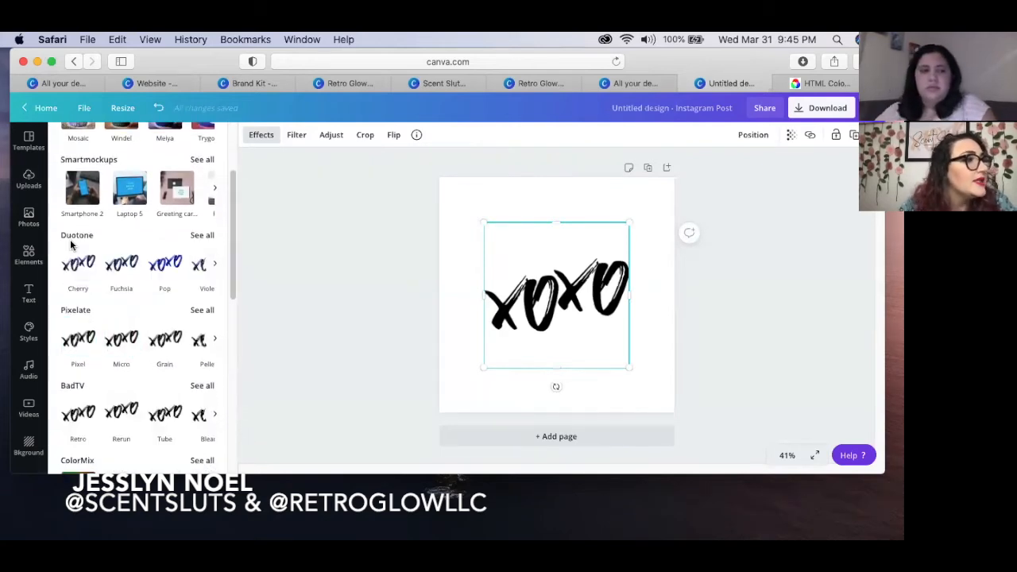
click(123, 264)
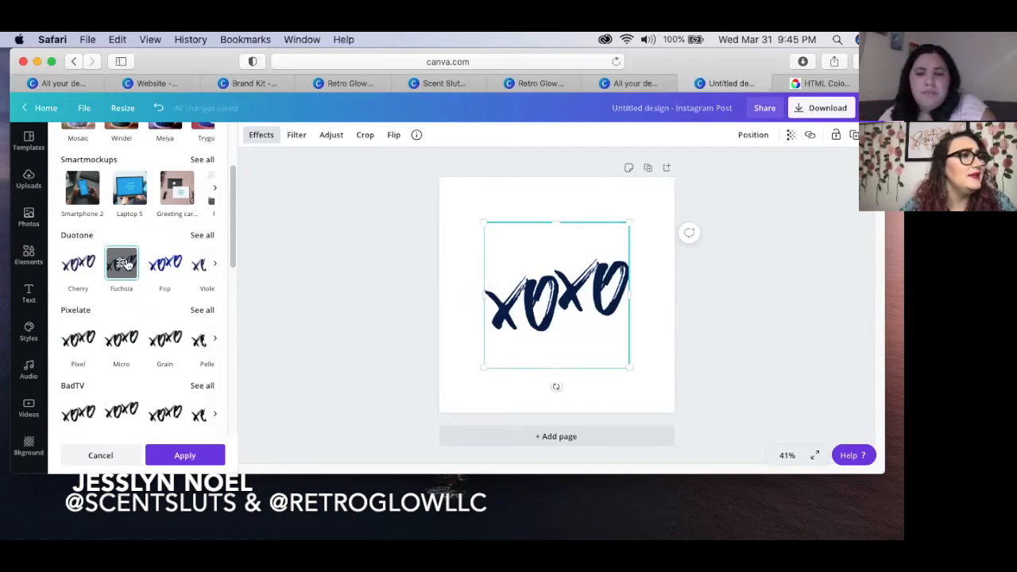
click(123, 263)
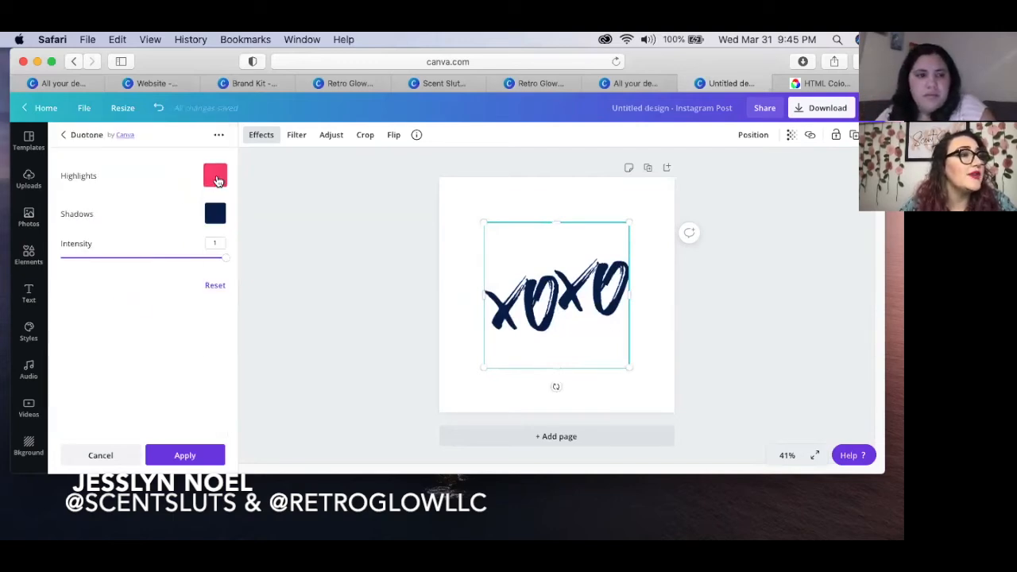
click(217, 180)
click(247, 311)
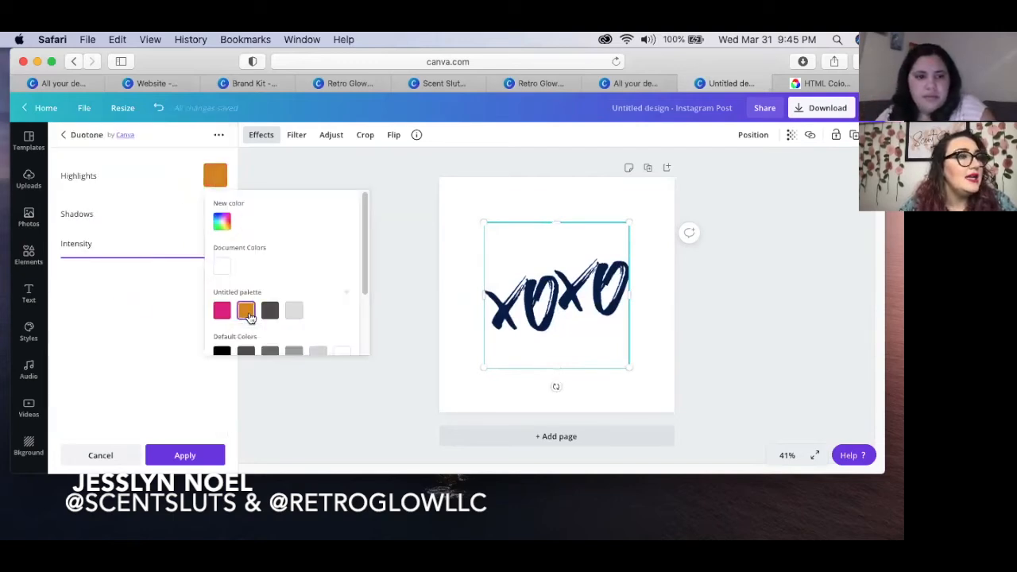
click(180, 232)
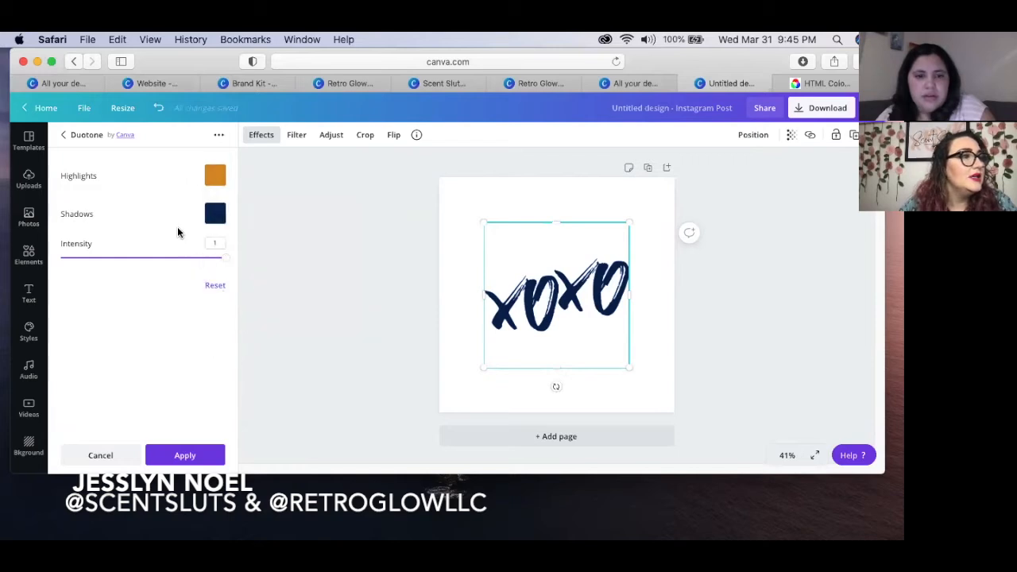
click(215, 213)
click(248, 350)
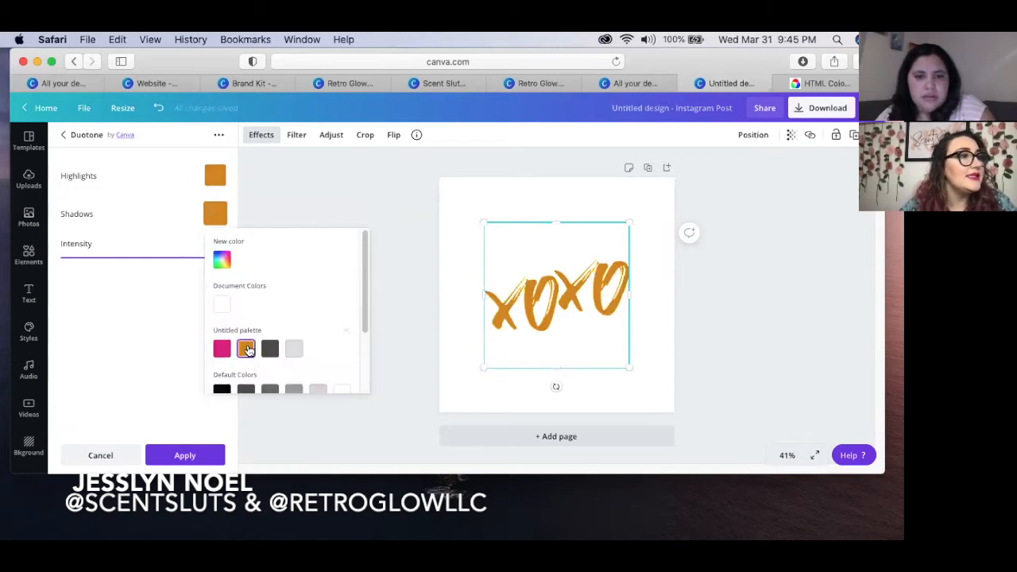
click(102, 321)
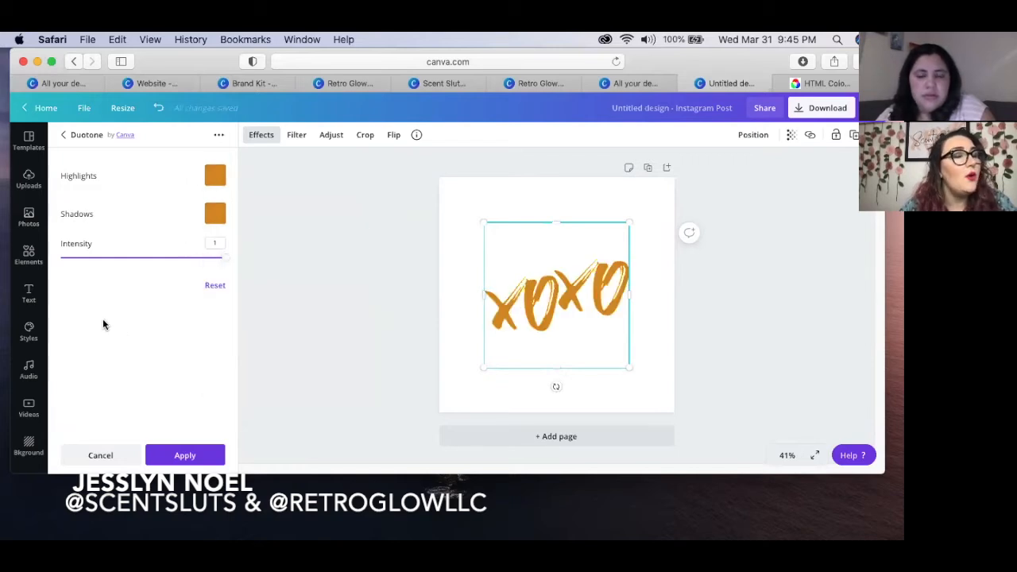
- Set the duotone highlights of the XOXO image to the brand palette's dark grey and leave the effect settings
click(216, 177)
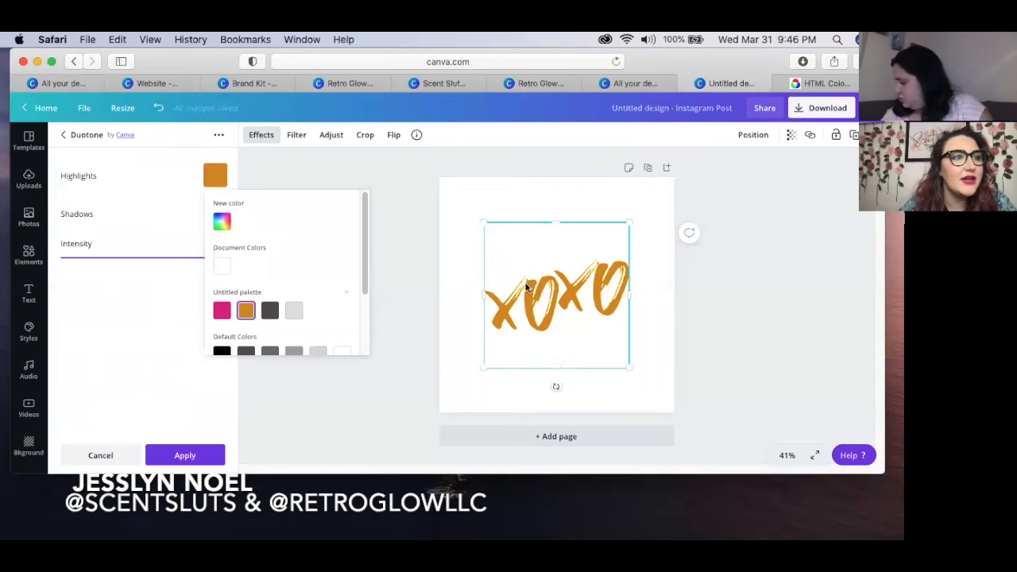
scroll(294, 285, down, 1)
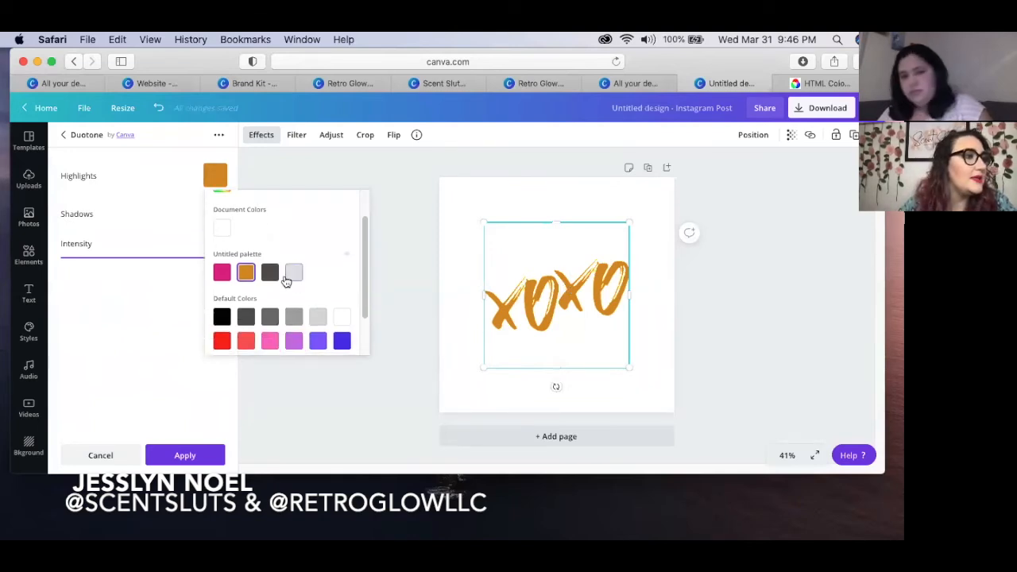
click(270, 272)
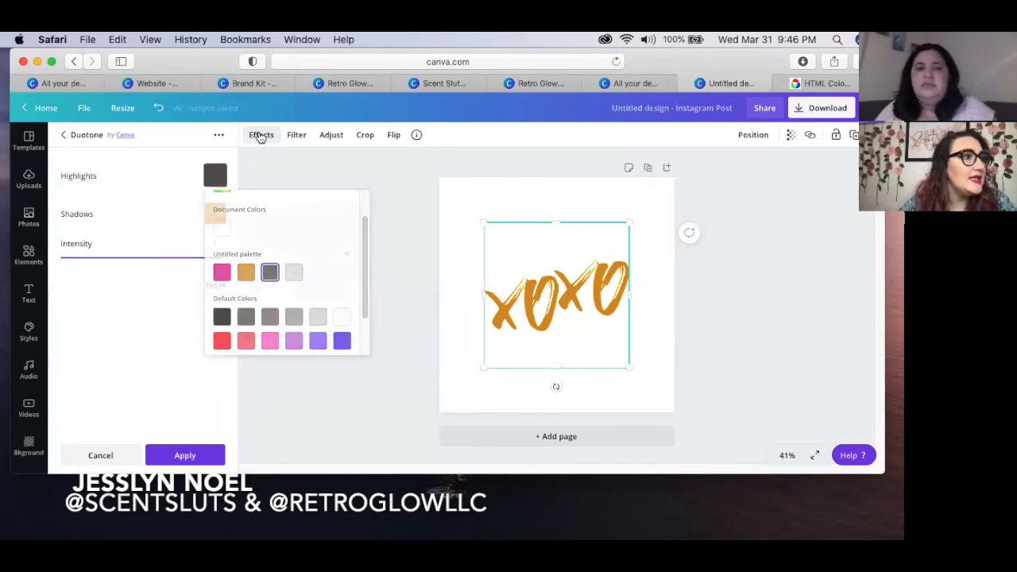
click(261, 135)
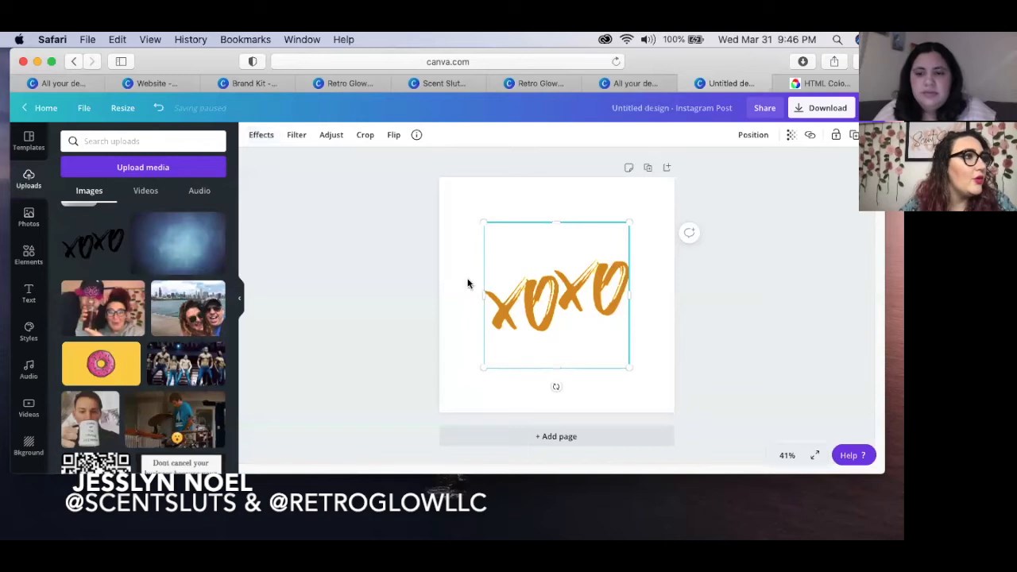
- Try the Micro Pixelate effect on the XOXO image and go back to the list of effects
click(262, 135)
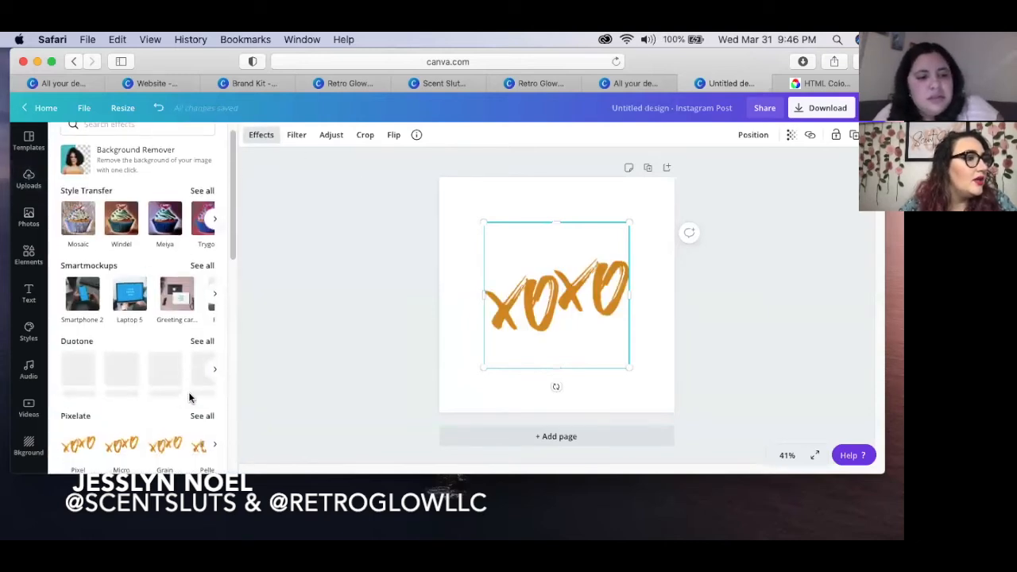
scroll(120, 397, down, 2)
click(131, 397)
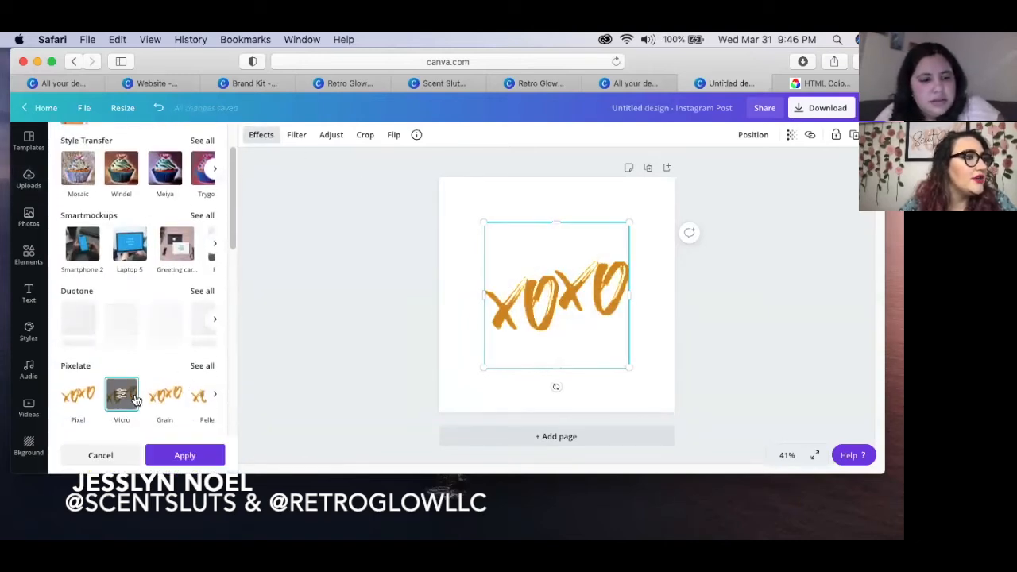
click(119, 398)
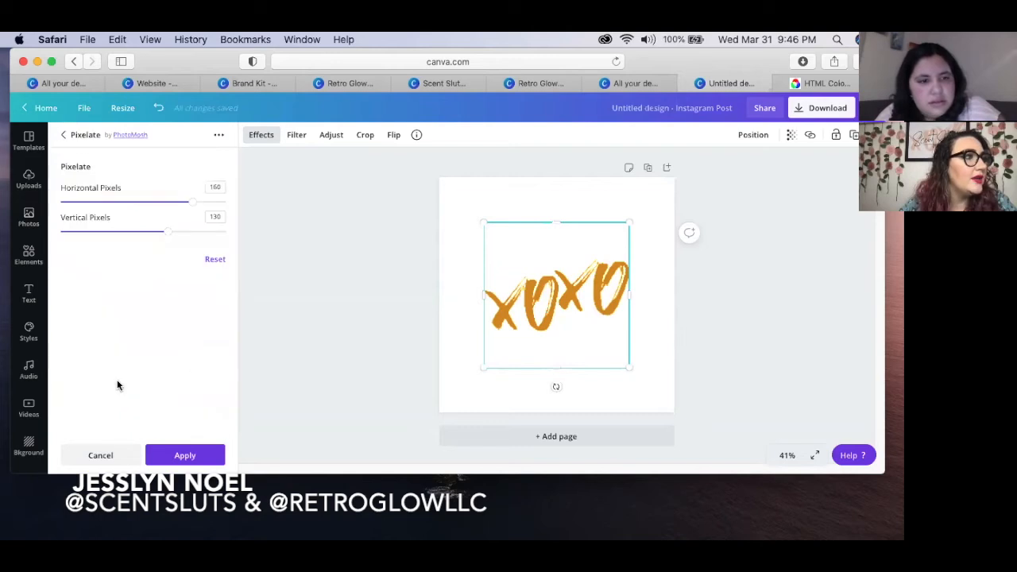
click(63, 135)
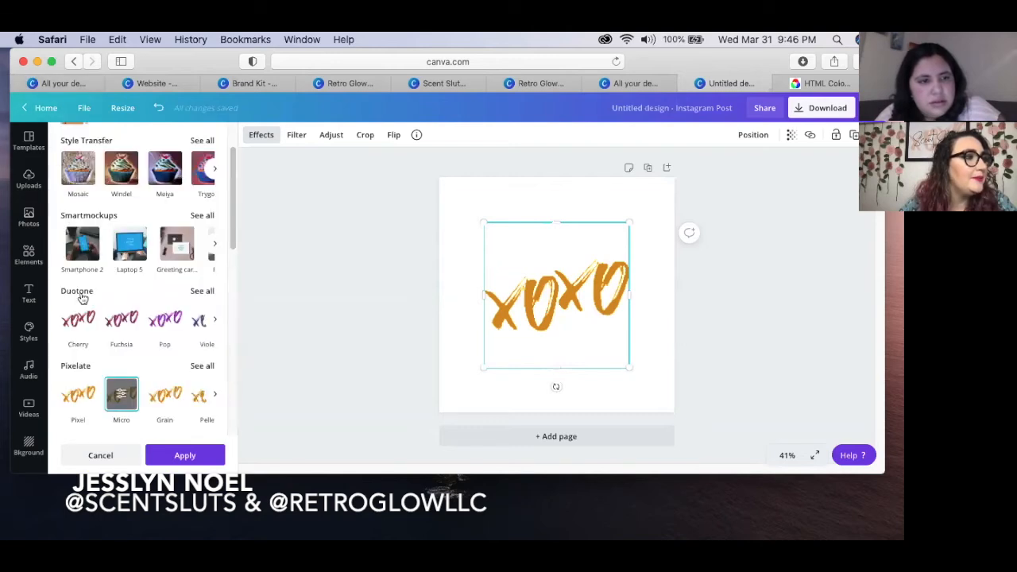
click(120, 397)
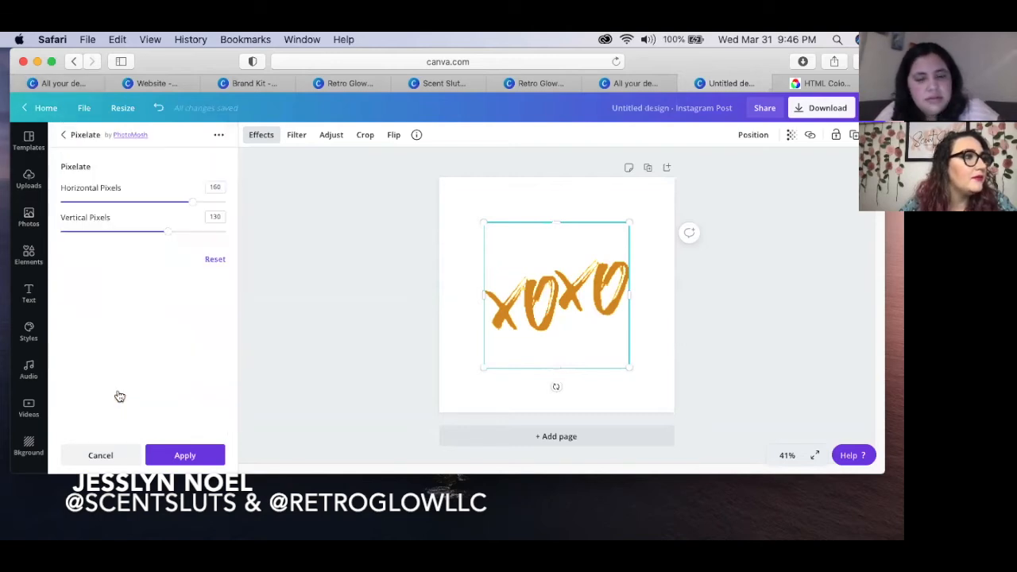
click(62, 135)
- Reapply the Fuchsia duotone to the XOXO image with highlights and shadows both in the brand palette's pink
click(119, 318)
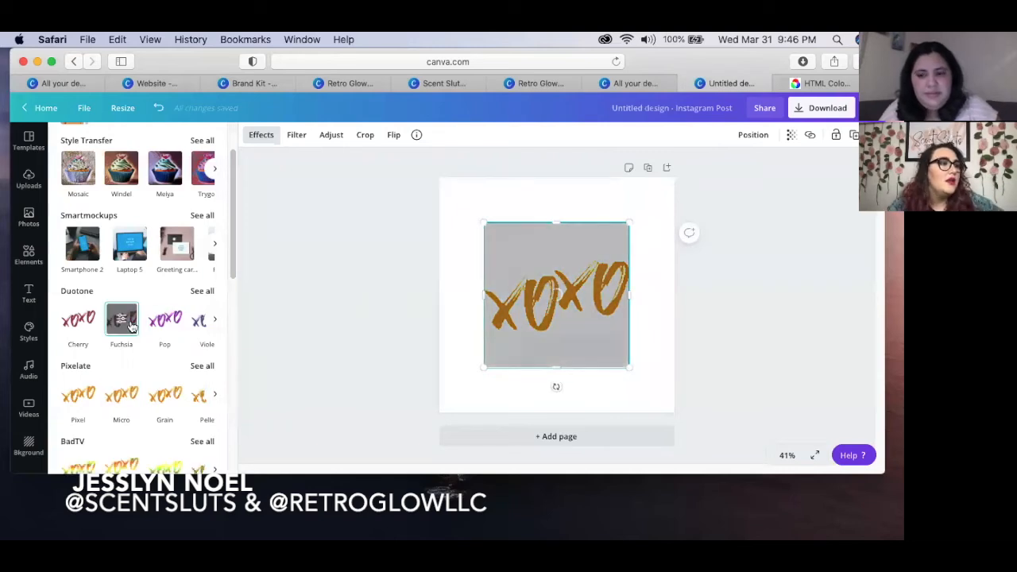
click(117, 321)
click(215, 175)
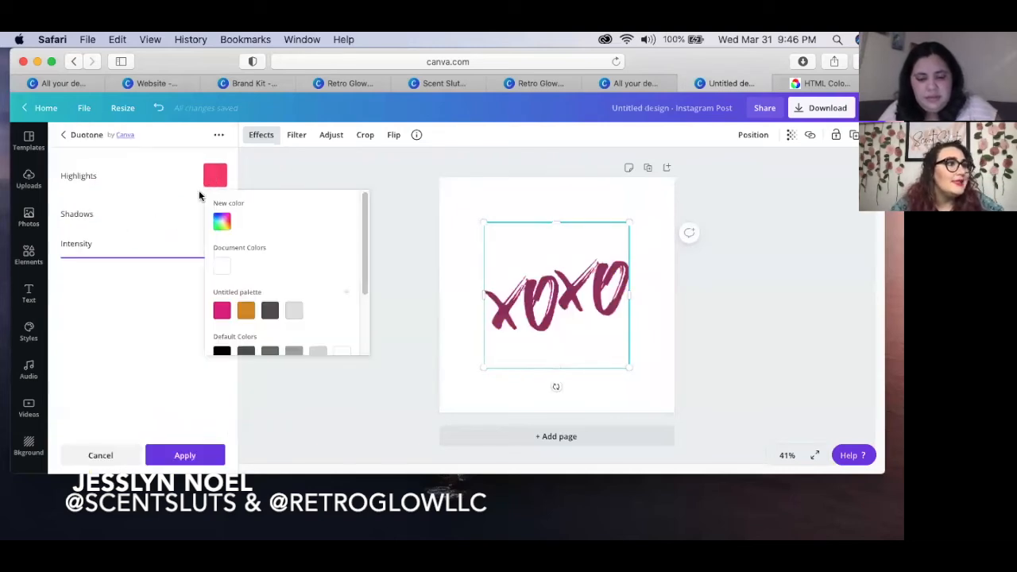
click(222, 310)
click(184, 194)
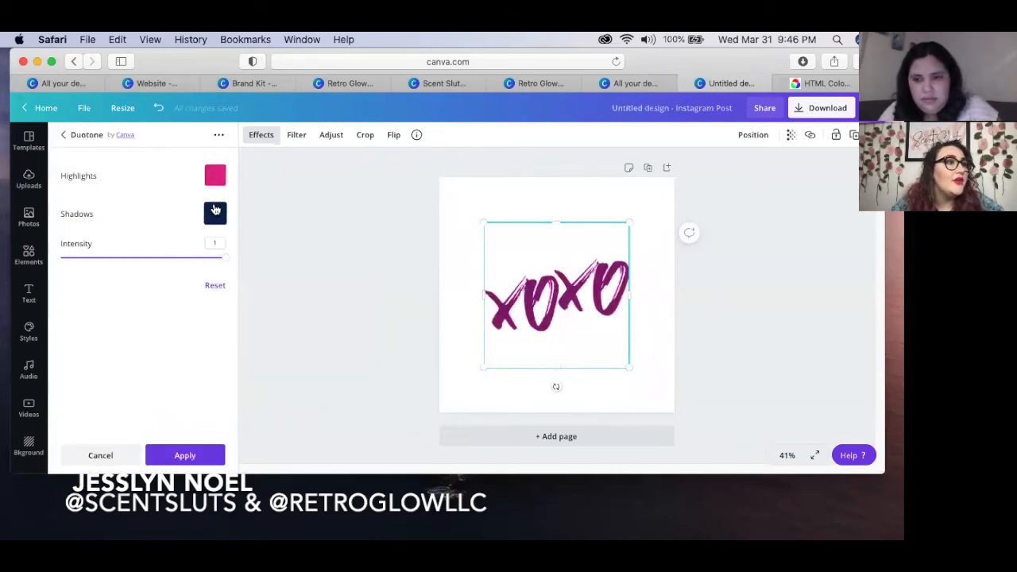
click(216, 213)
click(222, 348)
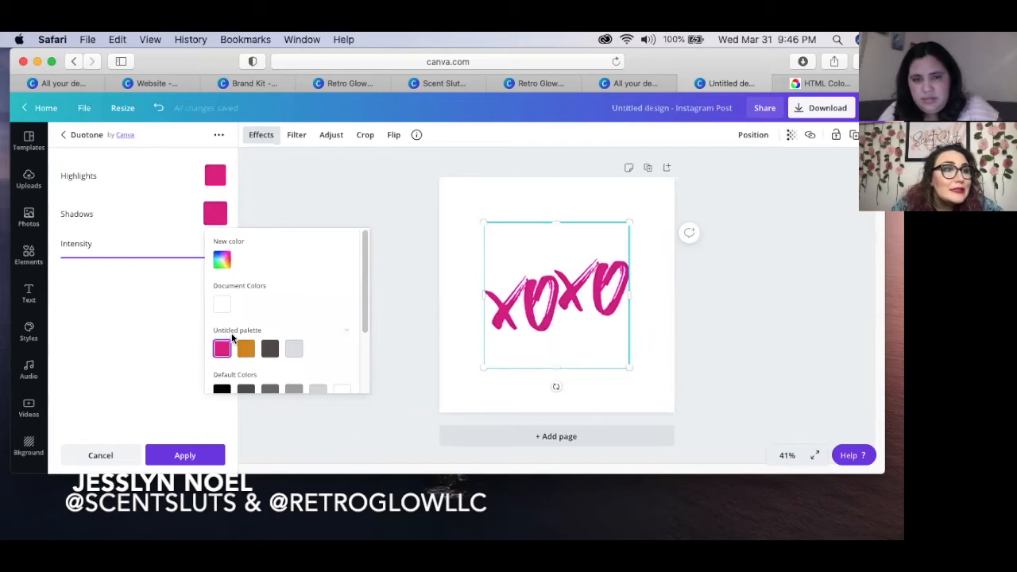
click(386, 314)
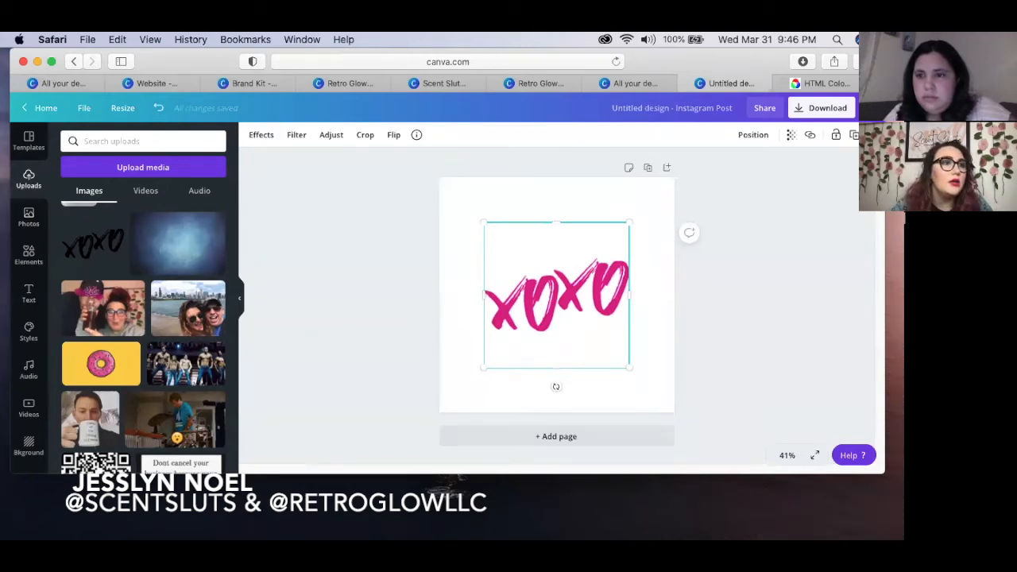
- Delete the XOXO image from the Instagram post
key(Delete)
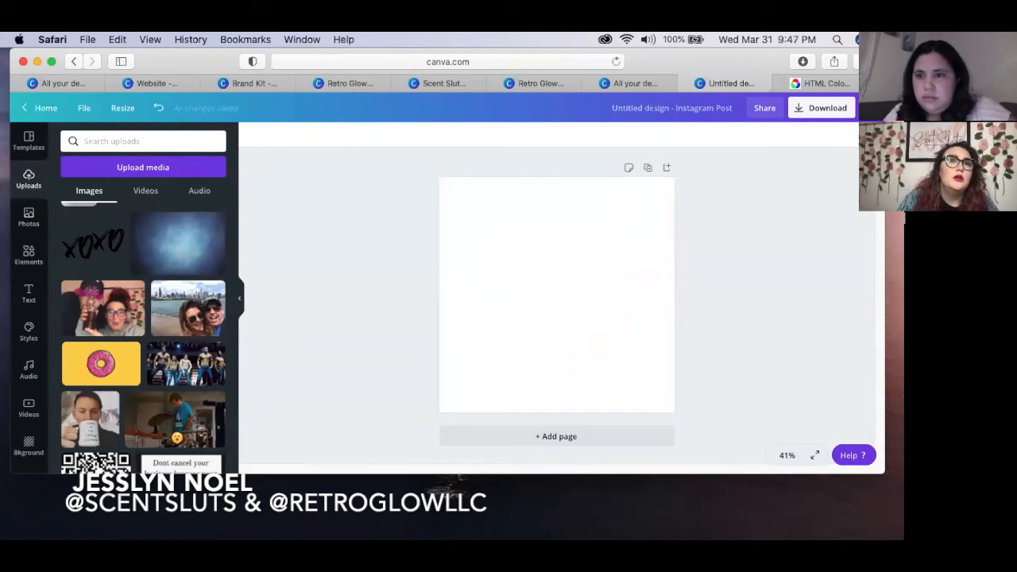
- Search the web for "wild berry pop tart" in a new browser tab
key(super+t)
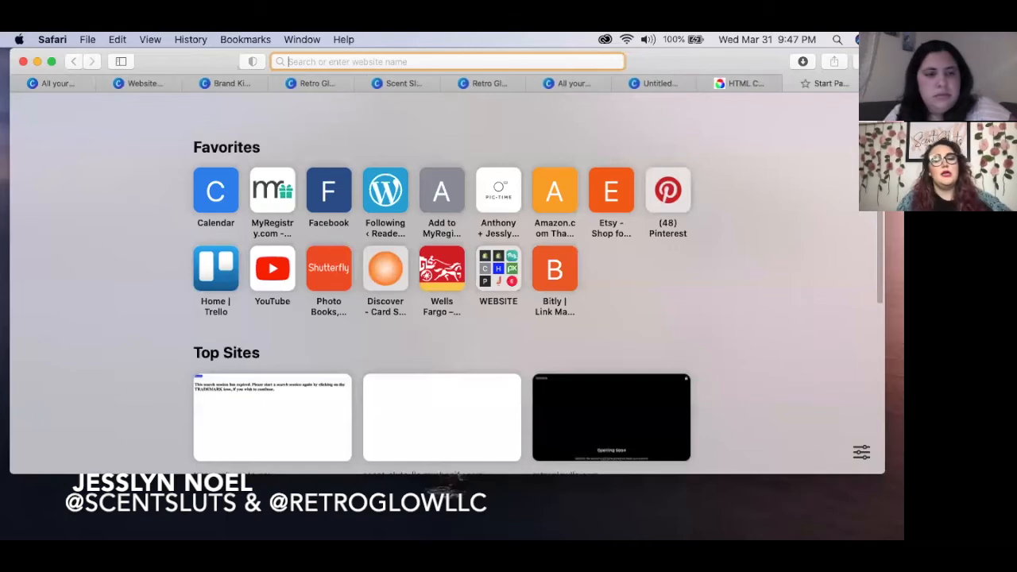
text(wildb)
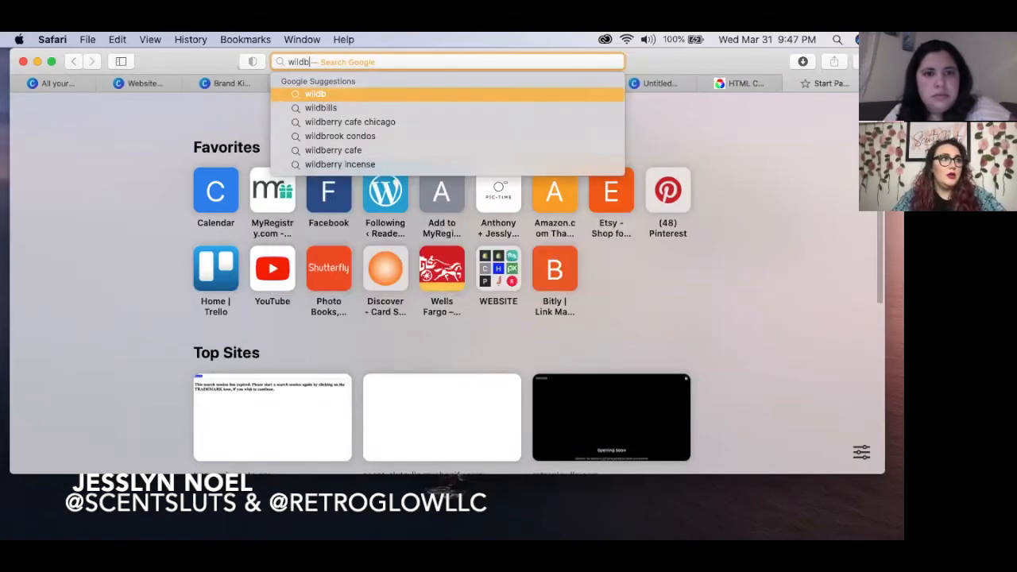
key(BackSpace)
text(b)
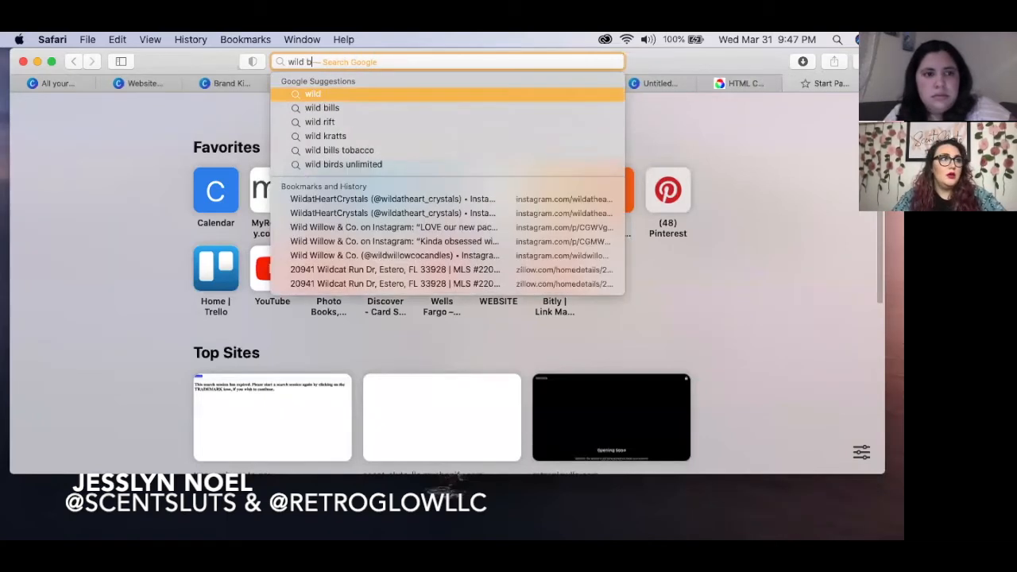
text(erry pop tart)
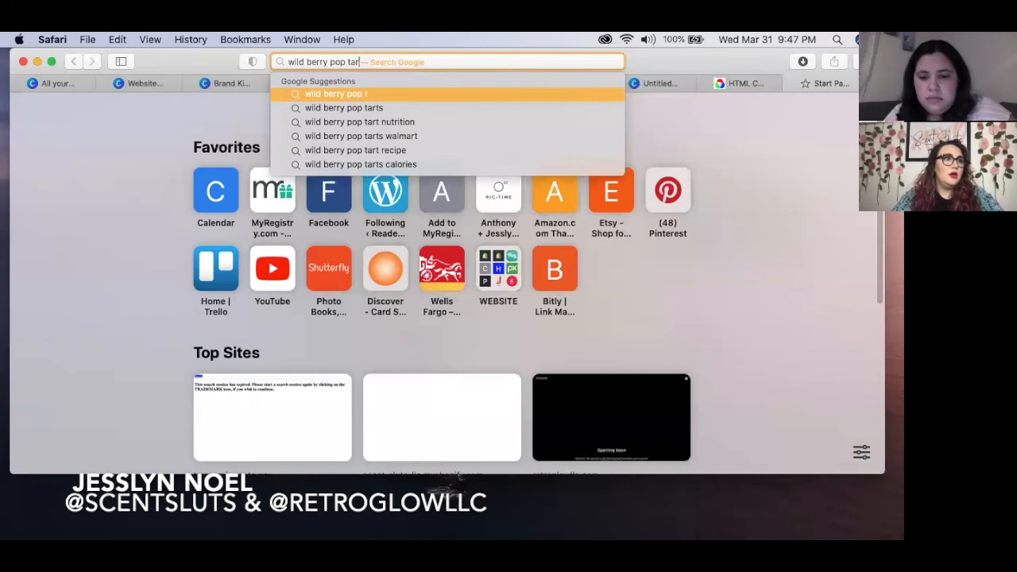
key(Return)
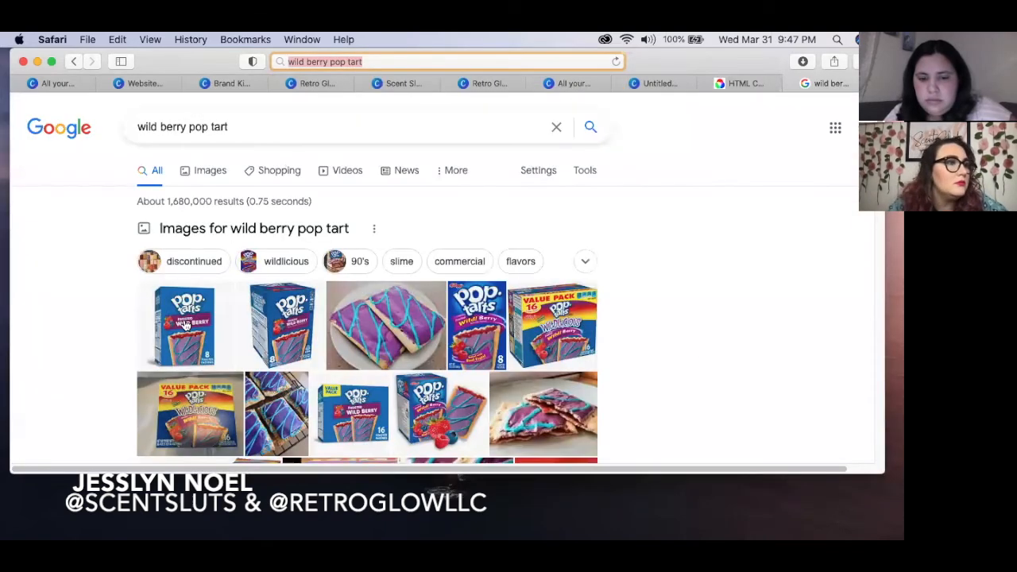
- Open the picture of two purple-iced pop-tarts on a plate and save it to the Desktop as poptart
scroll(453, 358, down, 2)
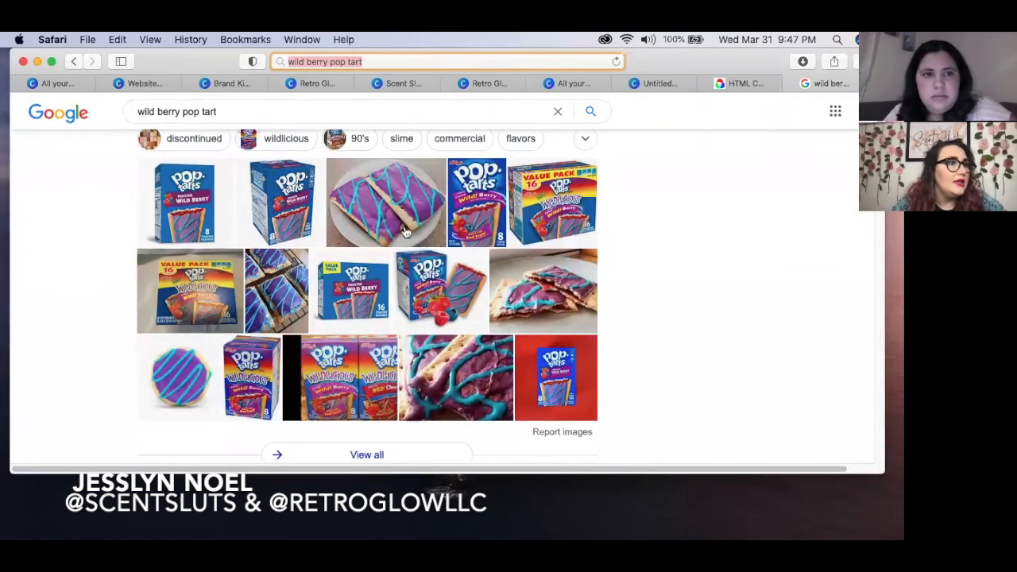
click(403, 229)
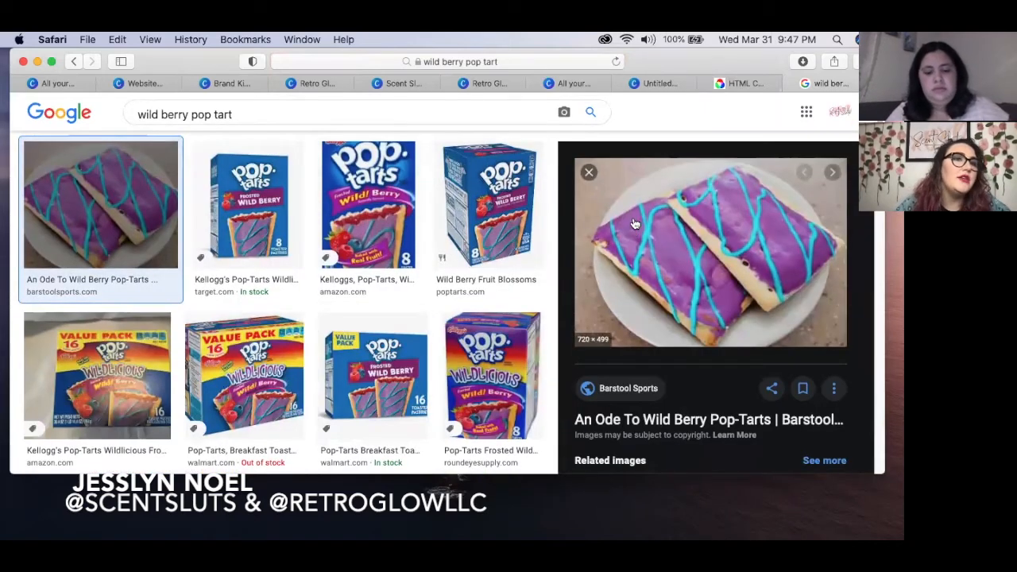
right_click(635, 215)
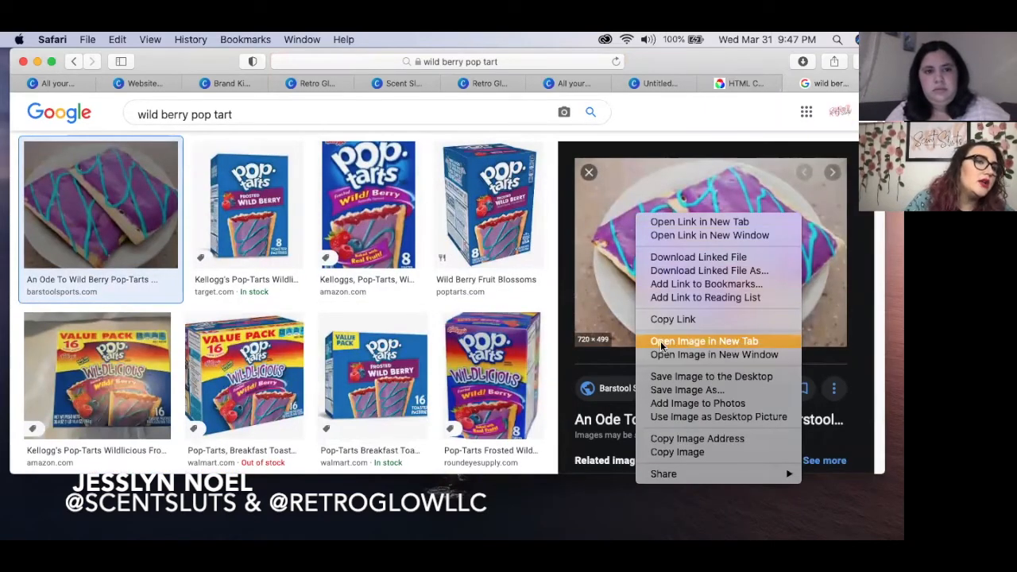
click(664, 389)
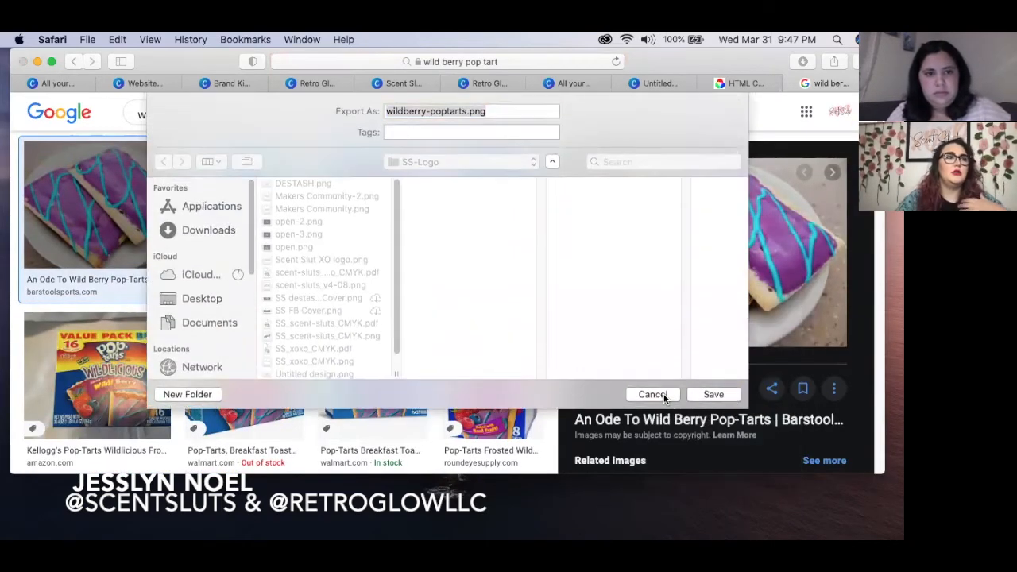
text(poptart)
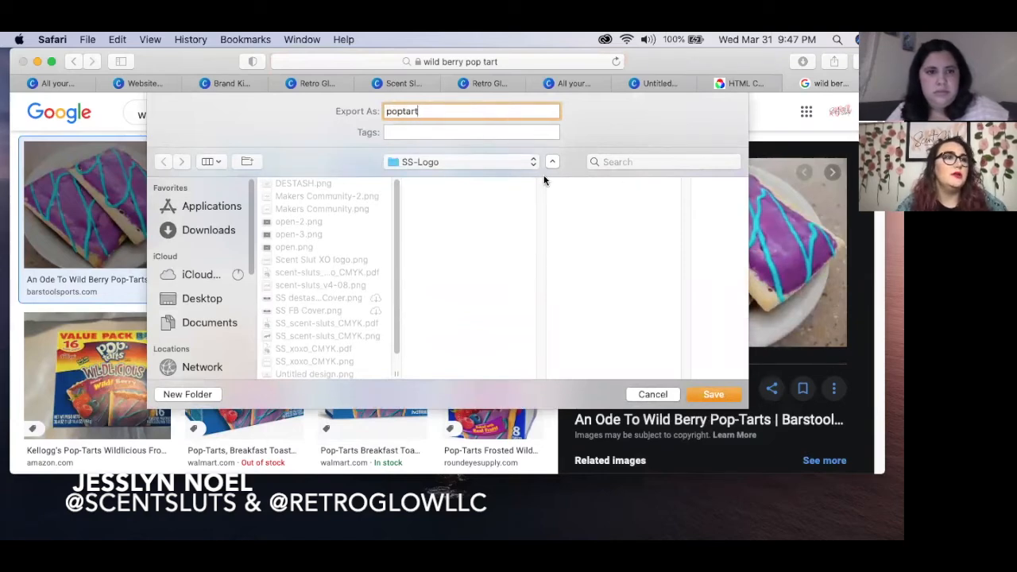
click(504, 161)
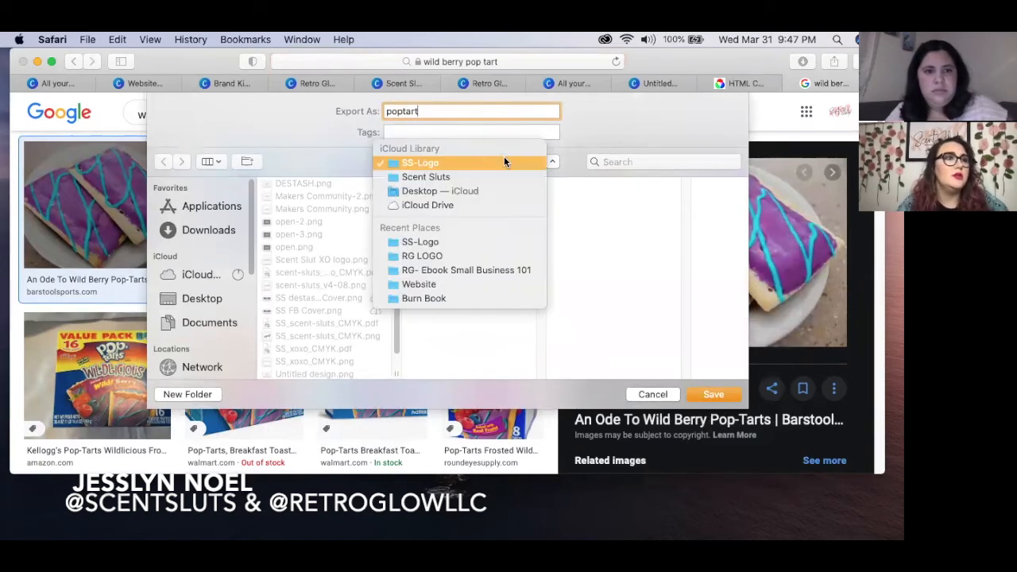
click(485, 188)
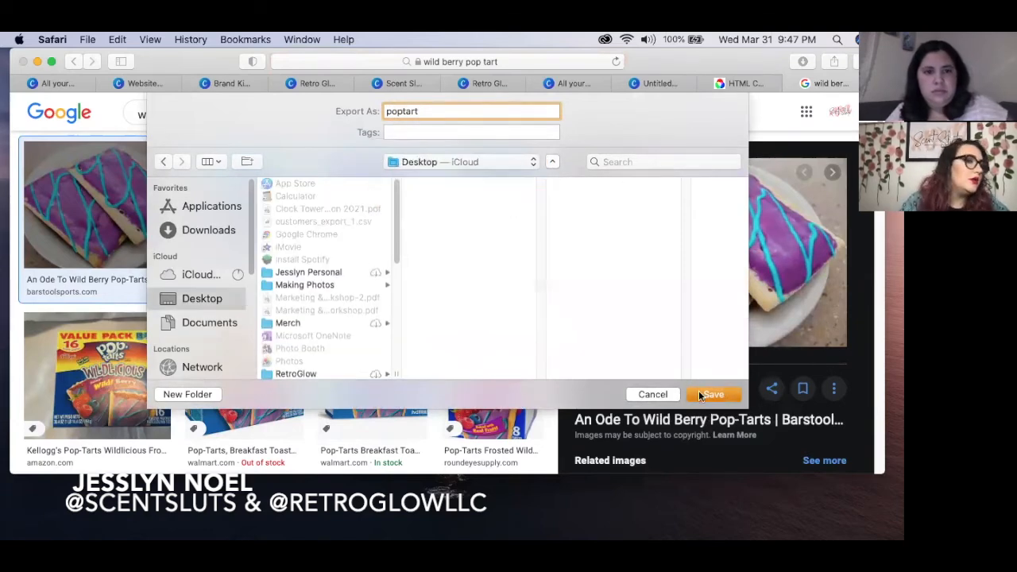
click(699, 390)
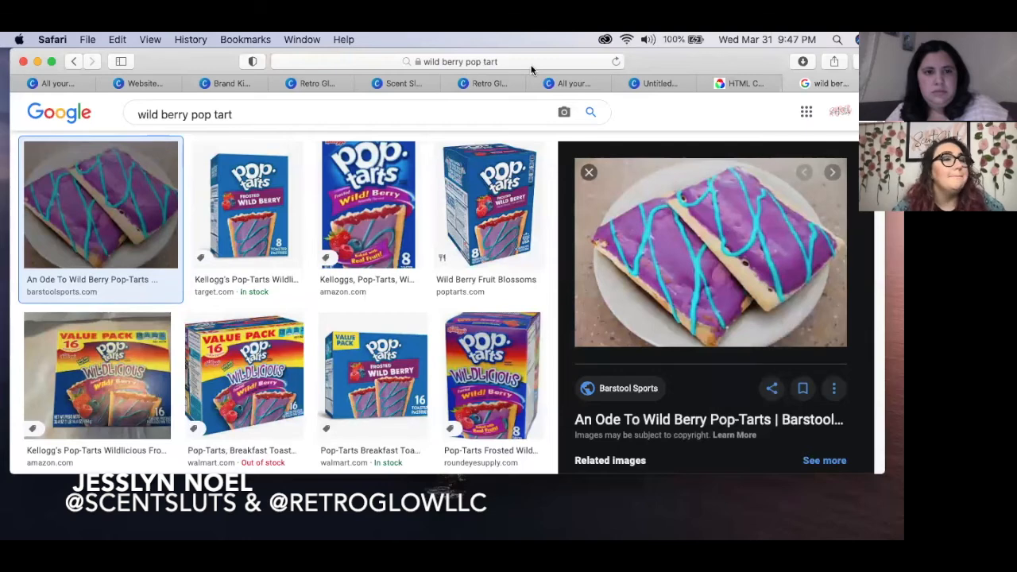
- Return to the untitled Instagram post in Canva and upload the poptart image from the Desktop
click(682, 83)
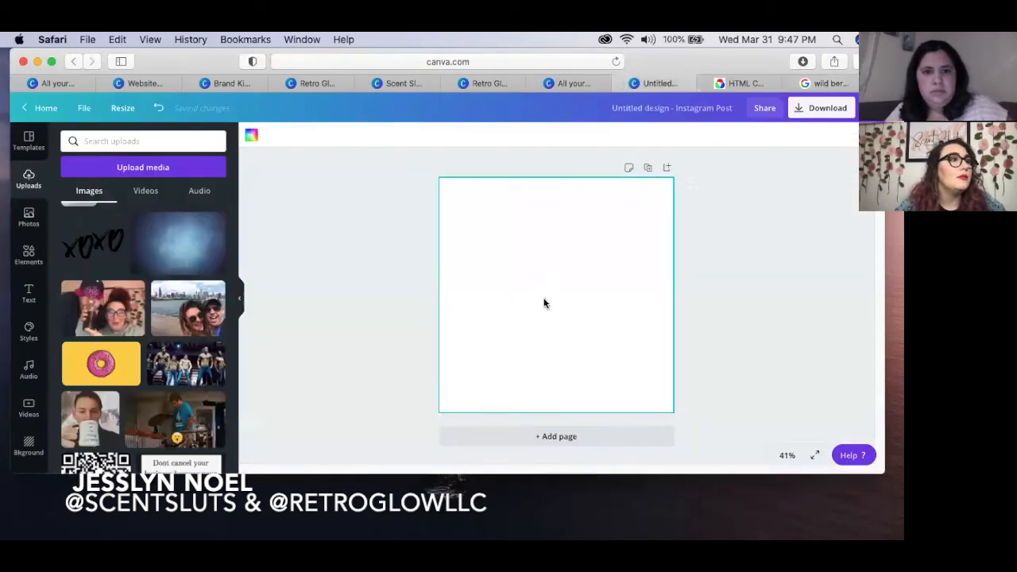
click(143, 167)
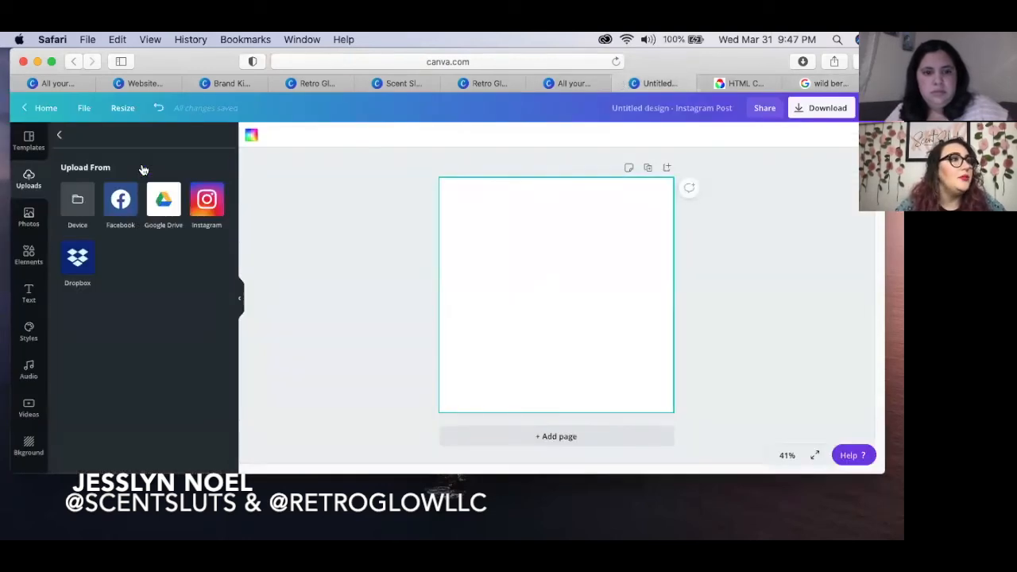
click(78, 200)
click(337, 159)
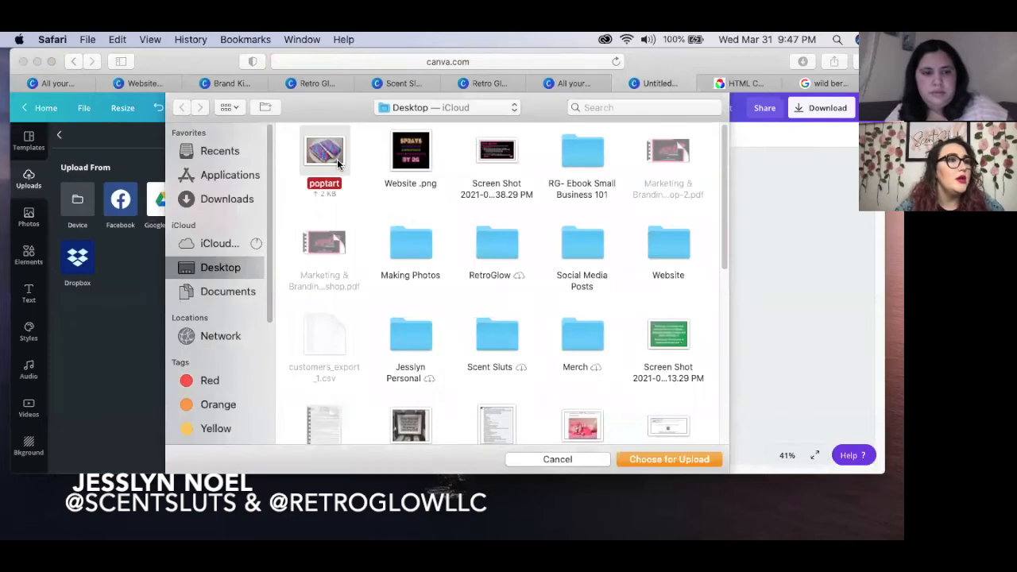
click(650, 459)
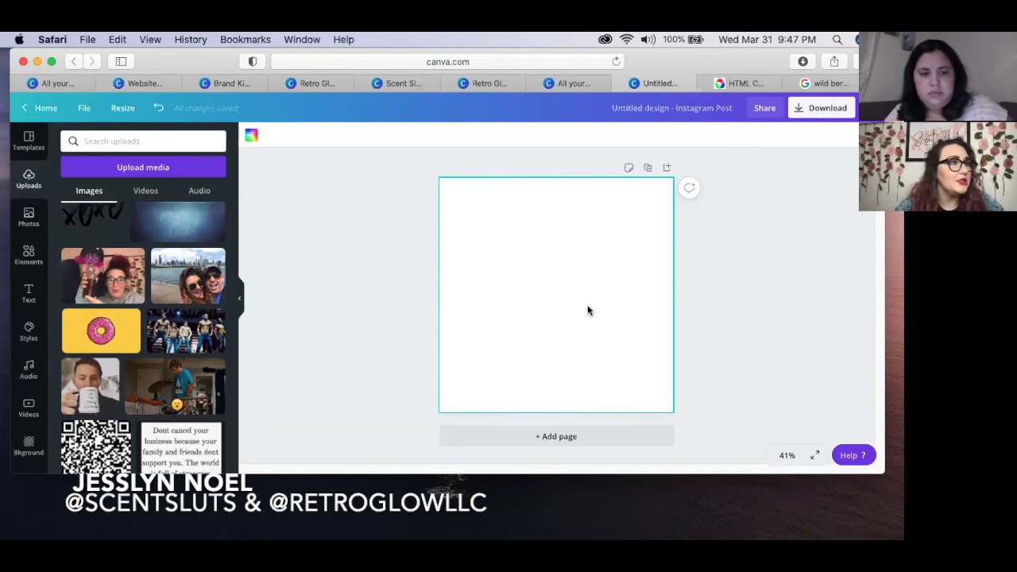
- Add the uploaded pop-tart image to the blank Instagram post and enlarge it to nearly the page's full width
scroll(90, 239, up, 10)
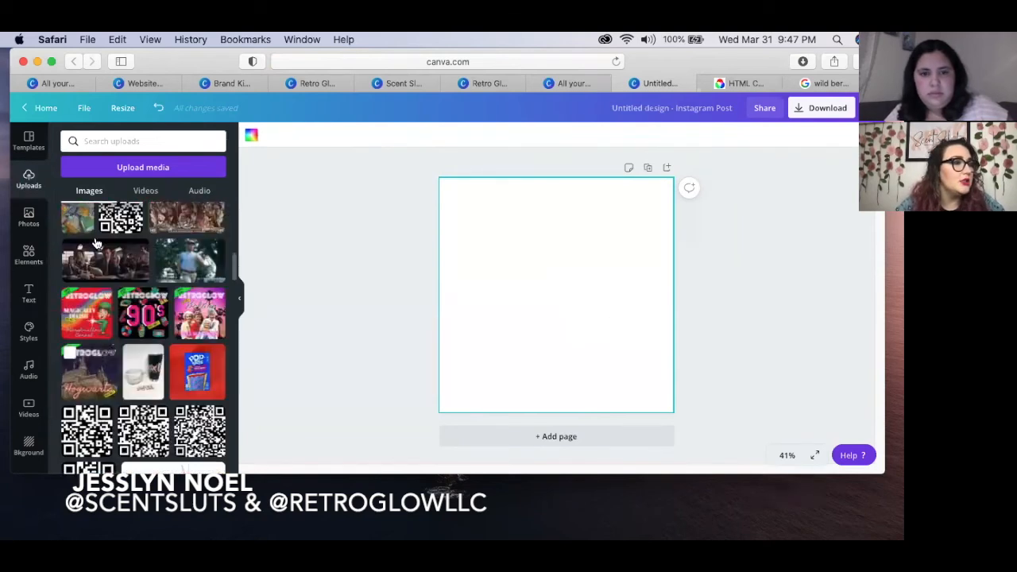
click(90, 230)
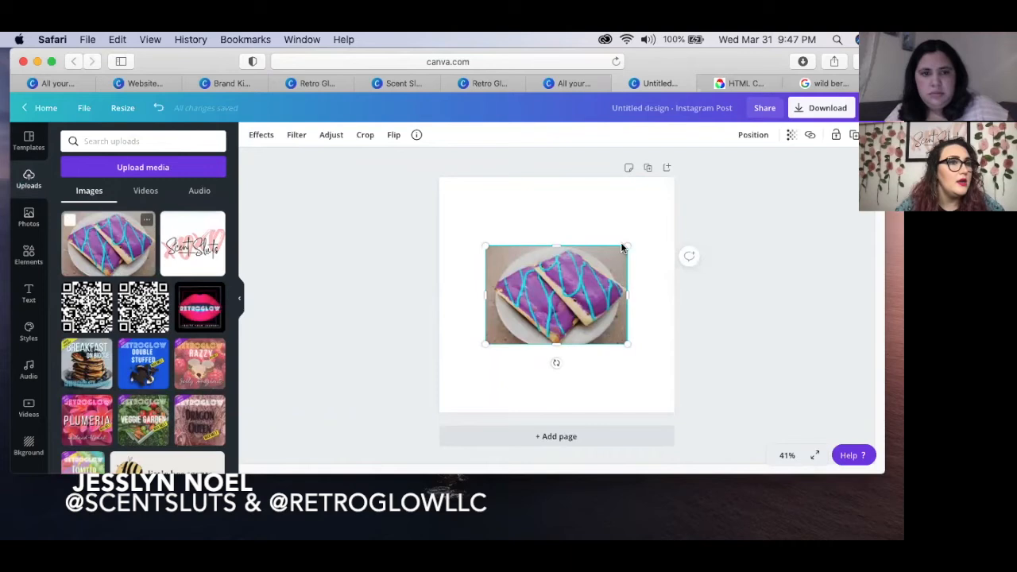
drag(625, 249, 669, 219)
drag(484, 345, 440, 370)
- Remove the pop-tart image's background and erase part of the plate's upper edge, using the Erase brush at sizes 35 and 20
click(261, 134)
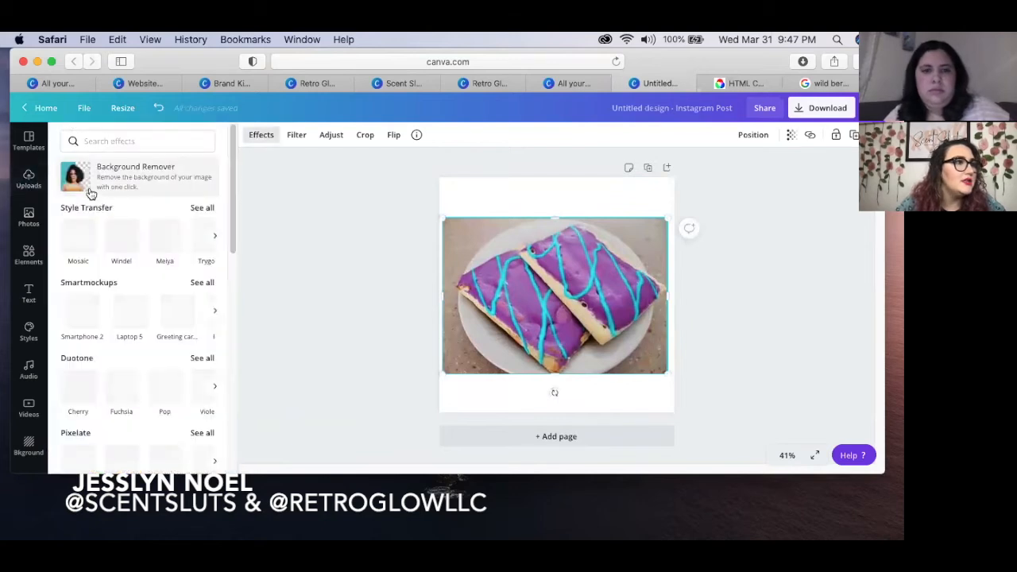
click(117, 181)
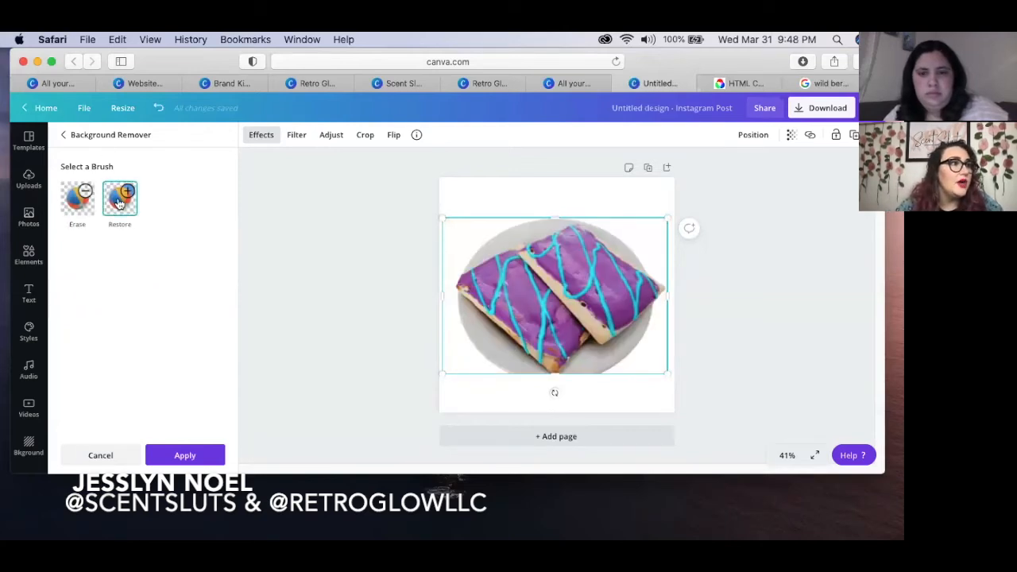
click(93, 199)
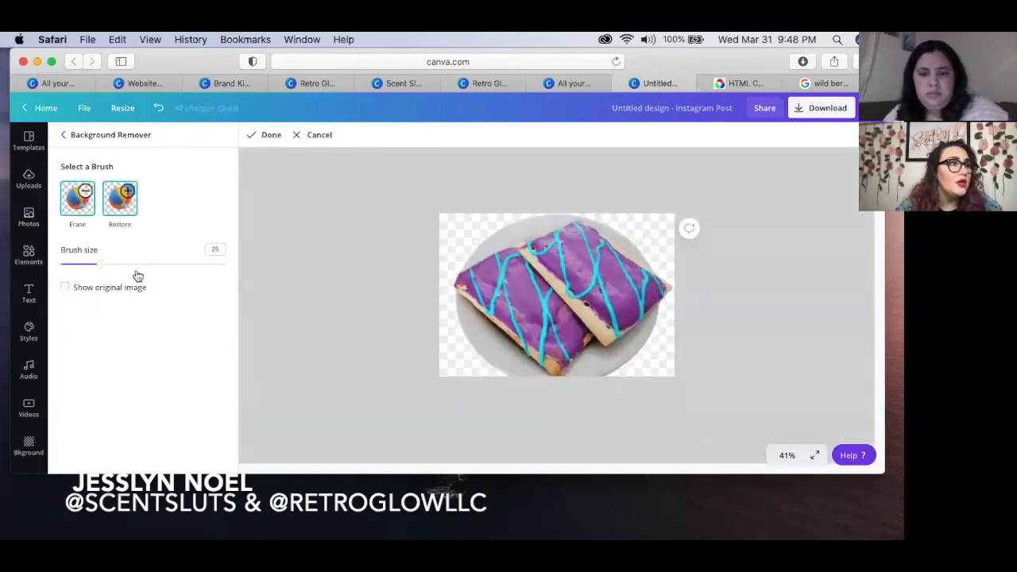
drag(100, 269, 116, 271)
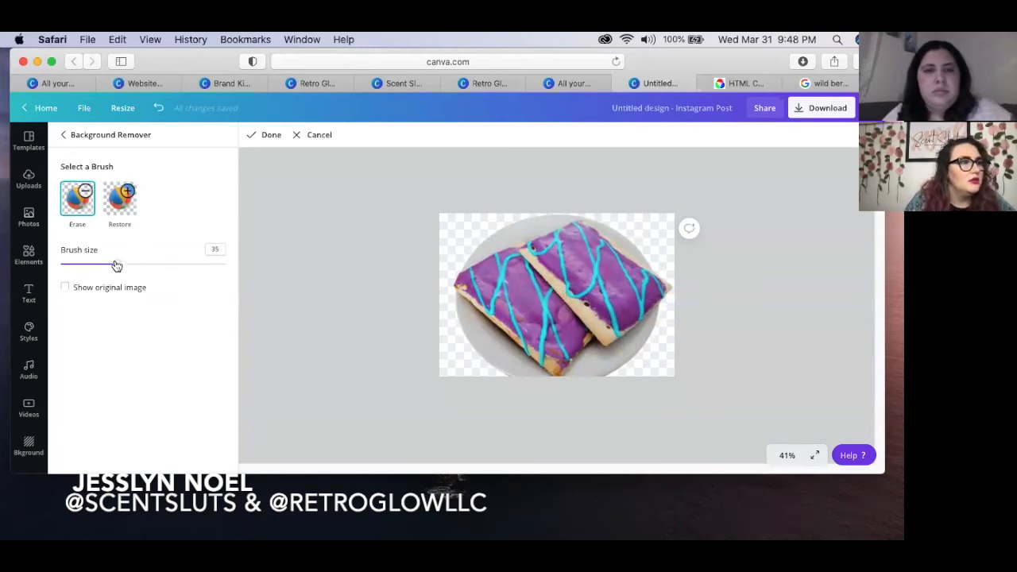
mouse_move(519, 233)
mouse_down()
mouse_move(464, 264)
mouse_move(471, 257)
mouse_up()
drag(117, 264, 91, 264)
drag(543, 224, 521, 228)
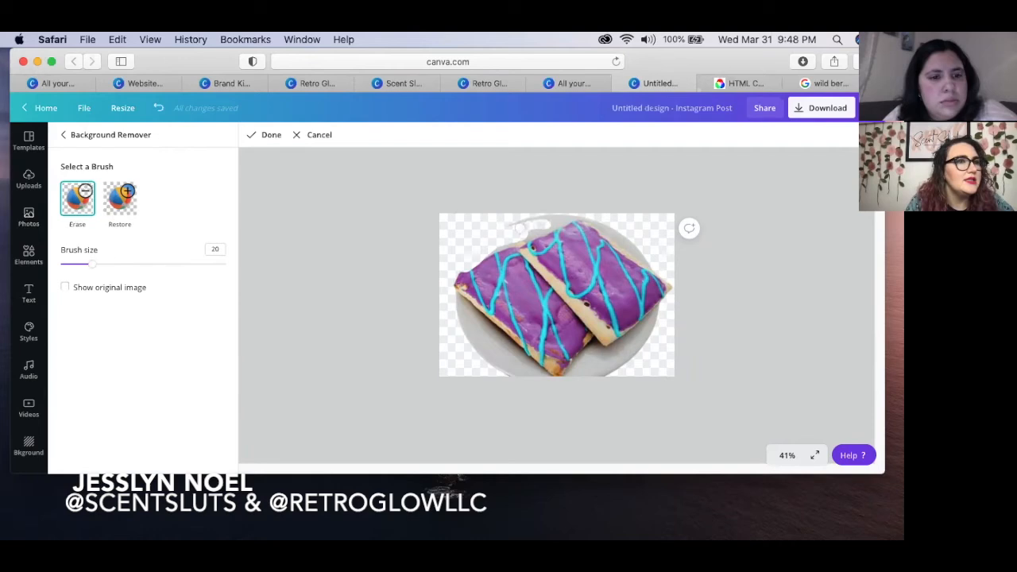
- Paint back the plate's upper edge with the Restore brush, finish the brush edit, and enlarge the image beyond the page's width, moved slightly up
click(119, 199)
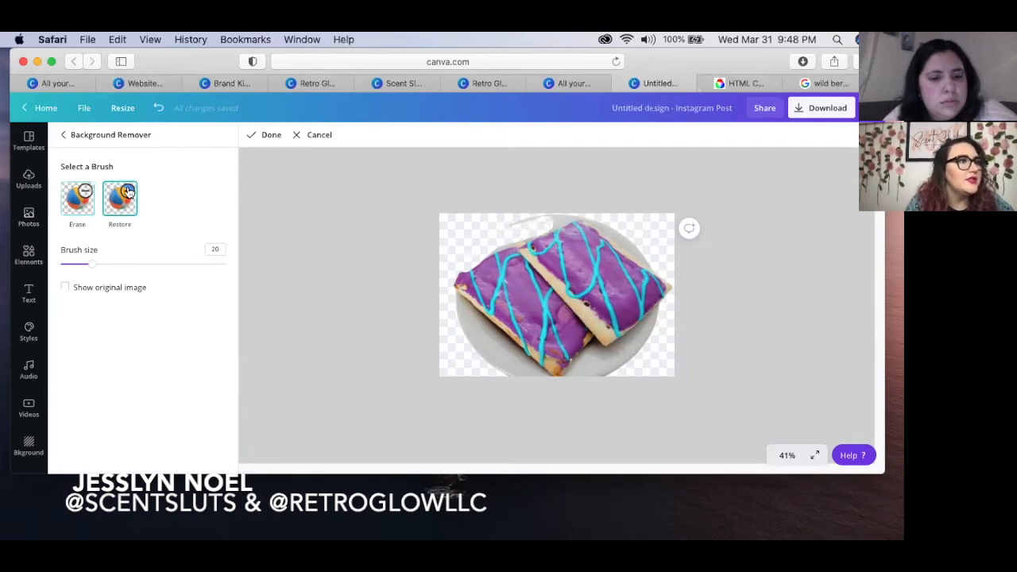
drag(556, 219, 486, 246)
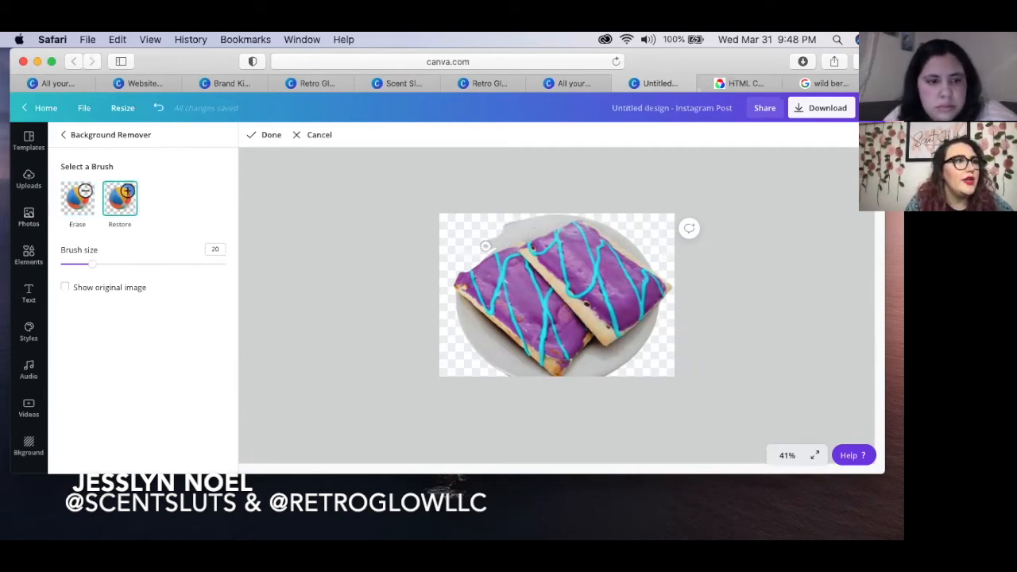
click(271, 137)
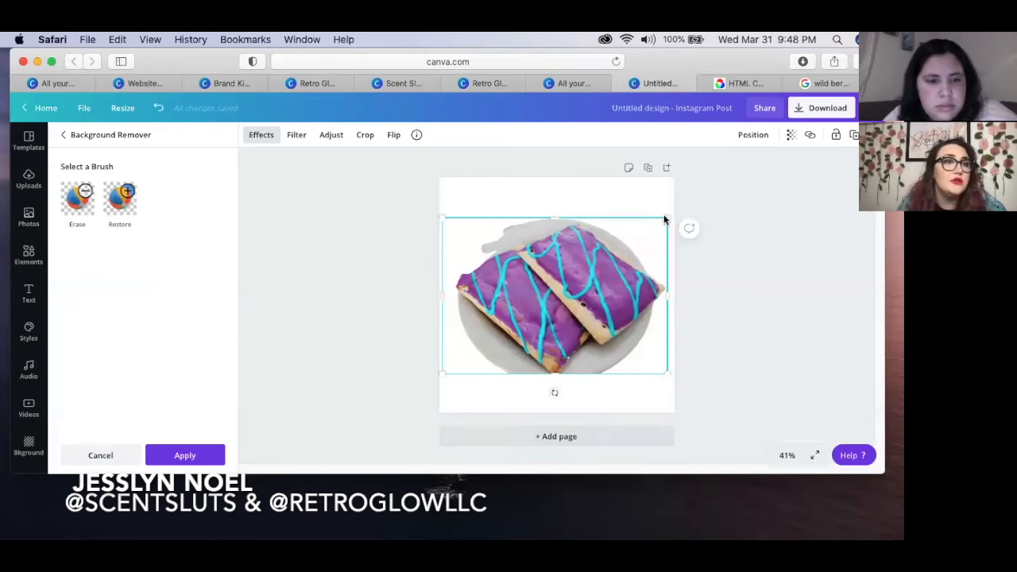
drag(672, 207, 695, 195)
mouse_move(583, 265)
mouse_down()
mouse_move(575, 232)
mouse_move(574, 254)
mouse_up()
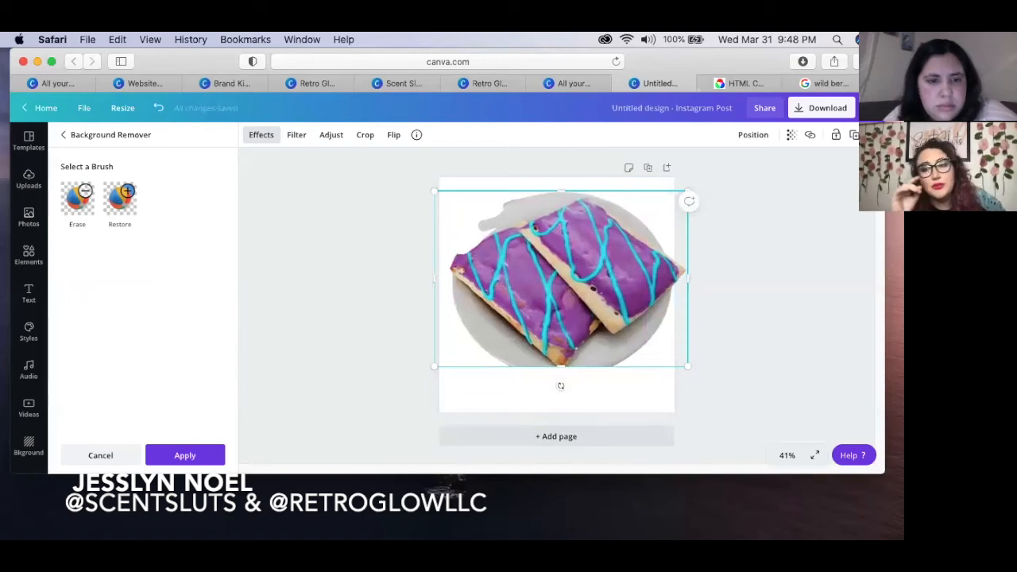
- Close the pop-tart search and HTML colour tabs and the first five Canva tabs, keeping the untitled Instagram post open
click(791, 84)
click(779, 83)
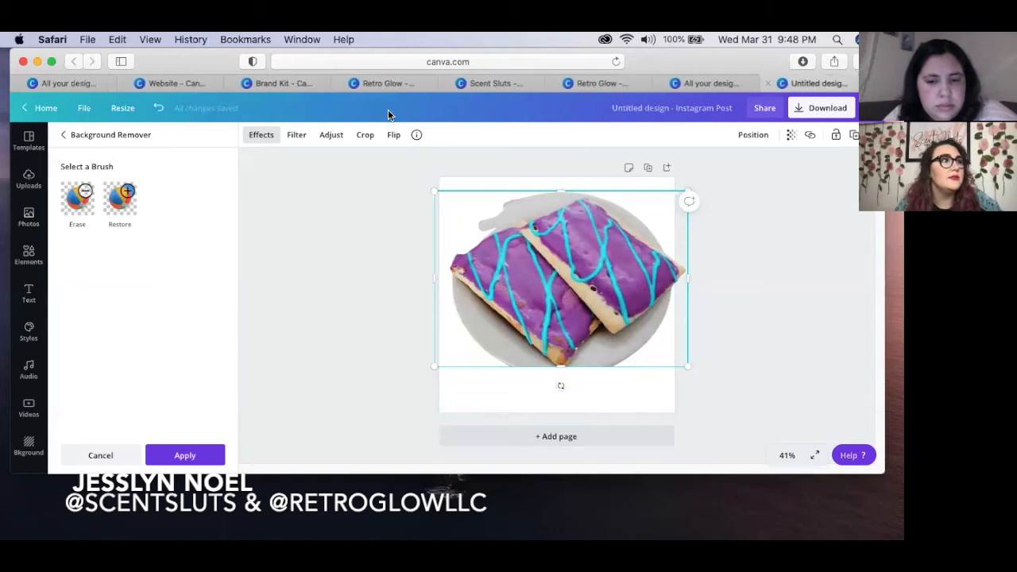
click(18, 84)
click(18, 83)
click(17, 84)
click(17, 83)
click(18, 83)
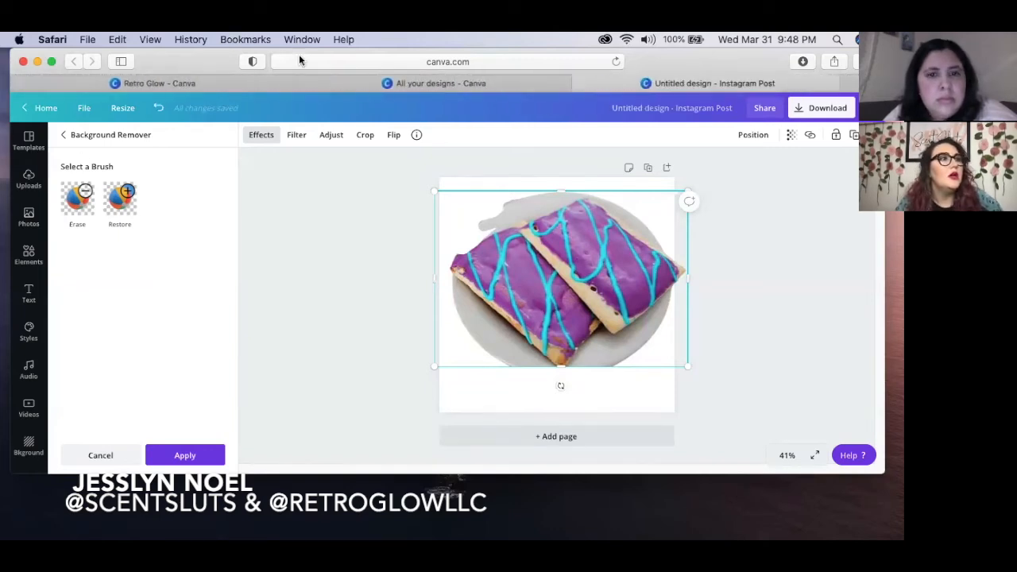
- Open the Vistaprint website in a new browser tab
key(super+t)
text(bist)
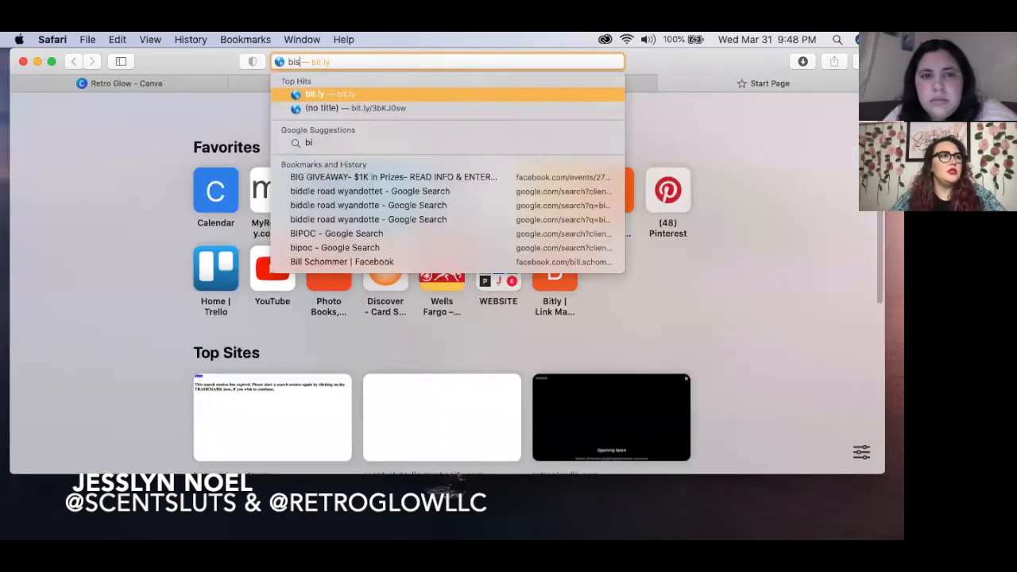
key(BackSpace)
key(BackSpace)
key(BackSpace)
key(BackSpace)
text(vi)
key(Return)
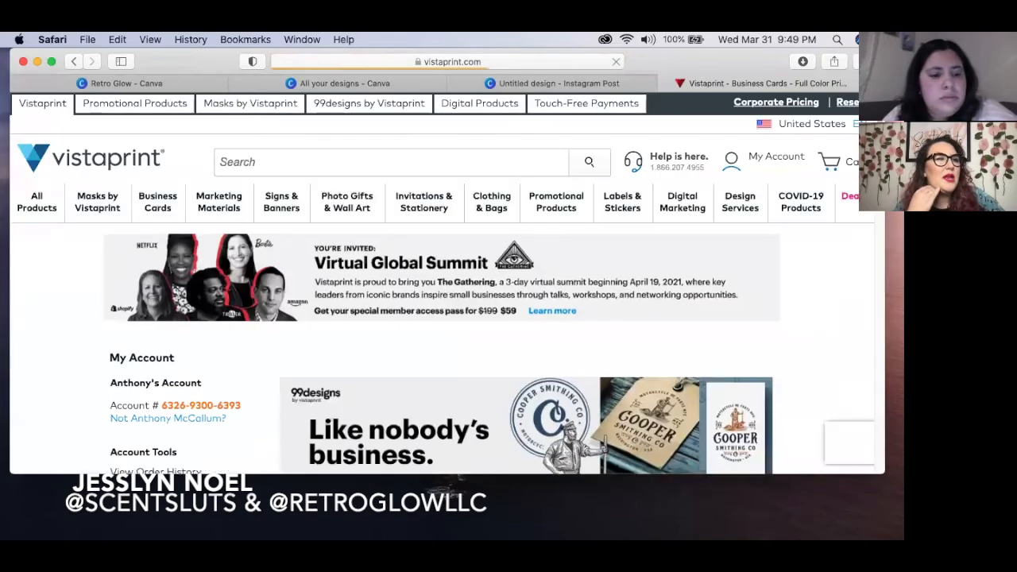
- Search Vistaprint for "brand kit"
click(467, 164)
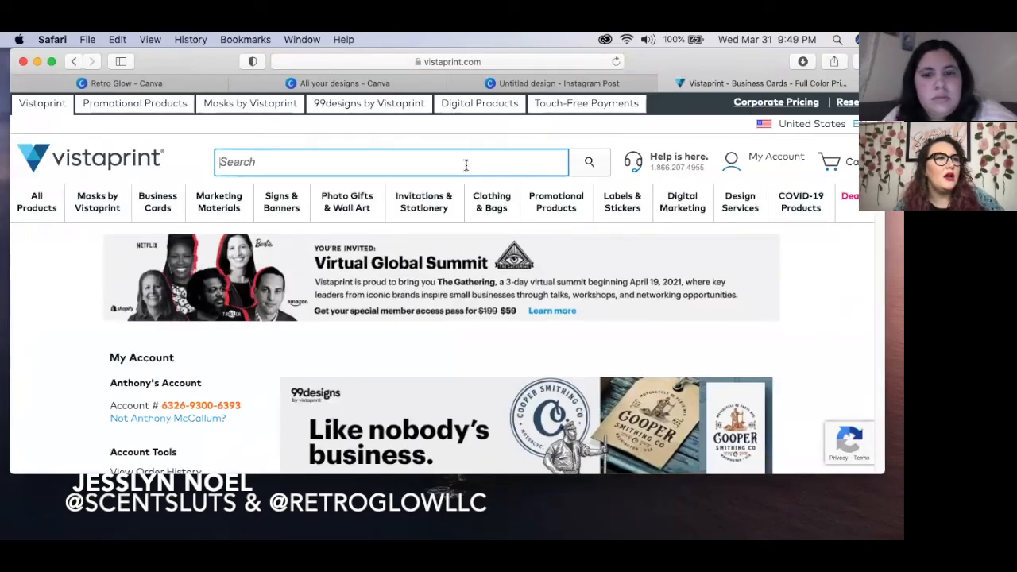
text(brand)
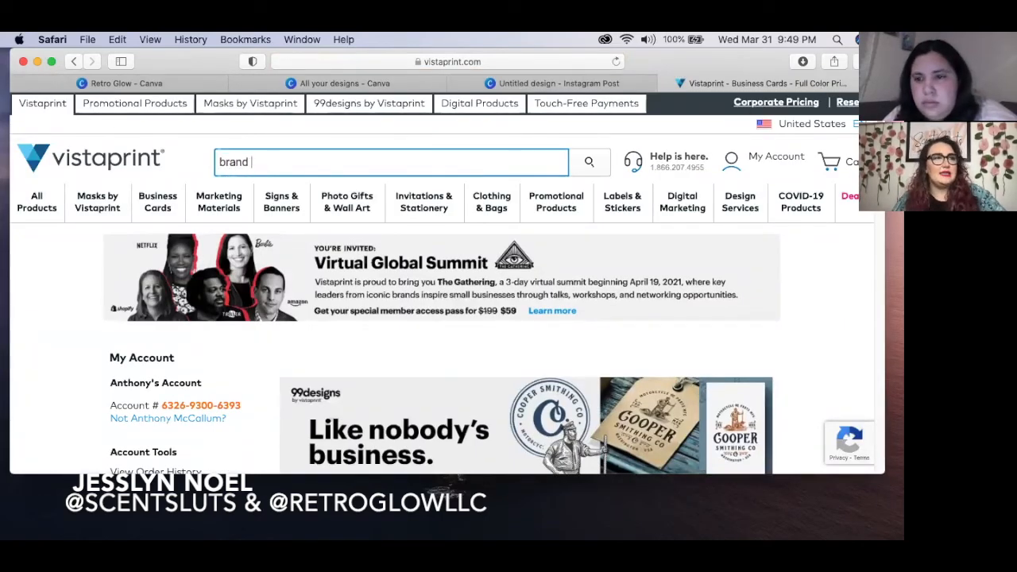
text( kit)
key(Return)
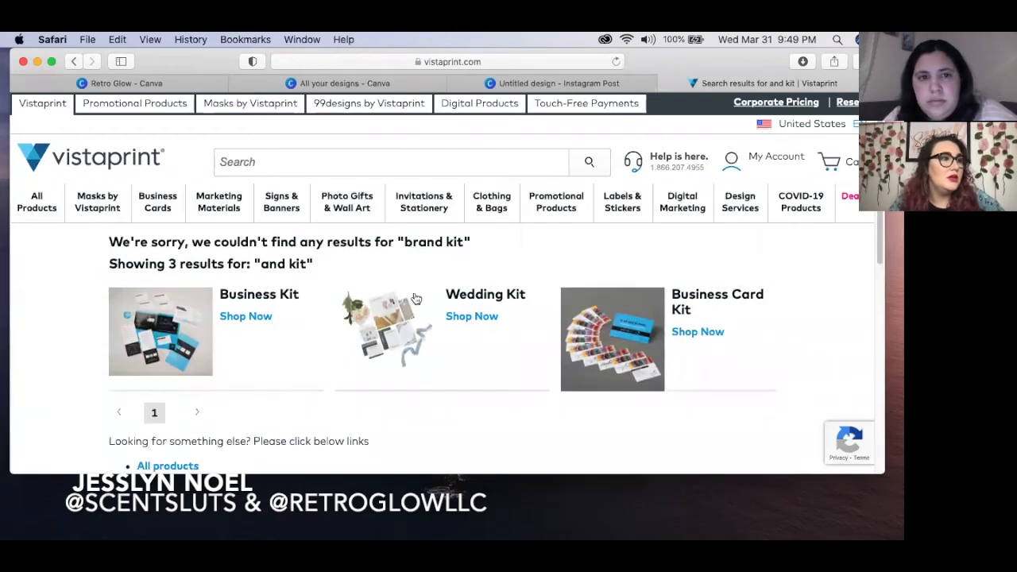
- Open the Business Kit result, review the contents and availability of the sample kit, and close the Vistaprint tab
scroll(294, 297, down, 1)
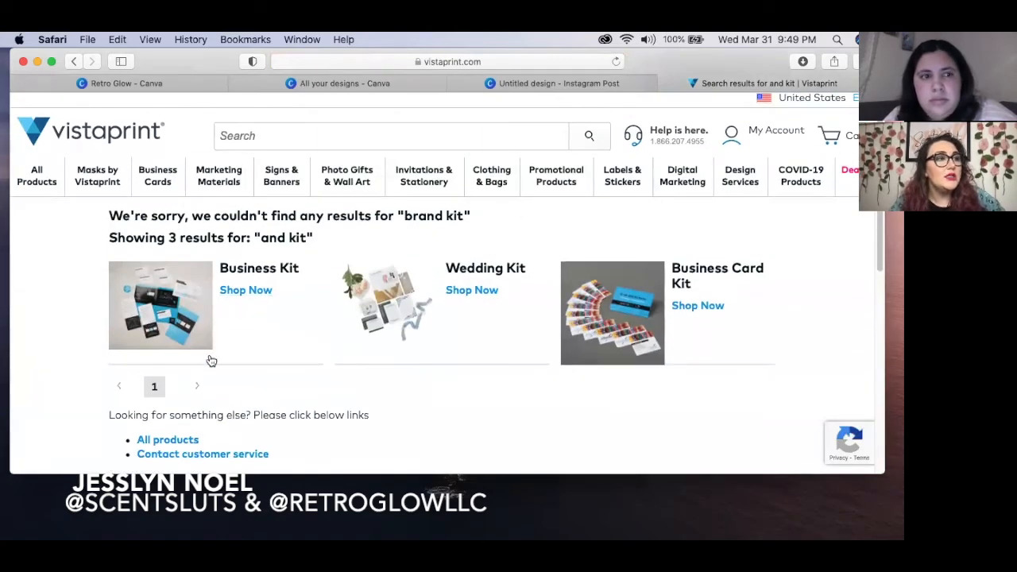
scroll(210, 362, up, 1)
click(257, 294)
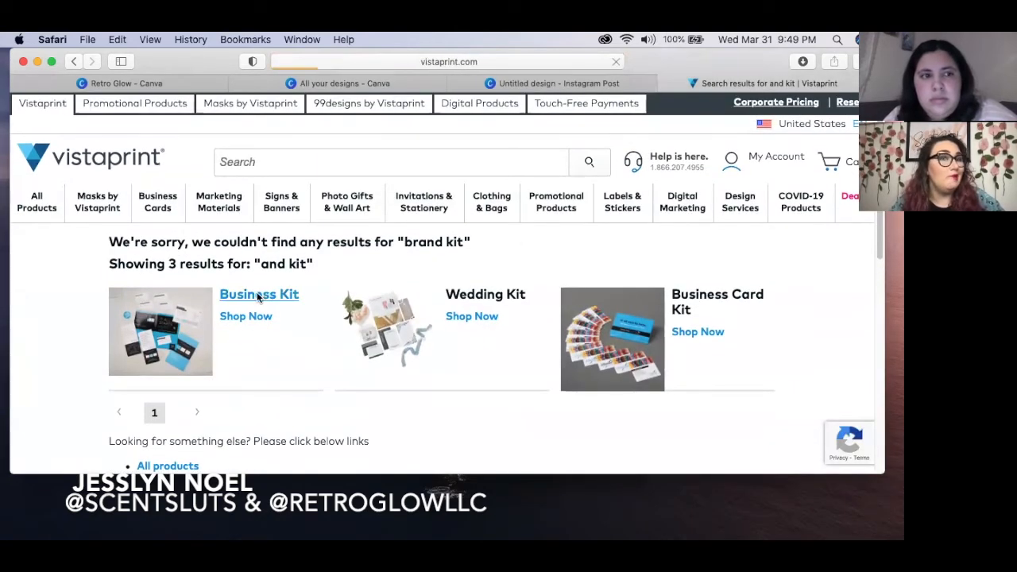
scroll(257, 294, down, 4)
scroll(620, 246, down, 6)
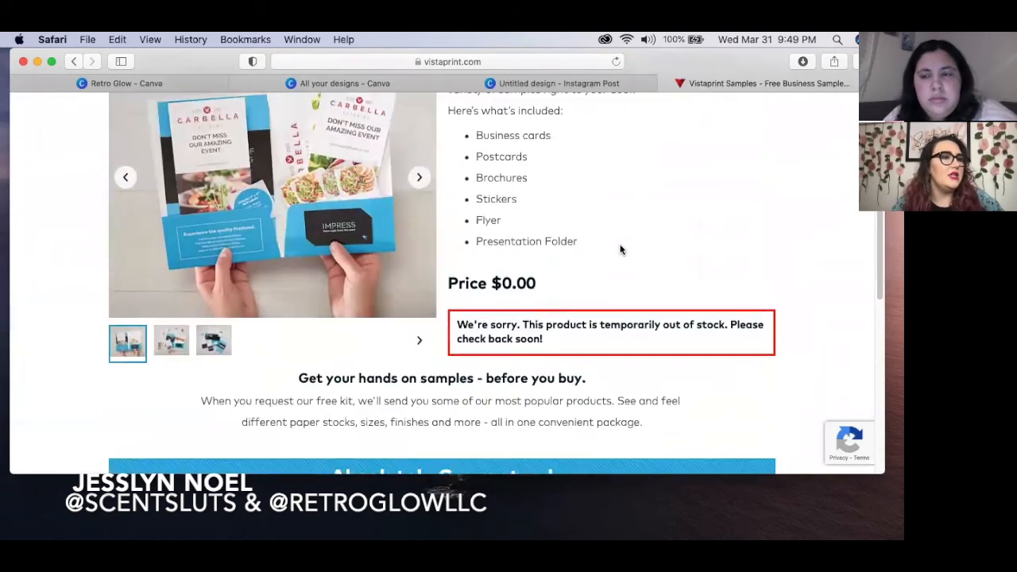
scroll(680, 263, down, 2)
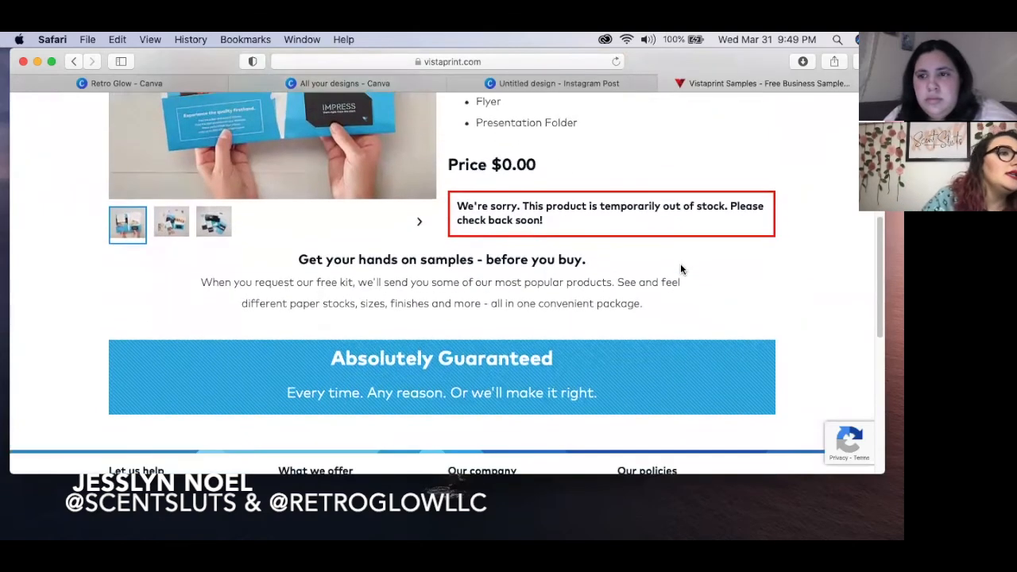
scroll(676, 230, up, 6)
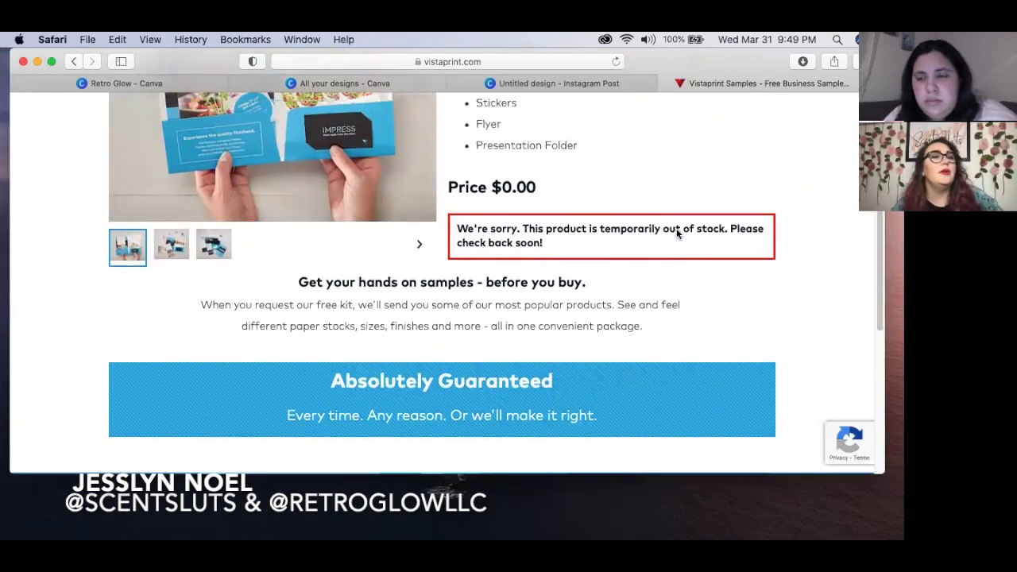
scroll(677, 229, up, 1)
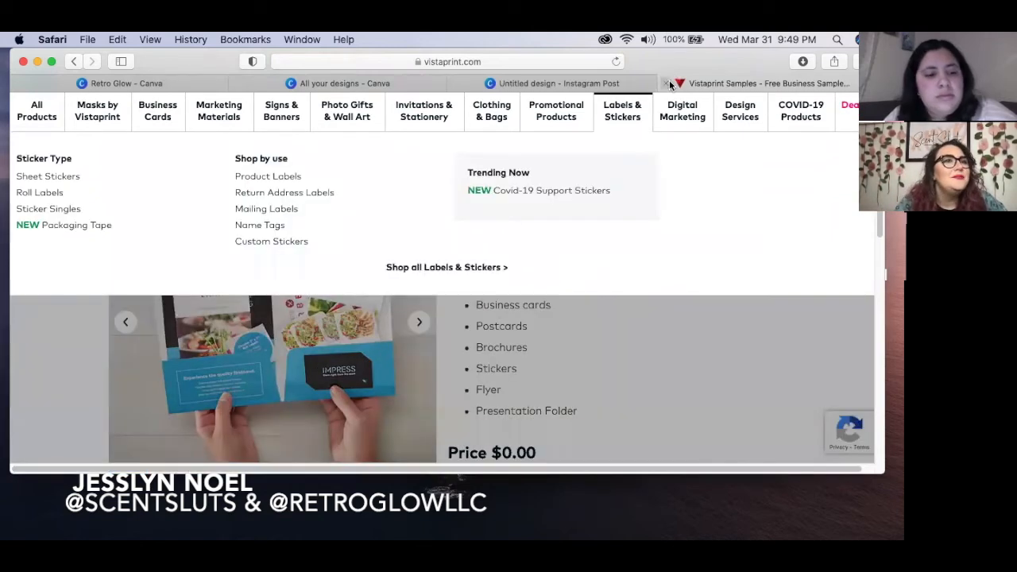
click(666, 83)
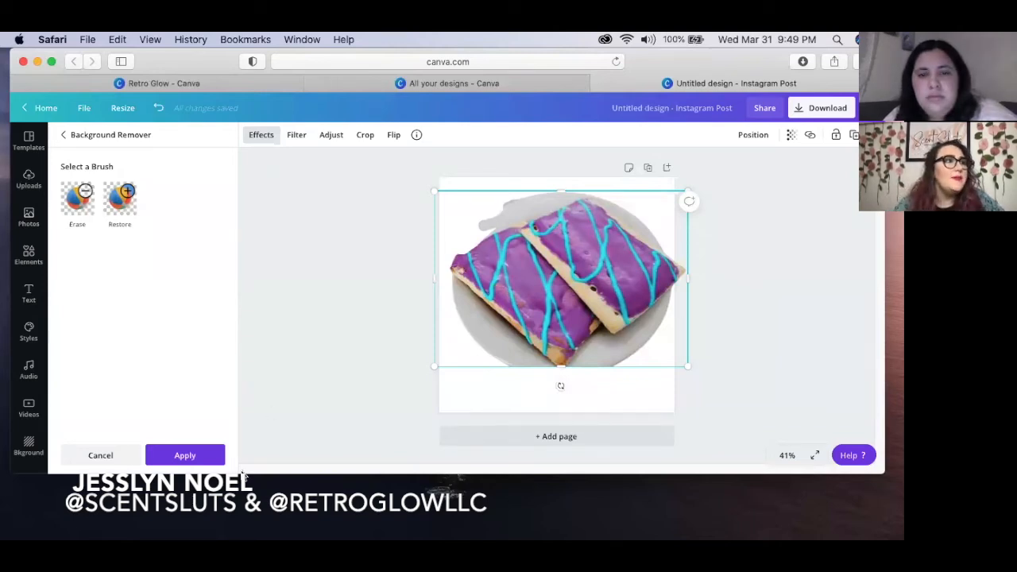
- Leave the background remover and browse the element and template libraries in the untitled Instagram post
click(32, 264)
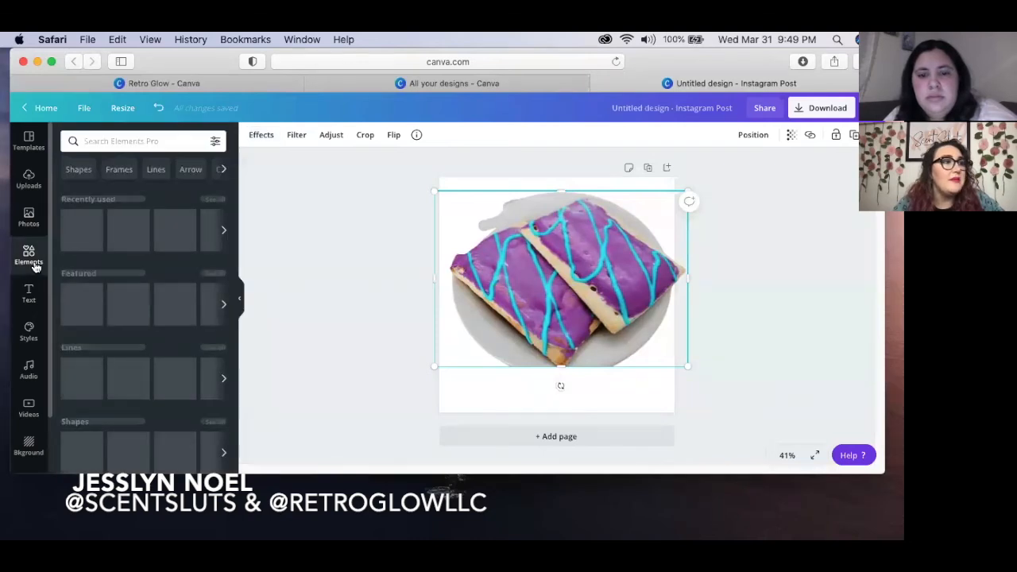
click(349, 221)
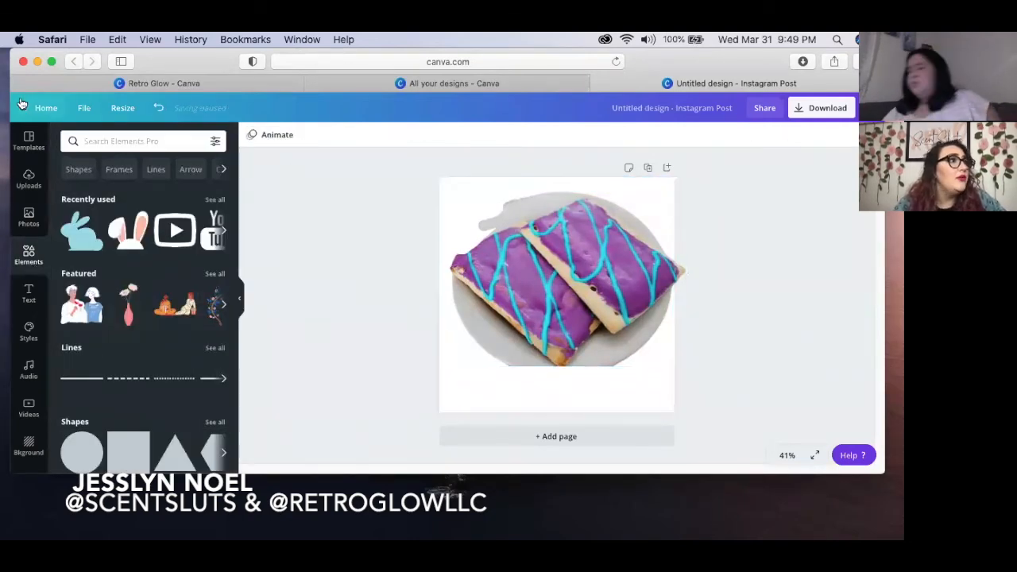
click(29, 138)
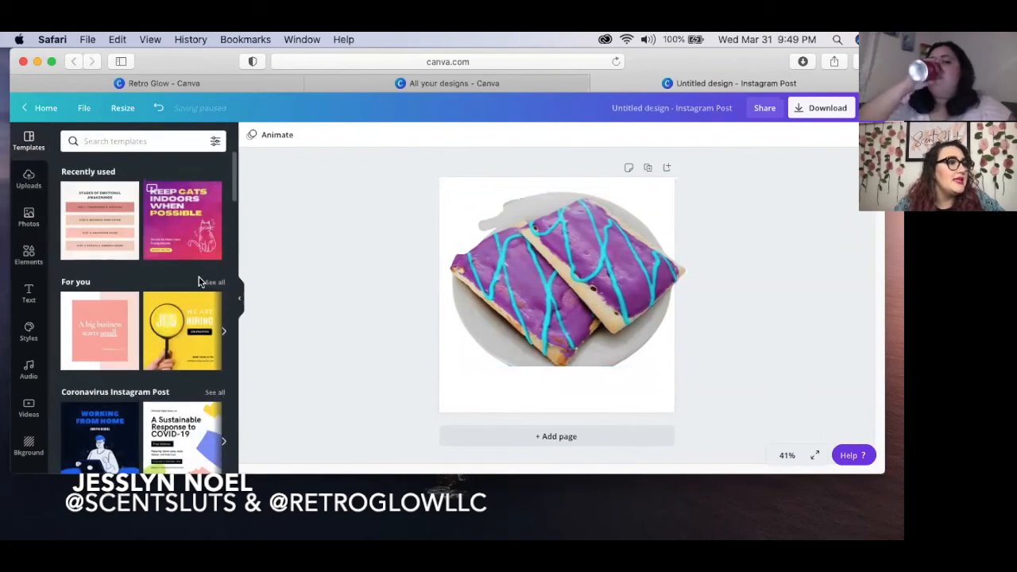
scroll(200, 282, down, 5)
scroll(200, 282, down, 5)
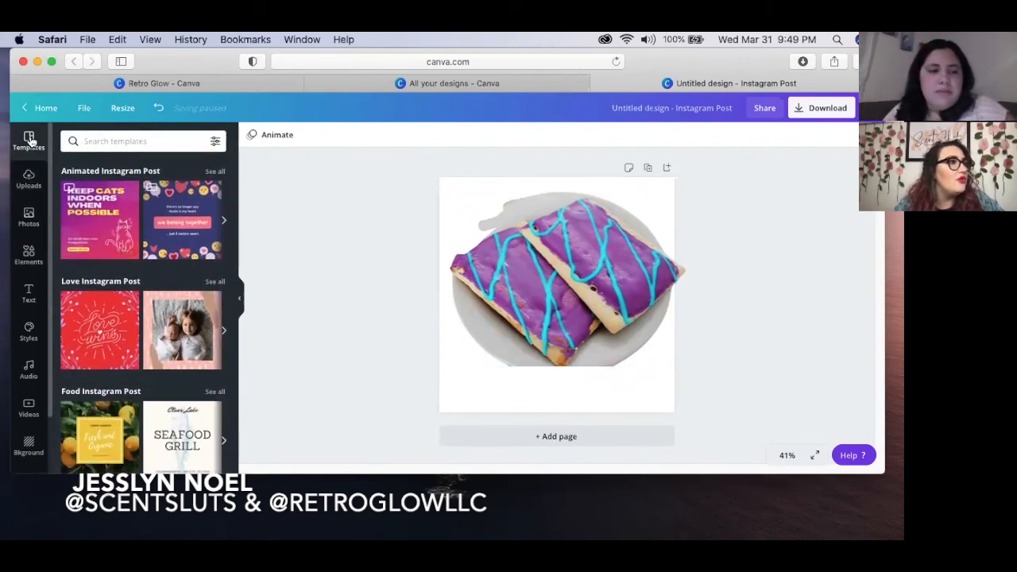
- Return to the Canva home page and create a design from the "Pink and Blue Easter Eggs Photo Easter Sale" Instagram Post template
click(35, 106)
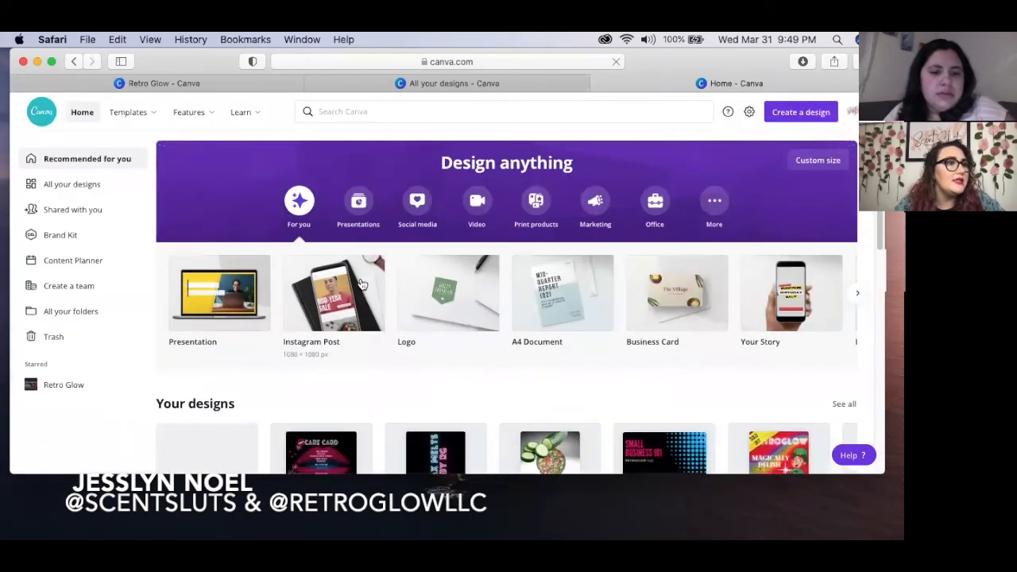
mouse_move(129, 114)
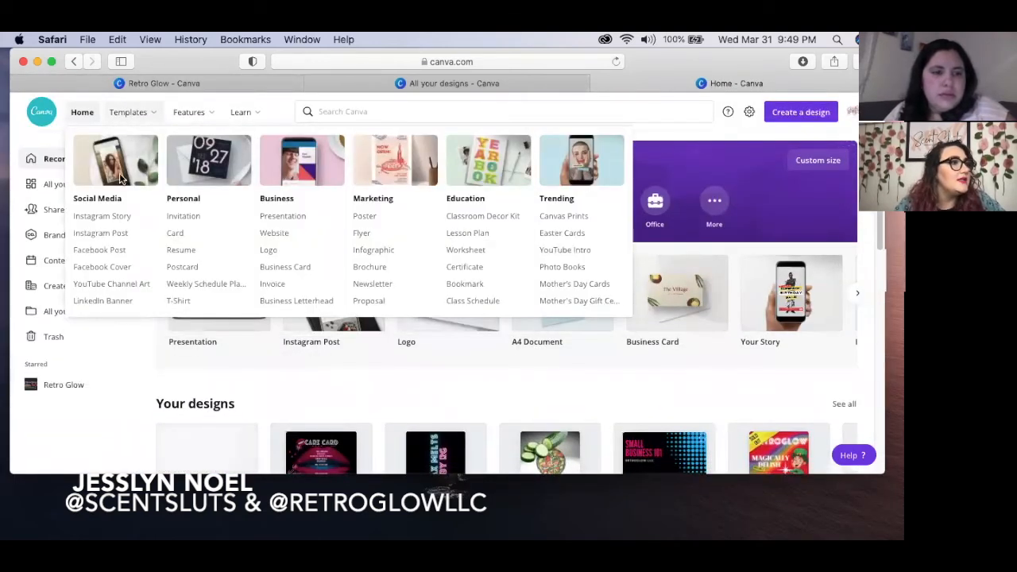
click(99, 233)
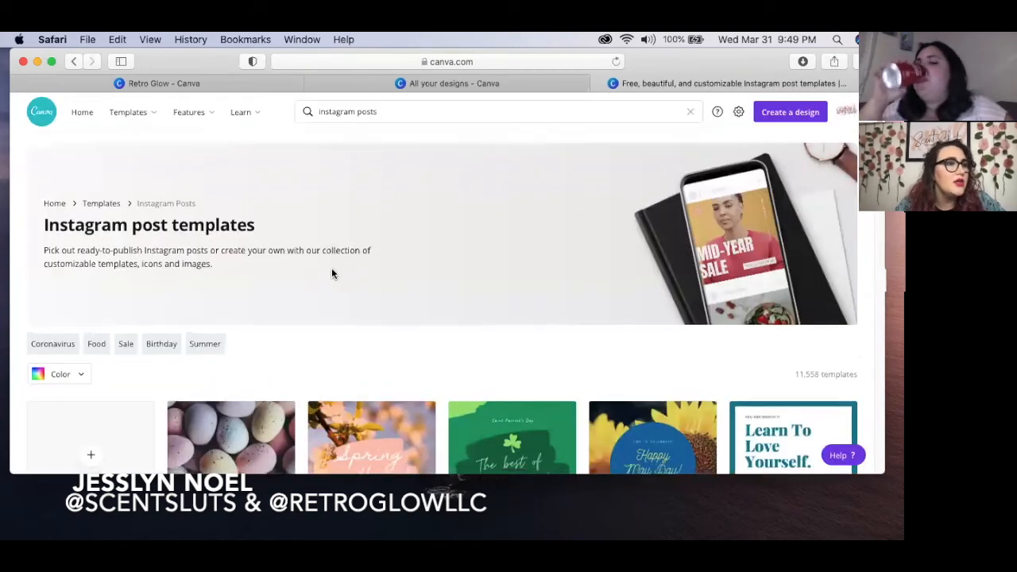
scroll(332, 270, down, 5)
click(248, 234)
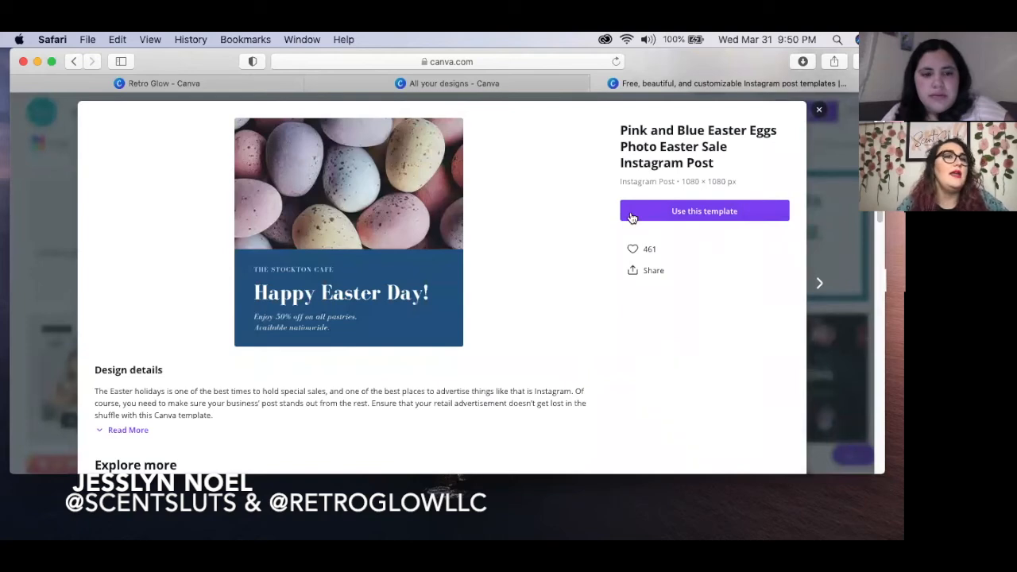
click(632, 212)
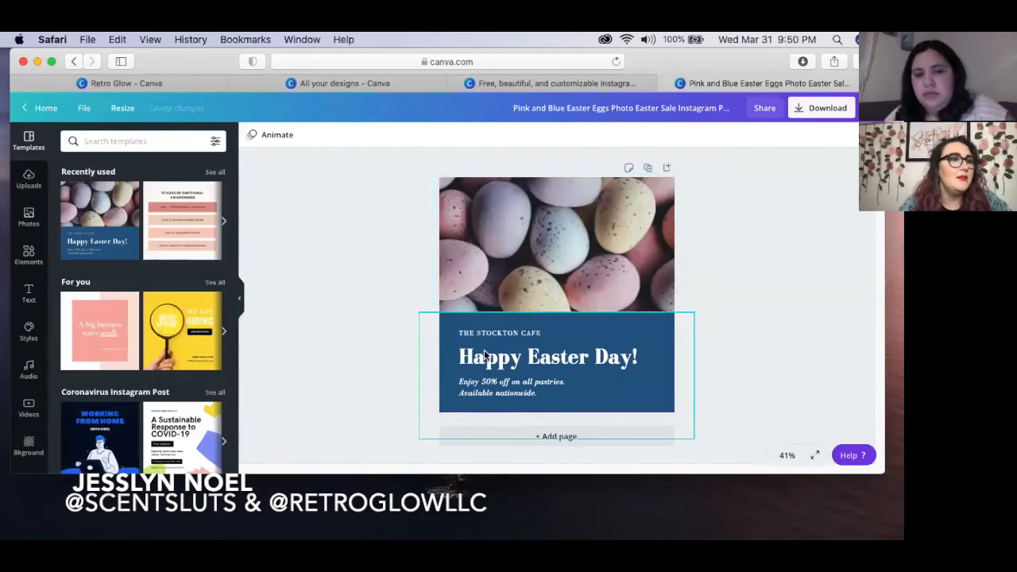
- Replace the "Happy Easter Day!" heading with "EASTER EGG DEAL"
double_click(486, 355)
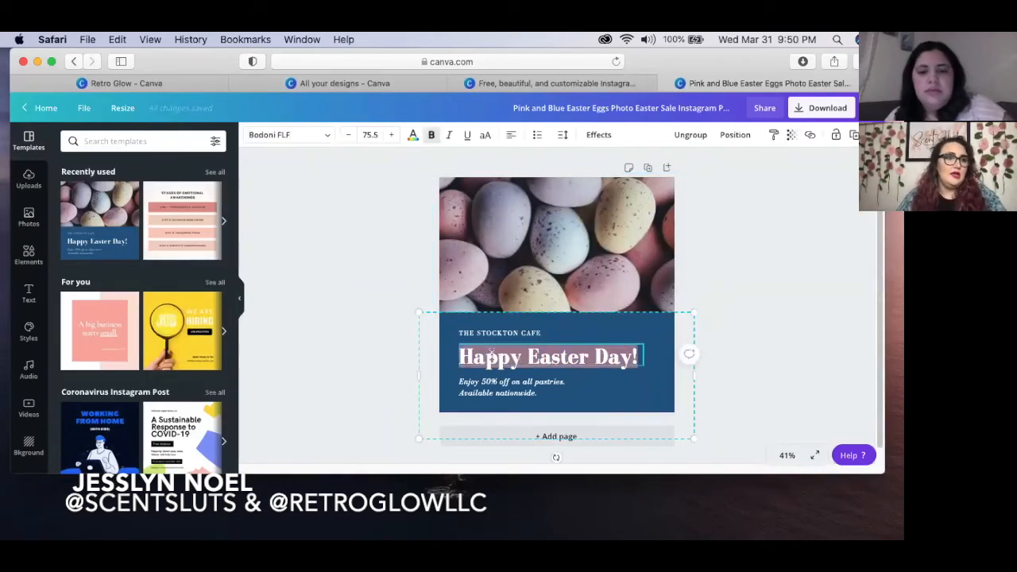
text(EAST)
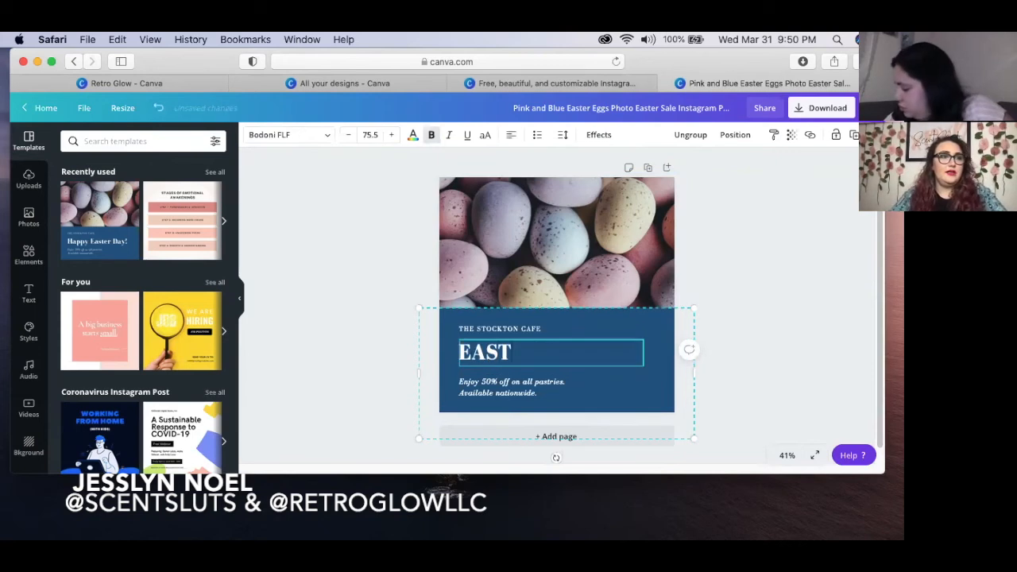
text(ER EGG DEAL)
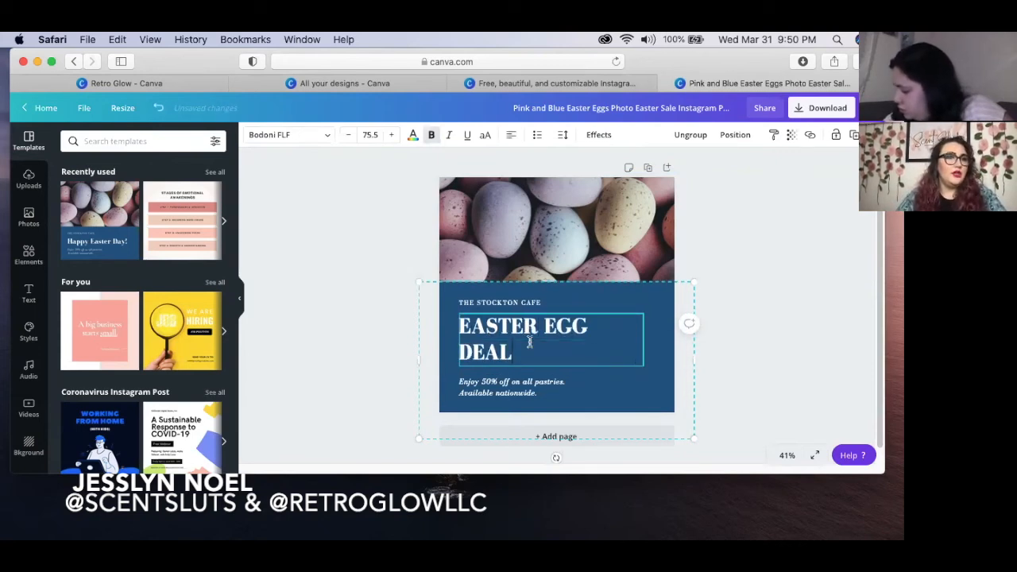
- Delete all the text in the heading below "THE STOCKTON CAFE", leaving the text box empty
key(BackSpace)
key(BackSpace)
key(BackSpace)
key(BackSpace)
key(BackSpace)
key(BackSpace)
key(BackSpace)
key(BackSpace)
key(BackSpace)
key(BackSpace)
key(BackSpace)
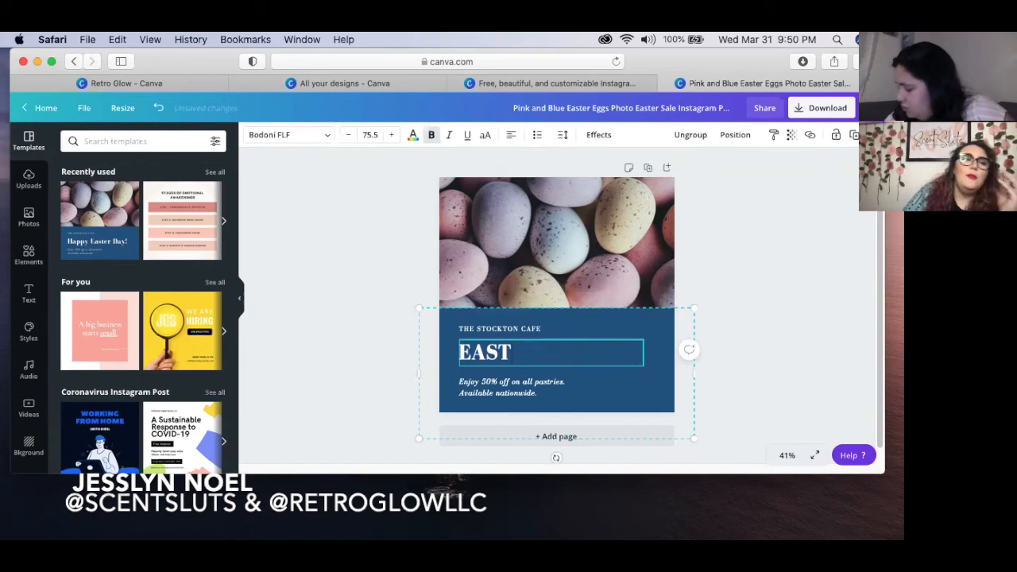
key(BackSpace)
key(BackSpace)
key(BackSpace)
key(BackSpace)
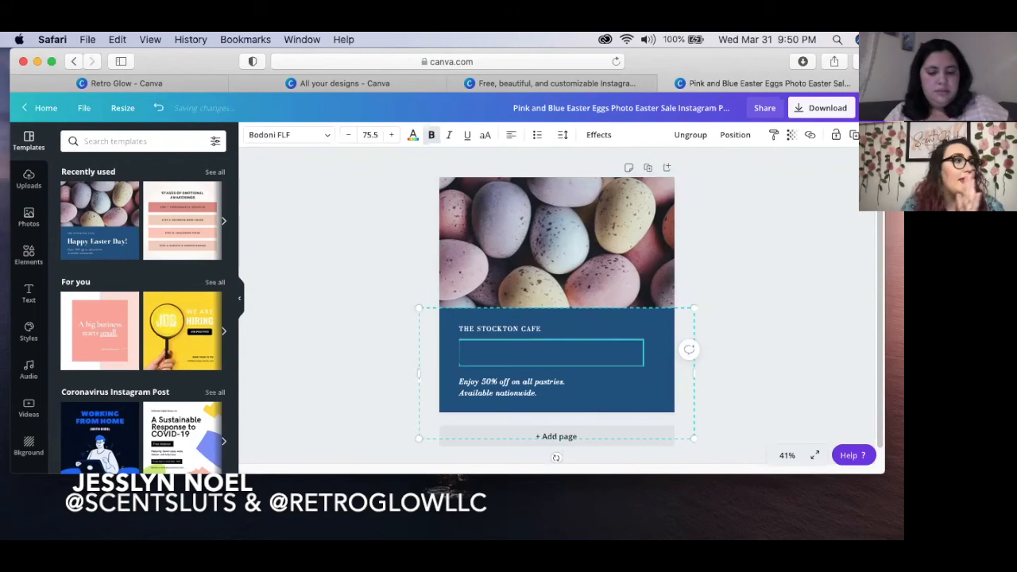
- Go back to the Canva home page, list all folders, and open the client's folder of label designs
click(52, 111)
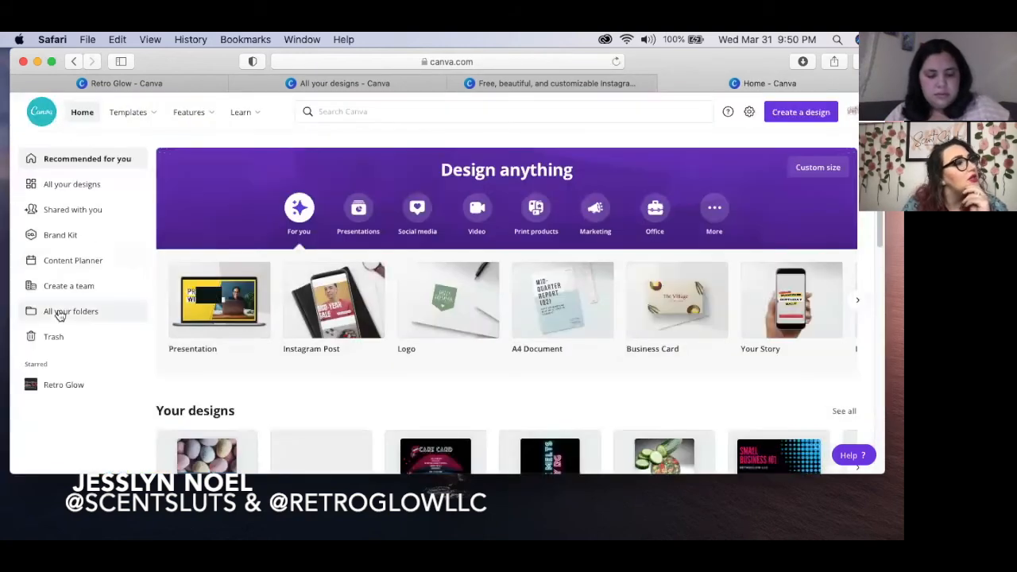
click(59, 312)
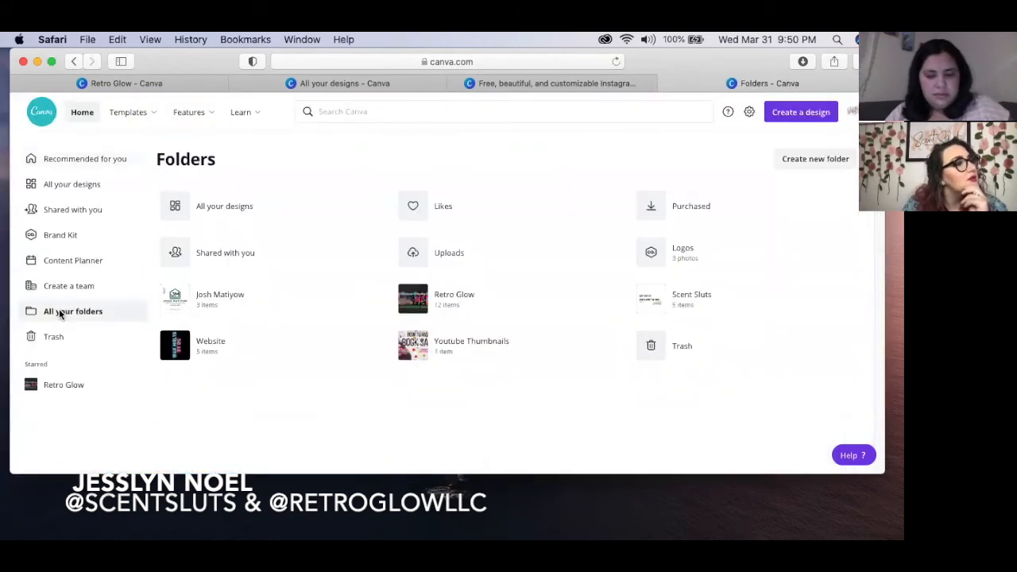
click(223, 299)
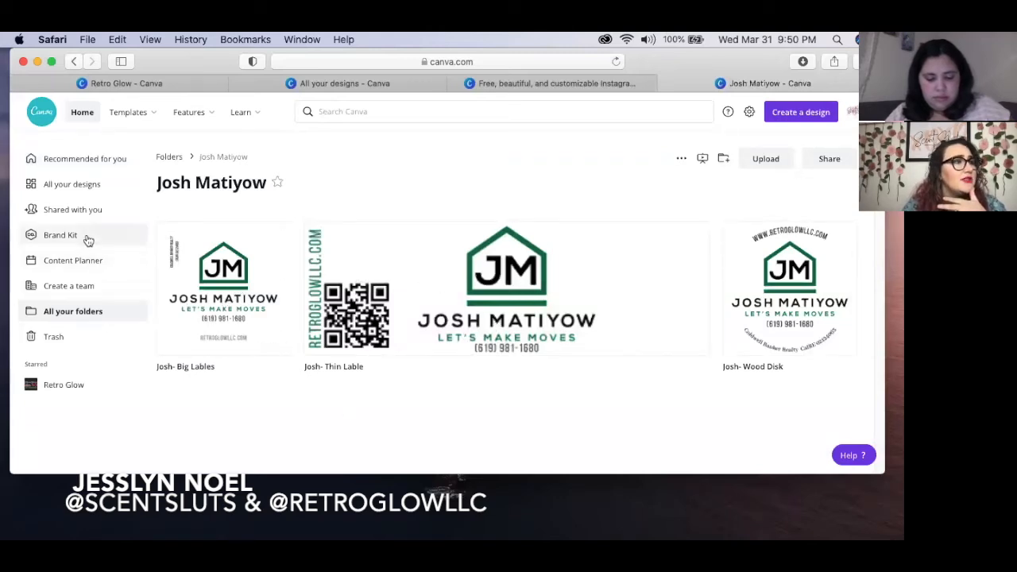
- Return to the folder list and open the RG Posts design from the Retro Glow folder
click(73, 311)
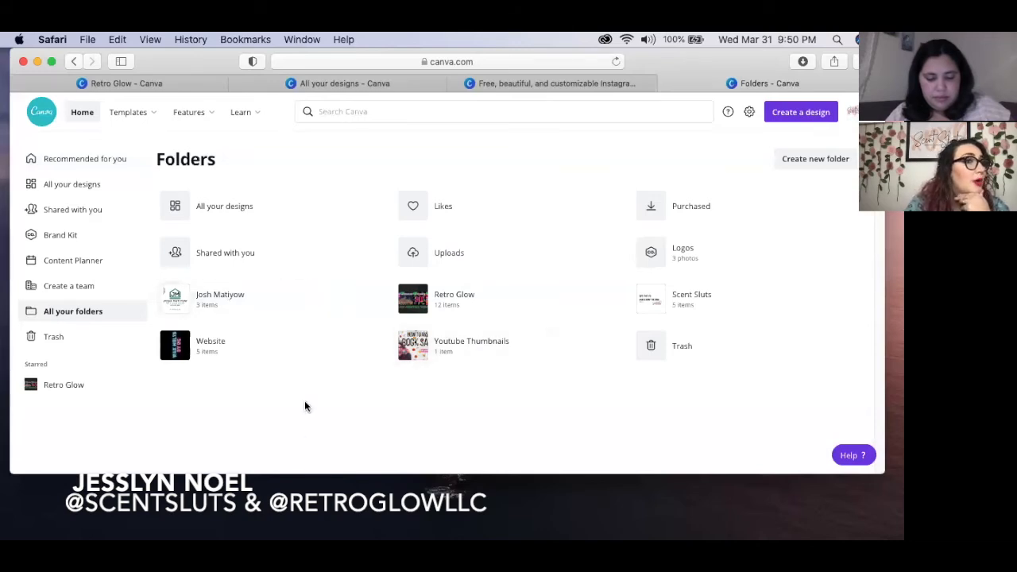
click(448, 298)
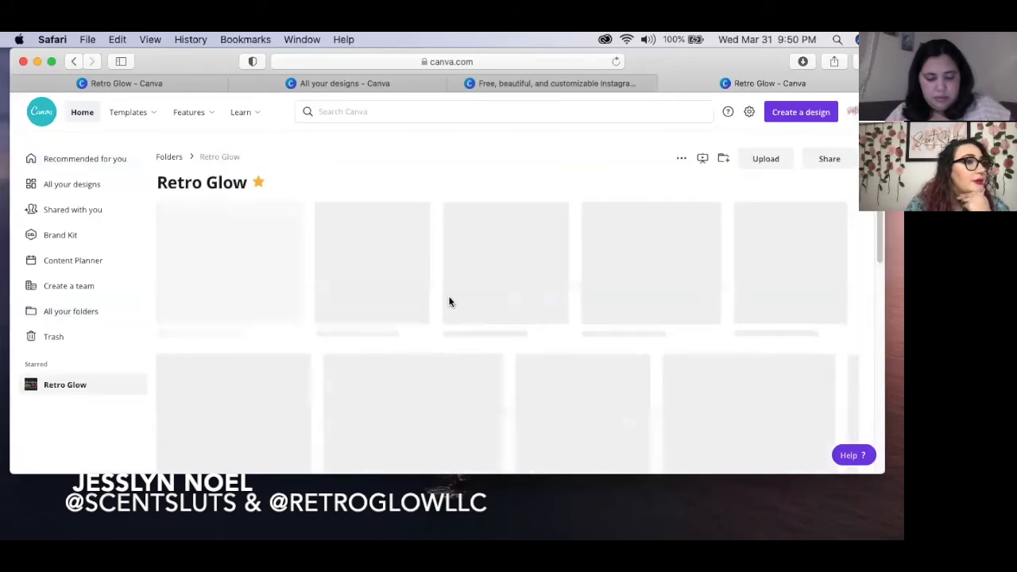
scroll(449, 301, down, 3)
click(636, 185)
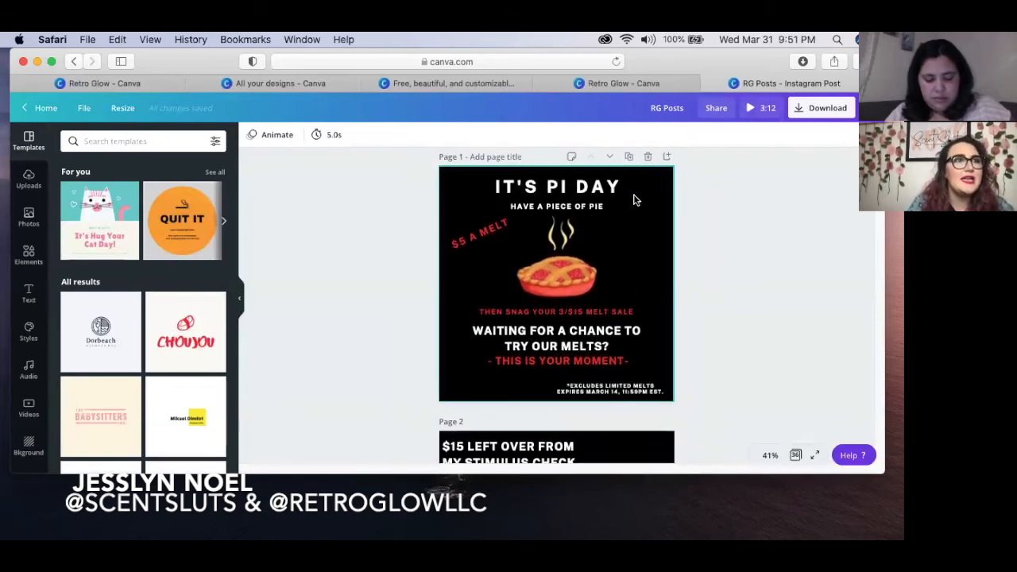
- Look through the first pages of RG Posts, from the Pi Day post to the "ROCK ON" promotion on page 5
scroll(619, 258, down, 2)
scroll(619, 258, down, 1)
scroll(619, 258, up, 3)
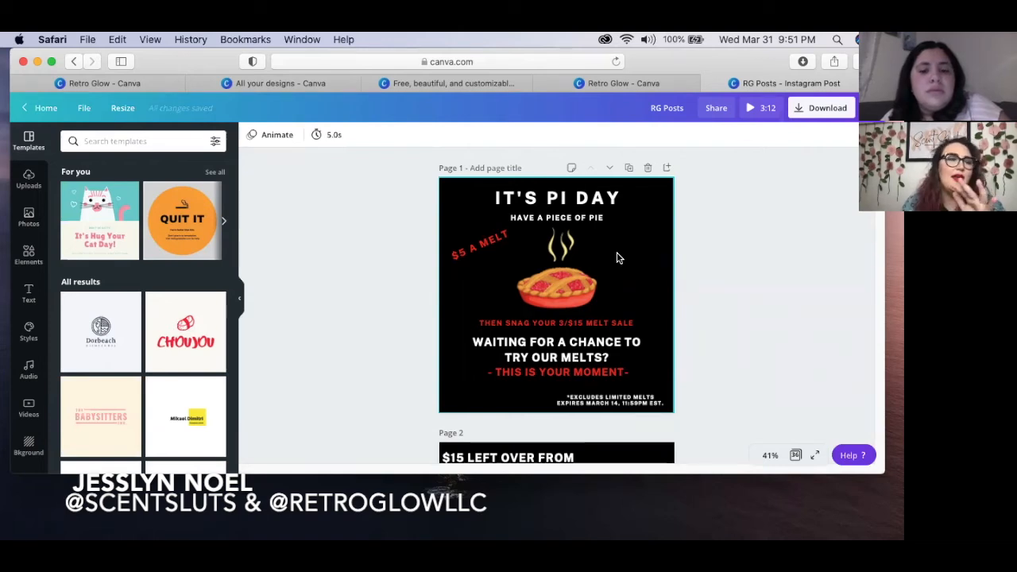
scroll(619, 258, down, 5)
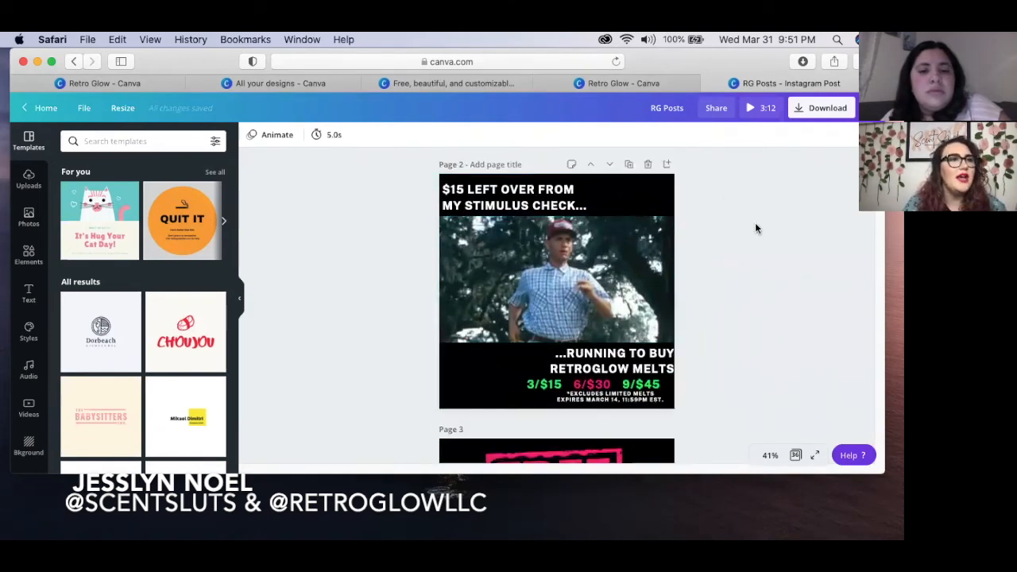
scroll(756, 229, down, 4)
scroll(756, 229, down, 5)
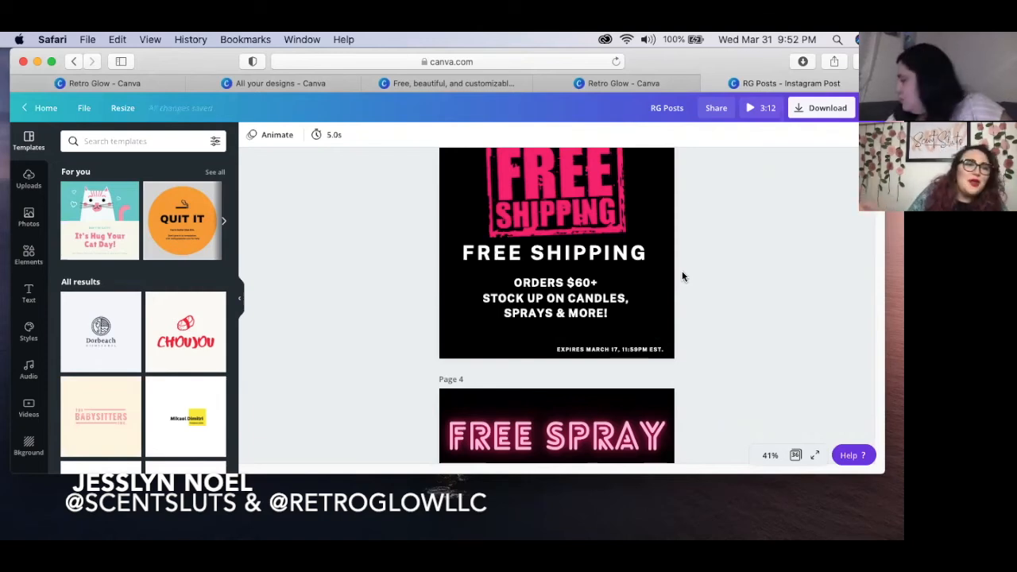
scroll(682, 274, down, 3)
scroll(682, 274, down, 2)
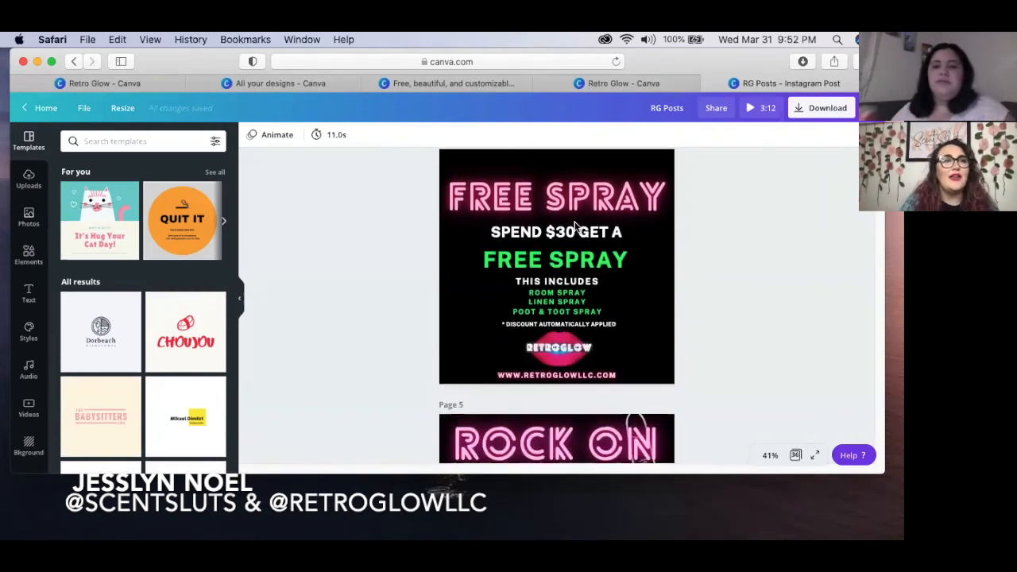
scroll(745, 288, down, 3)
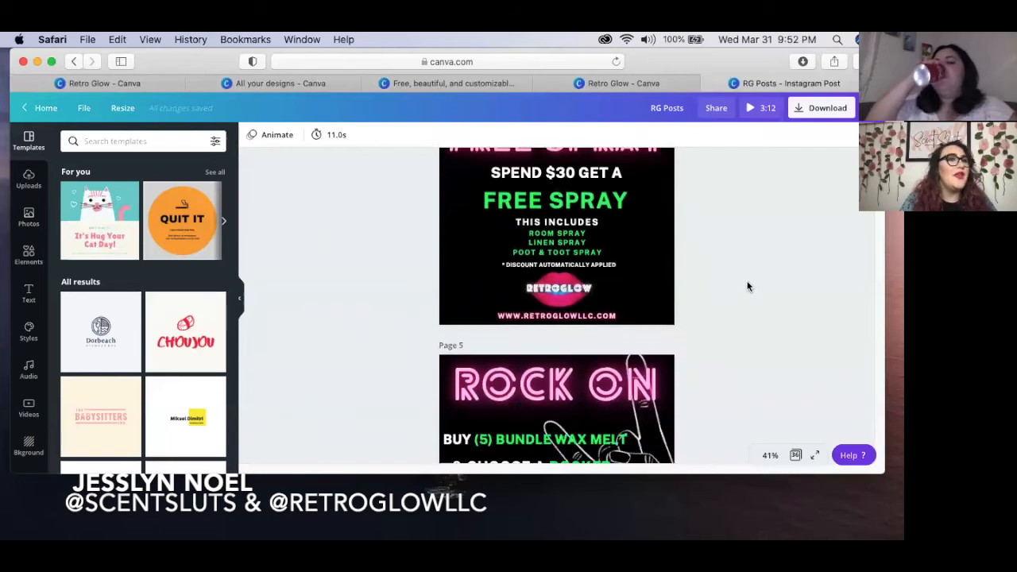
scroll(747, 286, down, 4)
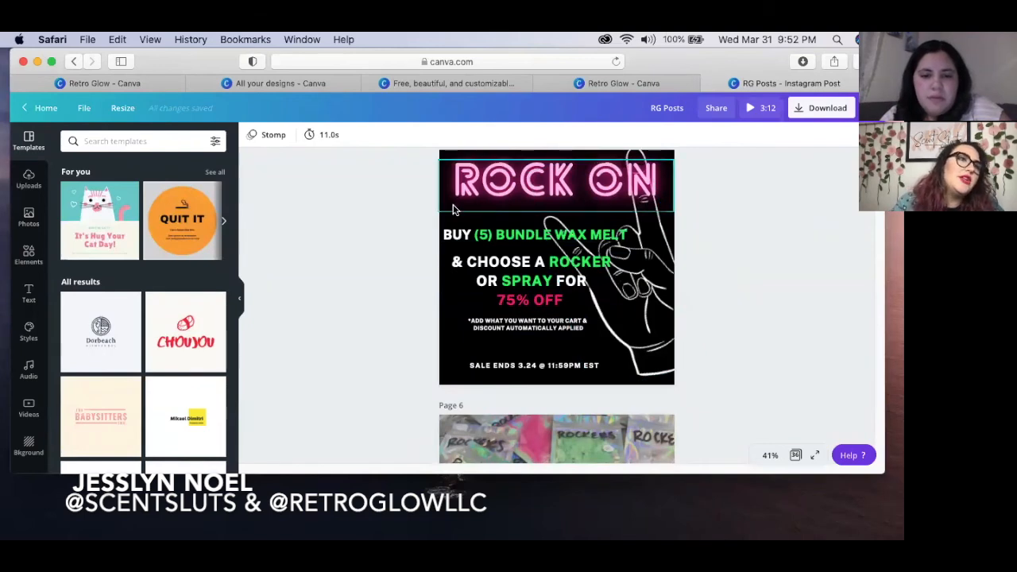
- Apply the Stomp page animation to the "ROCK ON" promotion on page 5
click(443, 337)
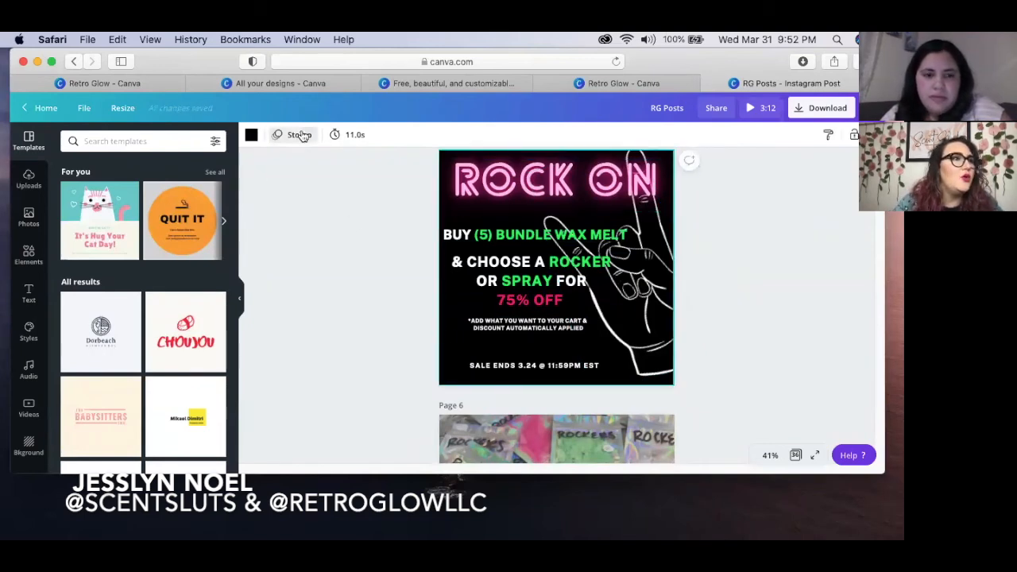
click(296, 134)
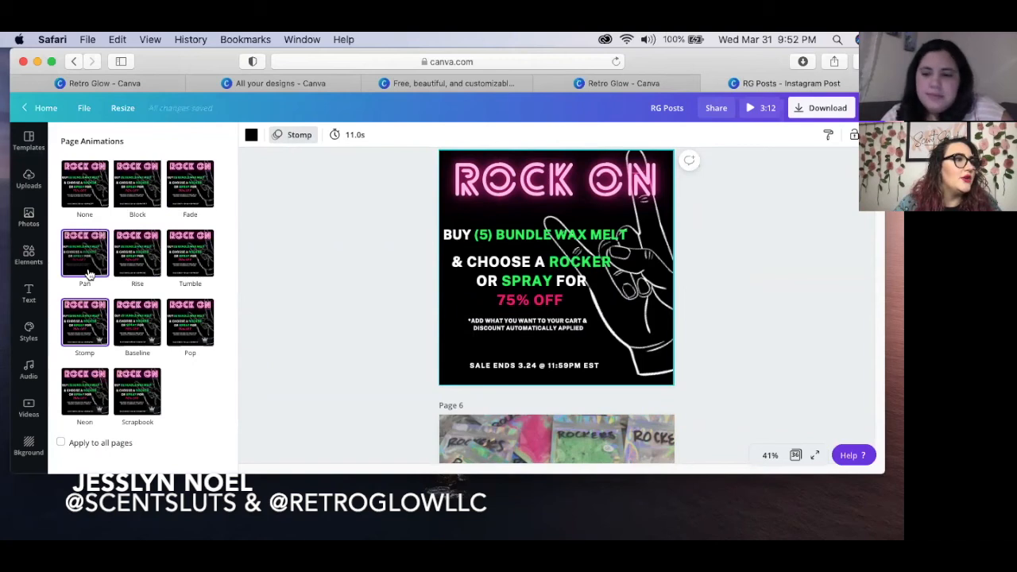
click(92, 326)
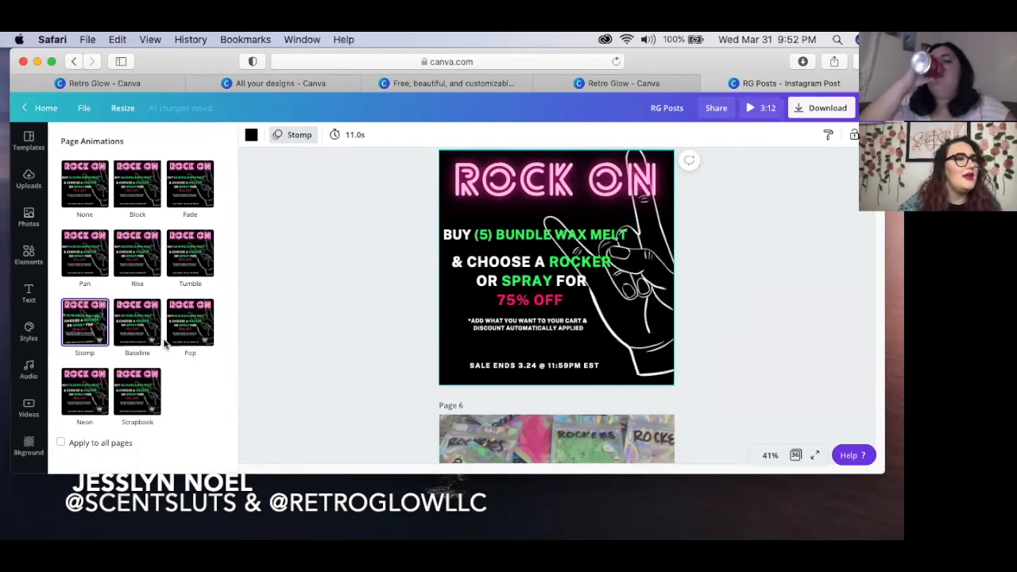
- Look at the page animations offered for the Rockers samples post on page 6, and inspect its background photo and caption
scroll(360, 345, down, 5)
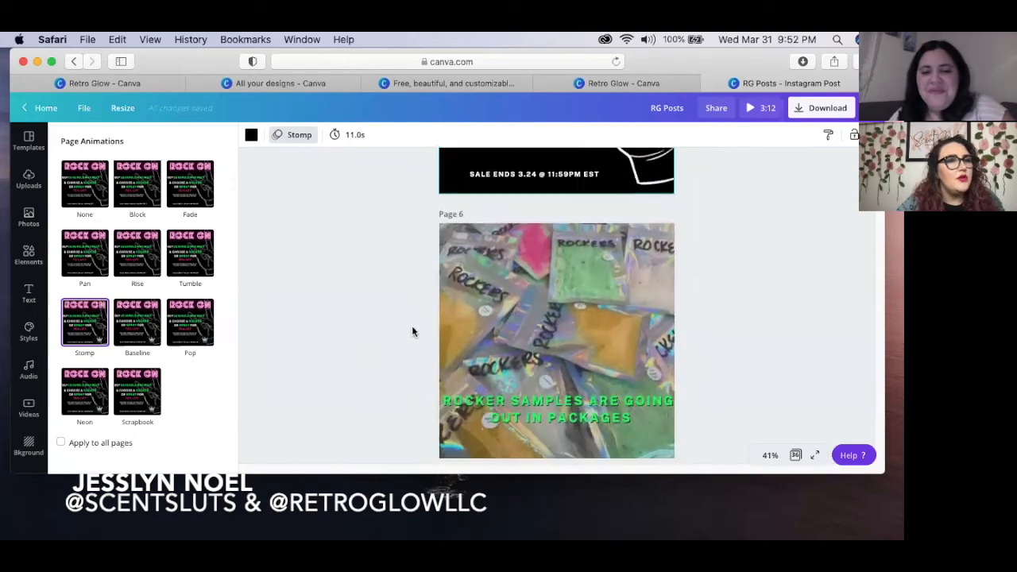
click(555, 282)
click(573, 339)
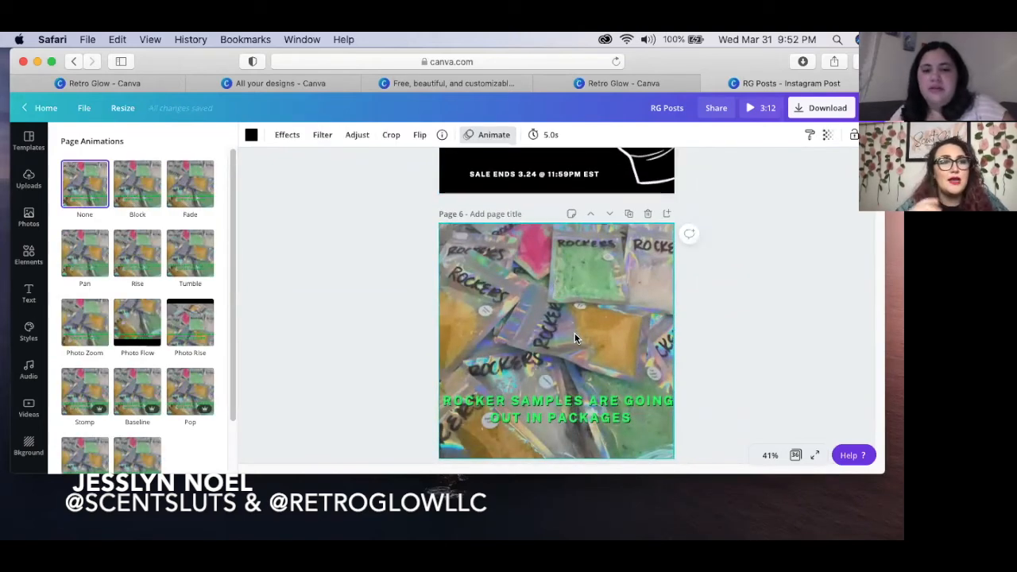
scroll(576, 338, down, 1)
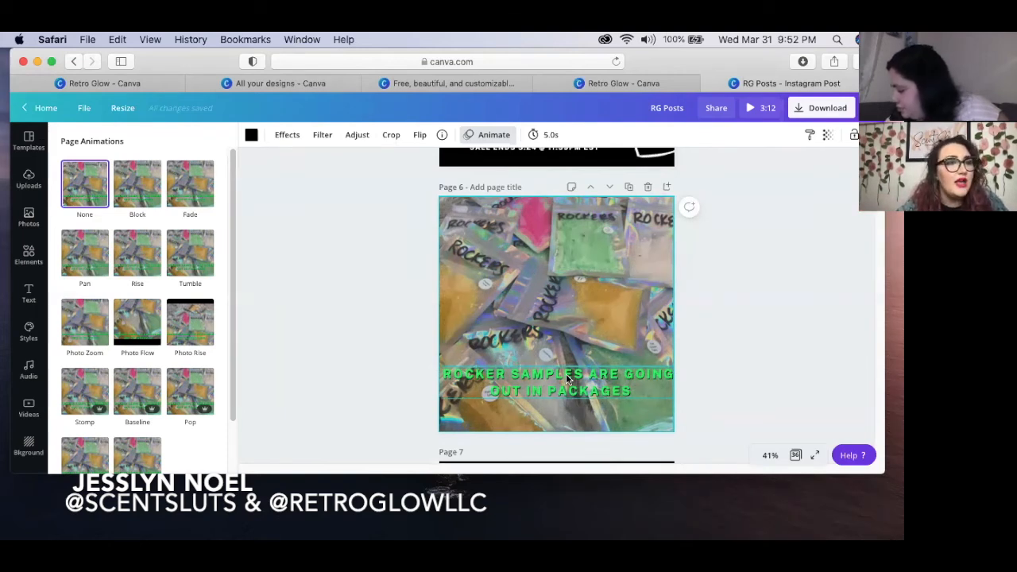
click(566, 374)
click(572, 320)
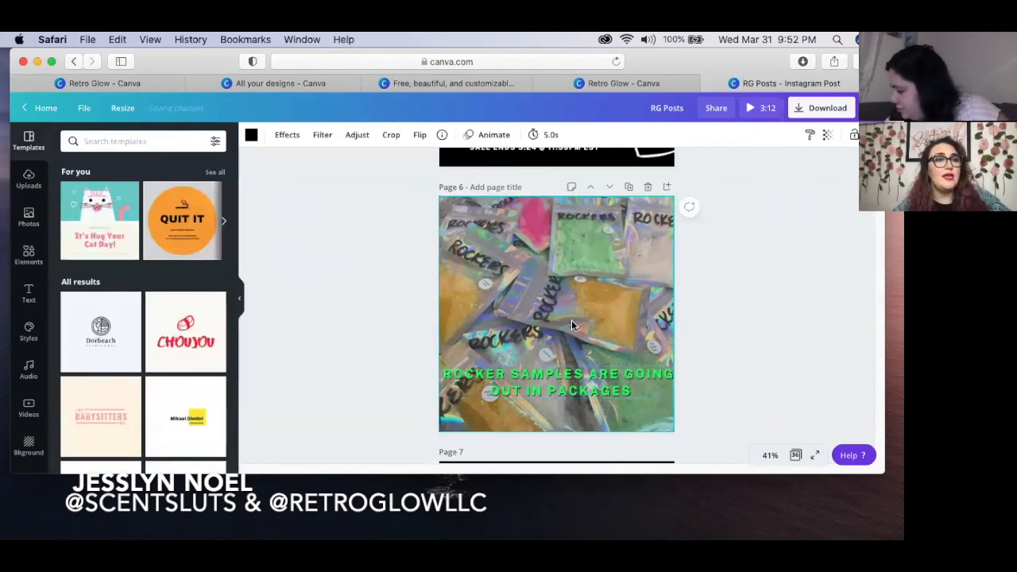
click(541, 385)
click(572, 279)
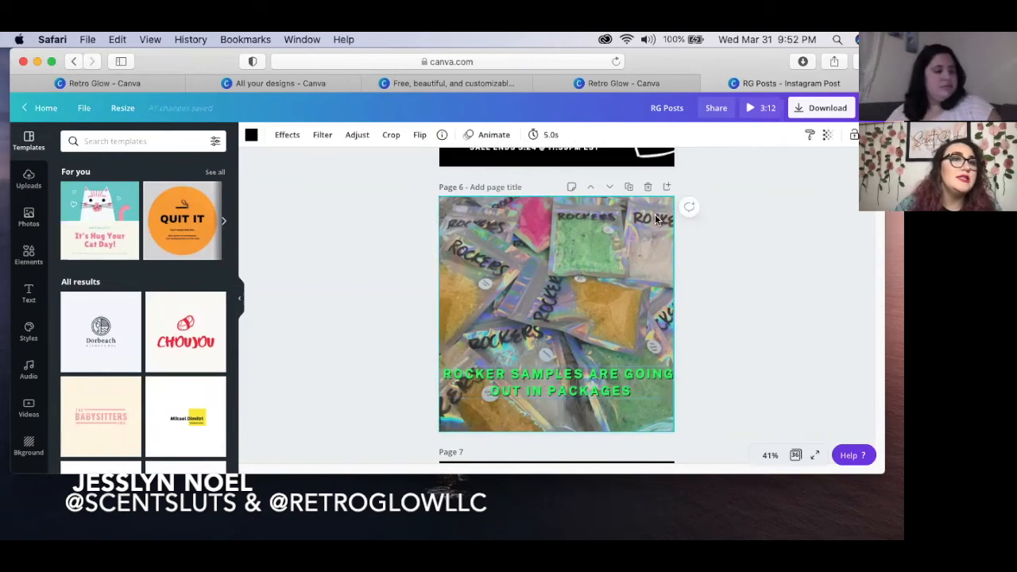
- Look through the RG Posts pages from the Rockers samples post on page 6 to the free melt promotion on page 11
scroll(642, 247, down, 3)
scroll(643, 246, down, 3)
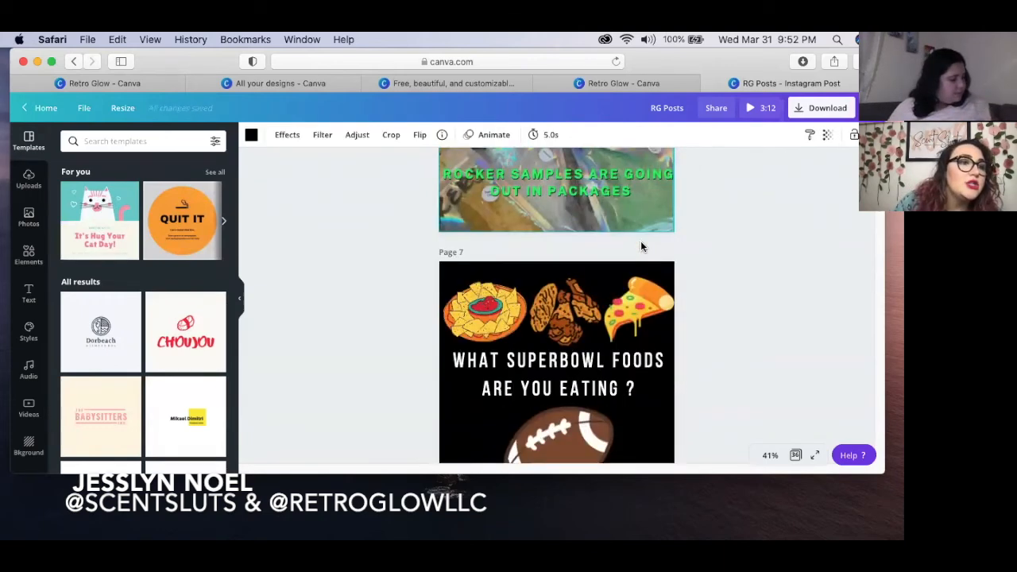
scroll(643, 246, up, 5)
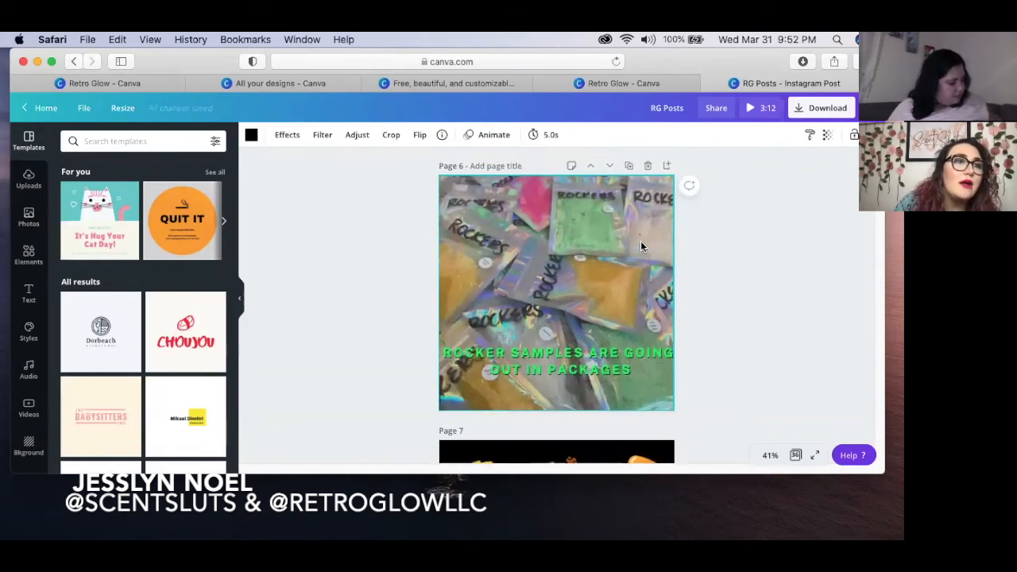
scroll(642, 247, down, 2)
scroll(642, 246, down, 4)
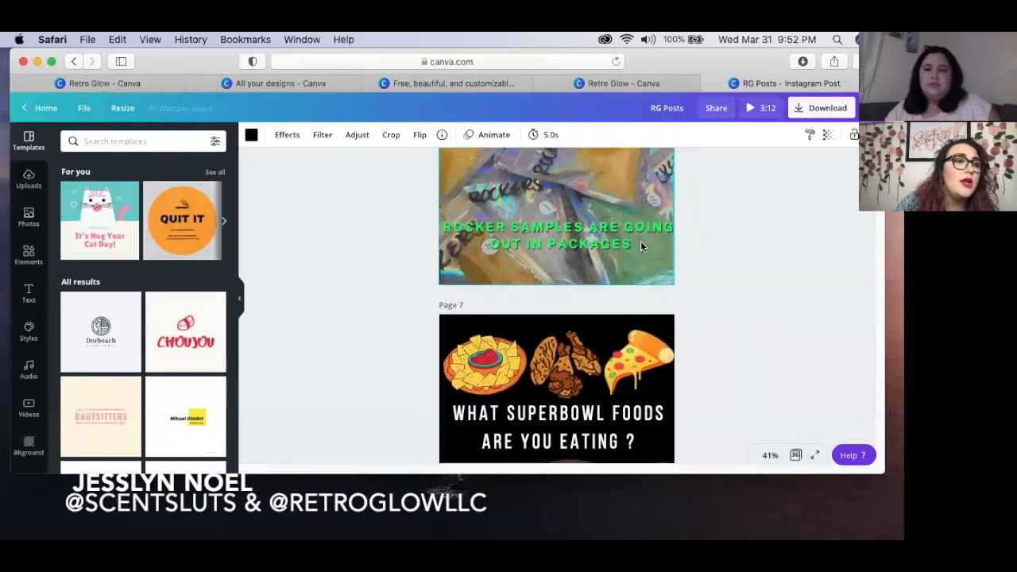
scroll(642, 246, down, 4)
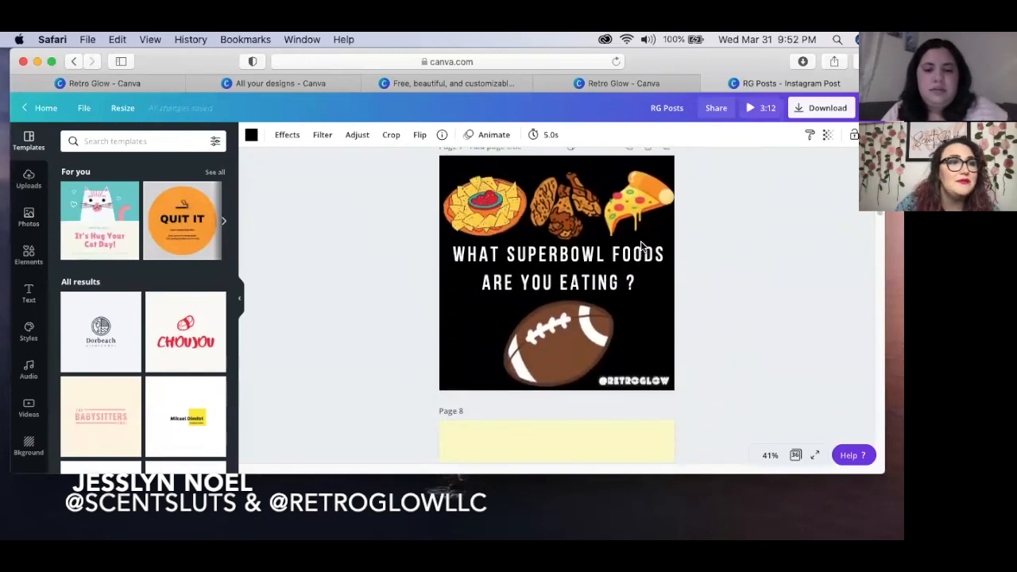
scroll(642, 247, down, 5)
scroll(642, 247, up, 12)
scroll(642, 246, down, 14)
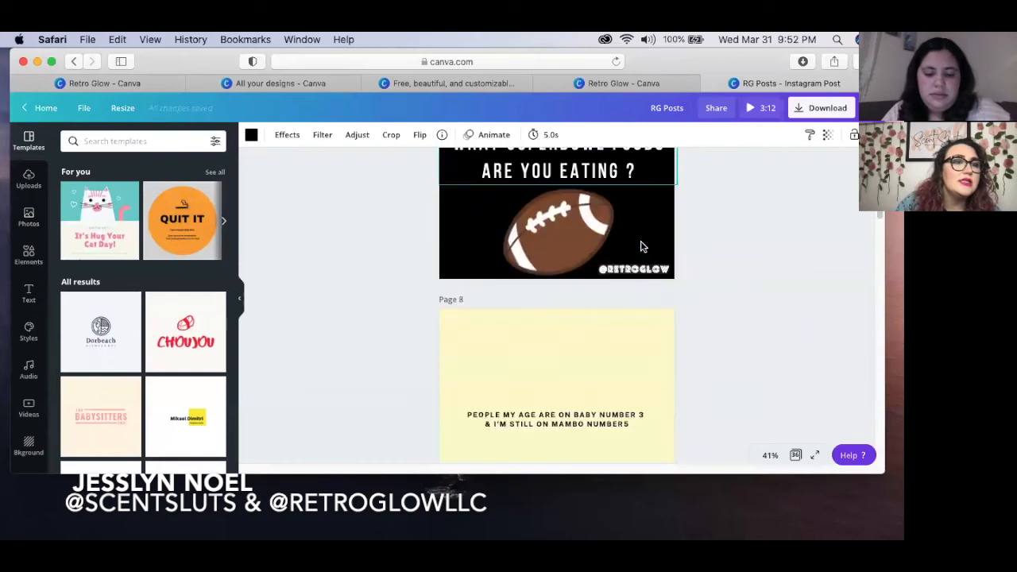
scroll(643, 246, up, 8)
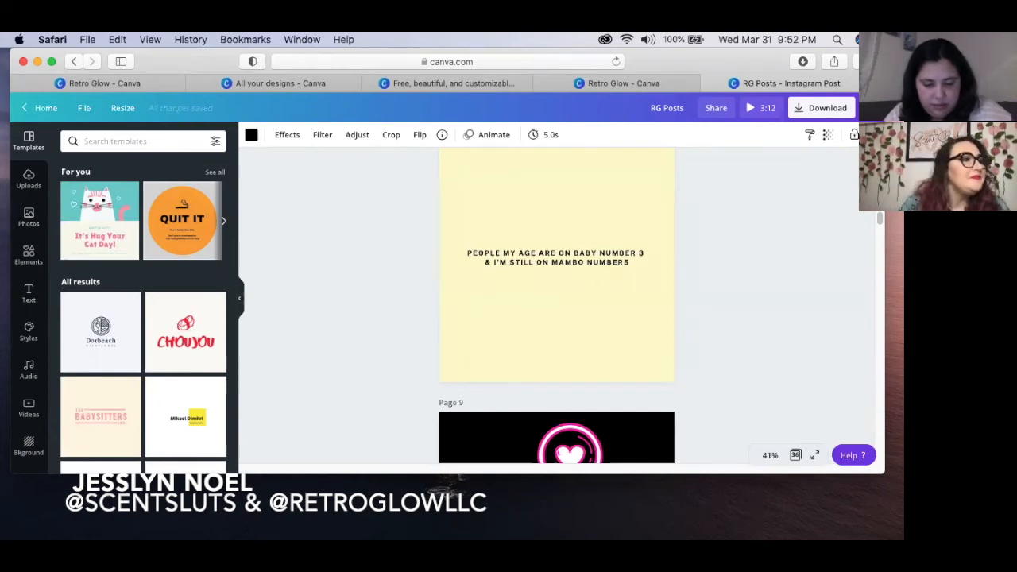
scroll(414, 297, down, 10)
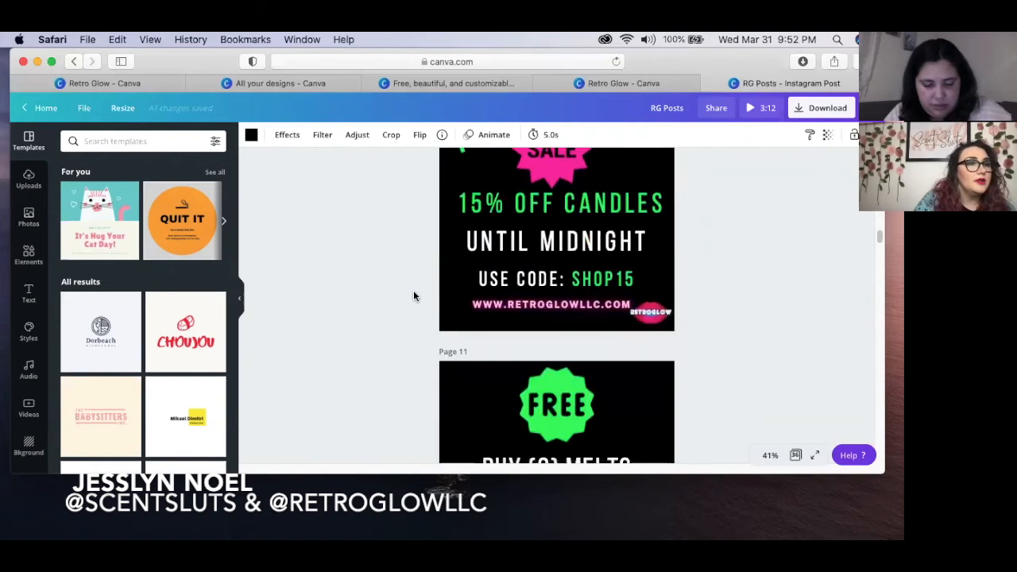
scroll(414, 296, down, 5)
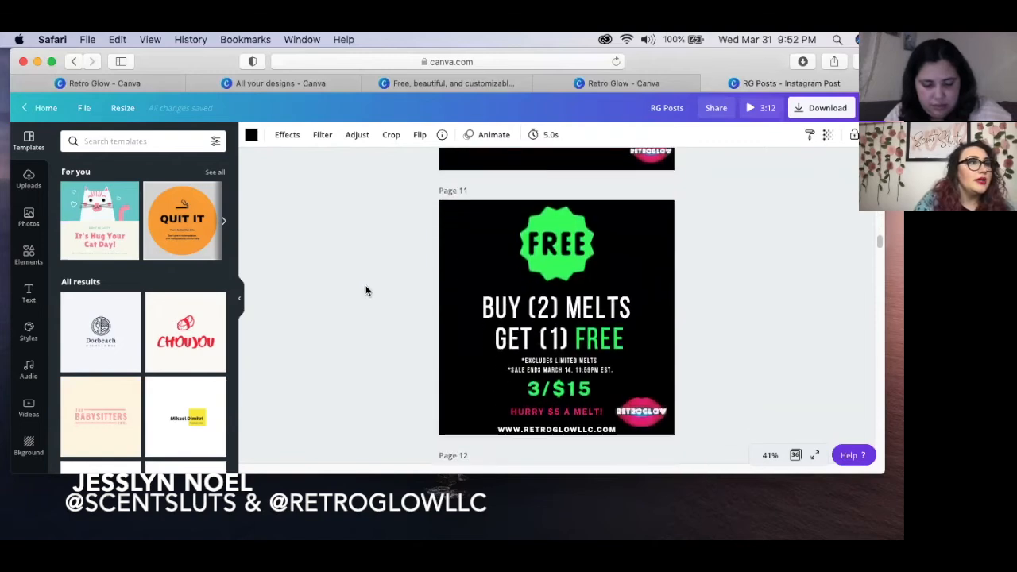
- Leave RG Posts for the Canva home page, and list all folders followed by all designs
click(25, 107)
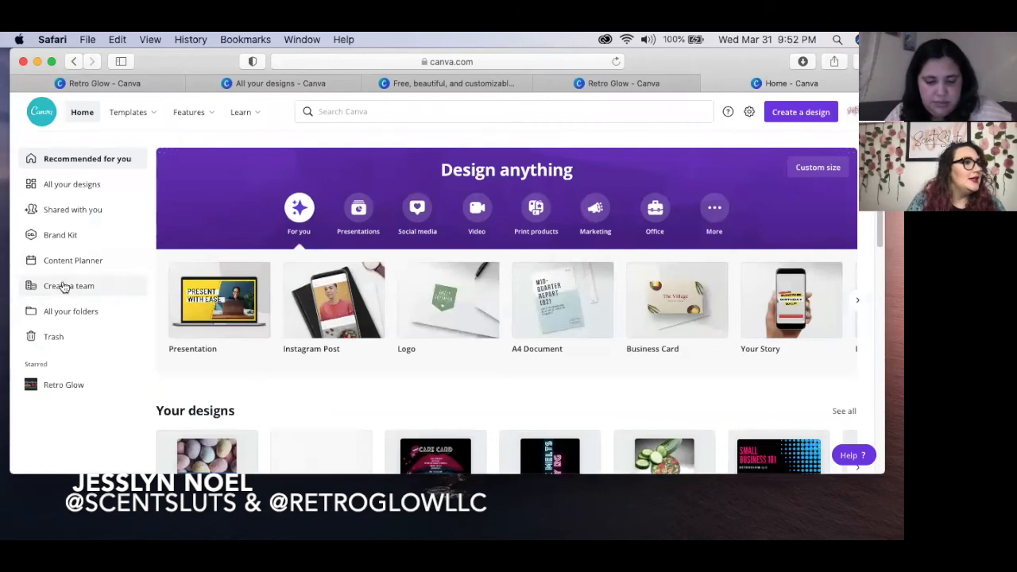
click(50, 312)
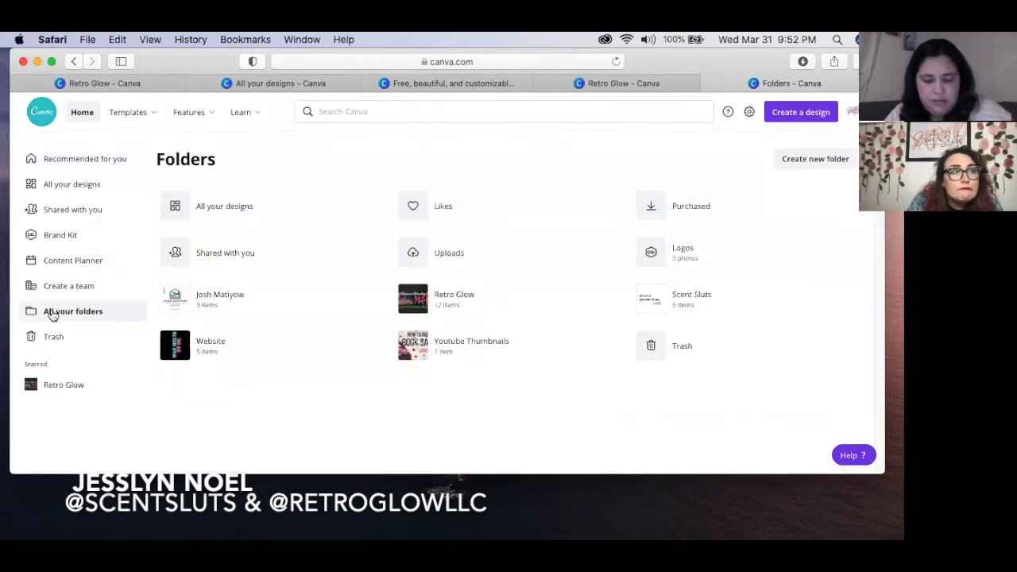
click(81, 185)
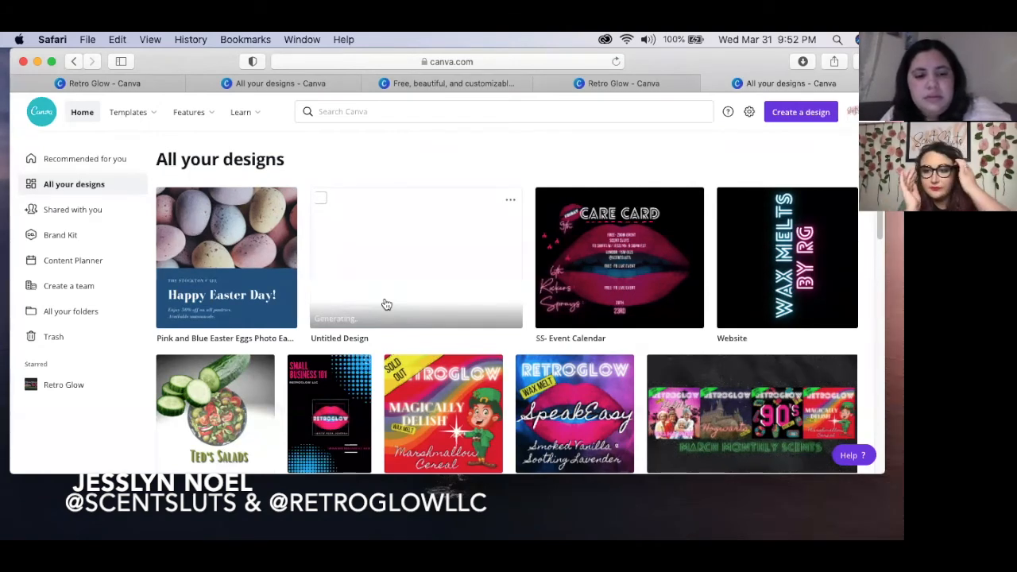
mouse_move(243, 107)
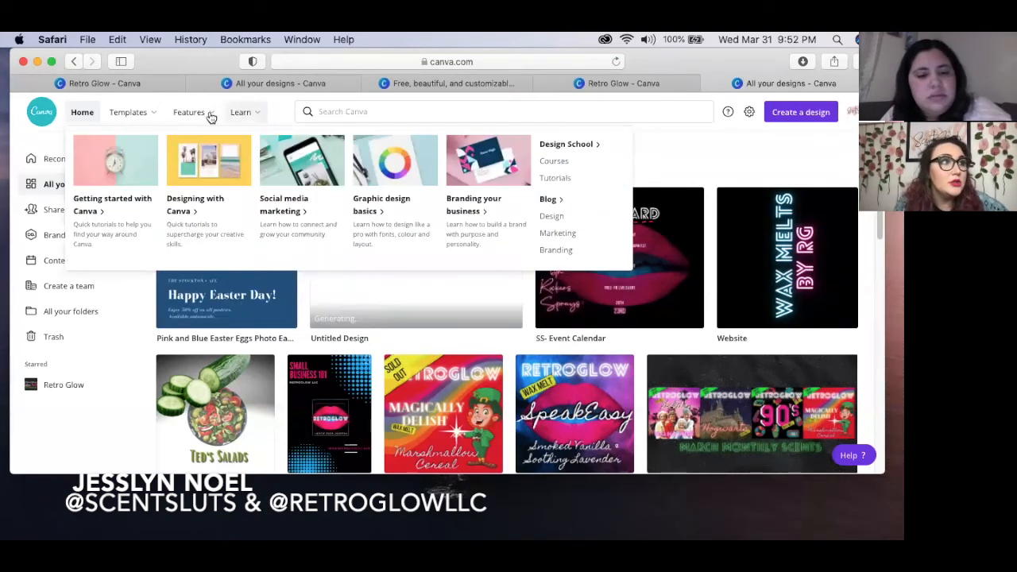
mouse_move(207, 115)
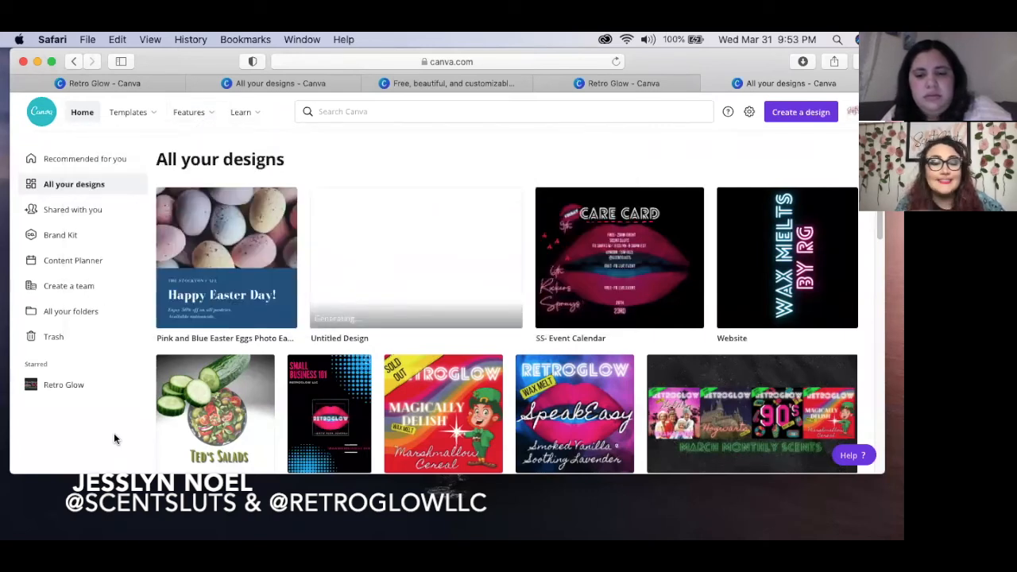
- Open the Ted's Salads design and delete the cucumber image above the salad bowl on page 1
click(77, 388)
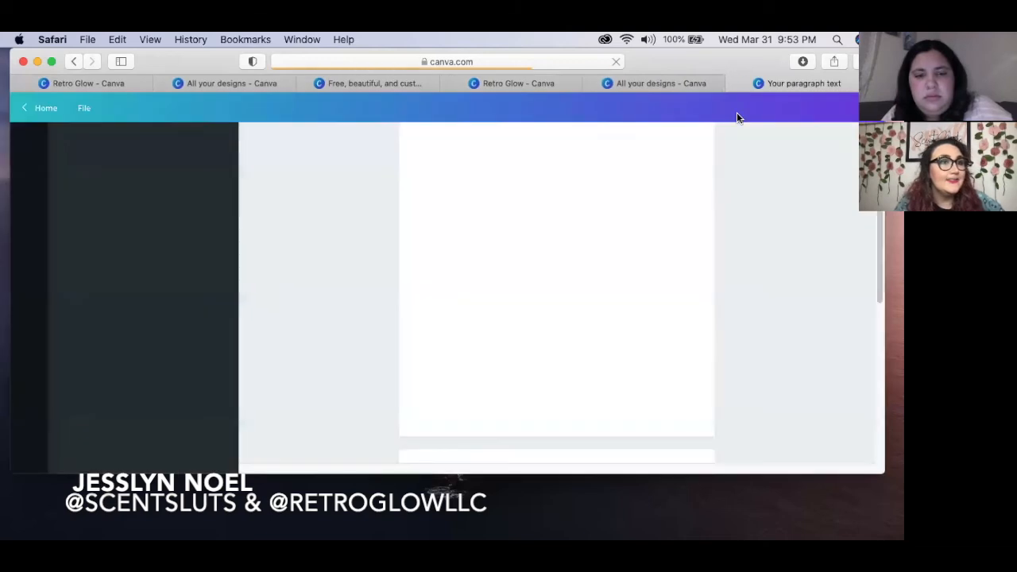
click(535, 233)
key(Delete)
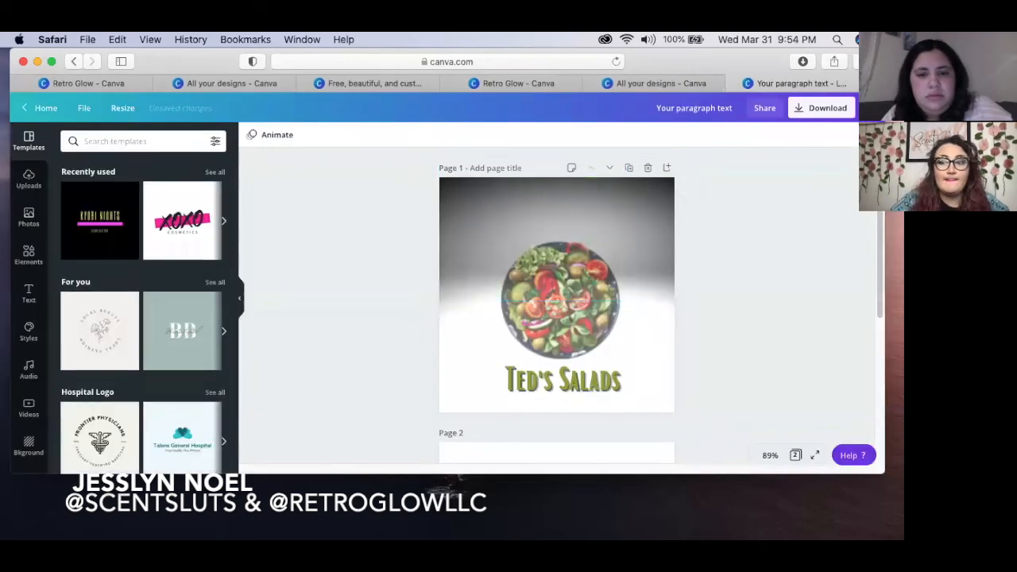
- Remove the transparency of the salad bowl photo on page 1 so that it is fully opaque
click(580, 331)
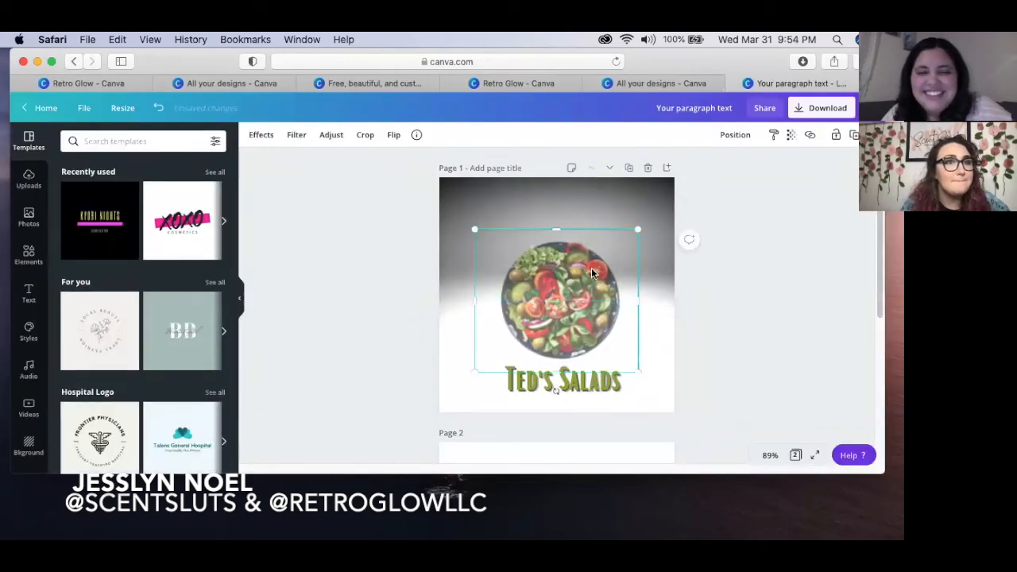
click(792, 135)
drag(734, 168, 754, 171)
click(490, 336)
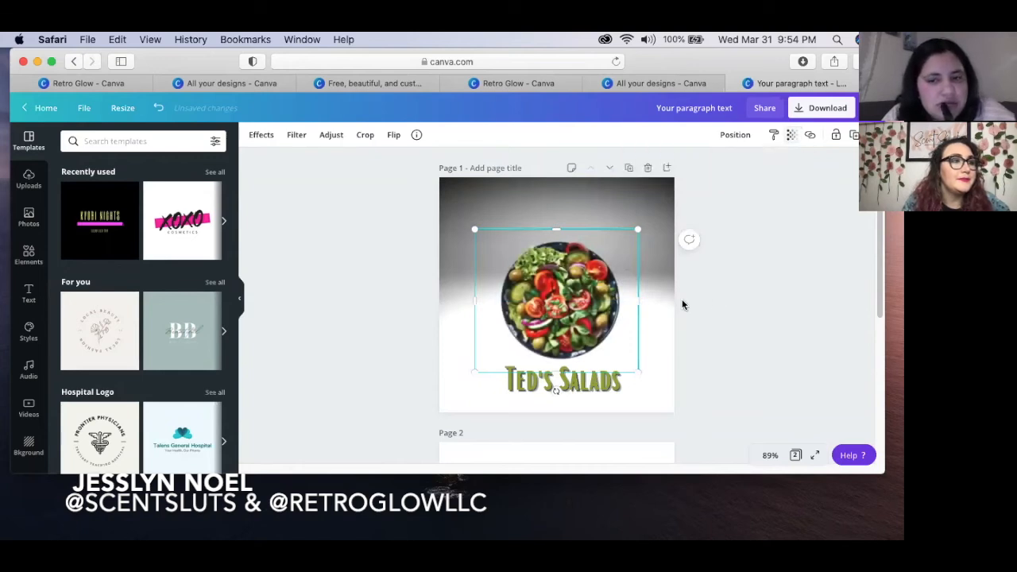
click(743, 301)
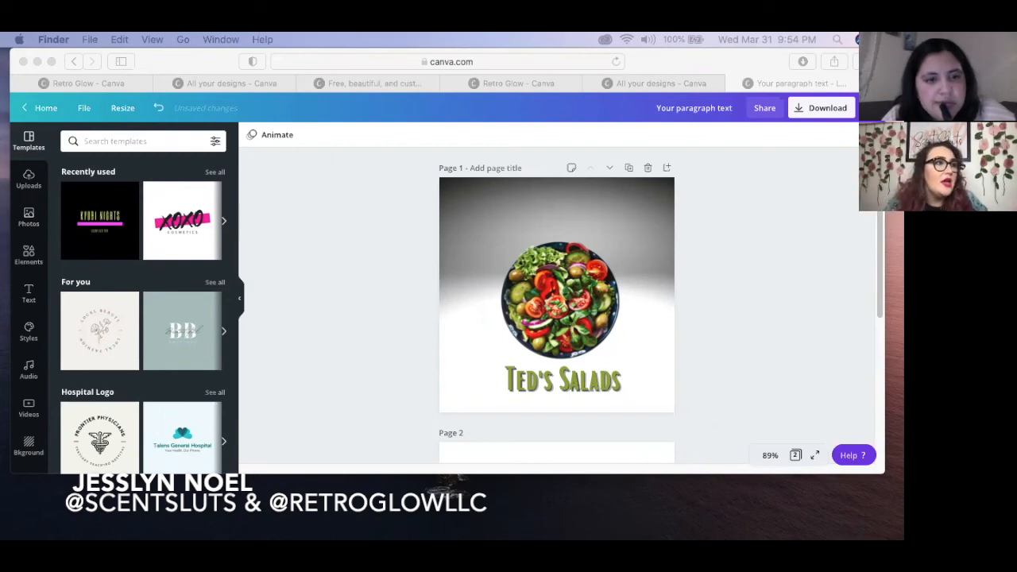
- Leave the Ted's Salads design and return to the Canva home page
click(321, 251)
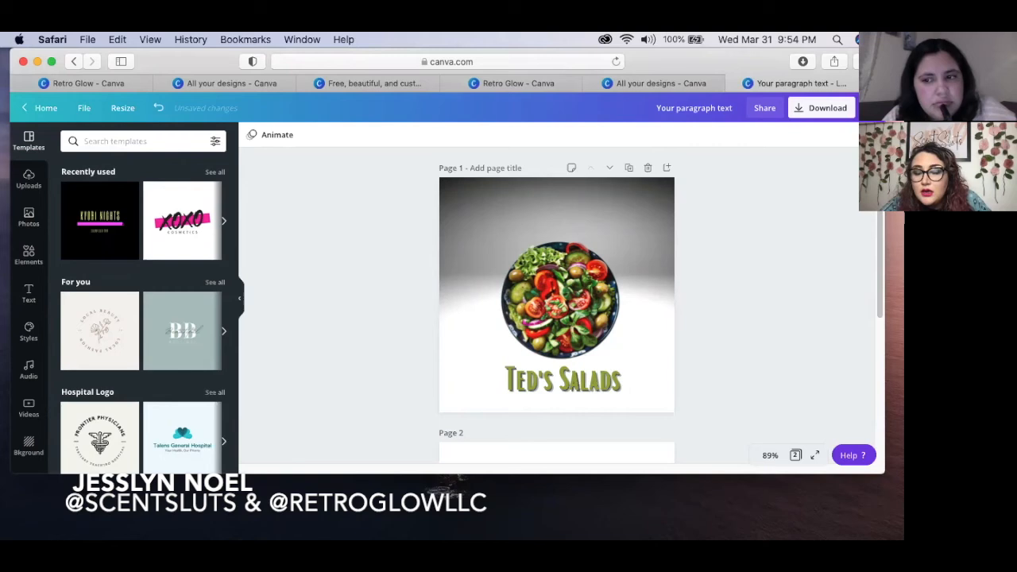
key(super+Tab)
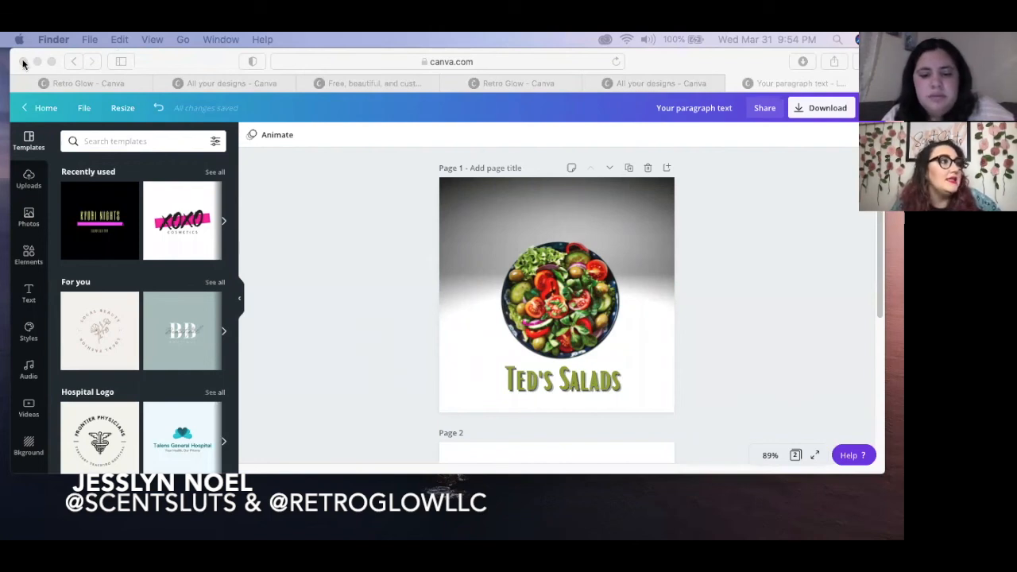
click(35, 119)
click(40, 108)
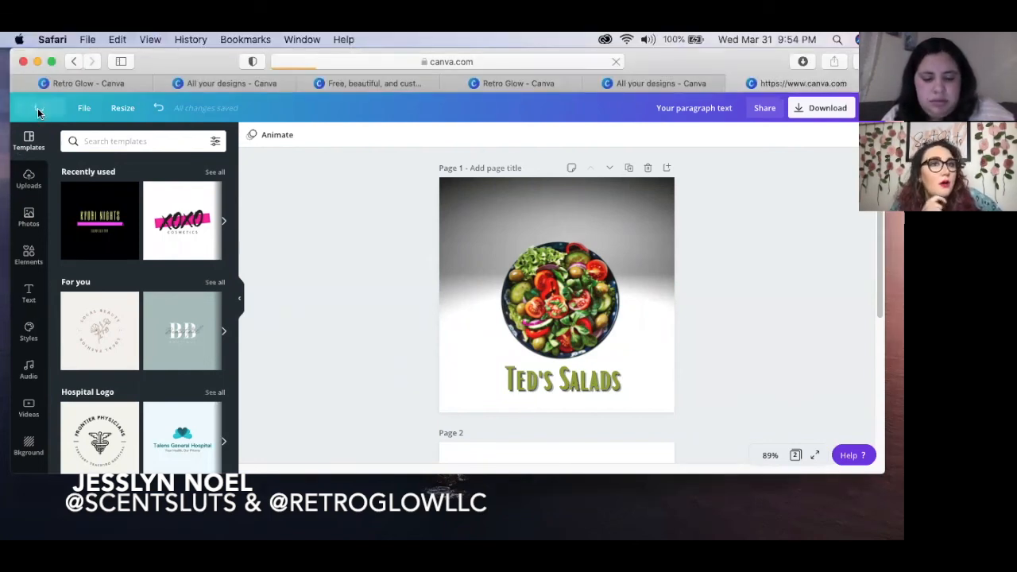
- Close all the other open Canva browser tabs, keeping only the home page
click(583, 81)
click(450, 83)
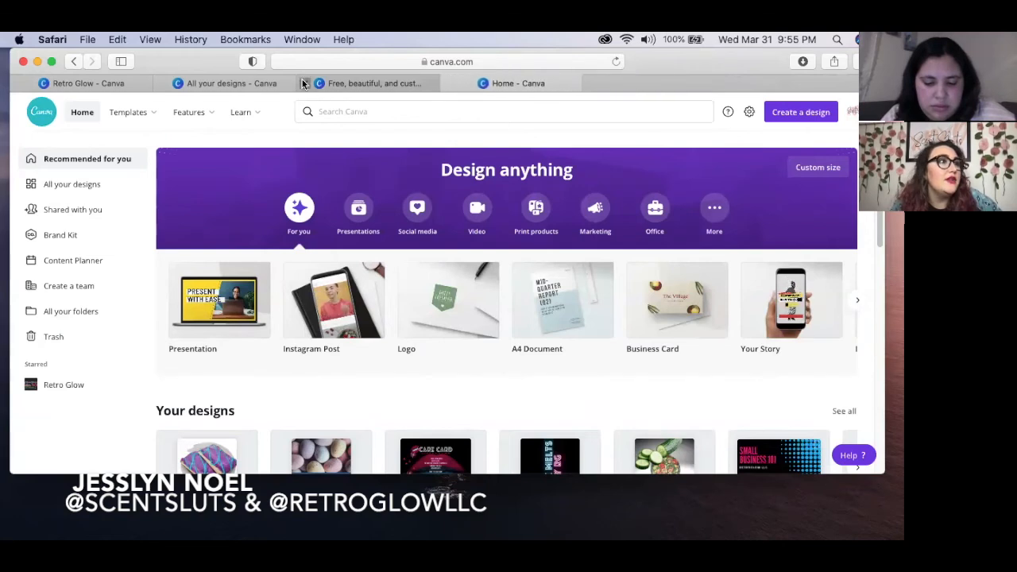
click(312, 83)
click(312, 83)
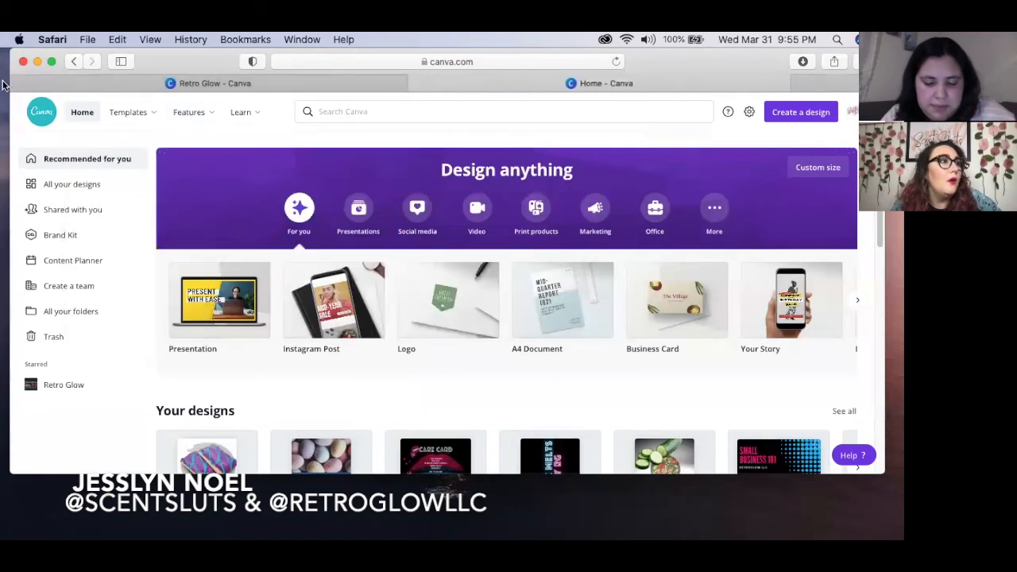
click(22, 84)
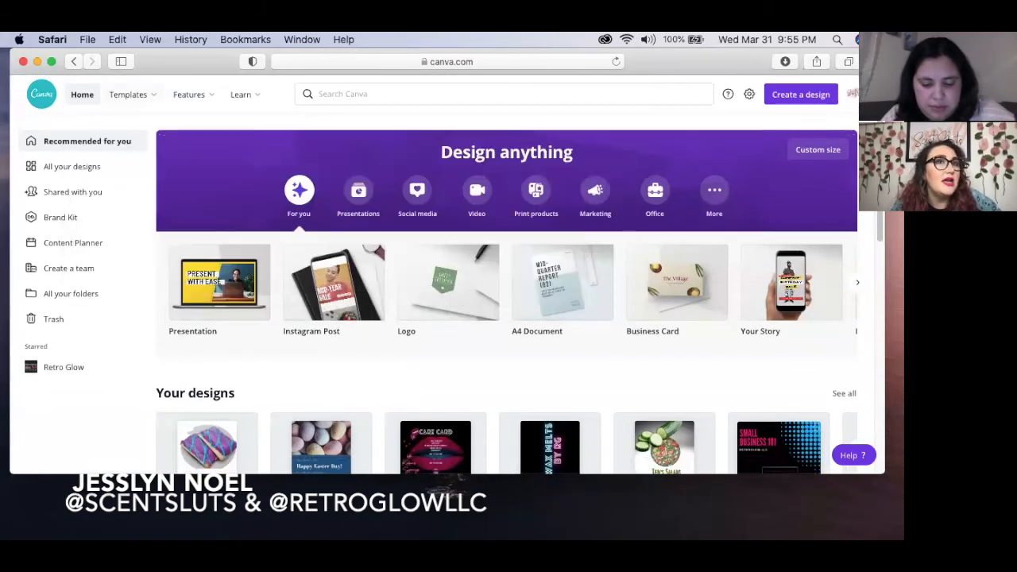
- List all designs and open the options of the SS- Event Calendar design
click(74, 167)
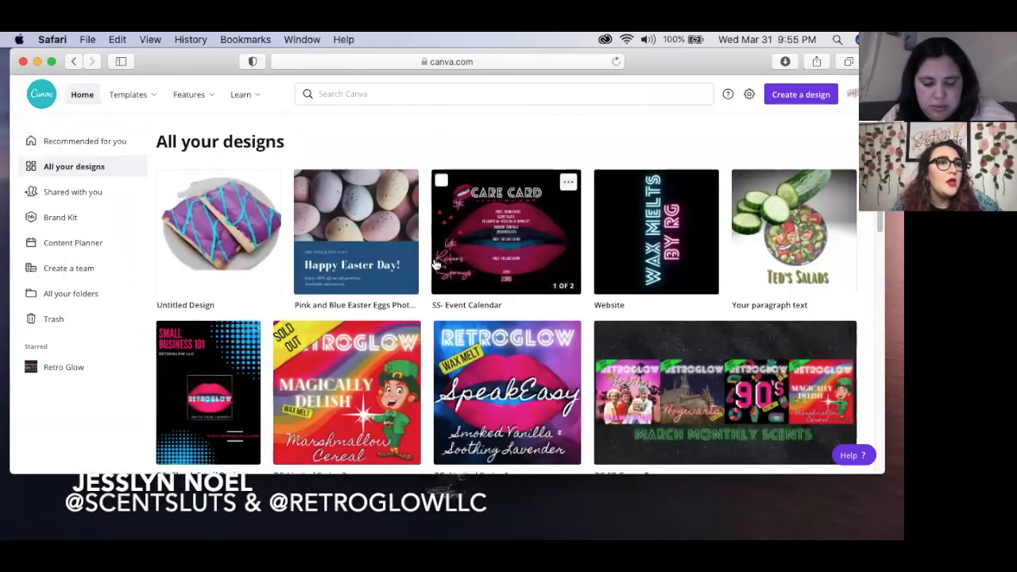
scroll(537, 159, down, 2)
click(568, 131)
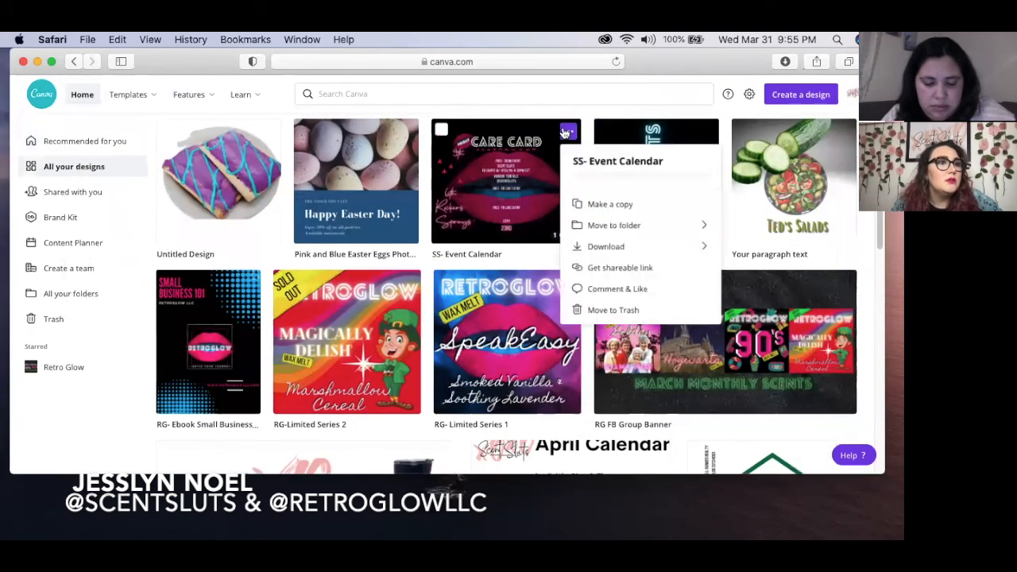
- Search Canva for "flapper" templates
click(471, 95)
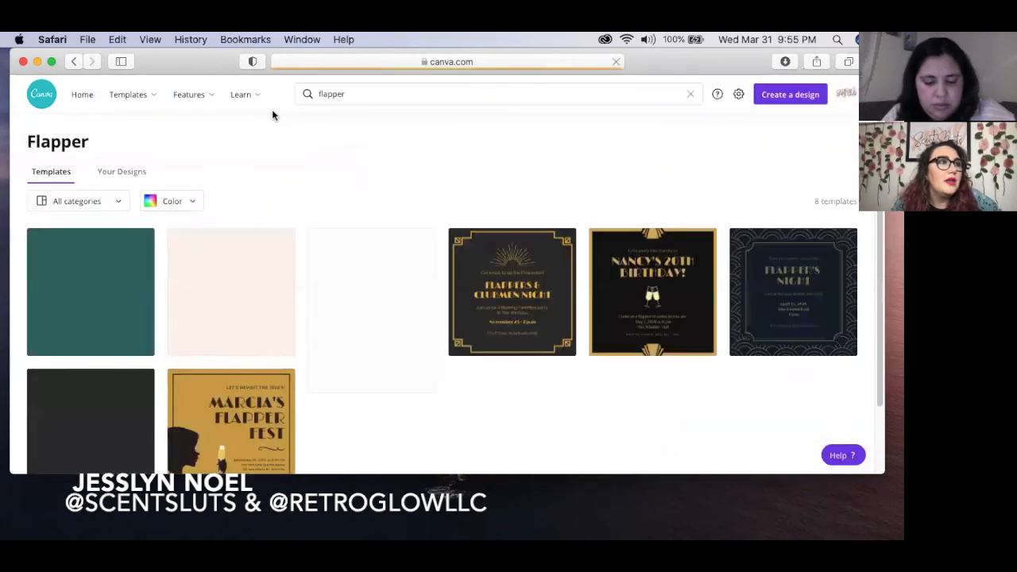
- Go back to the list of all designs and check the folders available for moving the Untitled Design
click(77, 61)
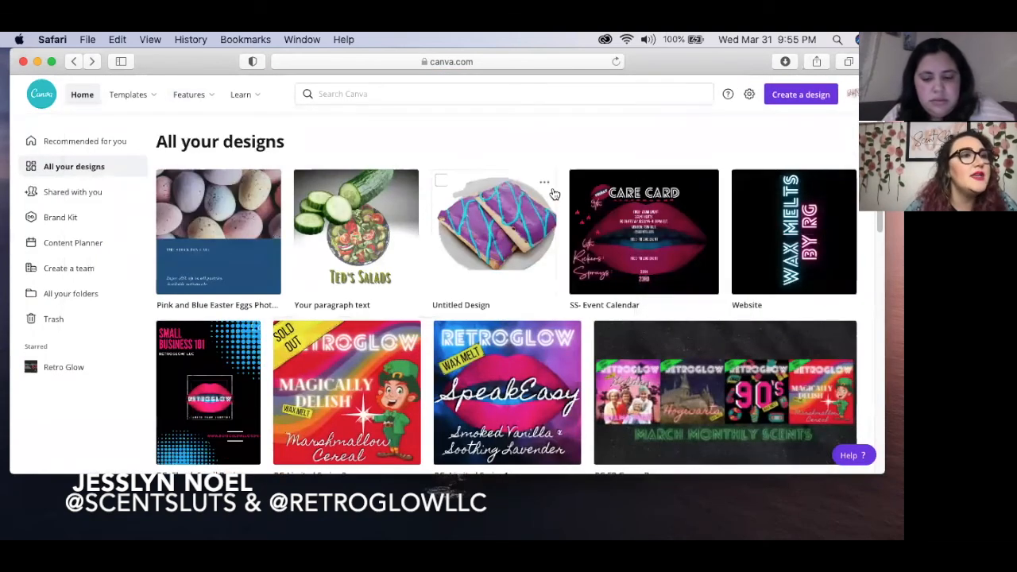
click(545, 184)
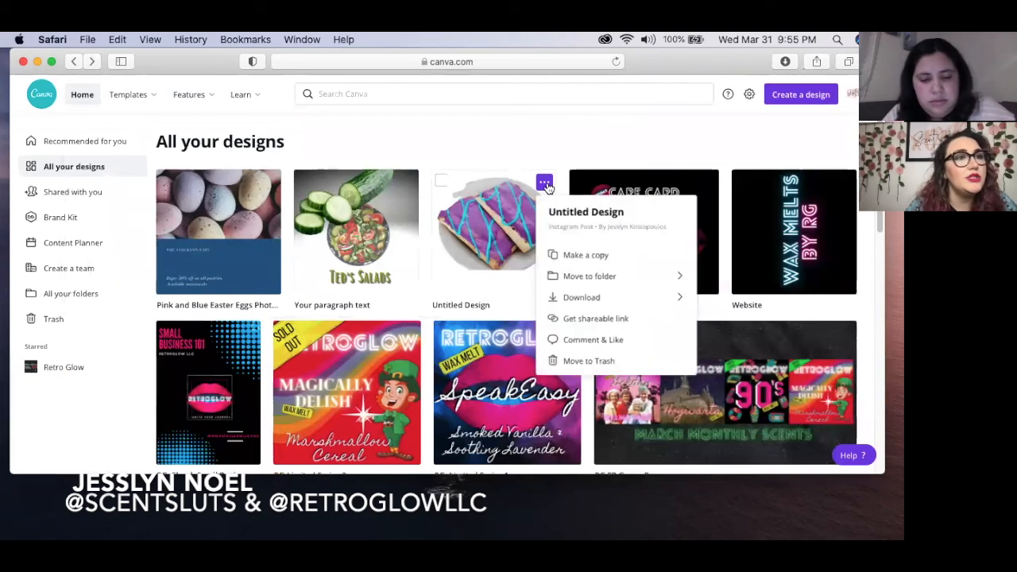
click(574, 277)
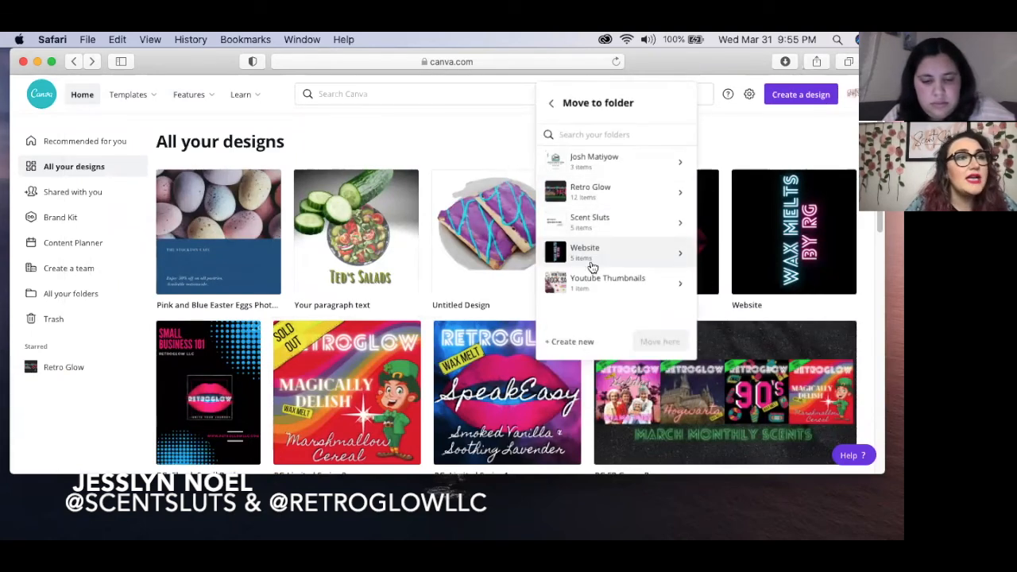
click(473, 126)
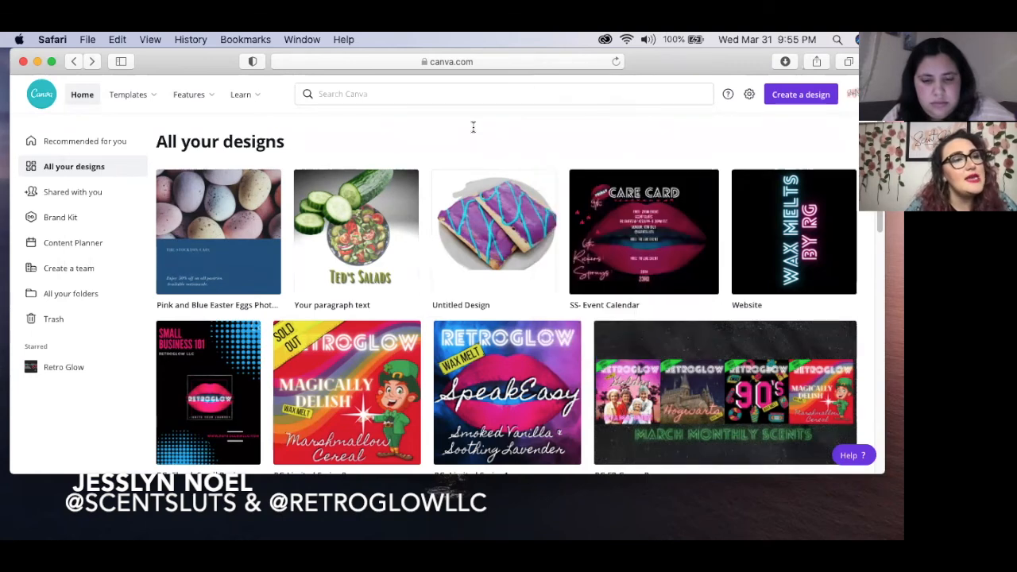
- Browse all the designs and open the RG- Vendor Banner
scroll(473, 127, down, 3)
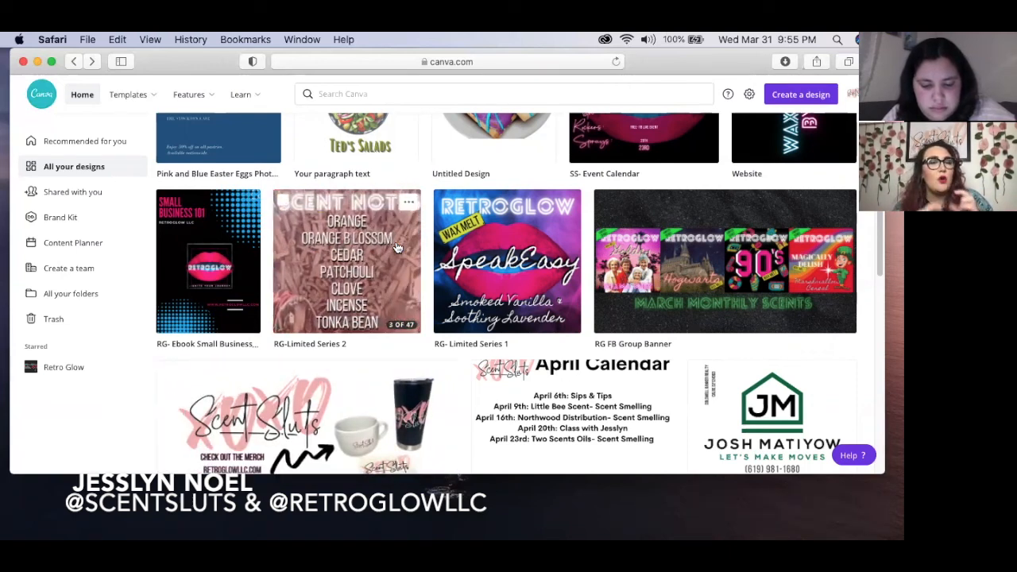
scroll(317, 317, down, 1)
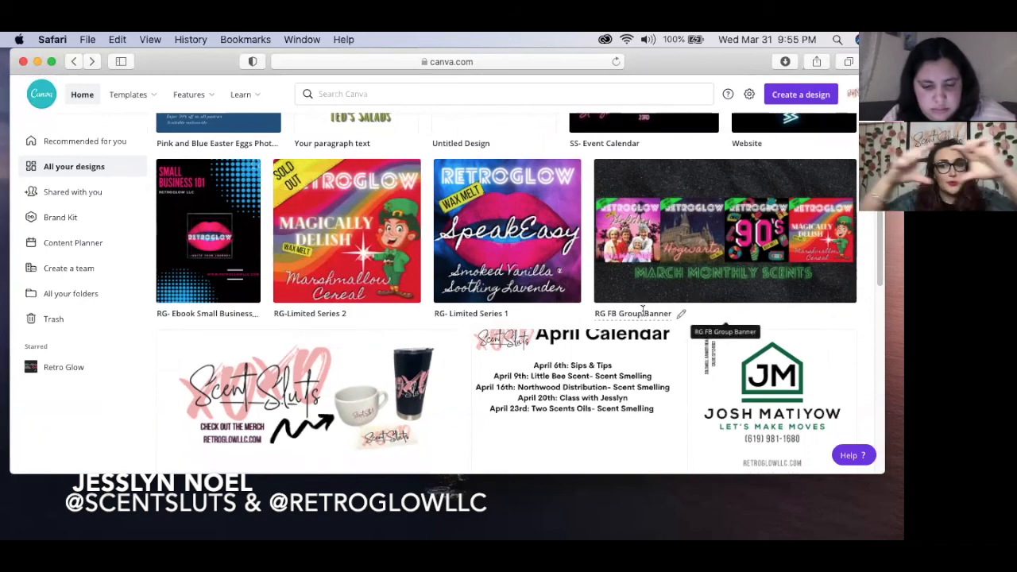
scroll(644, 310, down, 5)
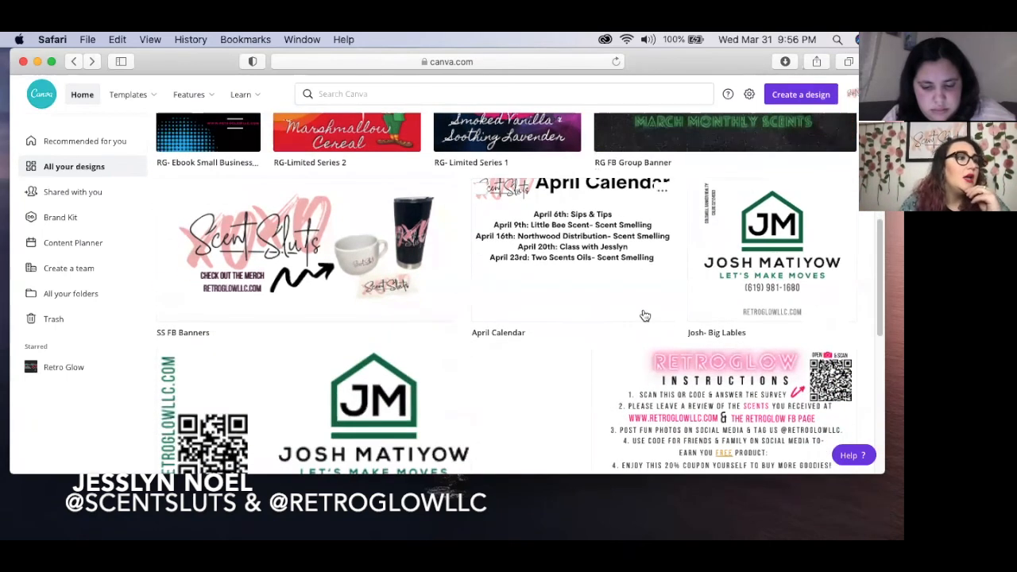
scroll(644, 311, down, 6)
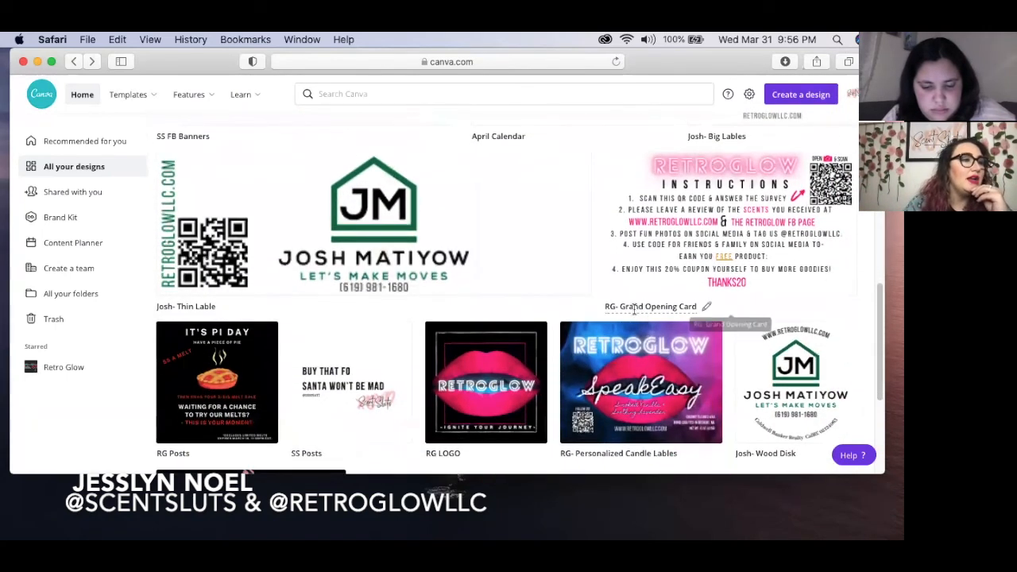
scroll(456, 450, down, 3)
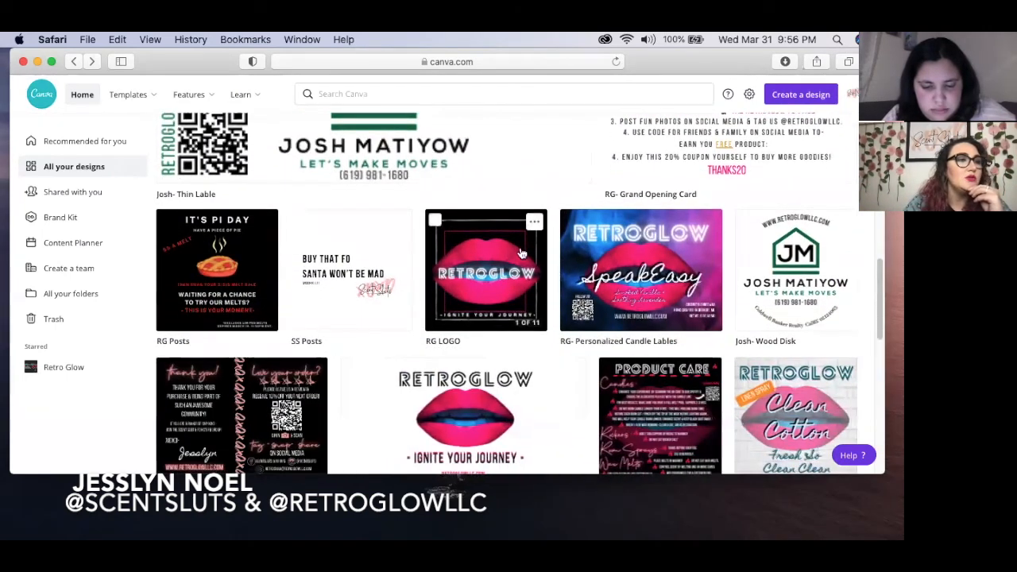
scroll(506, 314, down, 5)
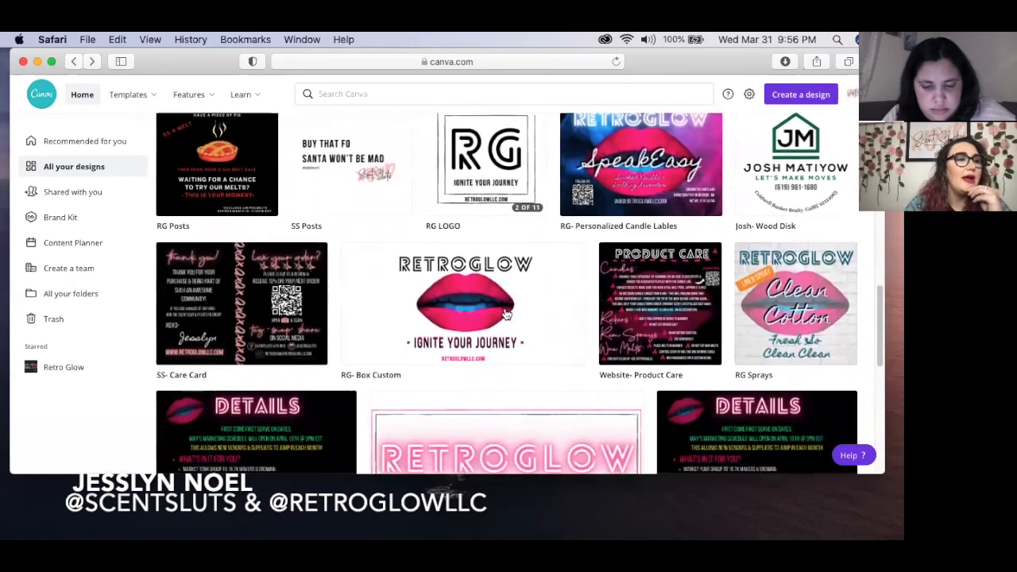
scroll(506, 314, down, 3)
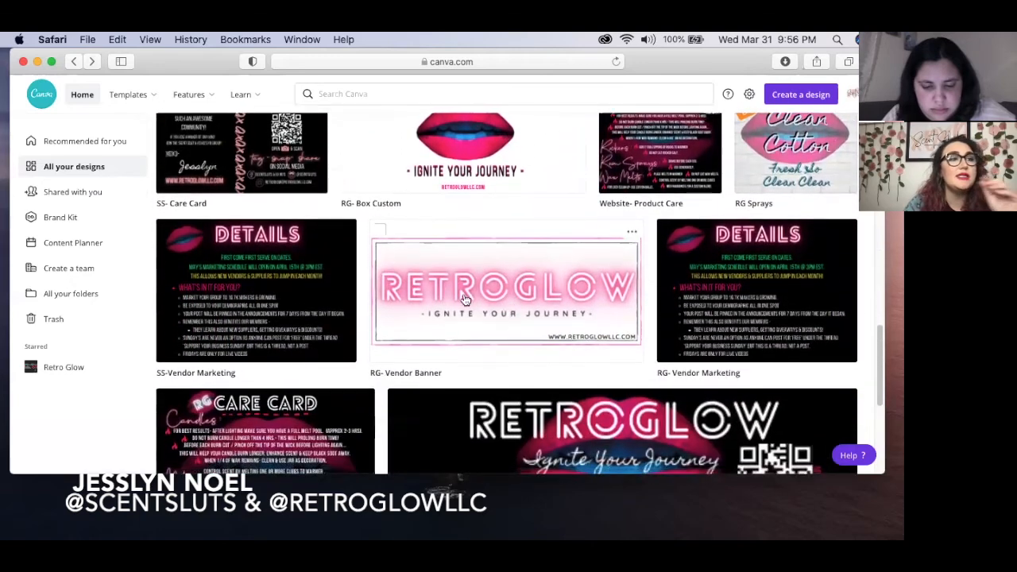
click(465, 301)
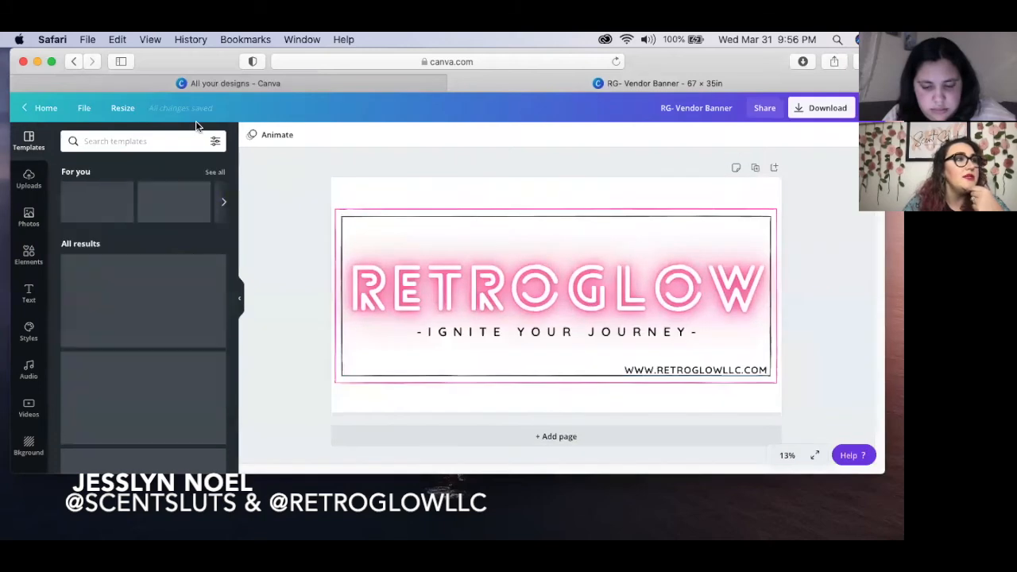
- Check the vendor banner's custom size in the resize options and return to the Canva home page
click(123, 108)
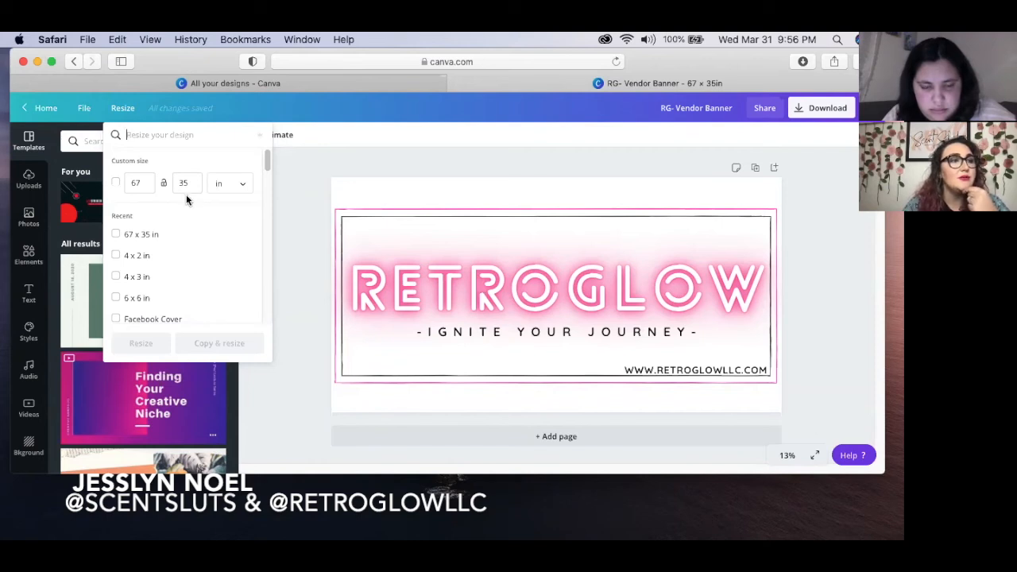
click(309, 185)
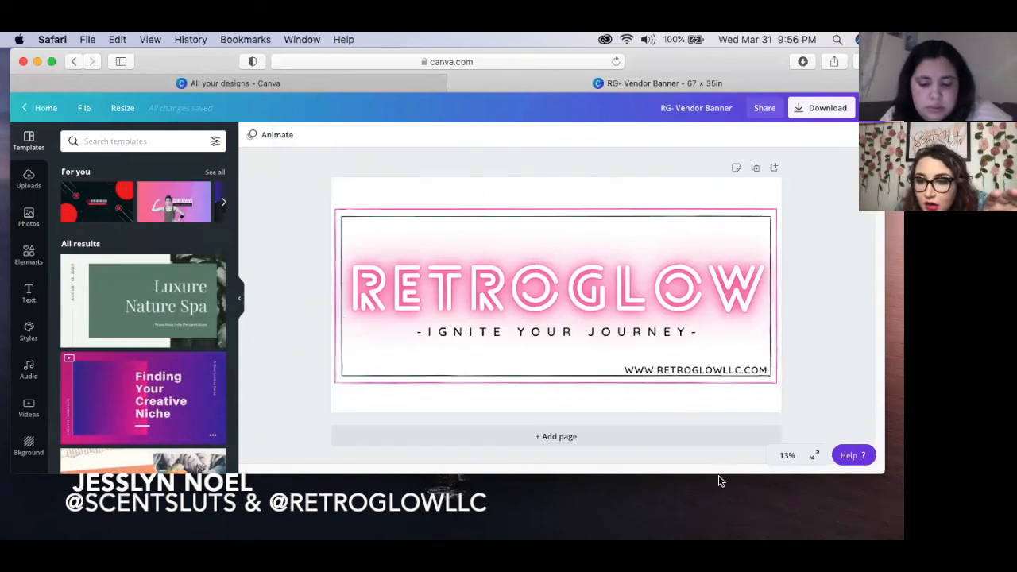
key(super+Tab)
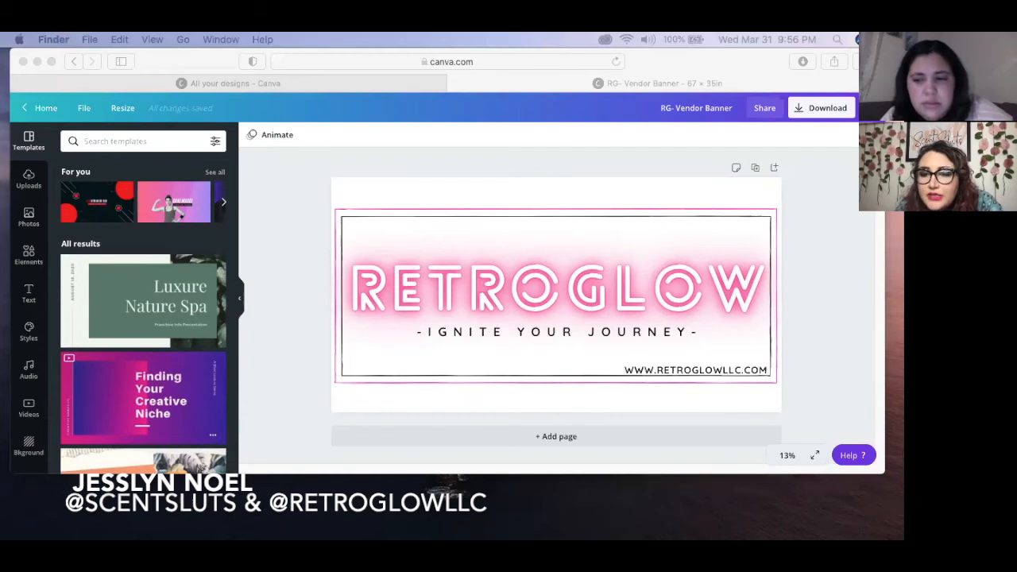
click(35, 109)
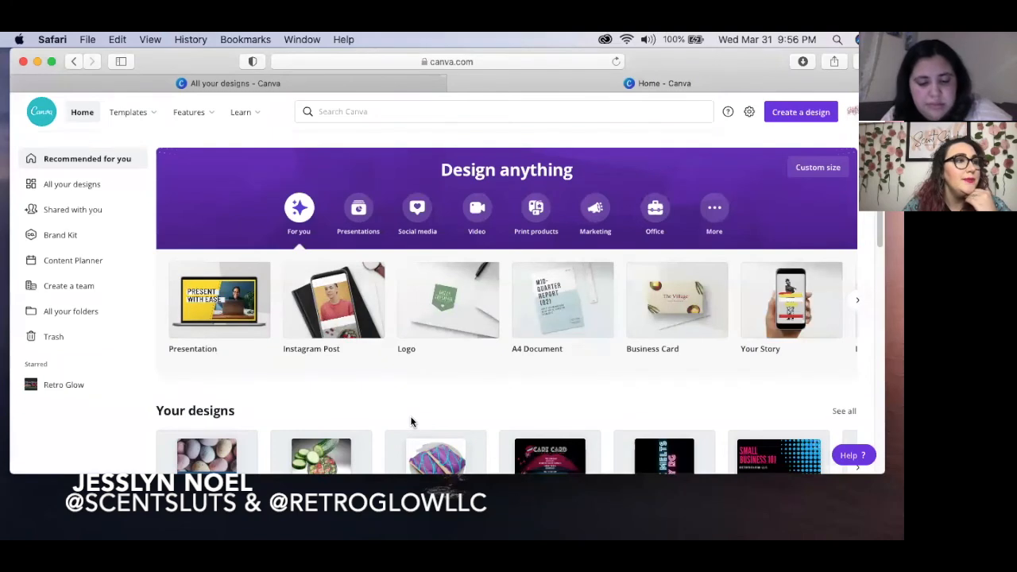
- Review the template categories and the suggested design types for creating a new design
mouse_move(149, 109)
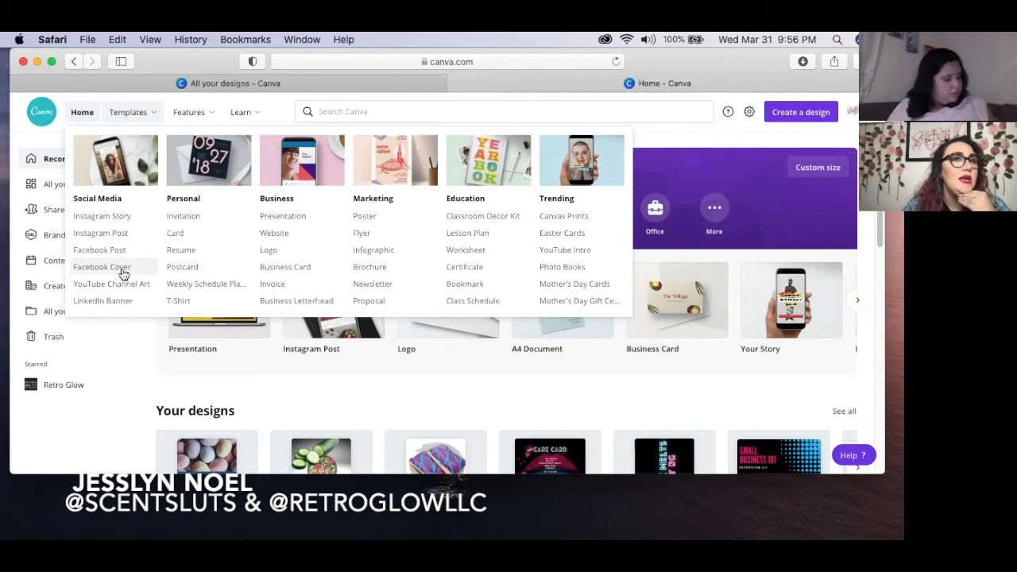
click(804, 117)
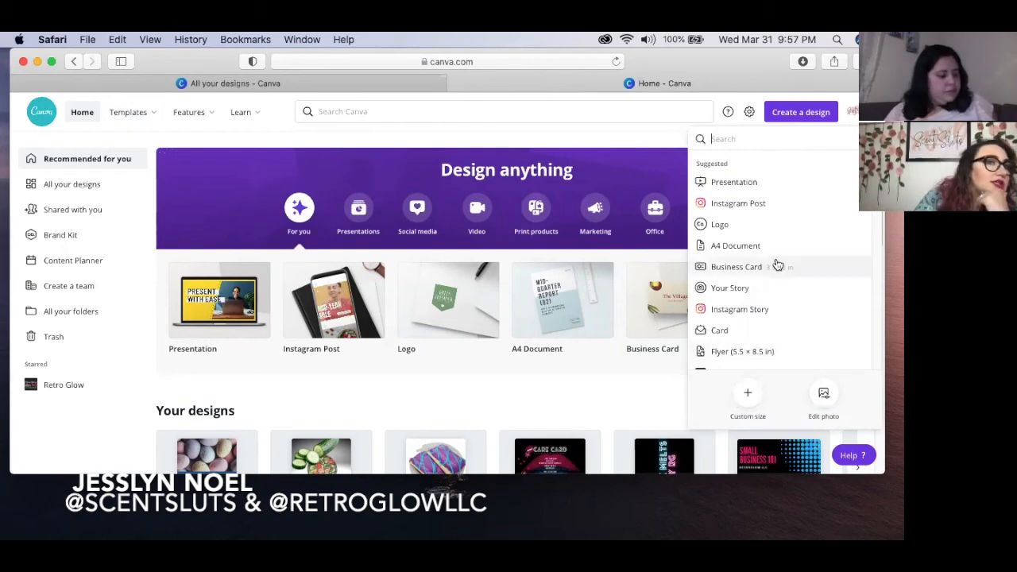
scroll(774, 261, down, 3)
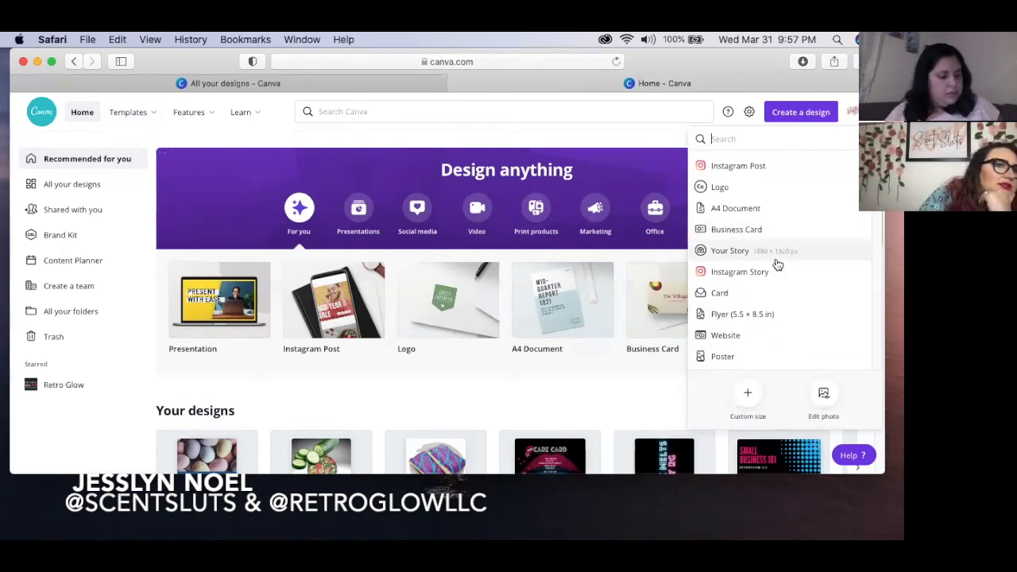
scroll(767, 266, down, 1)
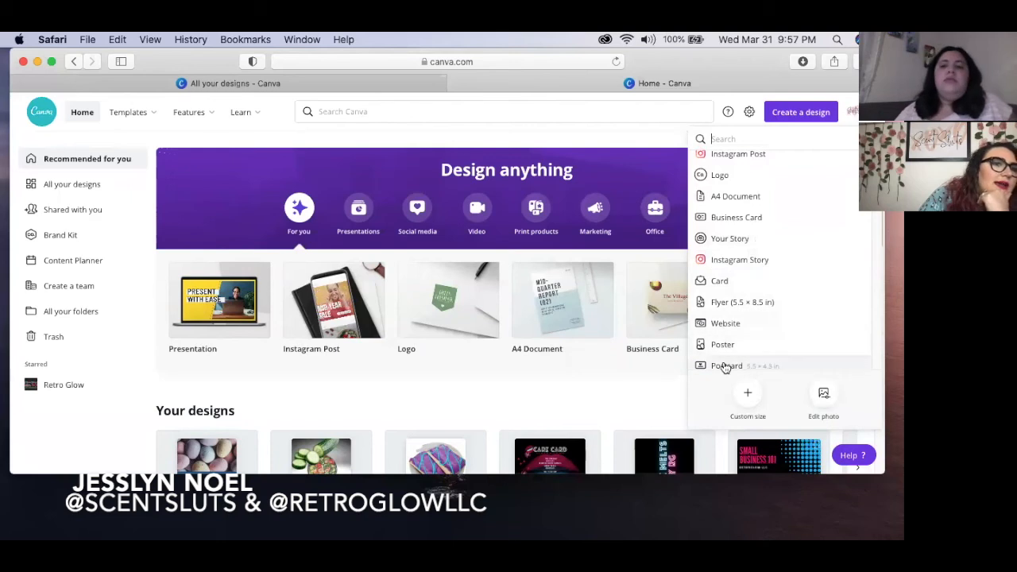
scroll(725, 362, up, 4)
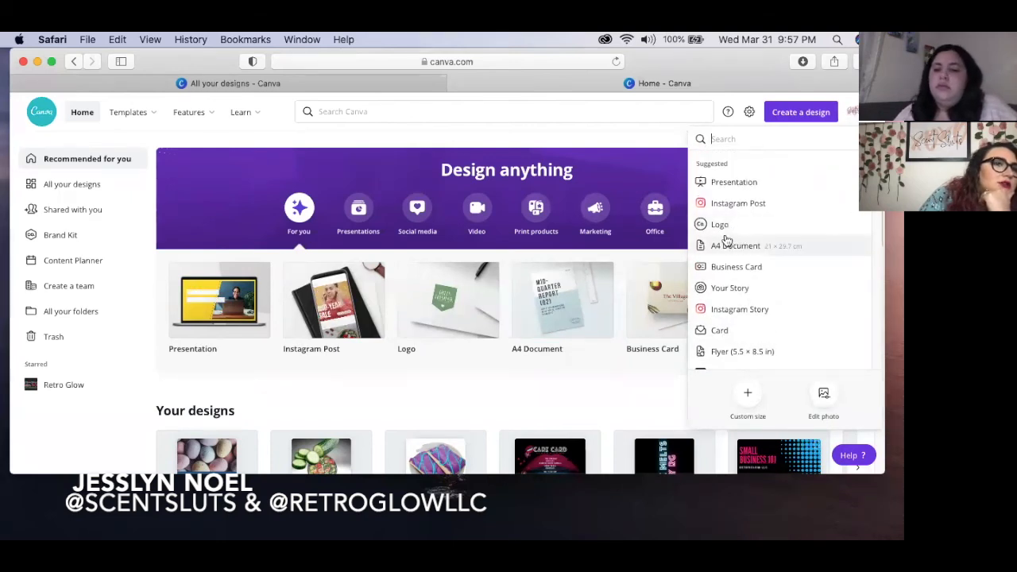
- Open the Ted's Salads logo design and place the uploaded purple pastry photo in the upper-left corner of page 1
click(342, 454)
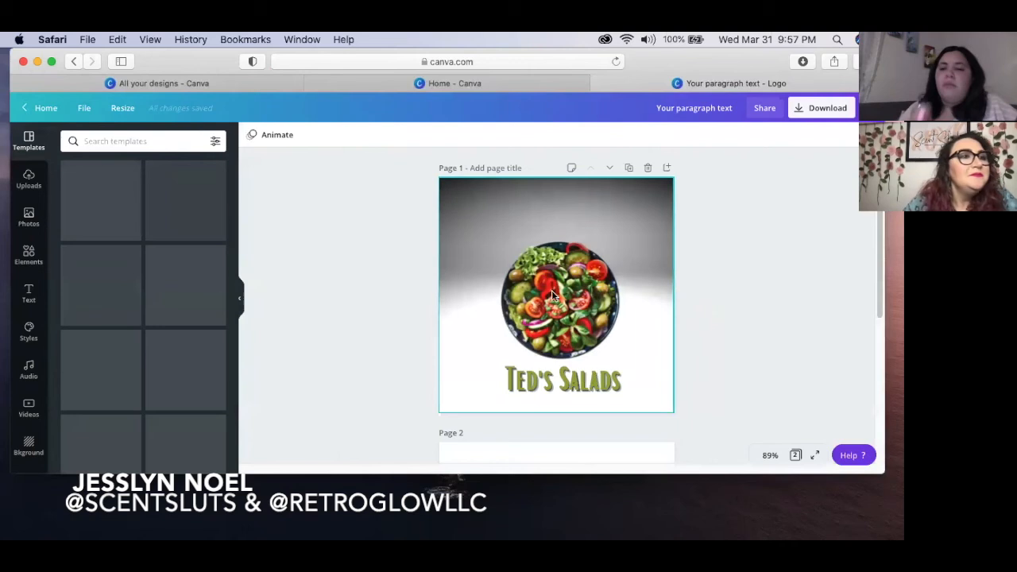
click(650, 218)
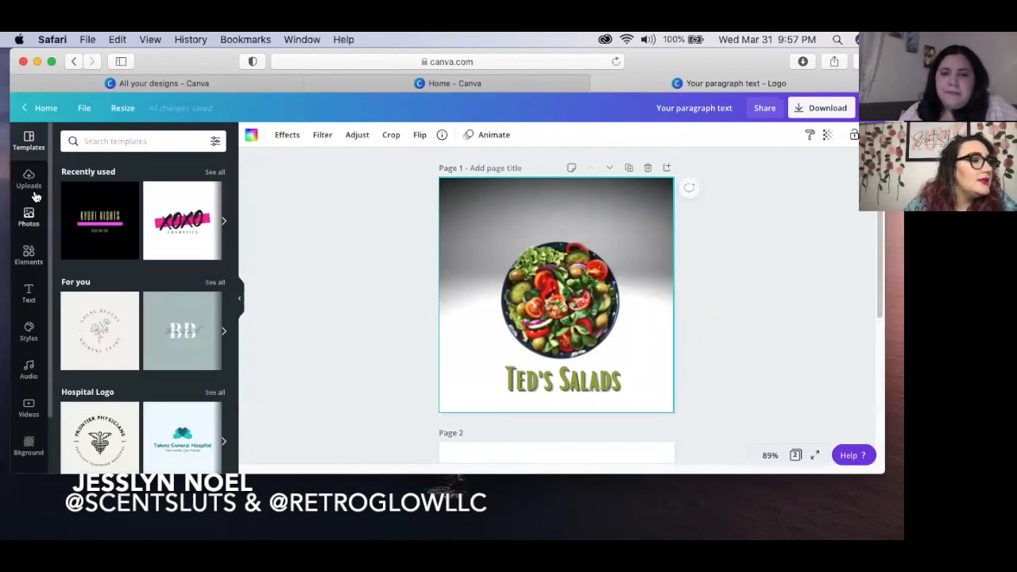
scroll(43, 238, down, 3)
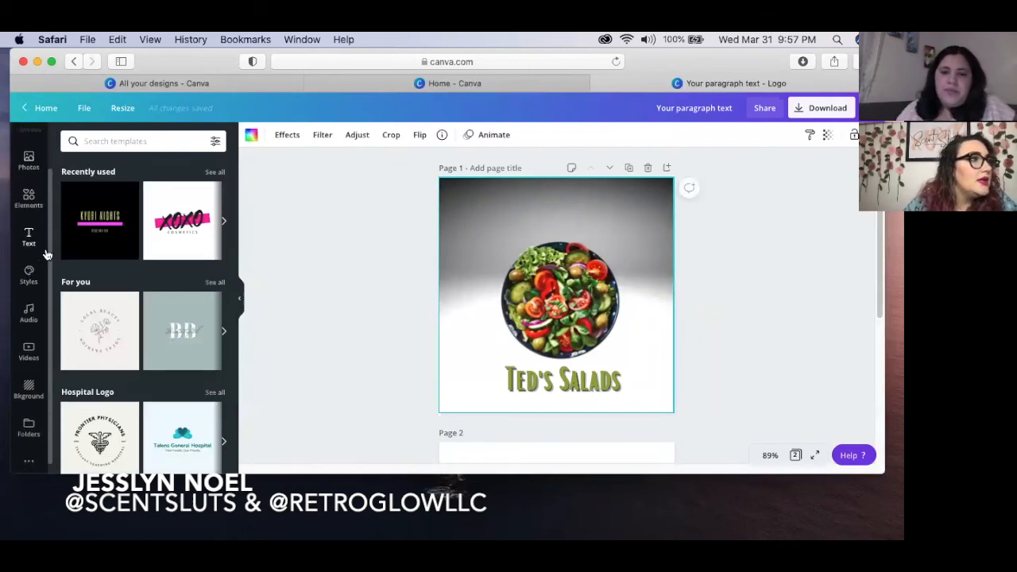
scroll(46, 254, up, 3)
click(30, 183)
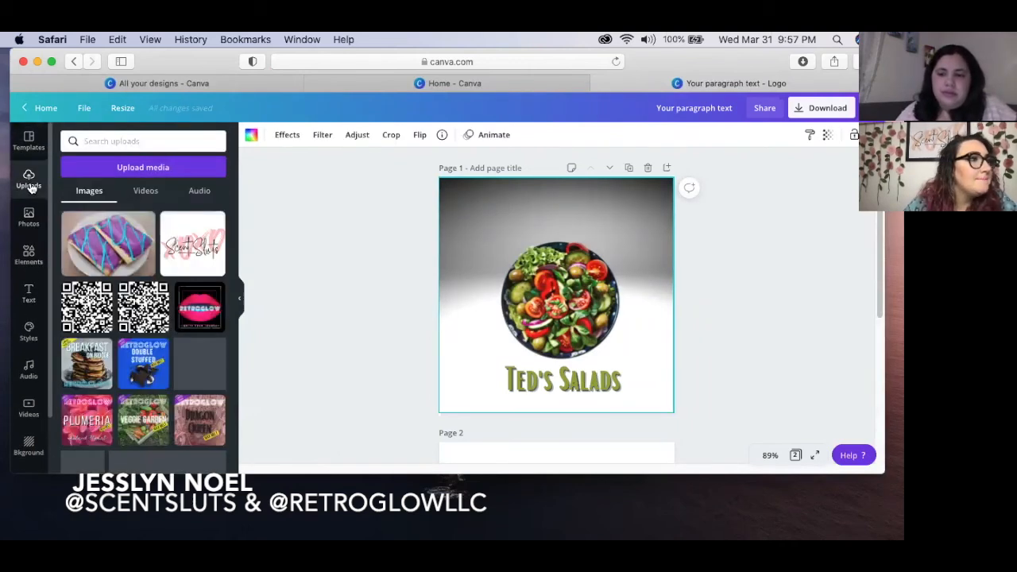
click(108, 243)
drag(523, 294, 475, 227)
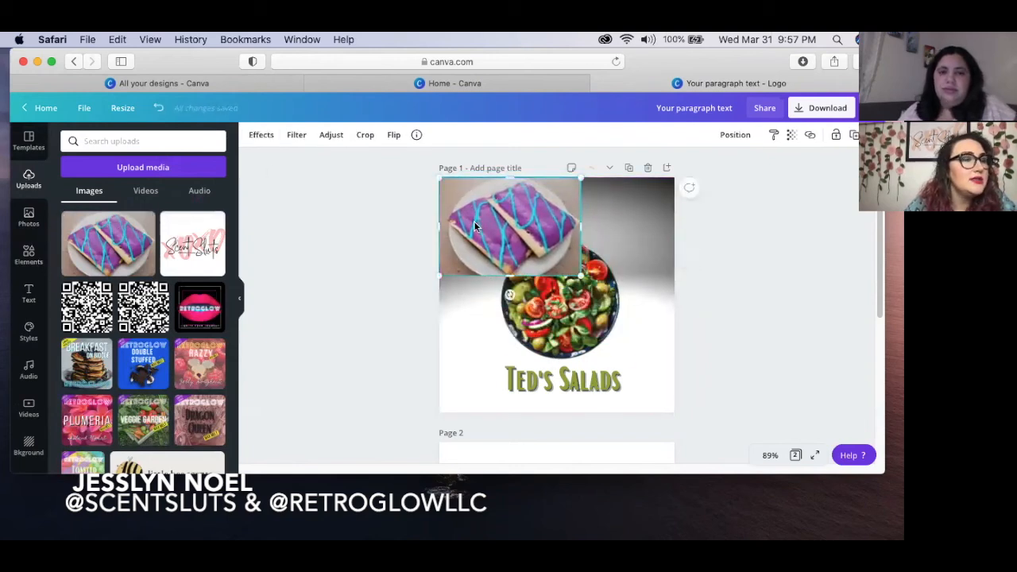
- Remove the background from the pastry photo and shift the salad bowl slightly to the right
click(259, 136)
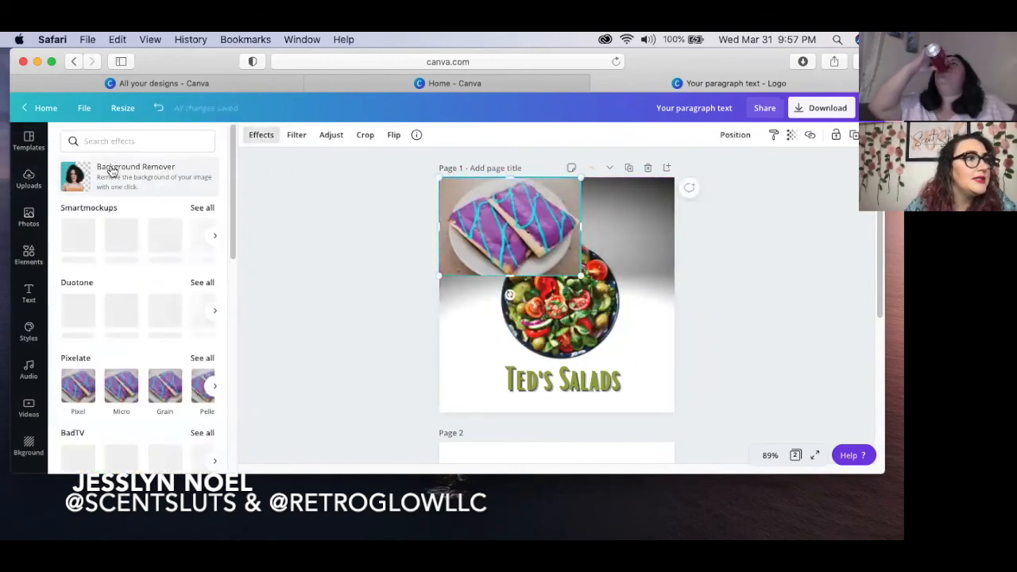
click(112, 172)
drag(589, 353, 605, 352)
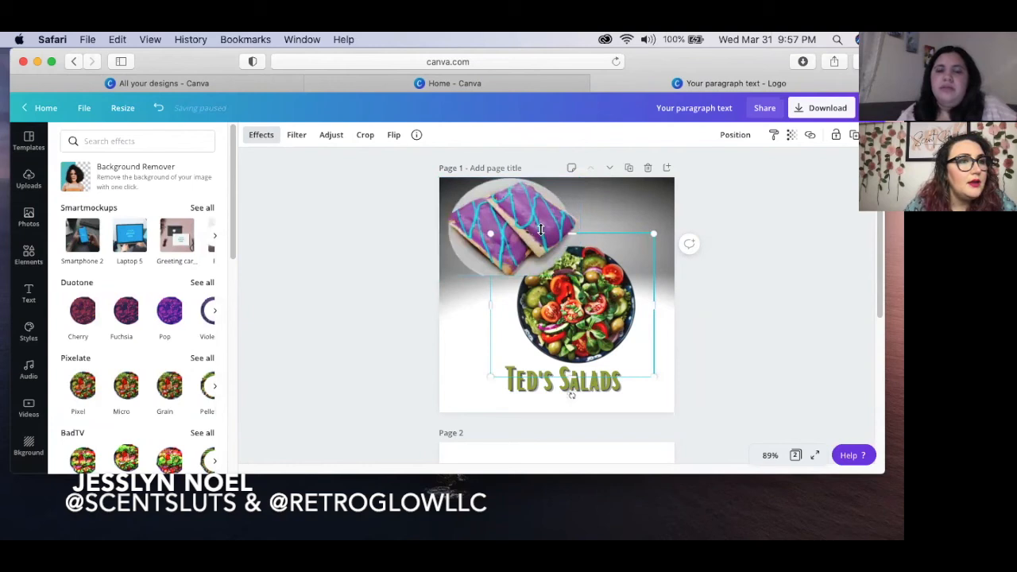
- Send the pastry photo backward so that it sits behind the salad bowl
right_click(540, 230)
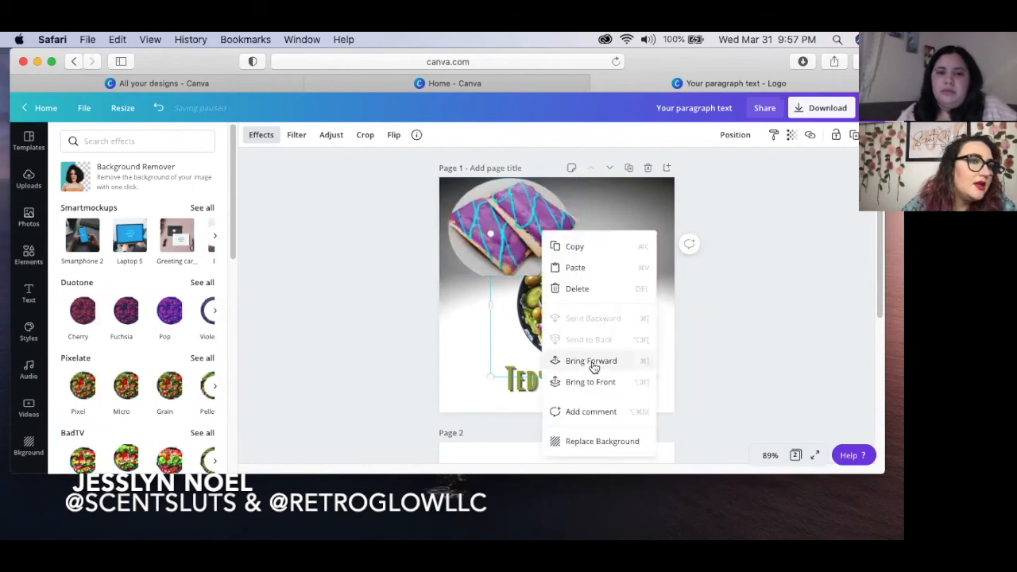
click(502, 244)
right_click(502, 244)
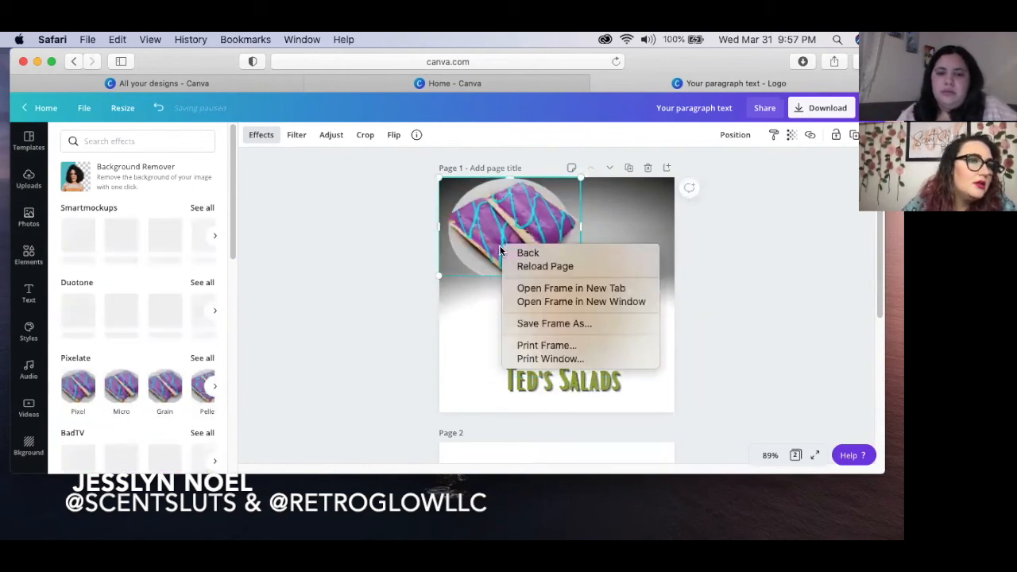
click(498, 215)
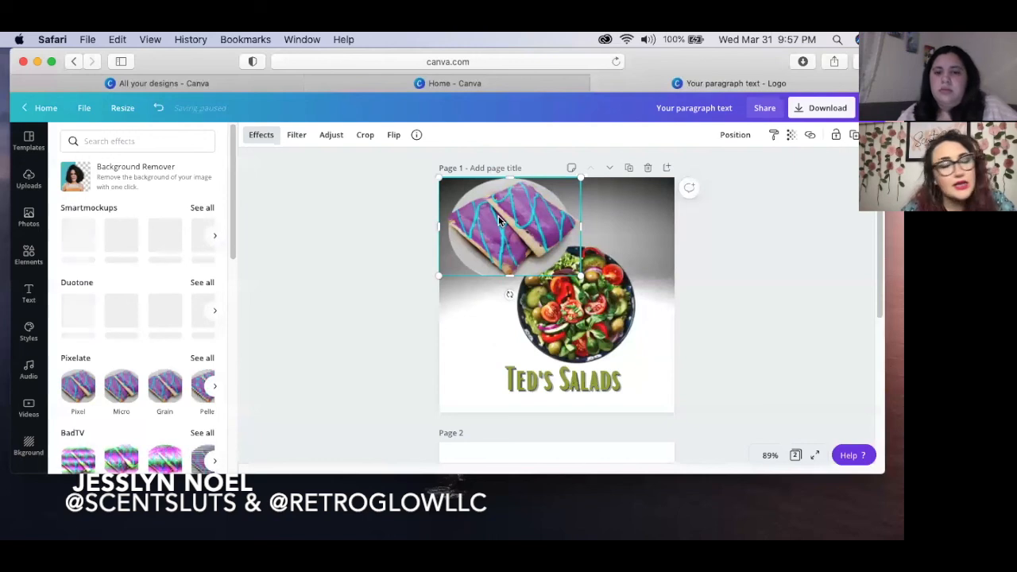
right_click(499, 216)
click(478, 212)
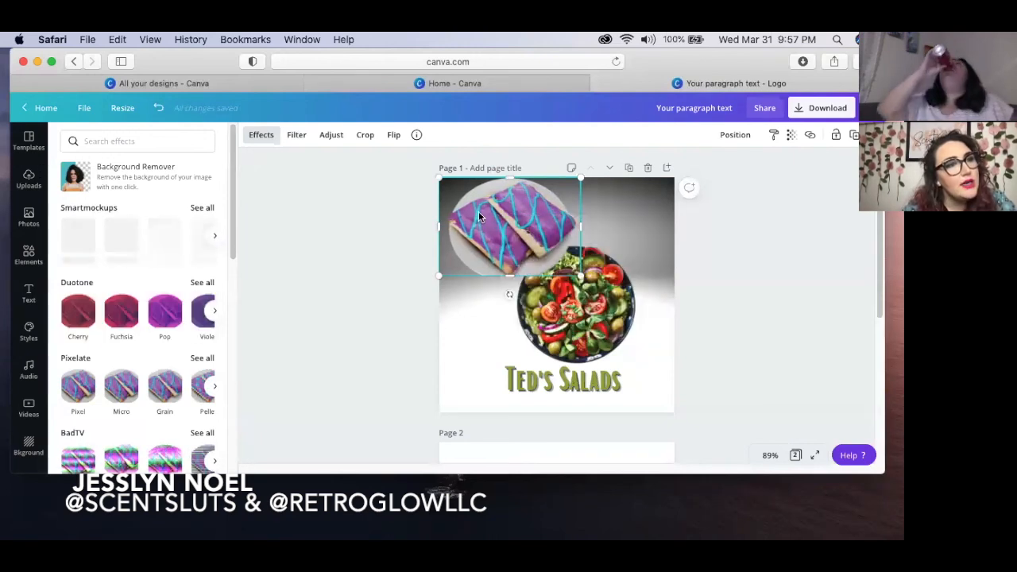
right_click(478, 211)
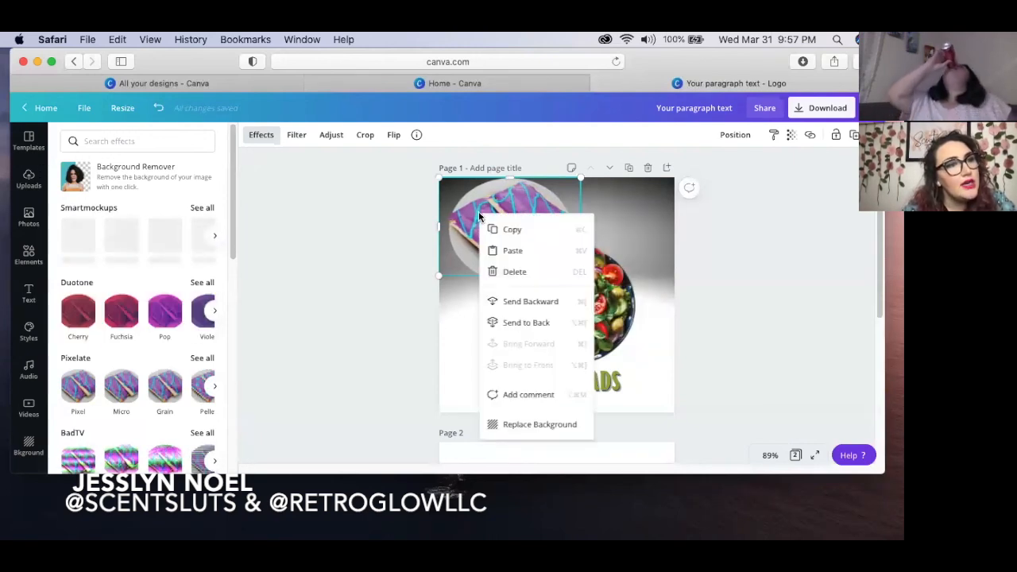
click(519, 308)
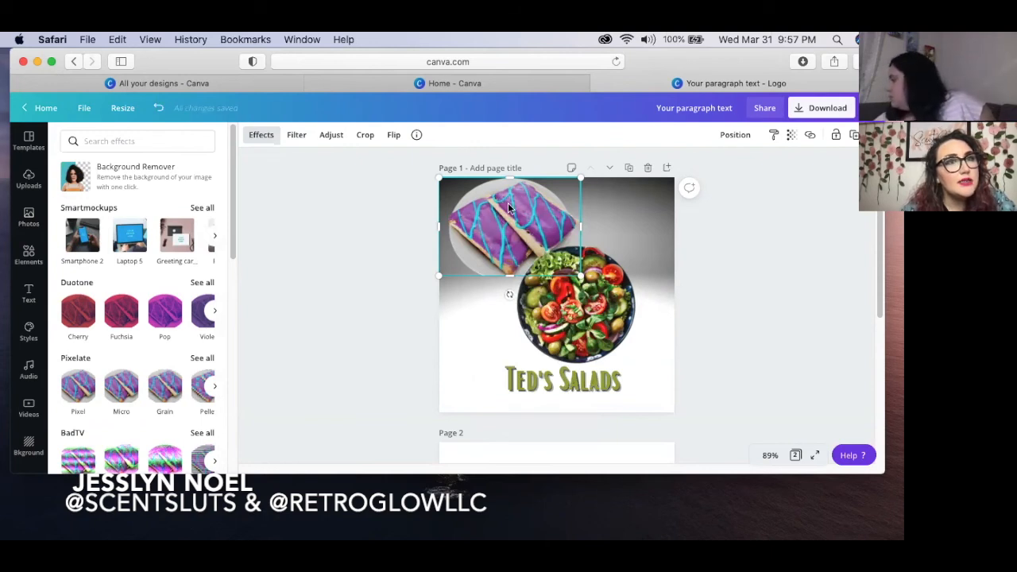
click(602, 308)
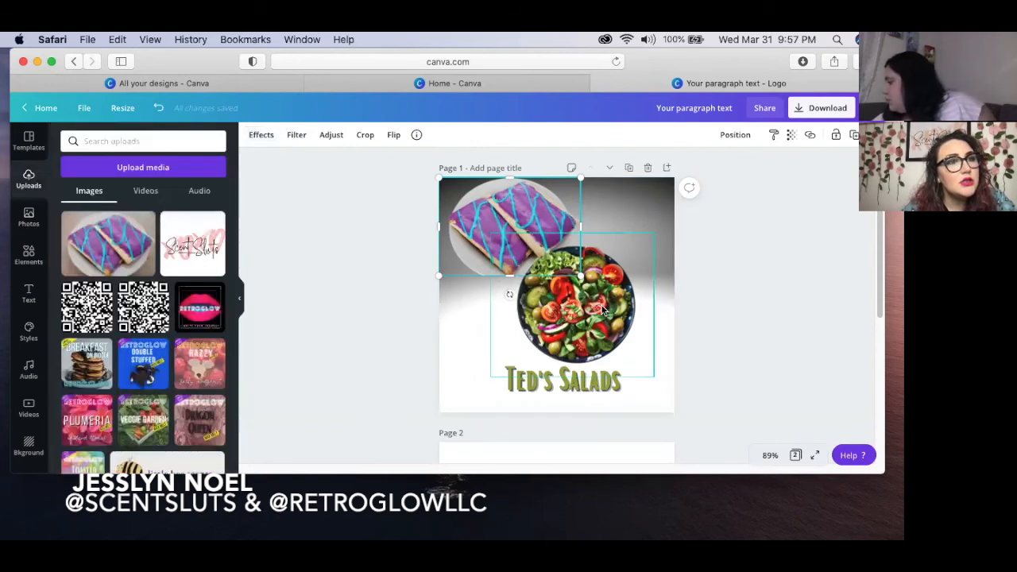
- Bring the salad bowl forward and shift it slightly to the left on page 1
click(736, 136)
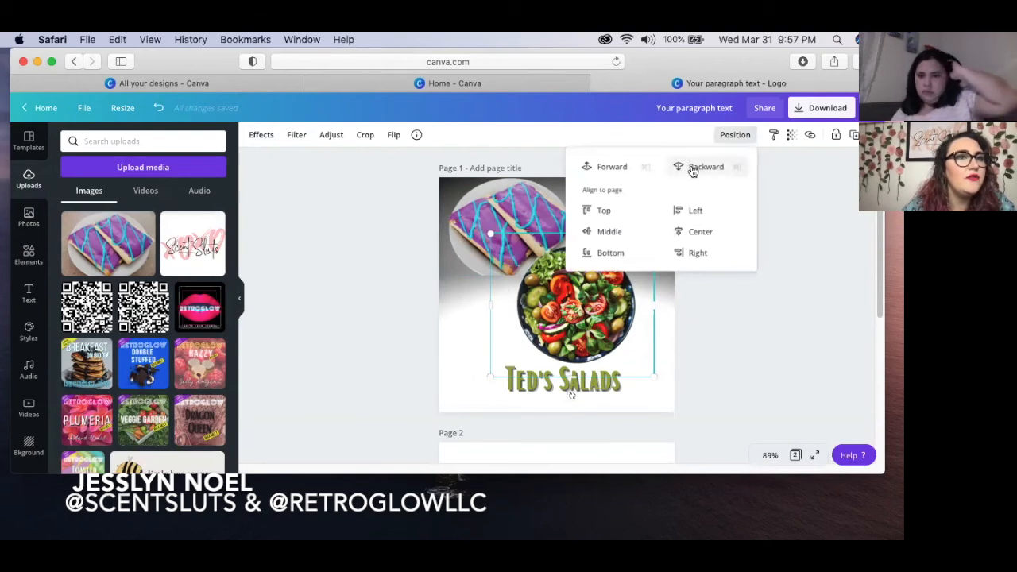
click(619, 174)
click(602, 330)
drag(597, 332, 588, 334)
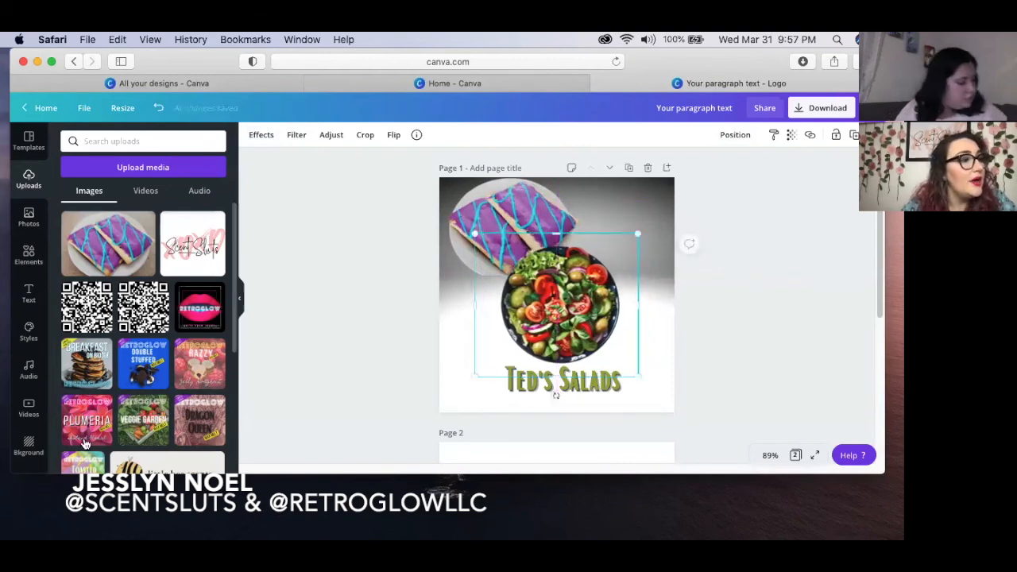
- Browse the background categories and search the backgrounds for "tie dye"
click(28, 447)
scroll(177, 350, down, 5)
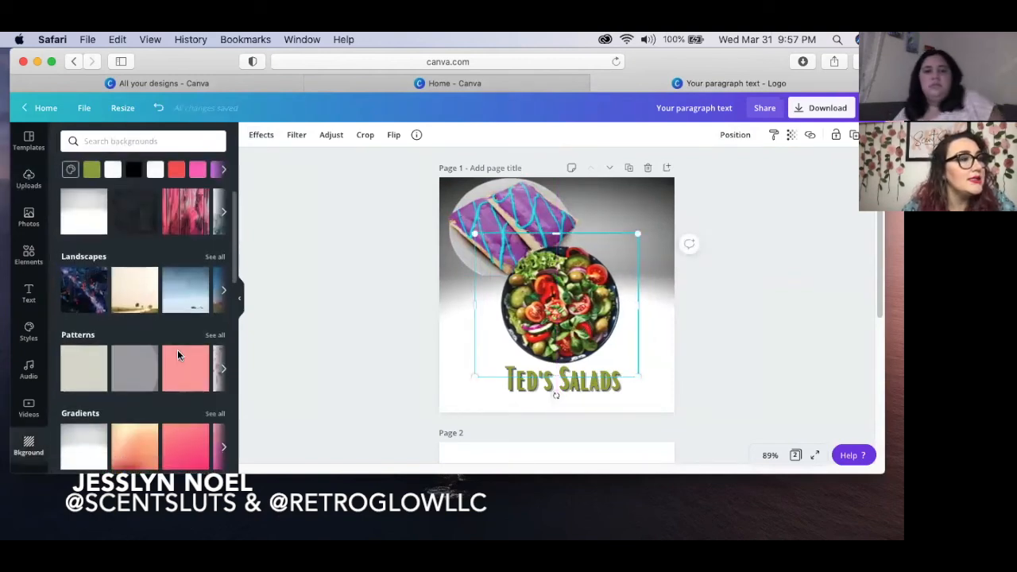
scroll(177, 349, down, 2)
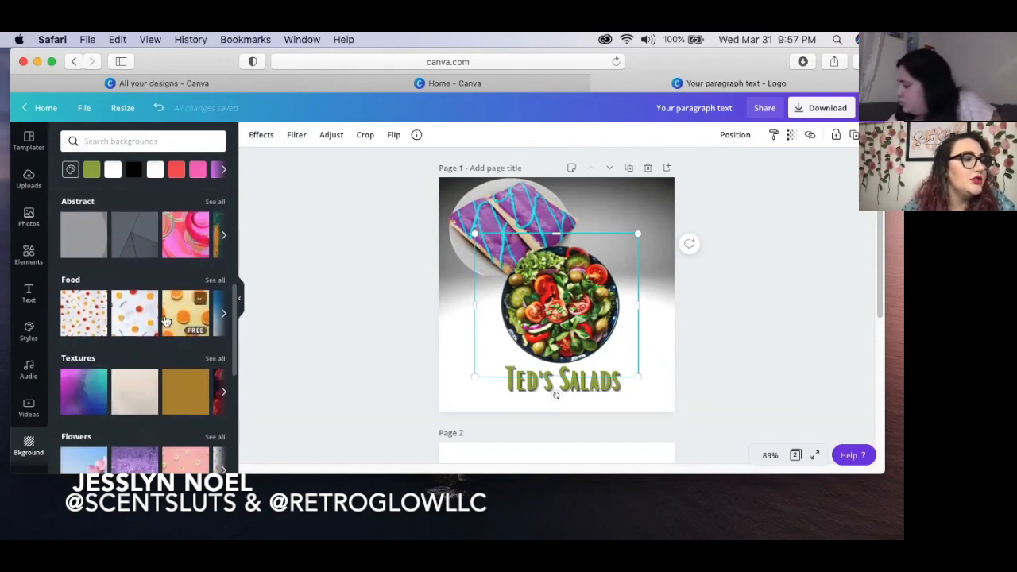
scroll(175, 315, down, 2)
scroll(175, 315, up, 5)
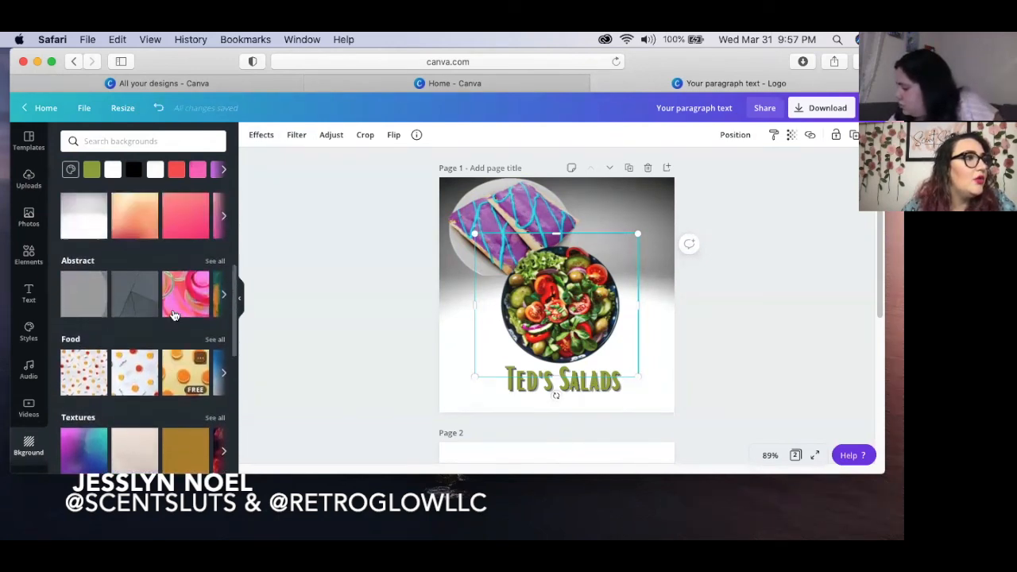
click(159, 141)
text(tie)
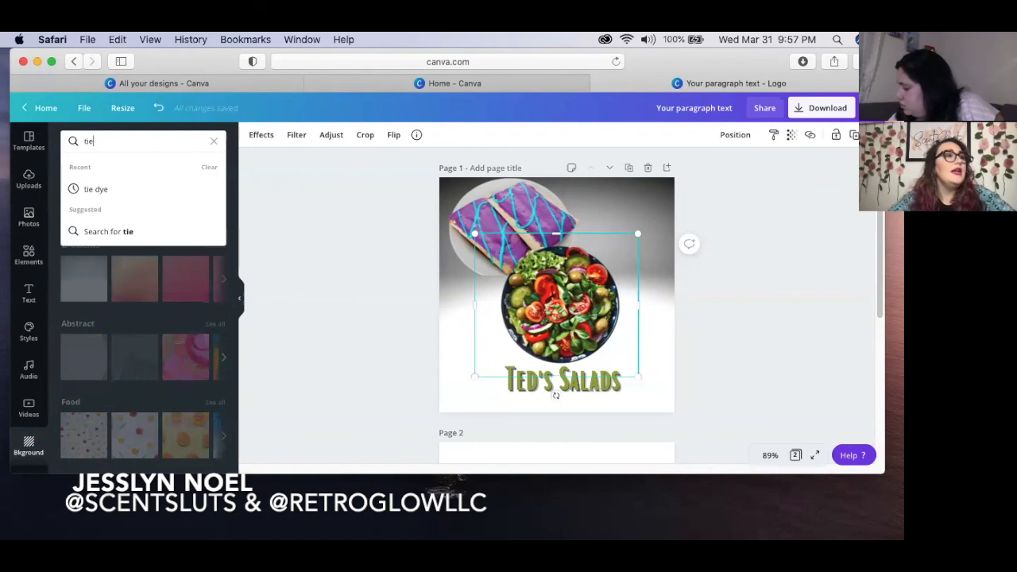
text( dye)
key(Return)
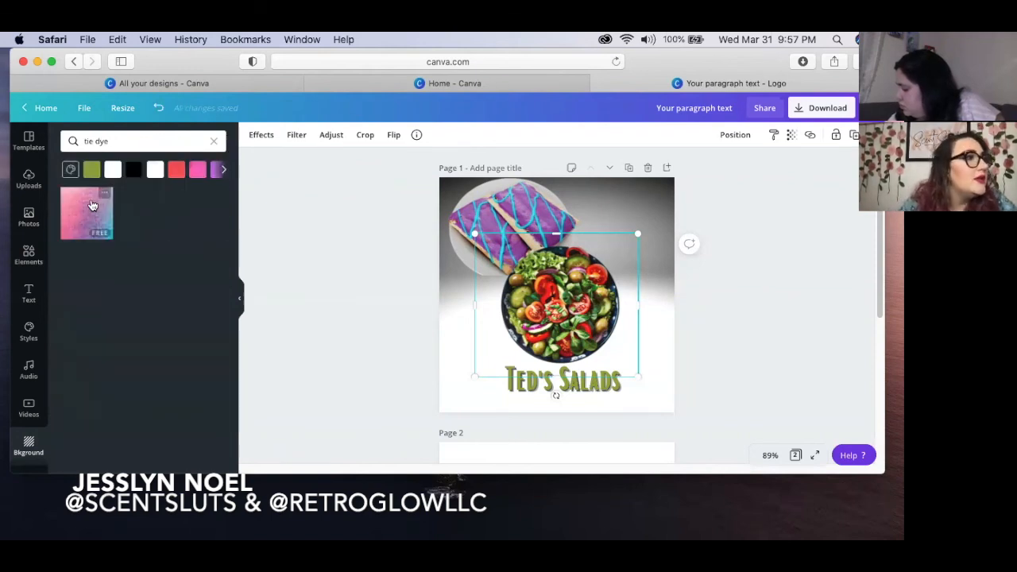
- Search the backgrounds for "lemons" and apply the photo of piled yellow lemons as the page 1 background
click(134, 140)
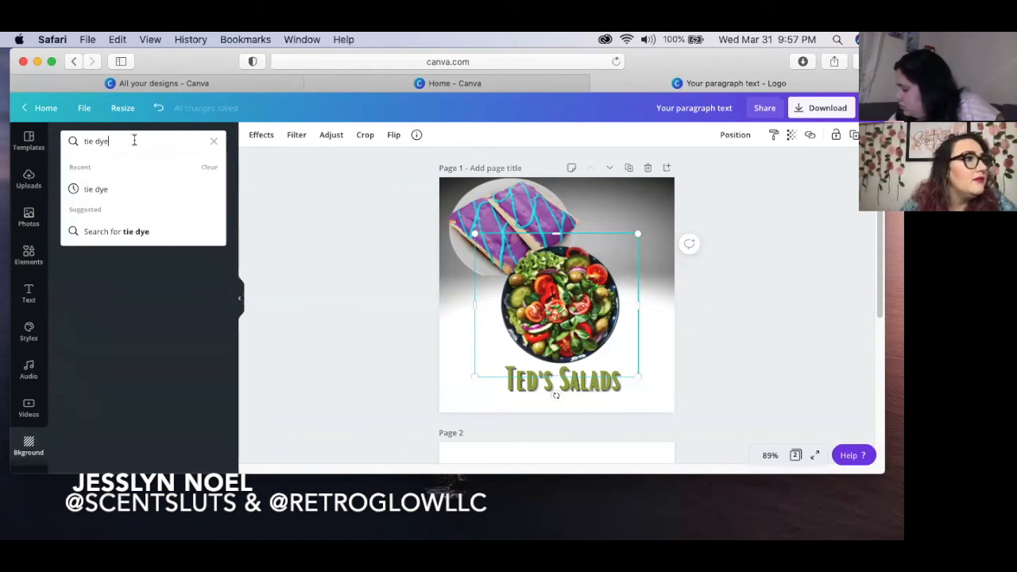
click(214, 144)
text(lemons)
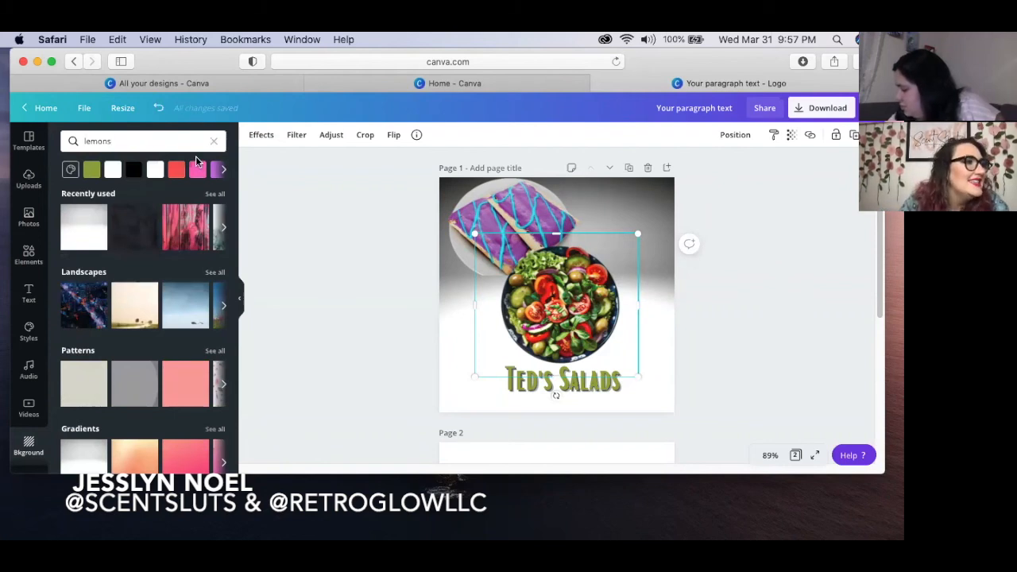
key(Return)
click(84, 213)
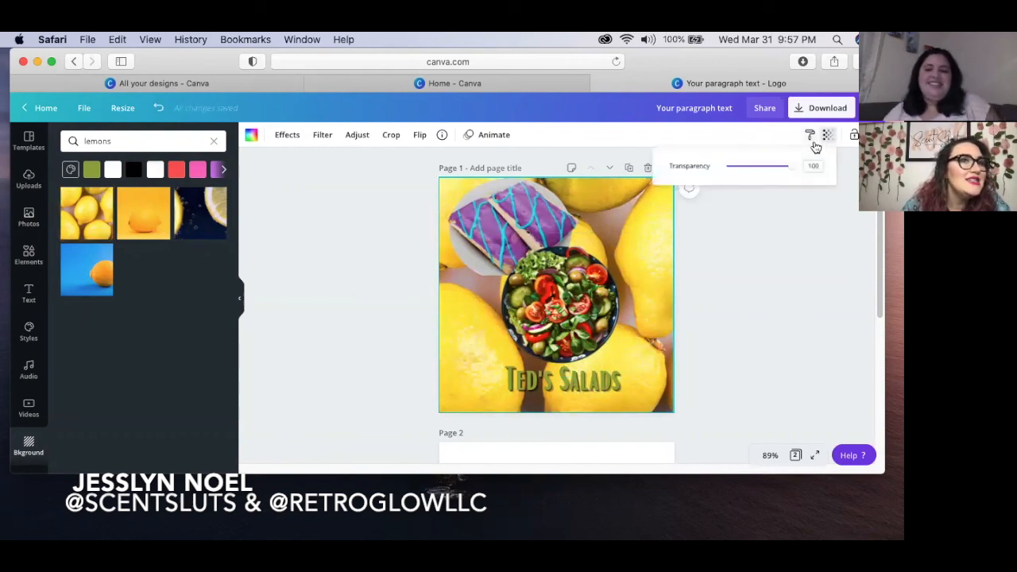
- Set the lemon background's transparency to 57
drag(793, 168, 766, 167)
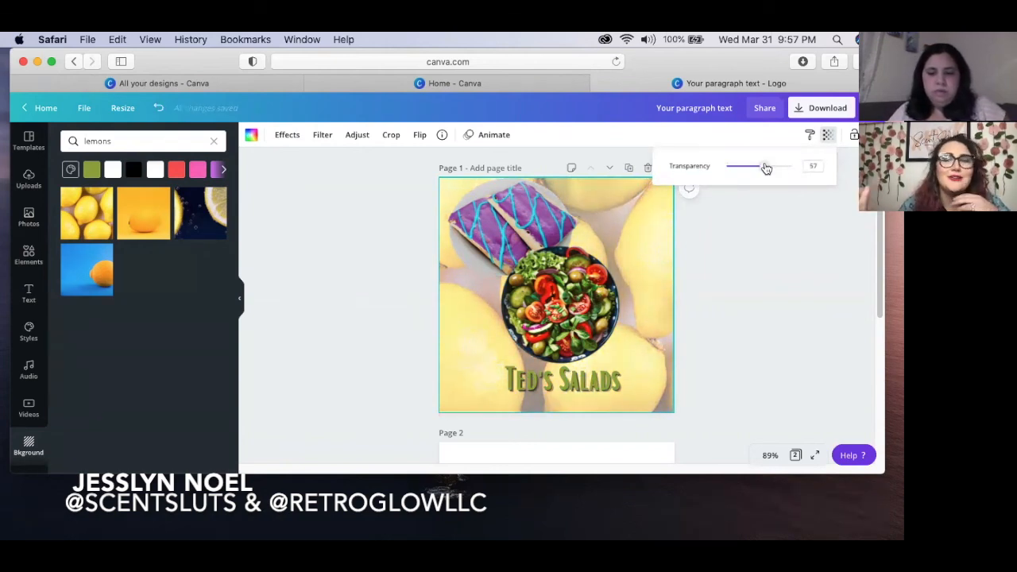
click(625, 225)
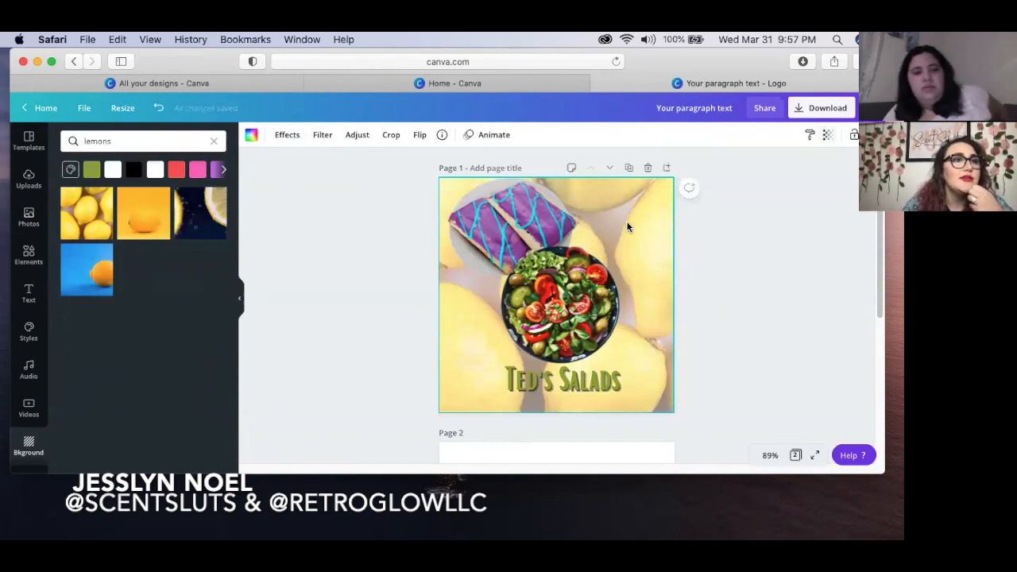
double_click(626, 221)
click(753, 203)
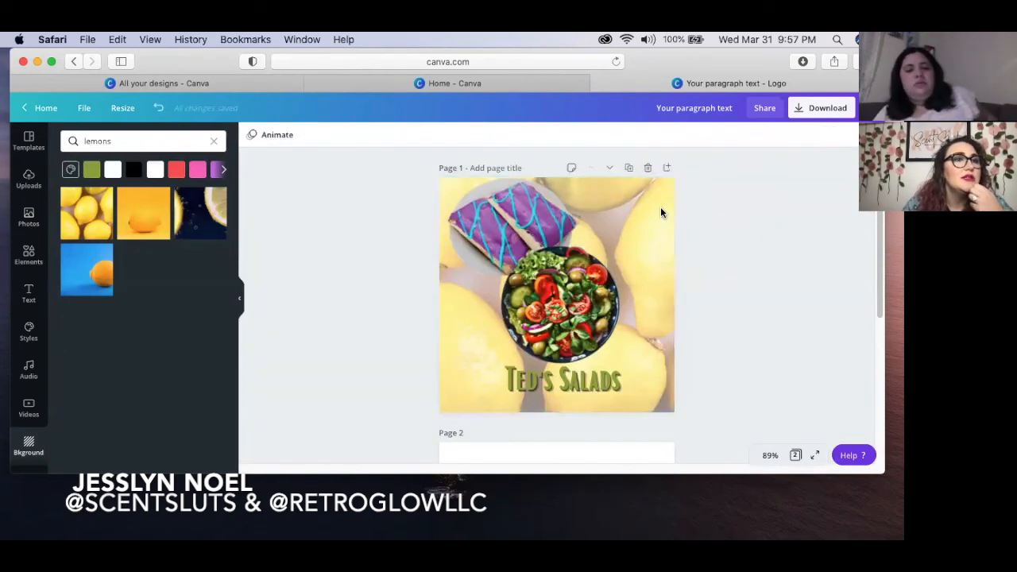
- Tint the lemon background with the near-black from the salad photo colours and set its transparency to 40
click(636, 221)
click(252, 136)
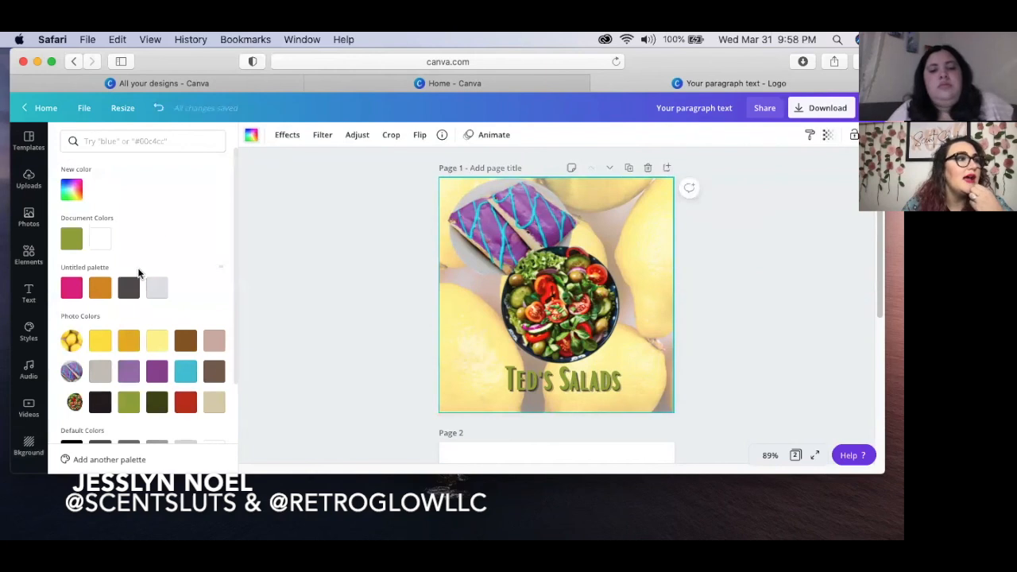
scroll(177, 257, down, 3)
scroll(177, 258, down, 1)
click(748, 249)
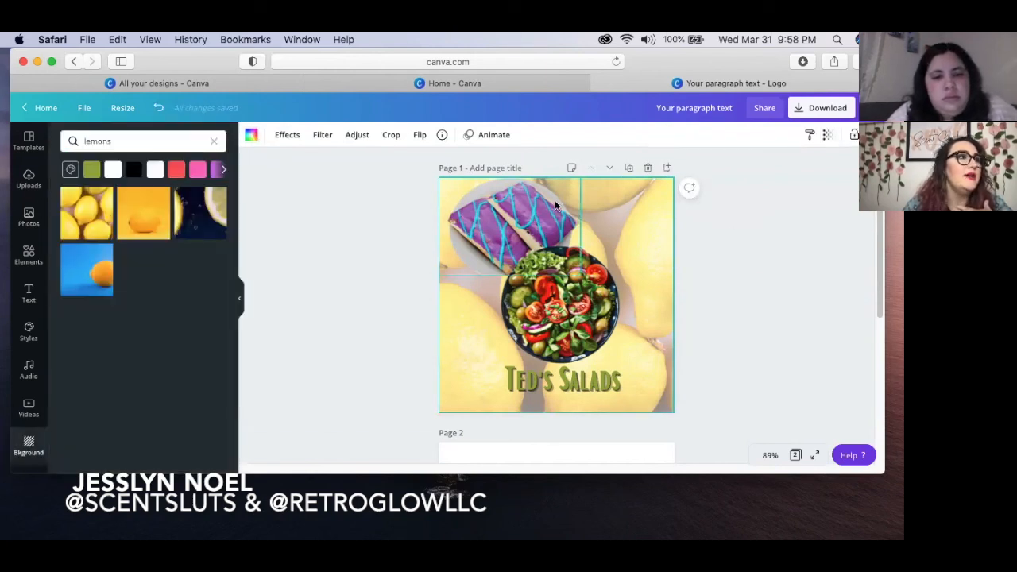
click(251, 138)
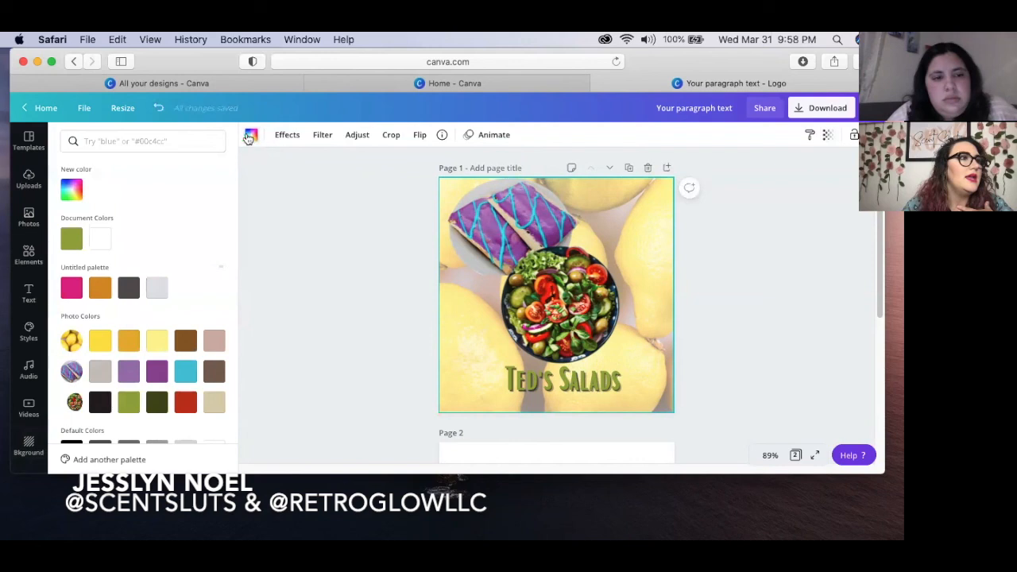
click(100, 406)
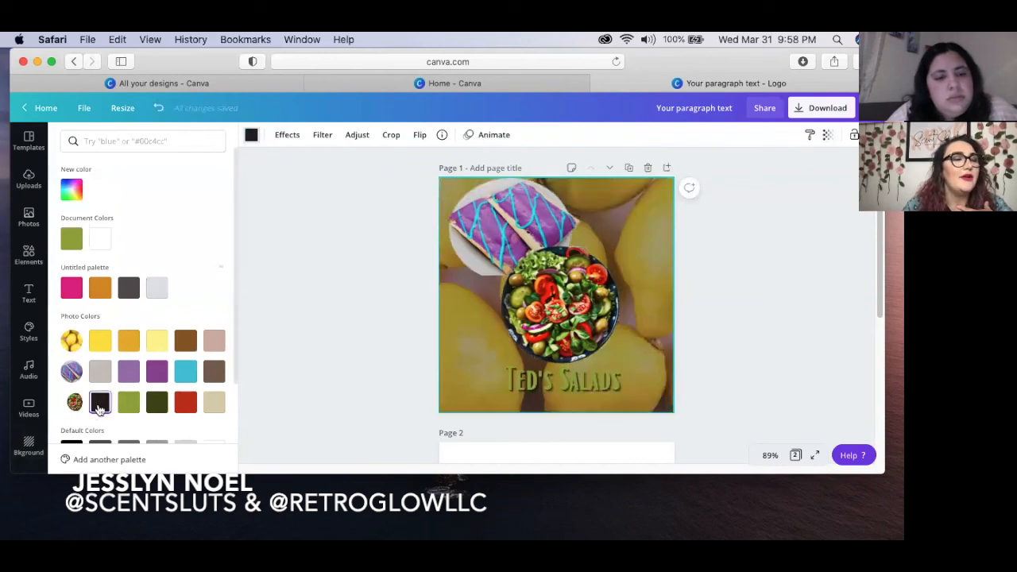
click(284, 292)
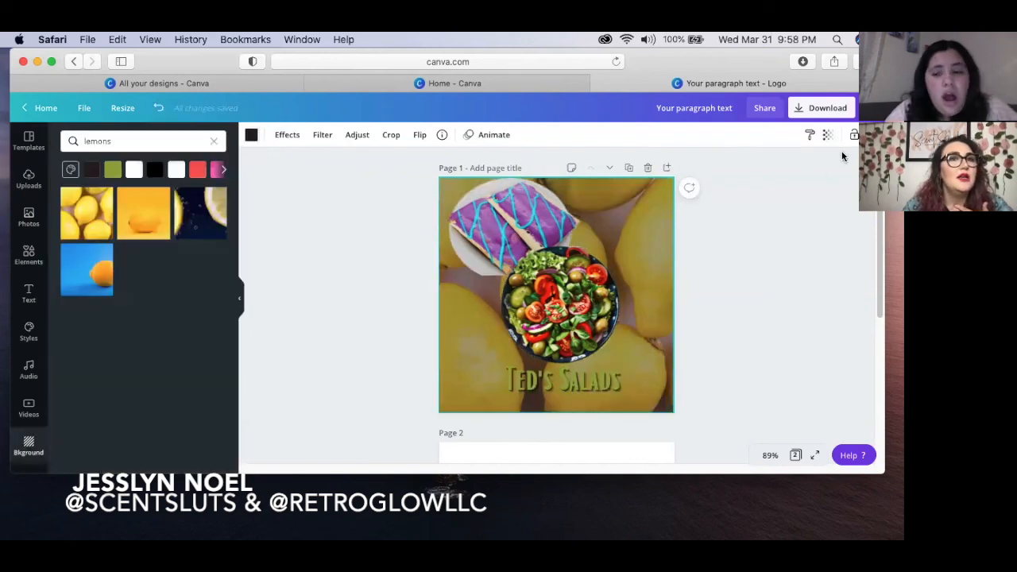
click(829, 135)
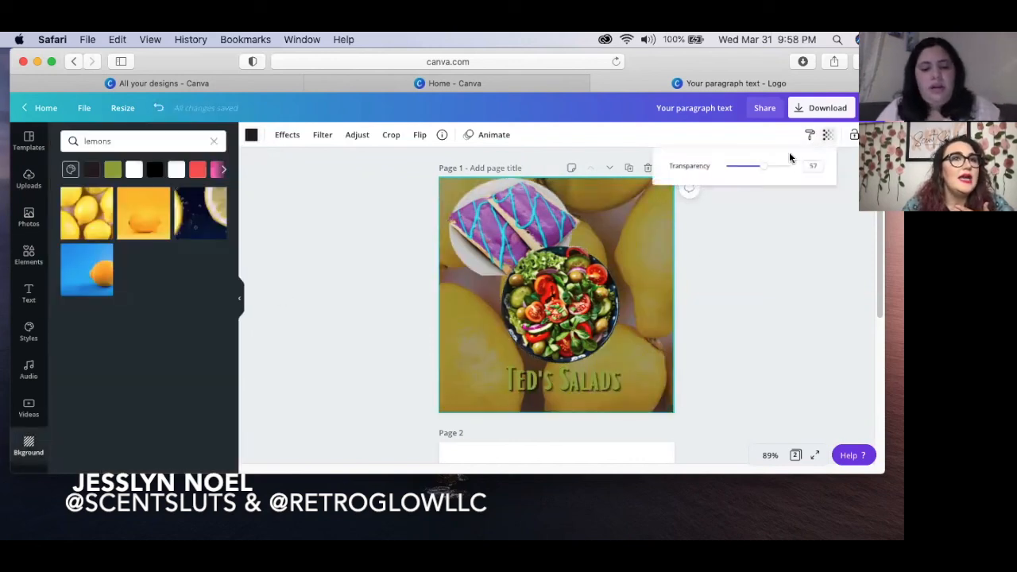
drag(763, 166, 755, 187)
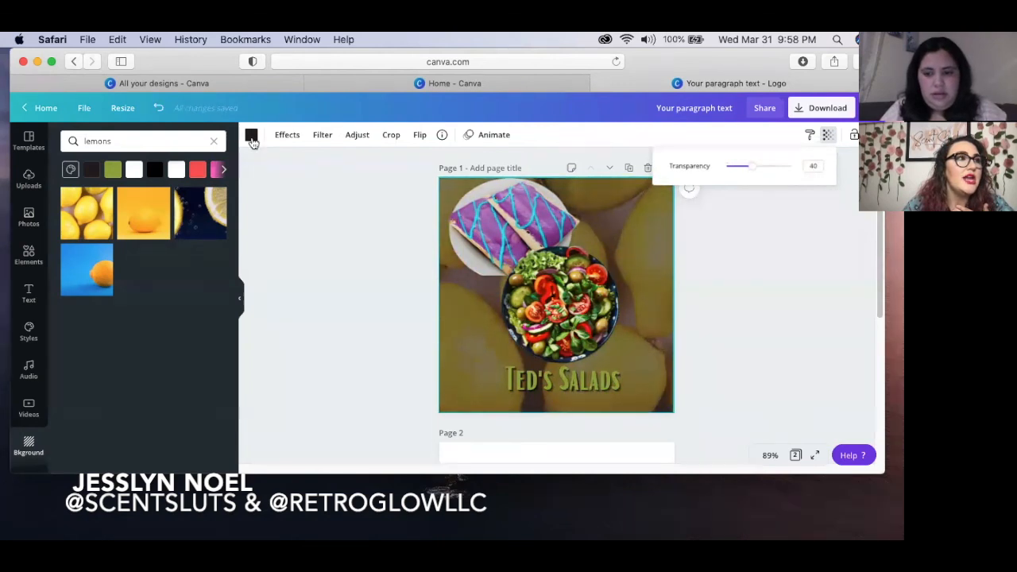
- Try the palette's pink as the colour behind the lemon background and replace it with white
click(252, 135)
click(71, 294)
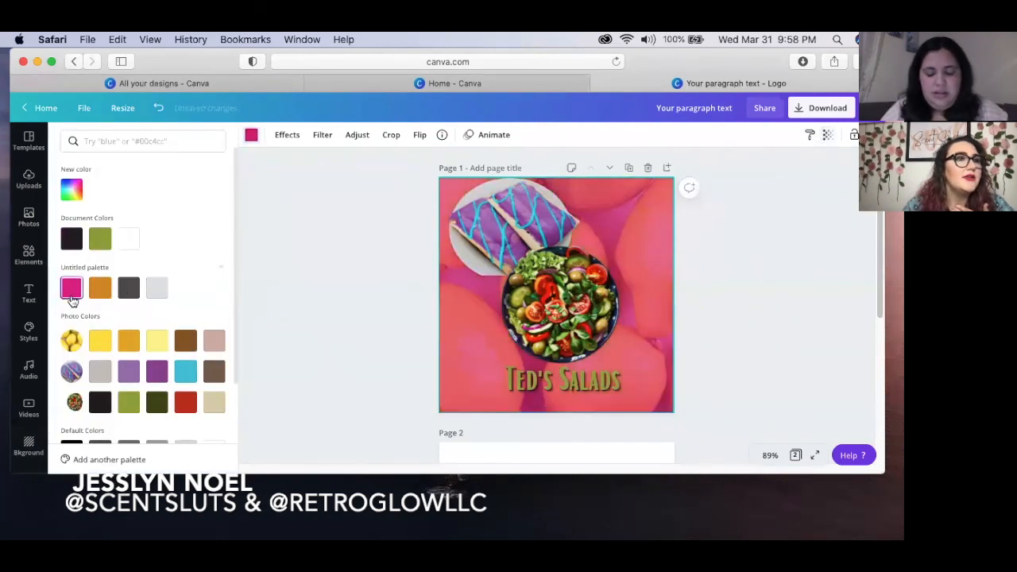
click(128, 242)
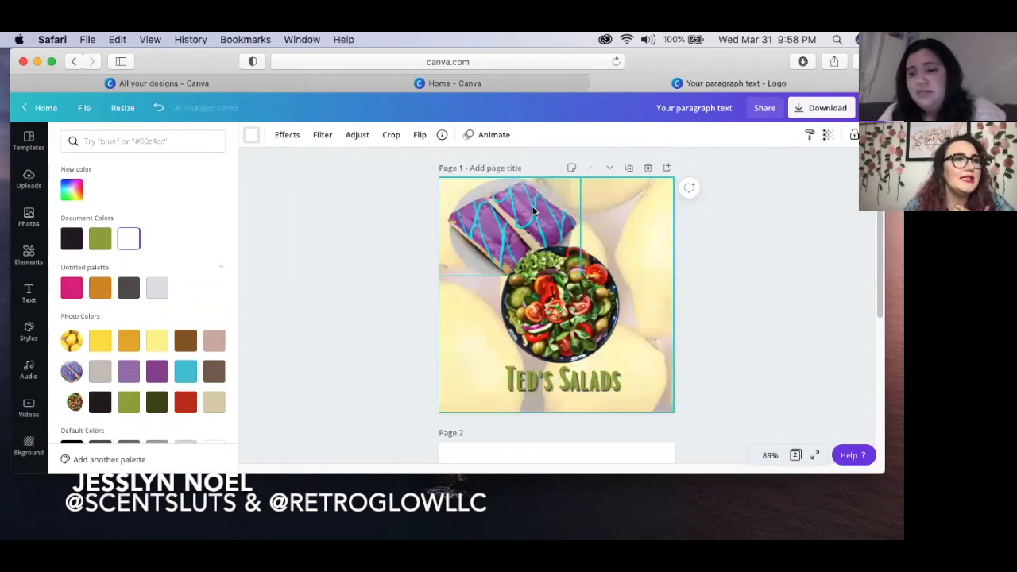
click(634, 243)
click(651, 212)
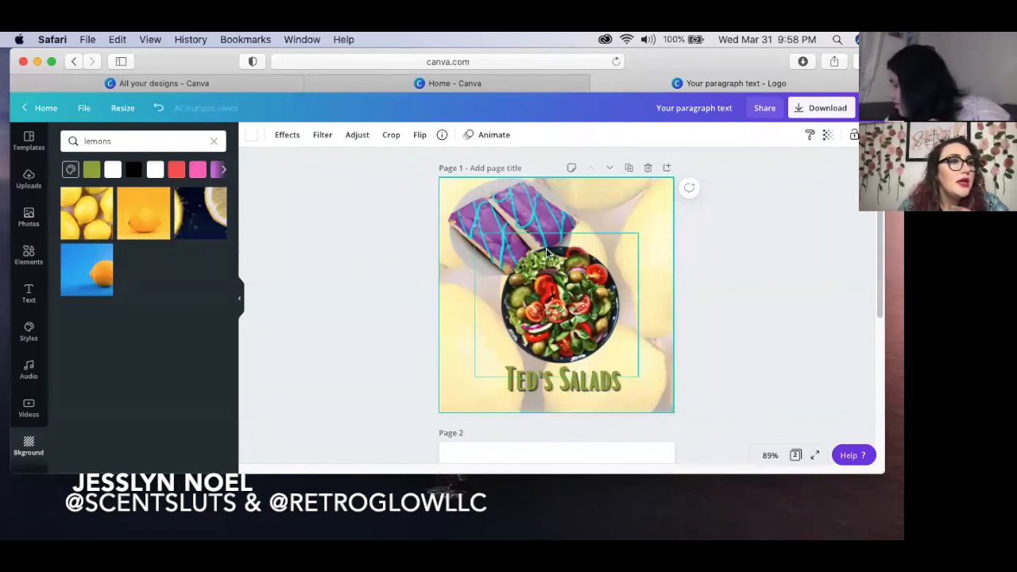
- Browse the font combinations and add a text box reading "type" to page 1
click(28, 294)
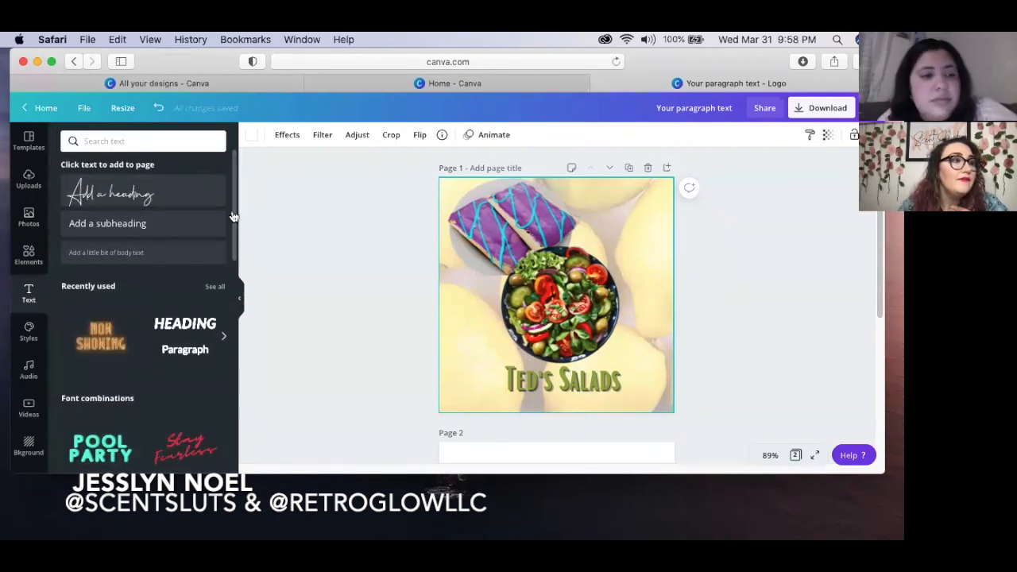
scroll(137, 340, down, 4)
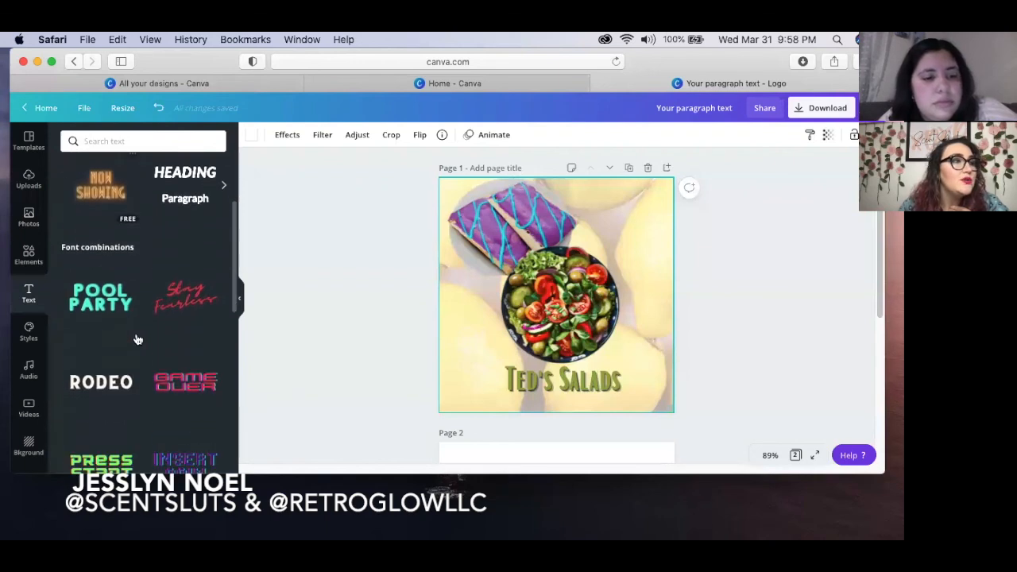
scroll(136, 339, down, 3)
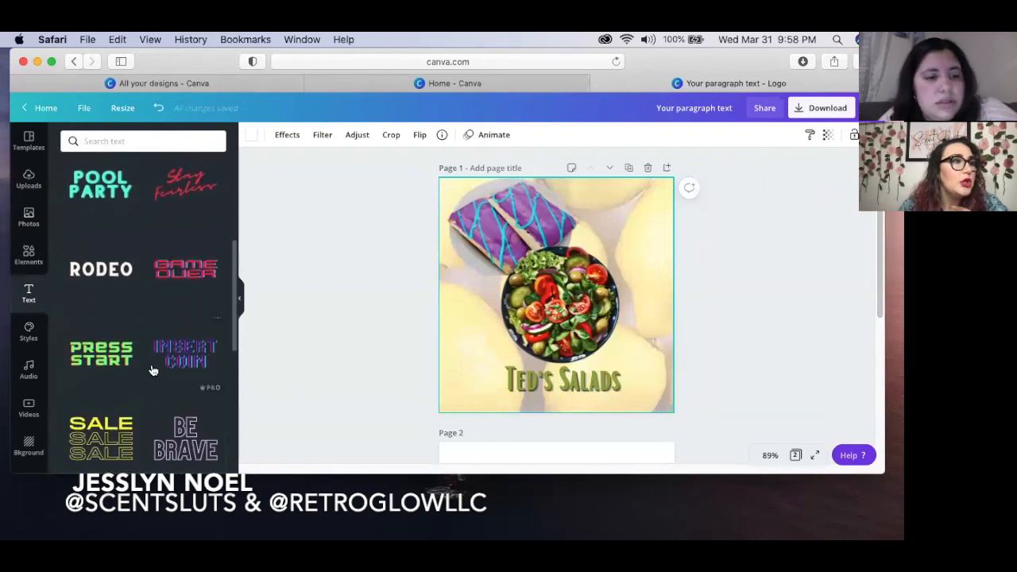
scroll(147, 377, down, 2)
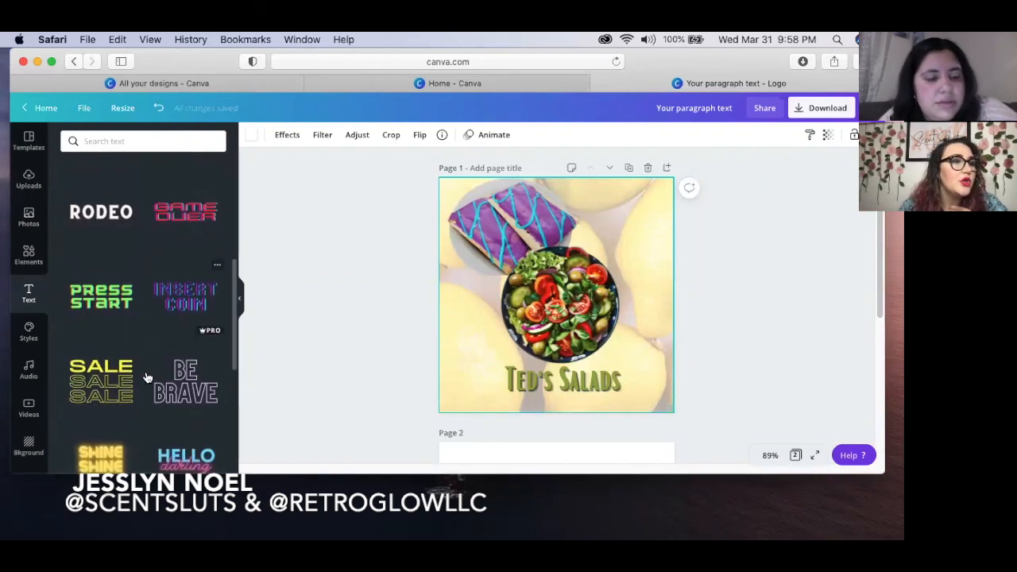
scroll(146, 377, up, 8)
click(457, 351)
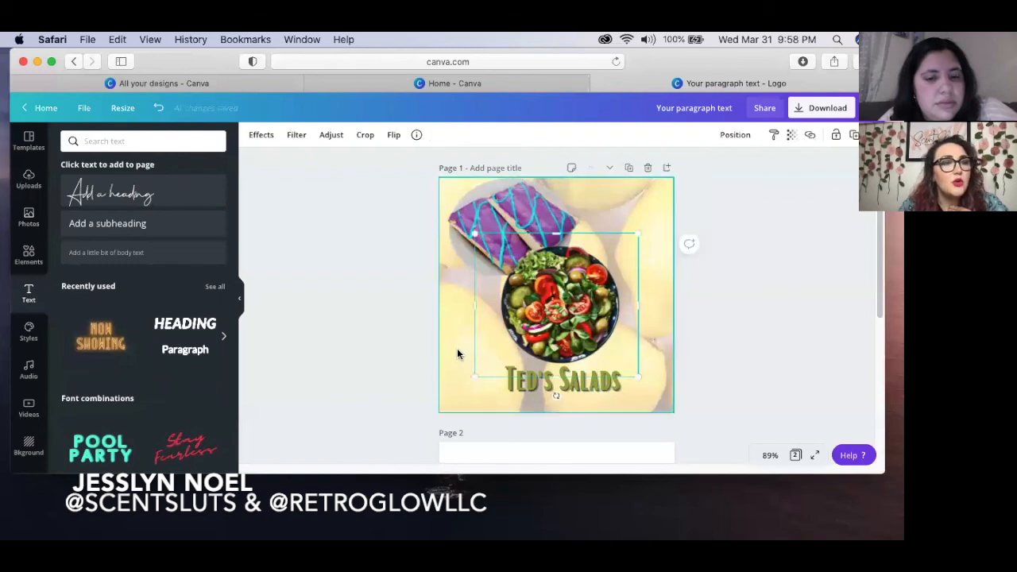
click(457, 350)
key(t)
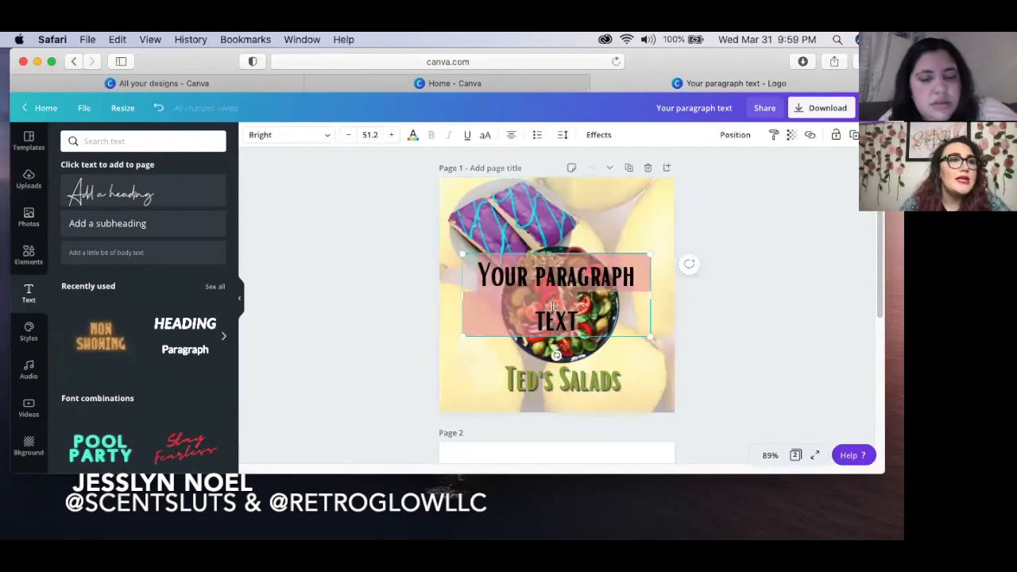
key(BackSpace)
text(type)
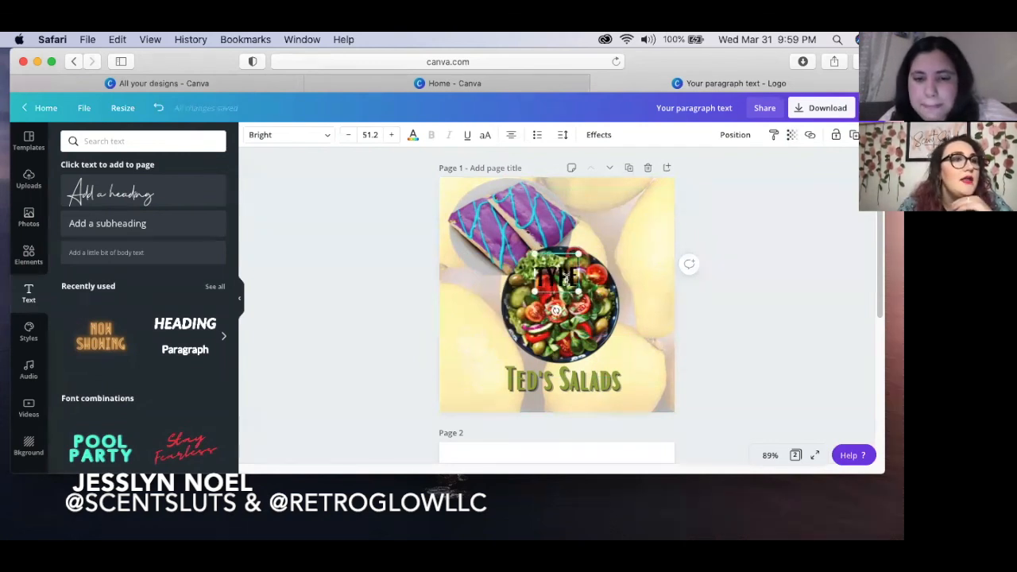
- Format the "type" text in white Bebas Neue and move it to the left of the salad bowl
click(413, 135)
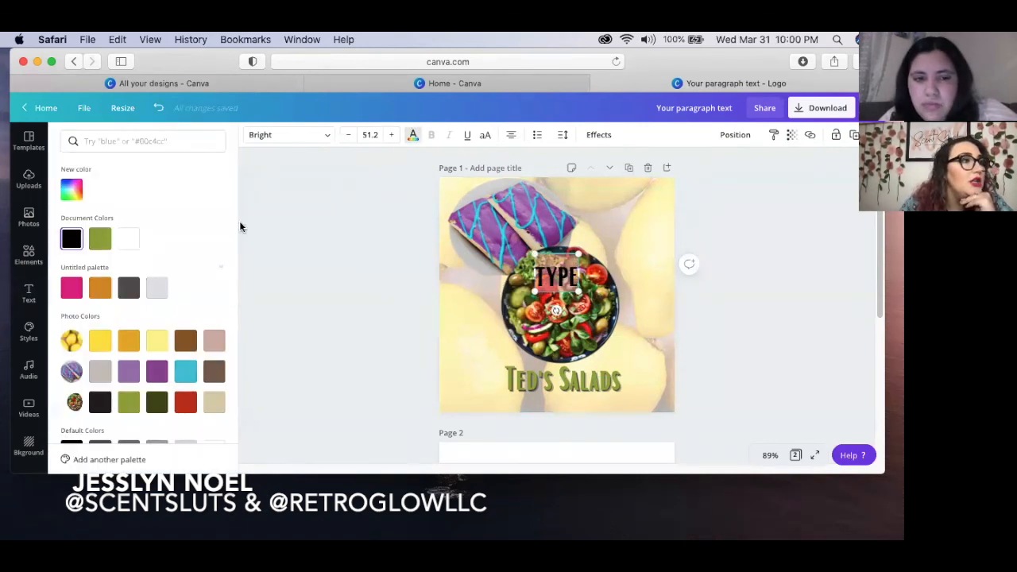
click(135, 240)
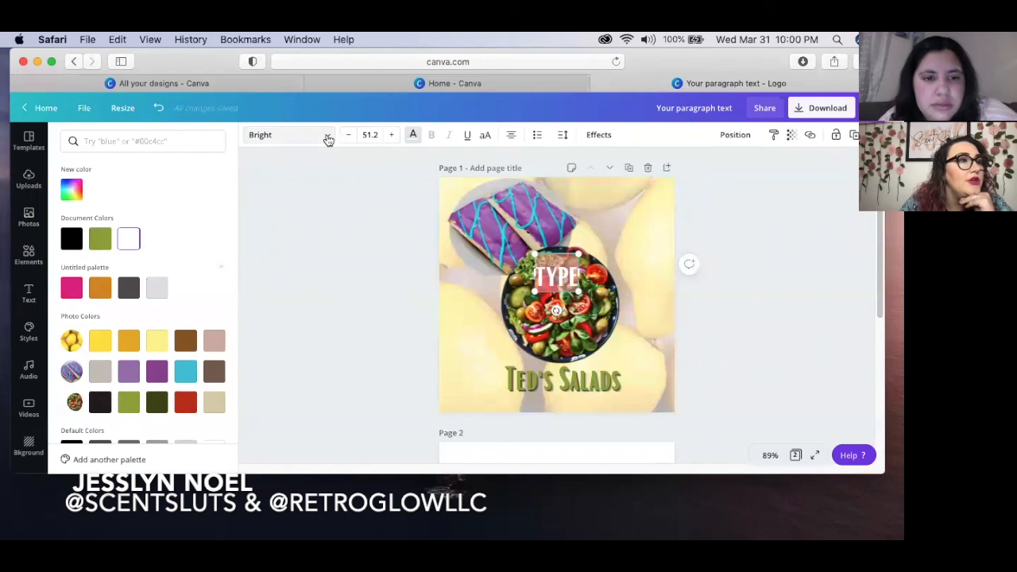
click(328, 138)
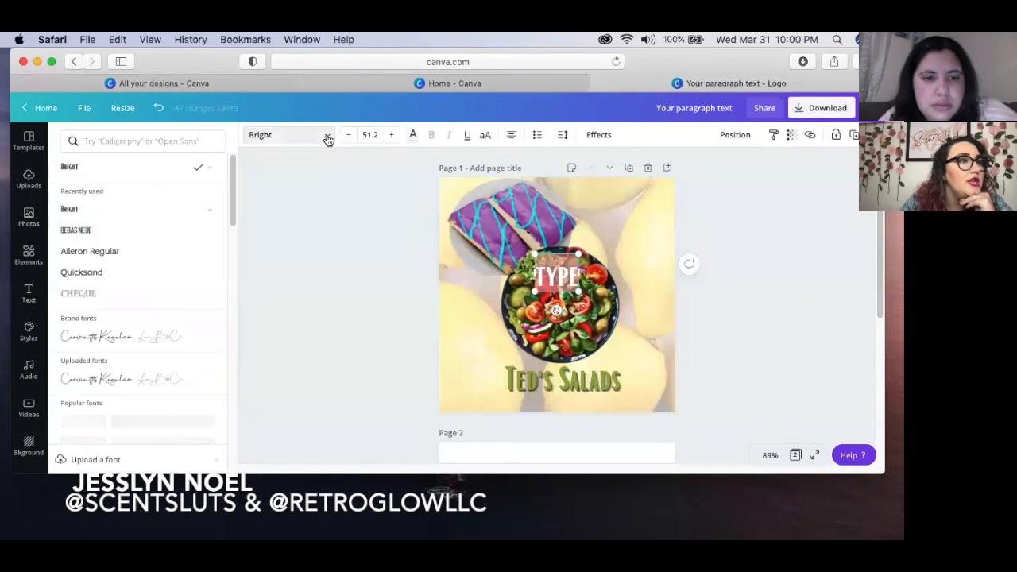
click(110, 232)
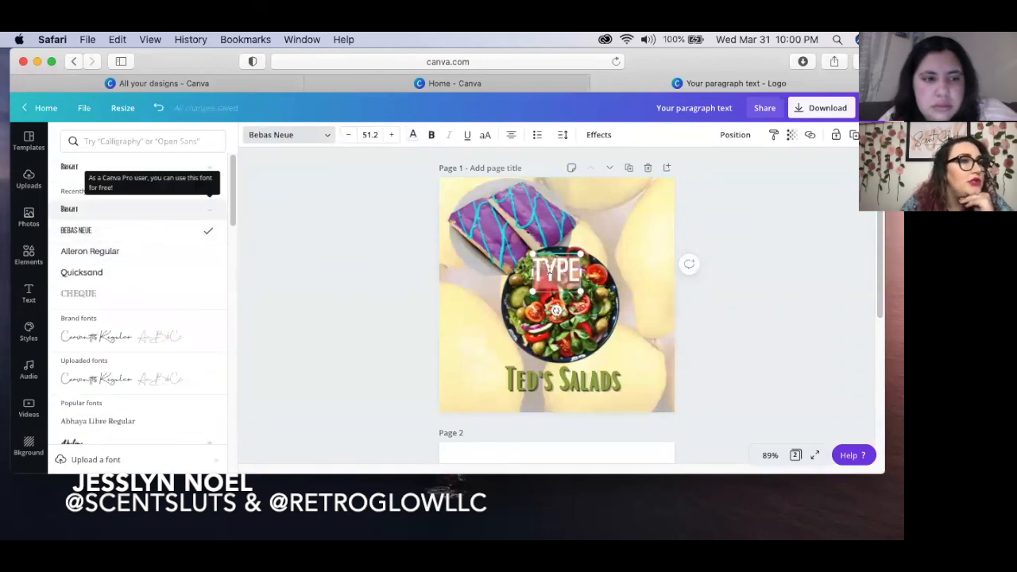
drag(564, 252, 482, 308)
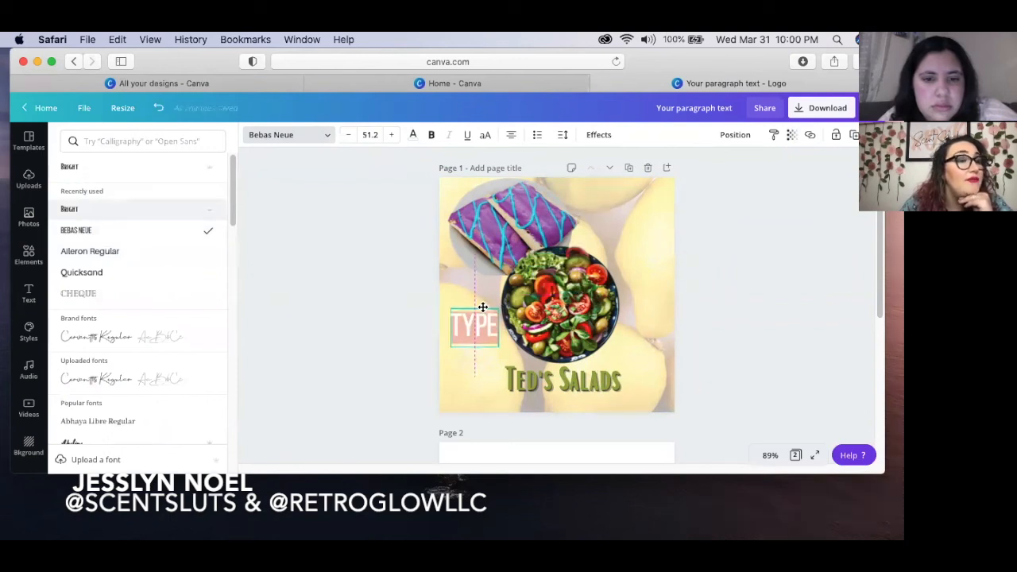
- Enlarge the "type" text beside the salad bowl to size 75.2 and delete it from page 1
drag(501, 346, 526, 357)
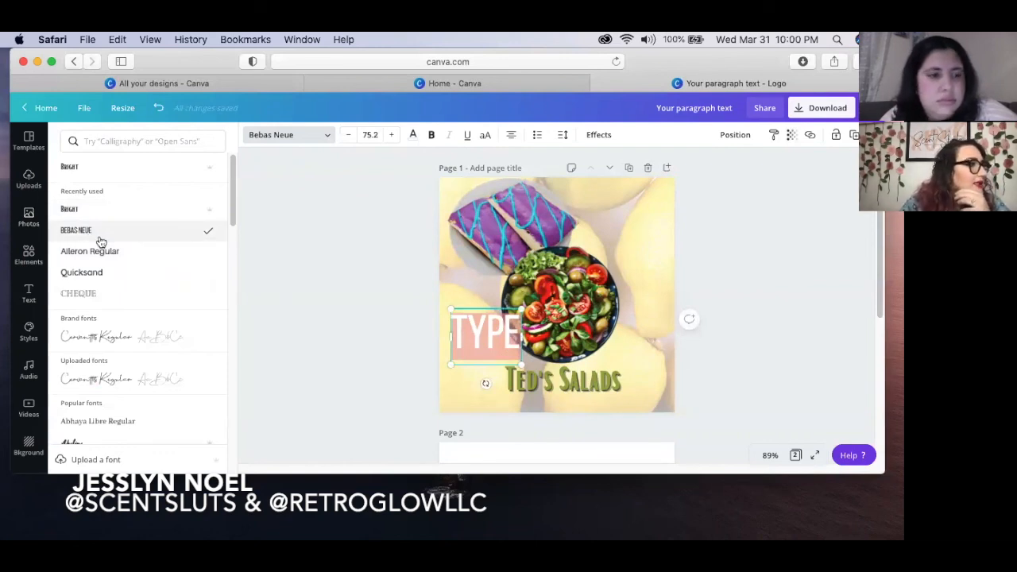
scroll(101, 241, down, 5)
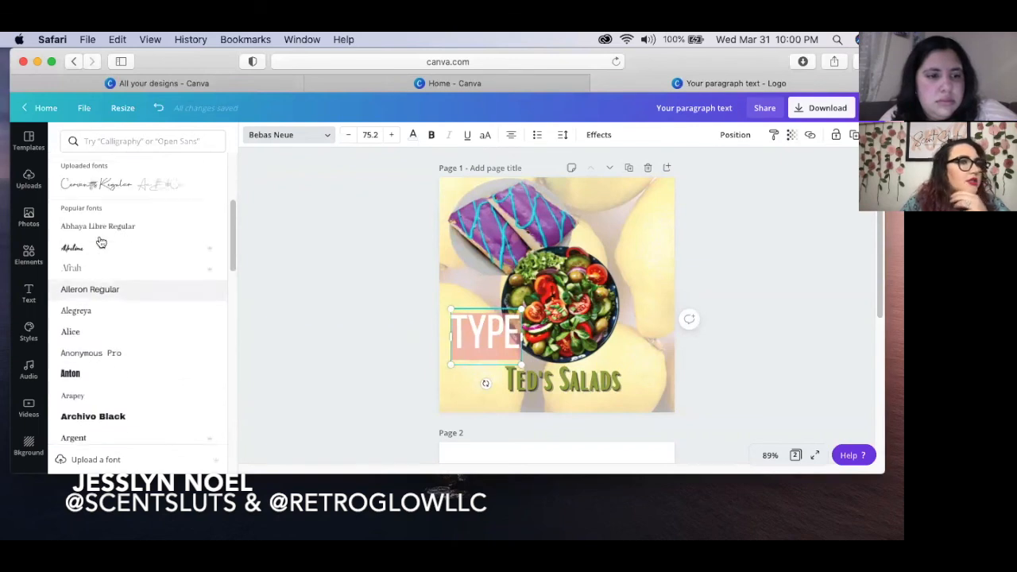
scroll(101, 242, up, 5)
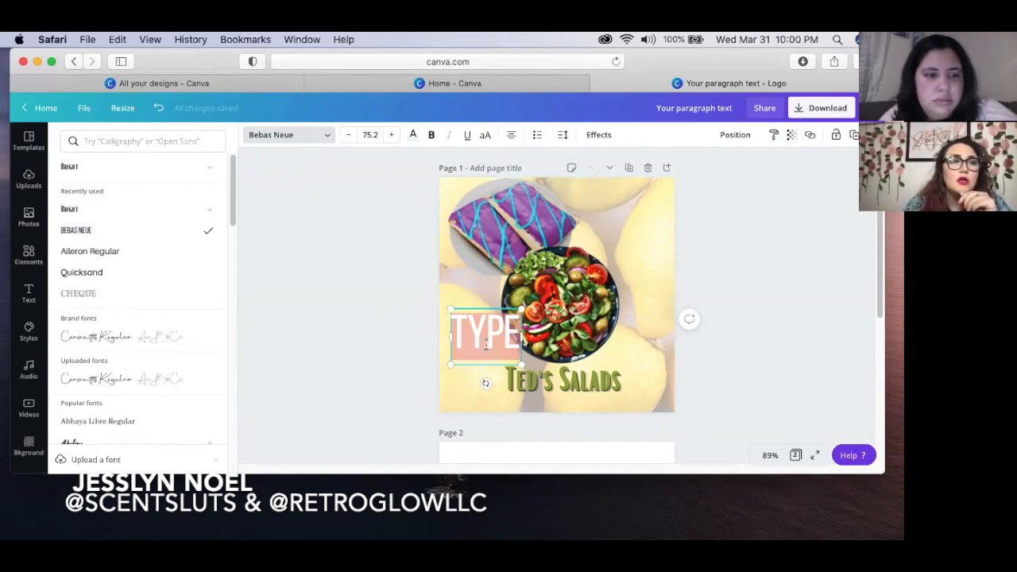
key(BackSpace)
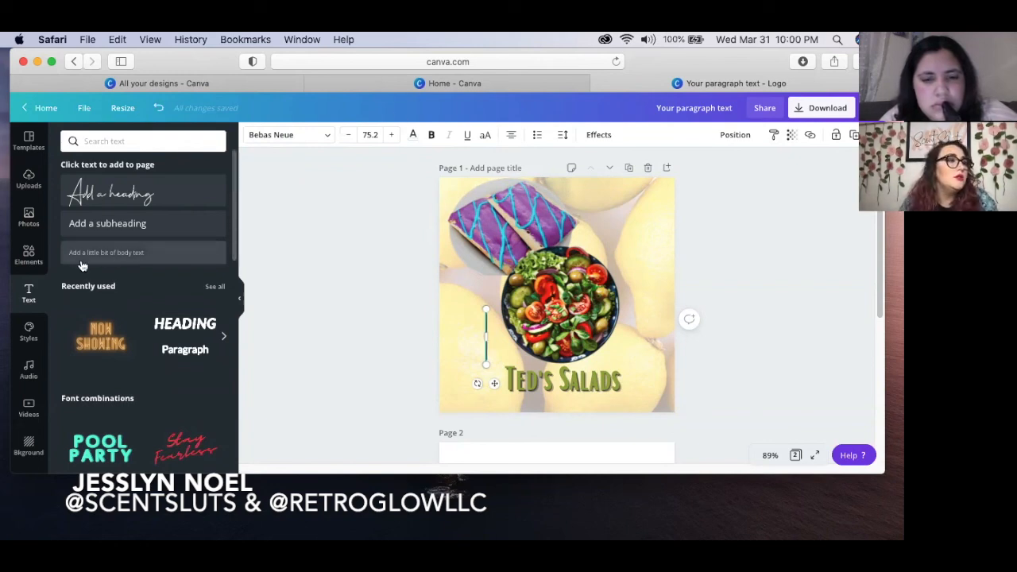
click(312, 252)
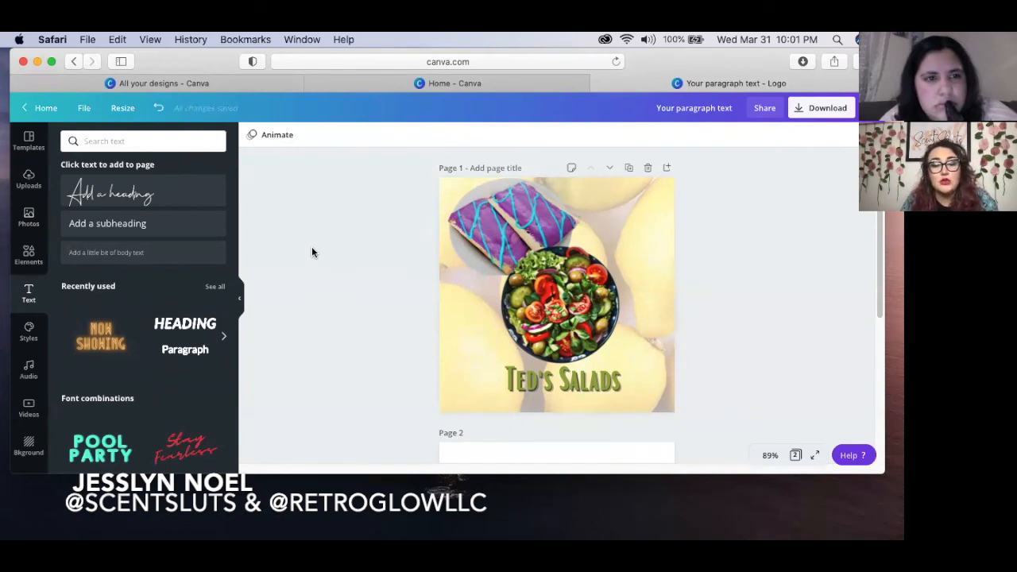
- Open the Retro Glow folder and look through the designs in its RG Posts subfolder
scroll(28, 394, down, 2)
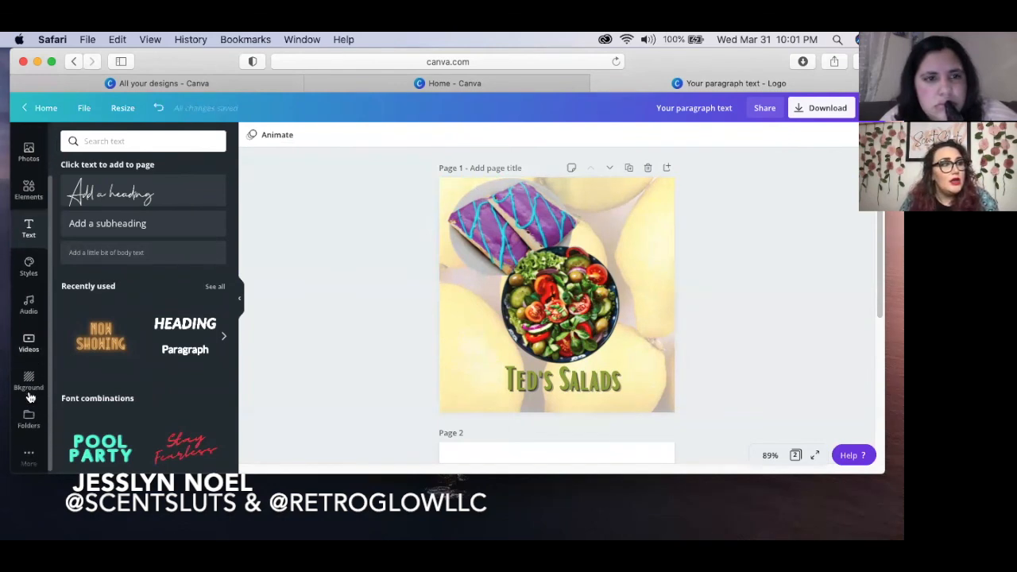
click(28, 375)
click(28, 417)
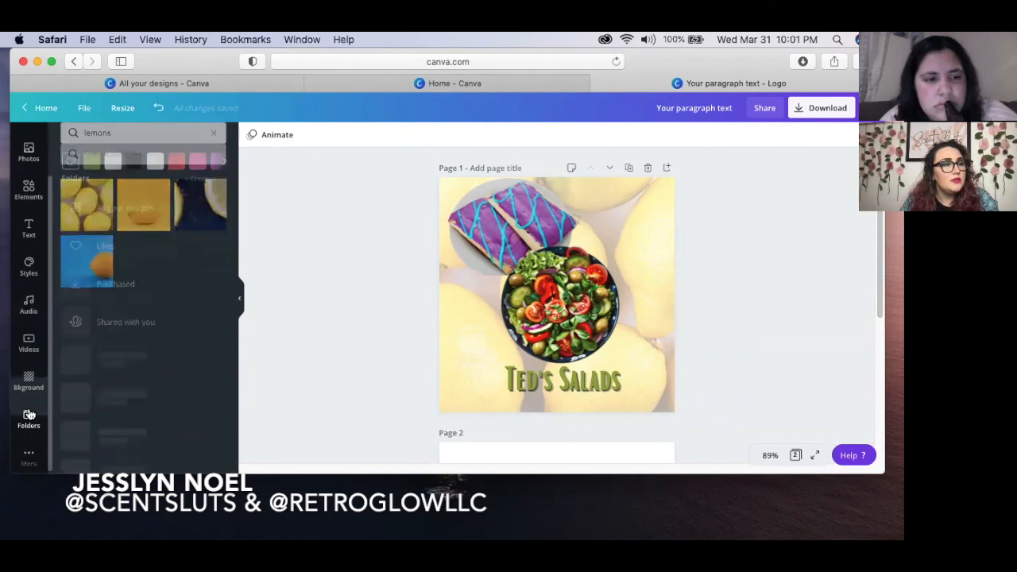
click(103, 434)
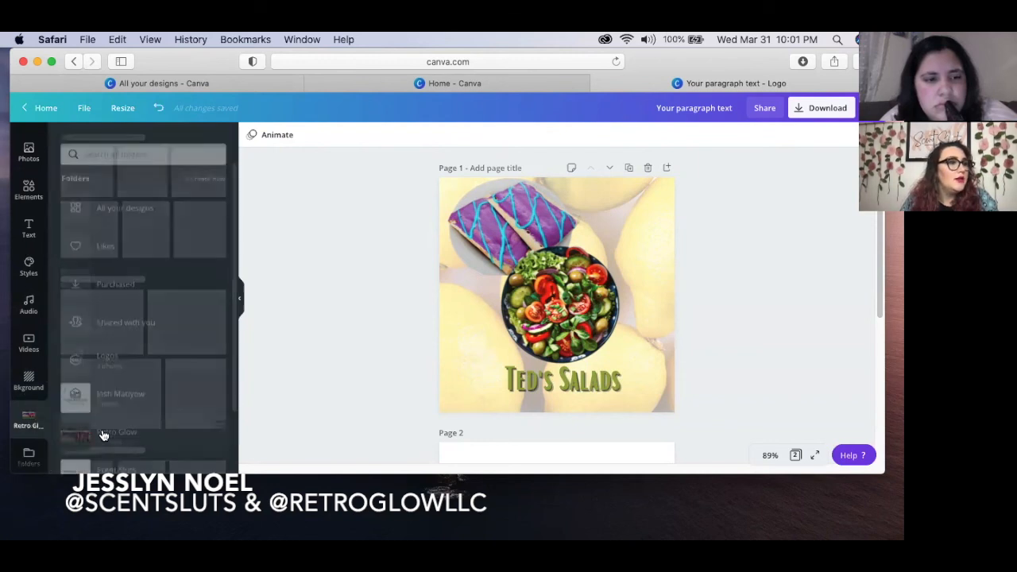
scroll(65, 237, down, 1)
click(80, 237)
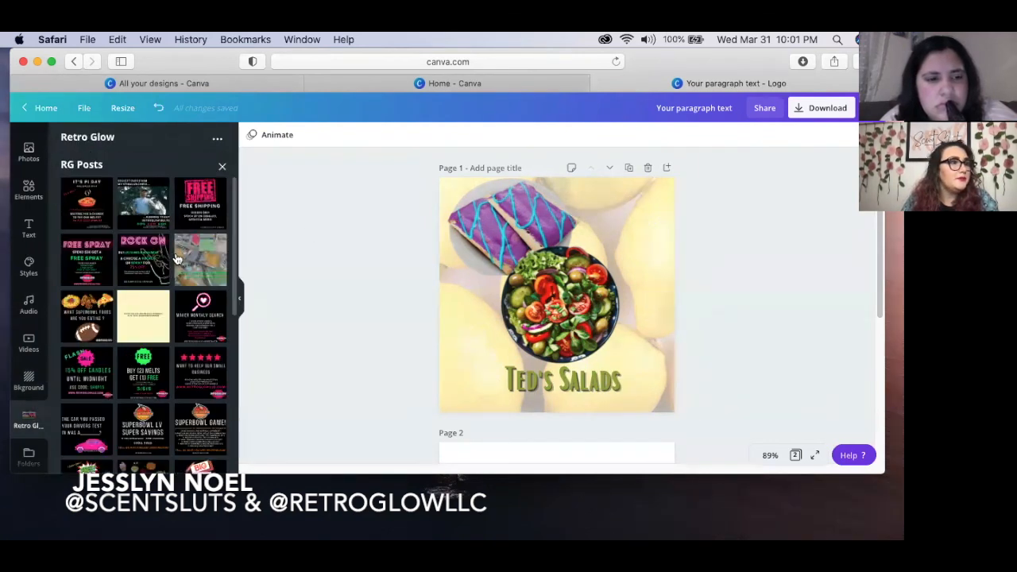
scroll(177, 259, down, 3)
scroll(177, 259, down, 5)
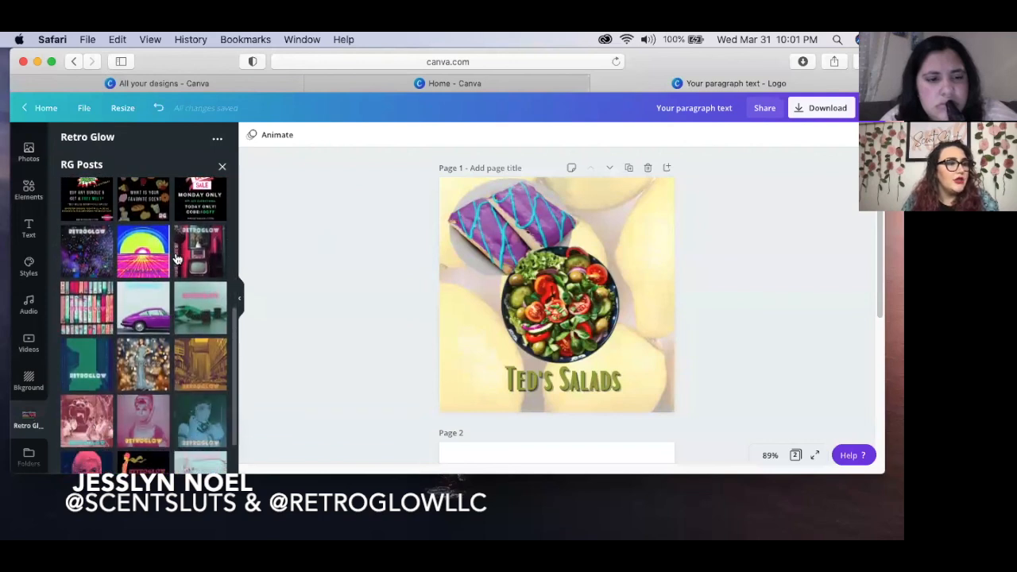
scroll(177, 260, up, 5)
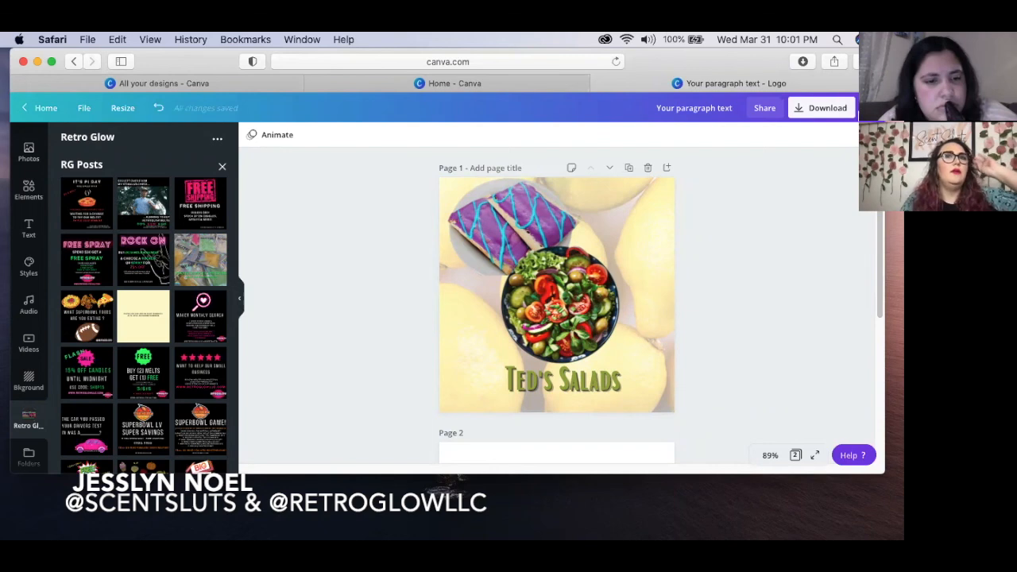
- Open the retroglowllc.com website in a new browser tab
key(super+t)
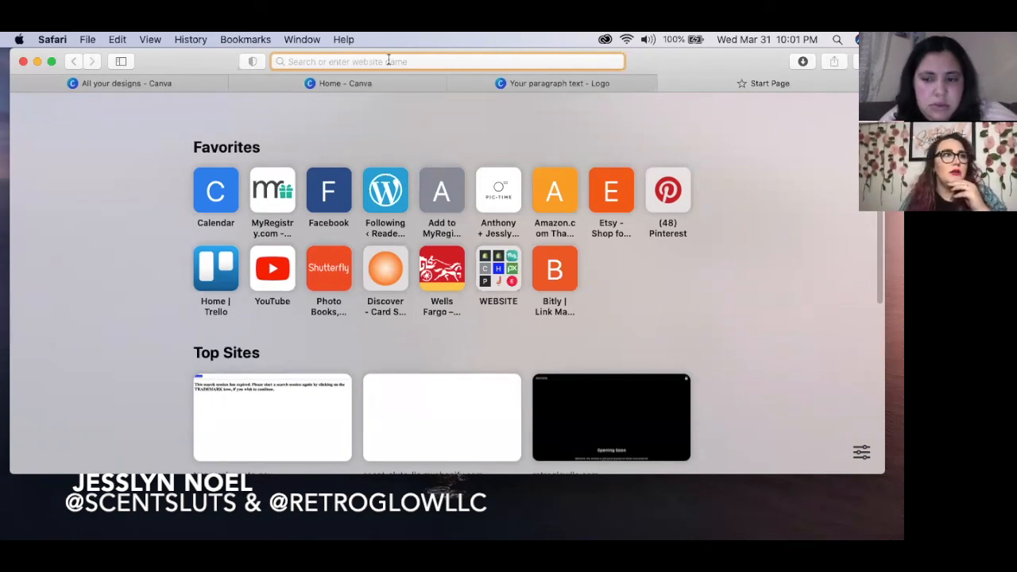
text(retr)
key(Return)
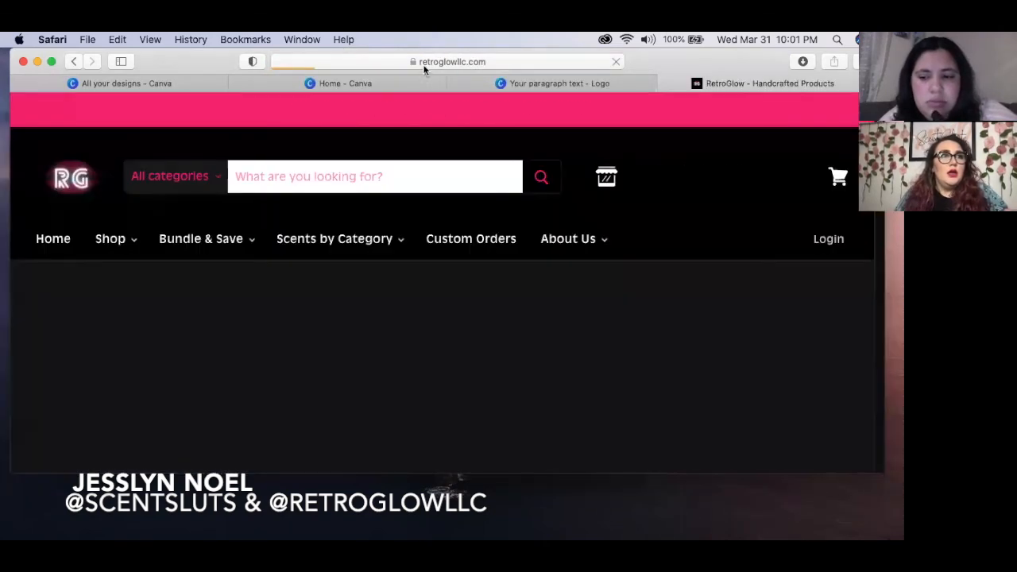
click(477, 60)
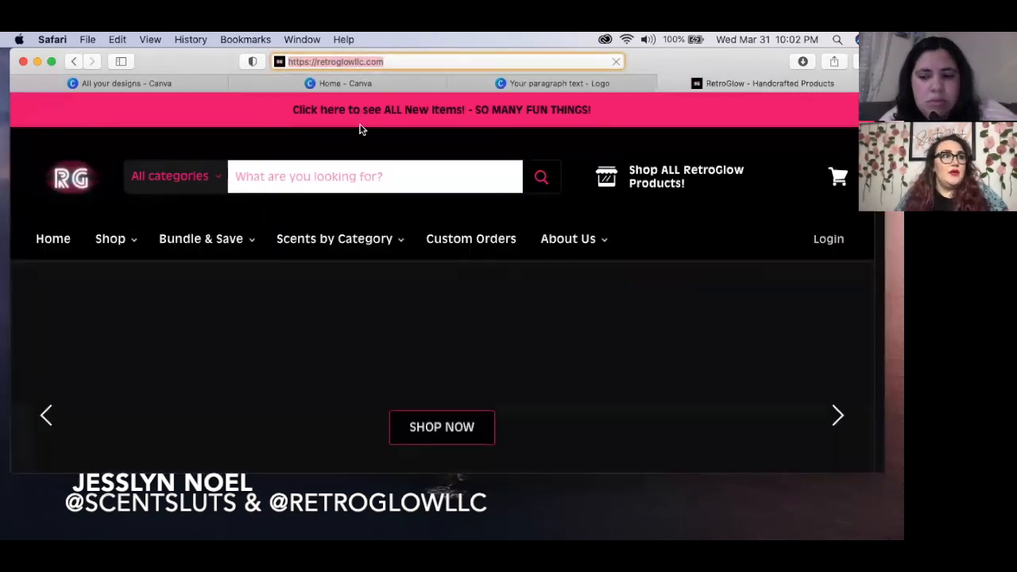
- Search the RetroGlow shop for "ebook", open the Marketing & Branding Strategies e-book page and select its web address
click(326, 175)
text(oo)
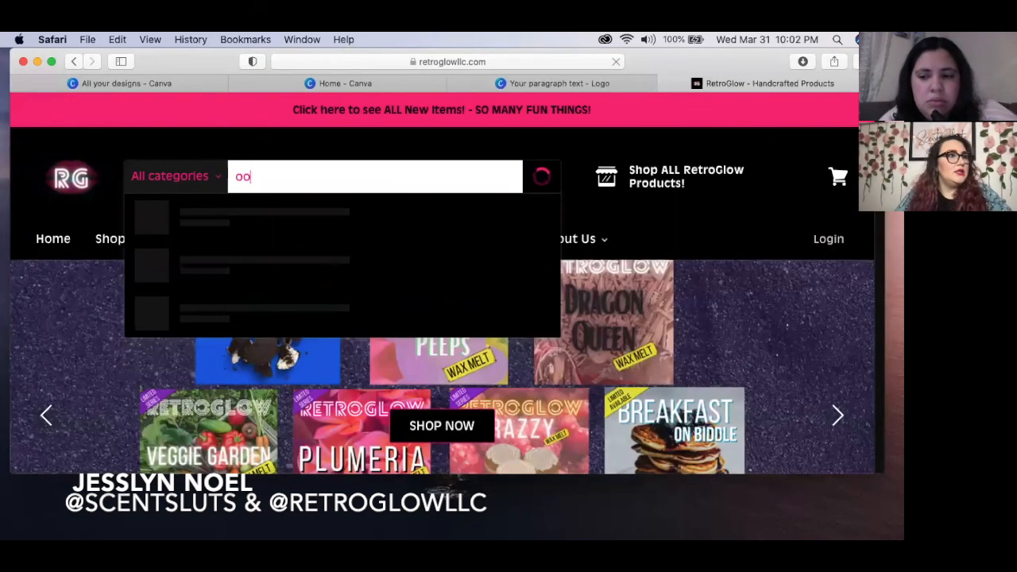
key(BackSpace)
key(BackSpace)
text(ebook)
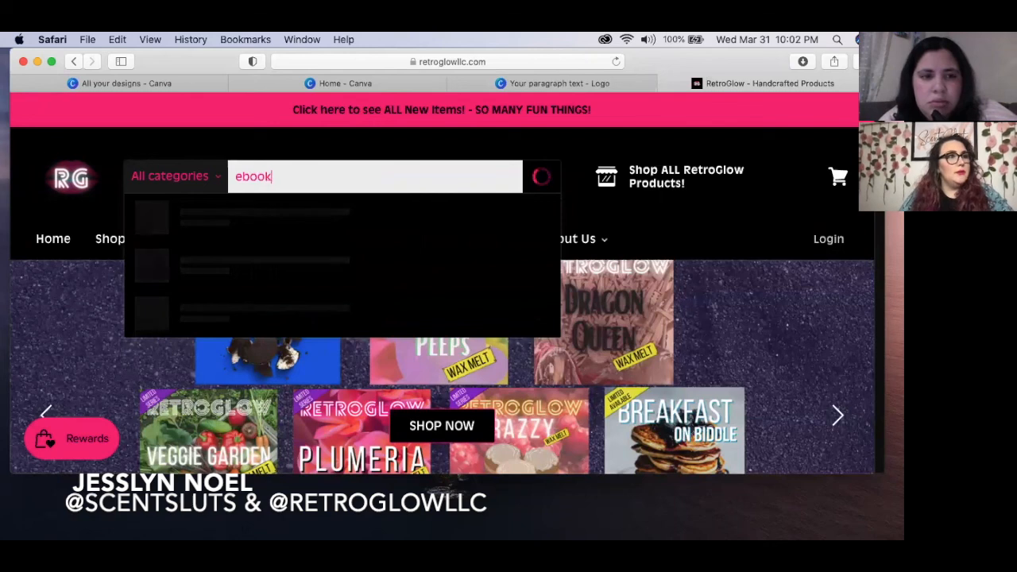
click(303, 219)
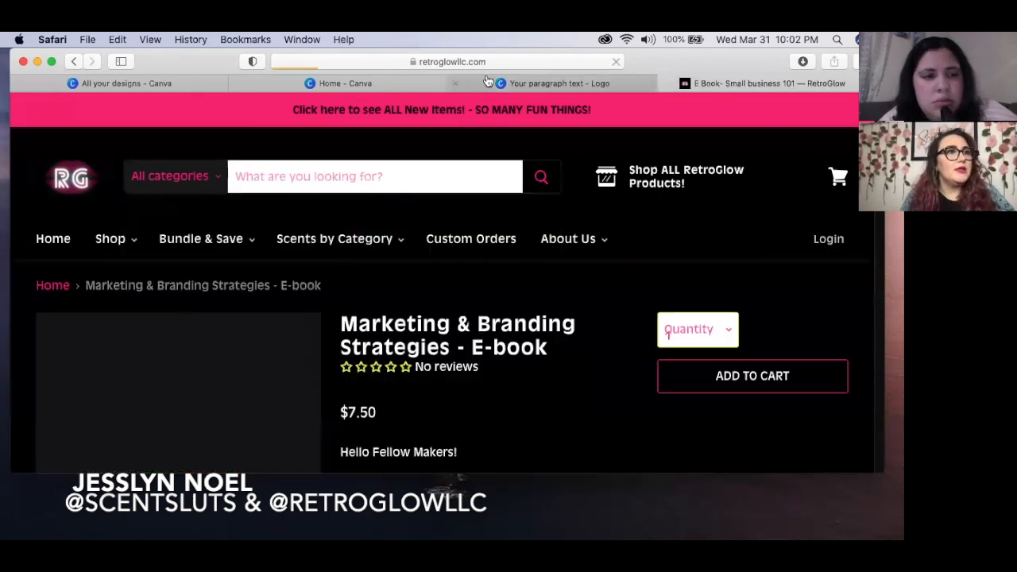
click(499, 63)
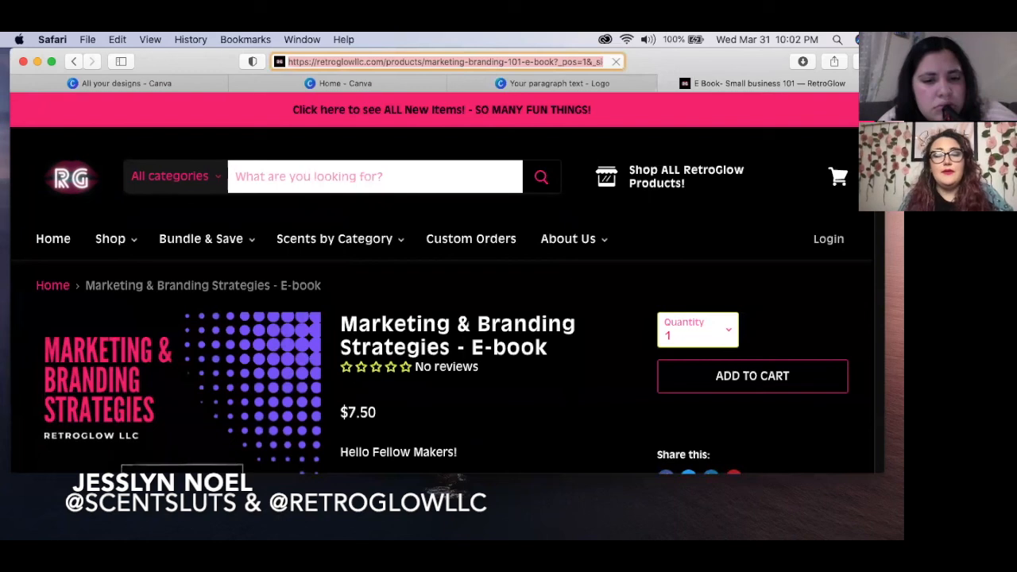
- Open buymeacoffee.com in a new browser tab and show the public Scent Sluts page
key(super+t)
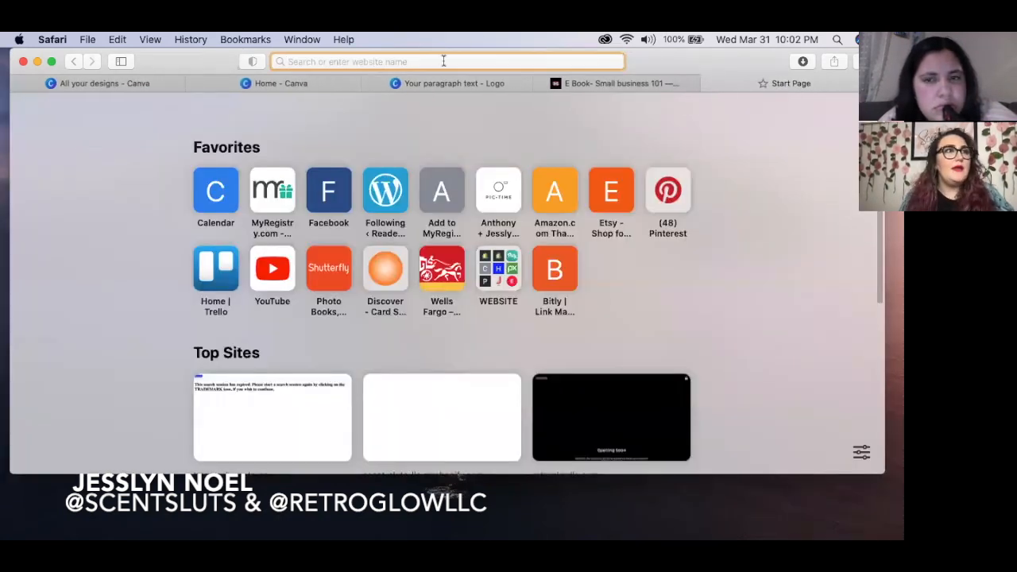
text(buymeacoffee.com)
key(Return)
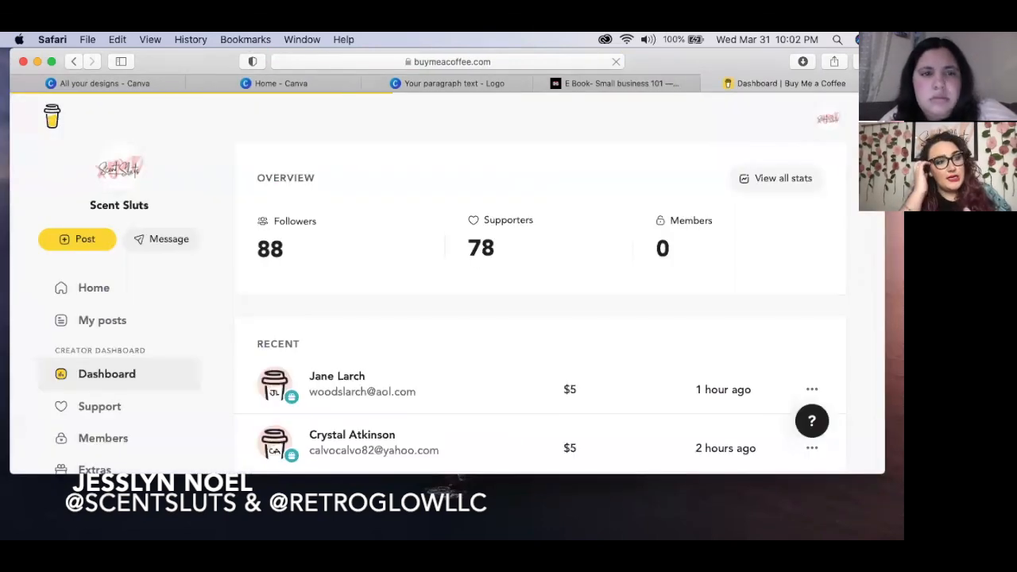
click(827, 119)
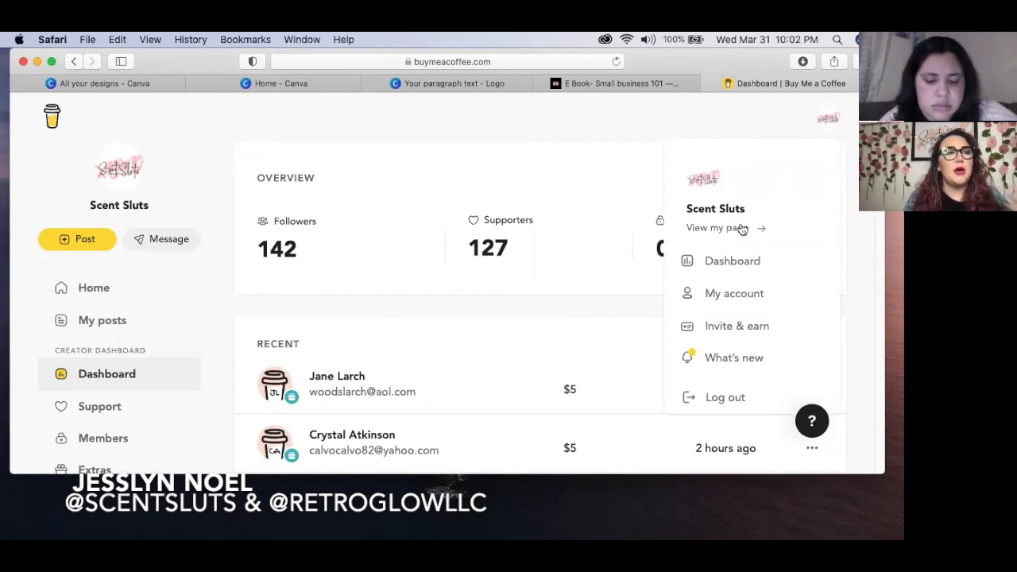
click(742, 229)
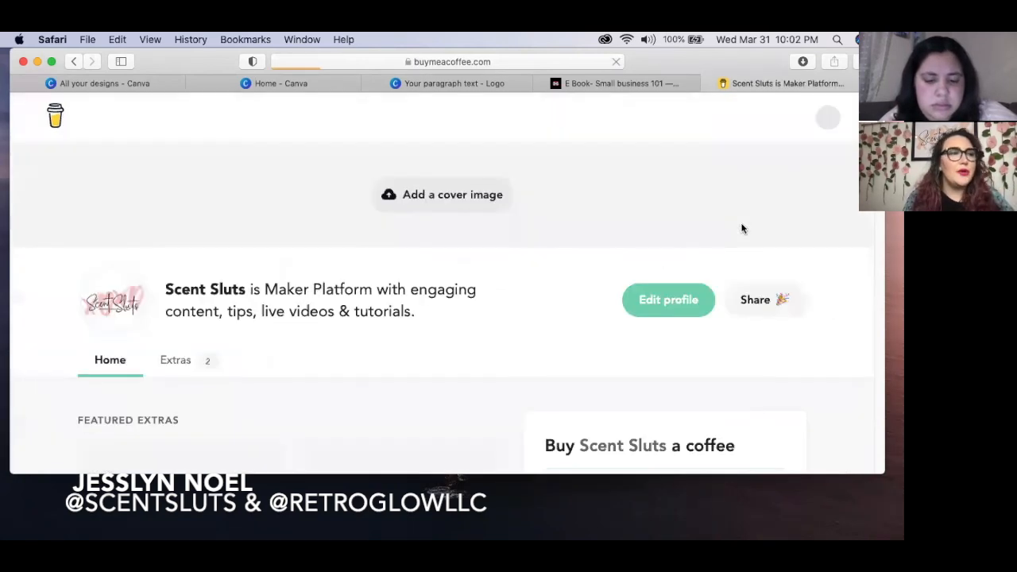
- Copy the link of the "Marketing Strategies- How to be seen on social media" extra and return to the Canva logo design
scroll(741, 229, down, 5)
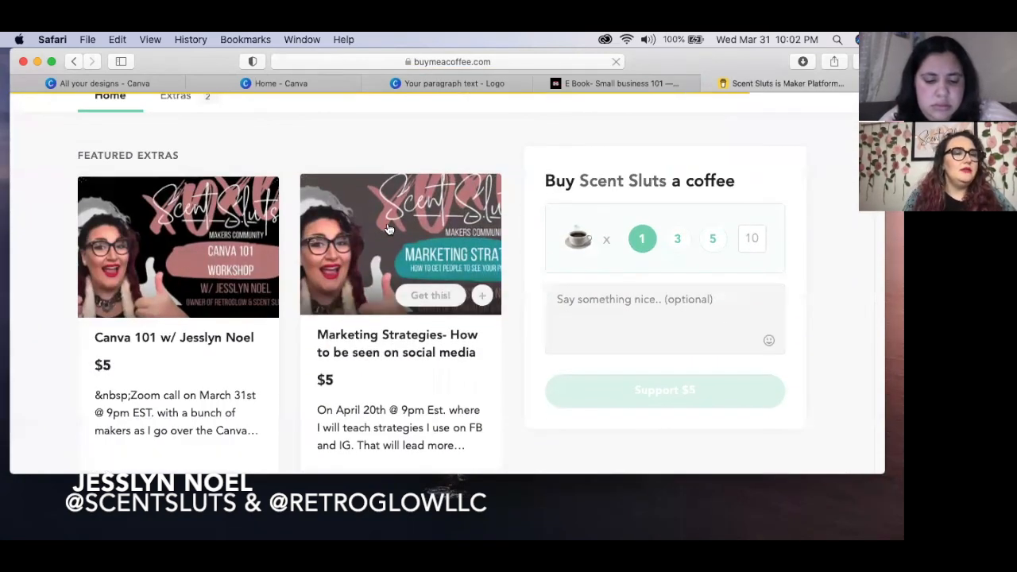
click(389, 229)
scroll(552, 327, down, 3)
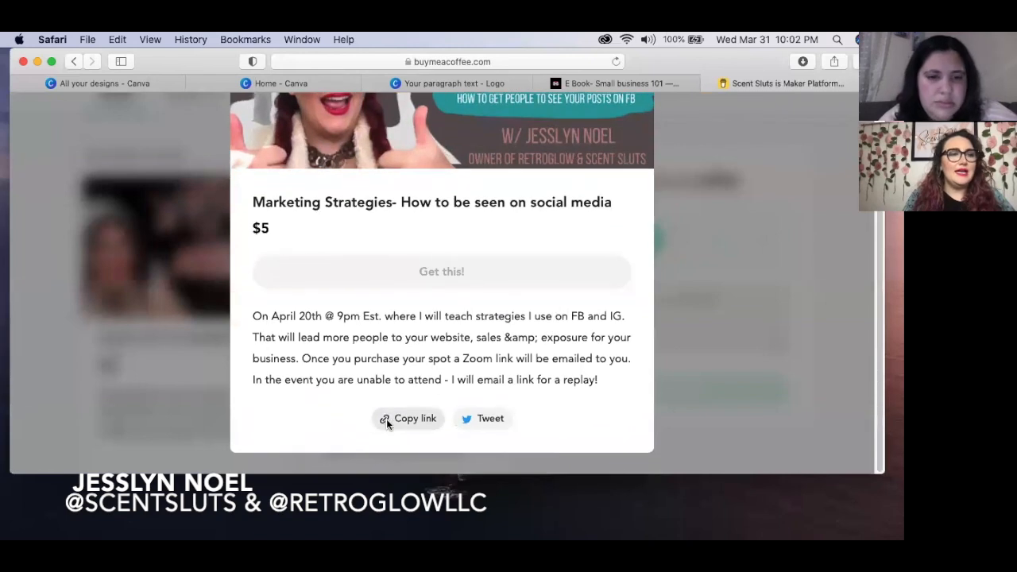
click(386, 419)
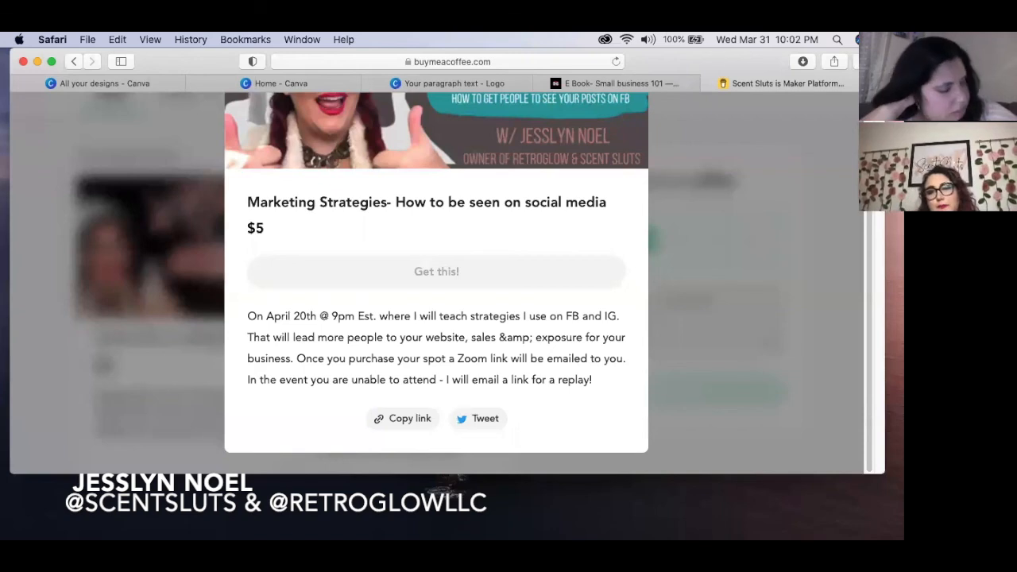
click(426, 83)
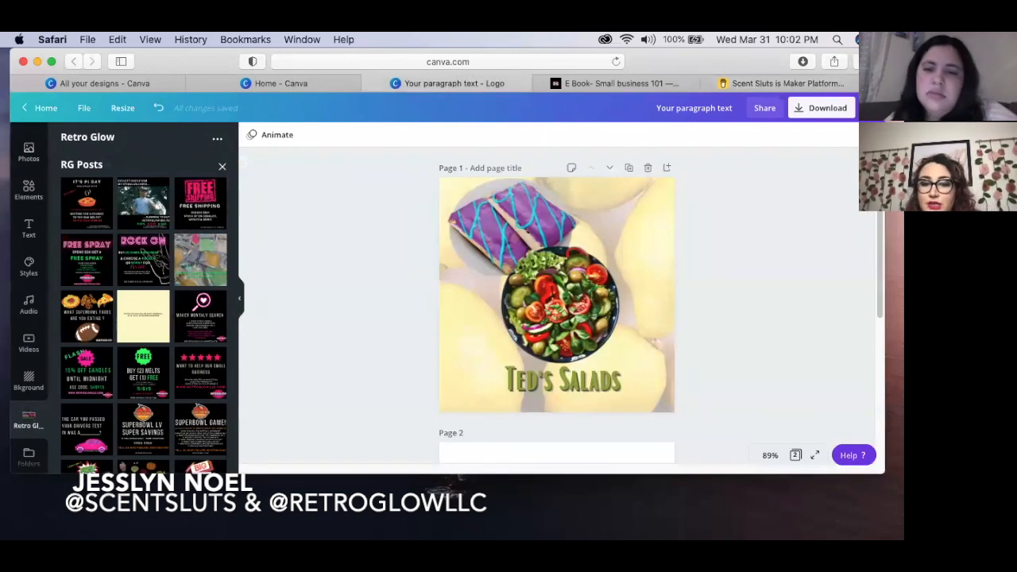